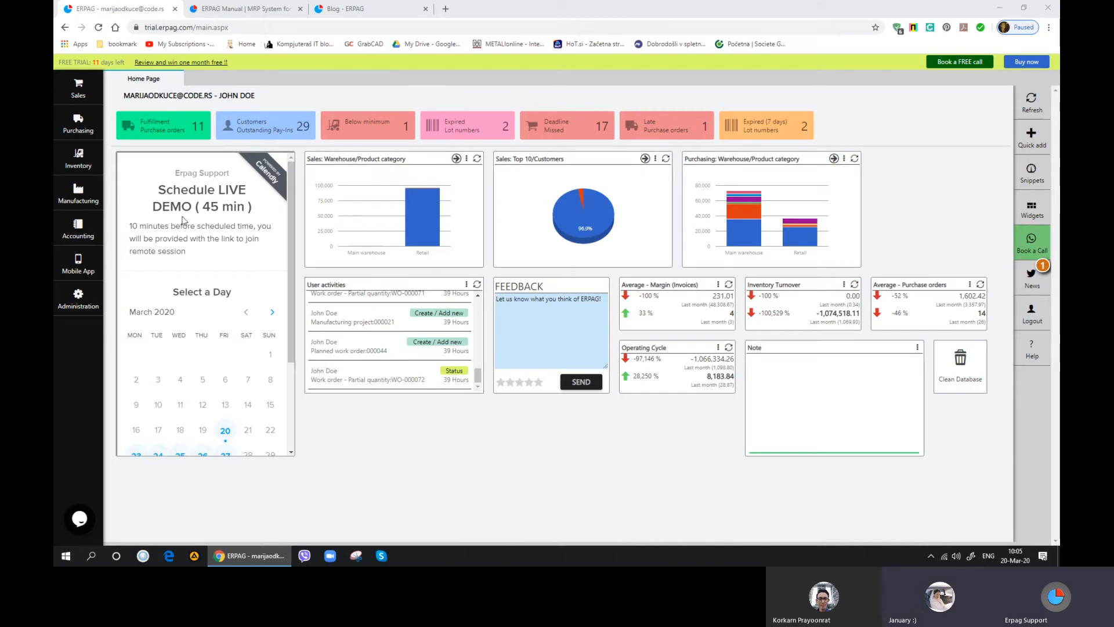
# Step: Open the inventory's products and services list and examine its columns through to Shelf and Fulfillment
pyautogui.click(79, 158)
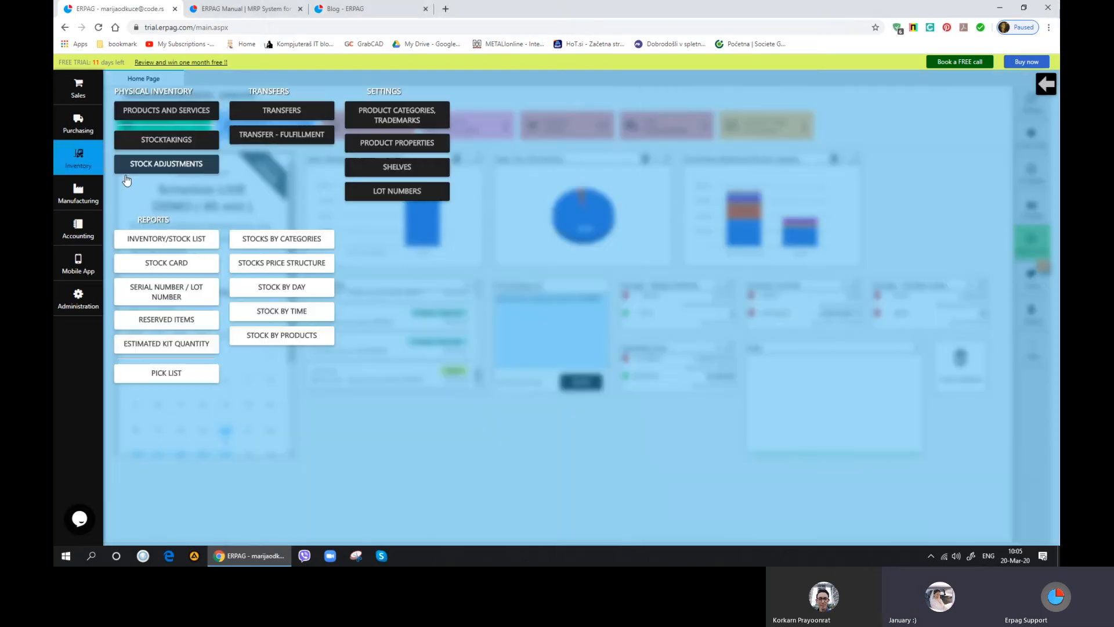
pyautogui.click(175, 116)
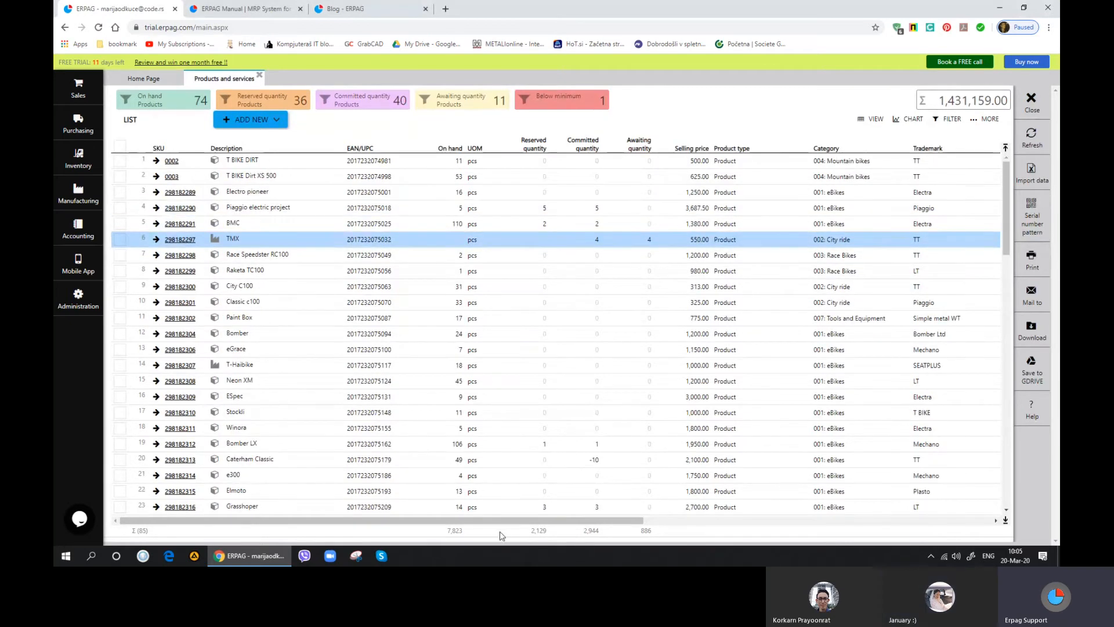
pyautogui.moveTo(503, 521)
pyautogui.mouseDown()
pyautogui.moveTo(561, 526)
pyautogui.moveTo(515, 526)
pyautogui.mouseUp()
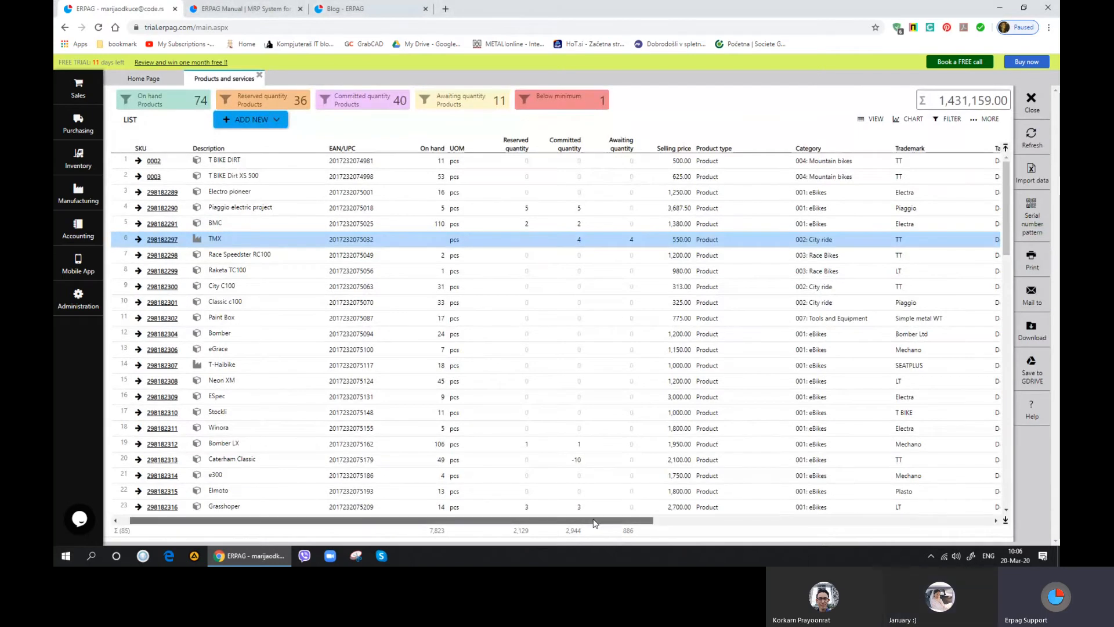
pyautogui.moveTo(594, 523); pyautogui.dragTo(828, 523)
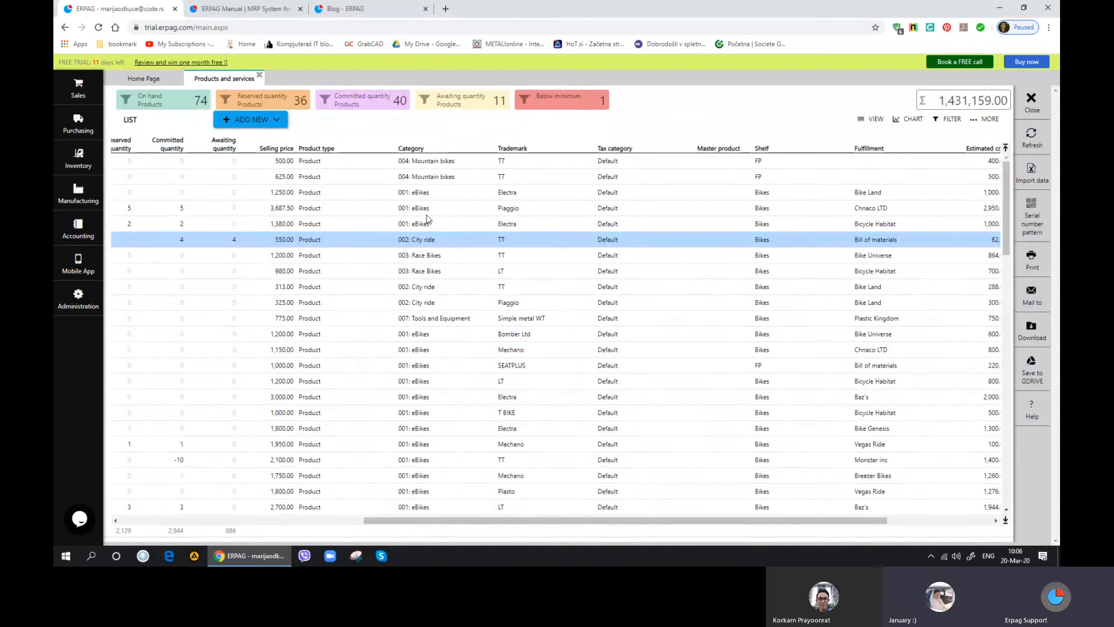
pyautogui.click(763, 150)
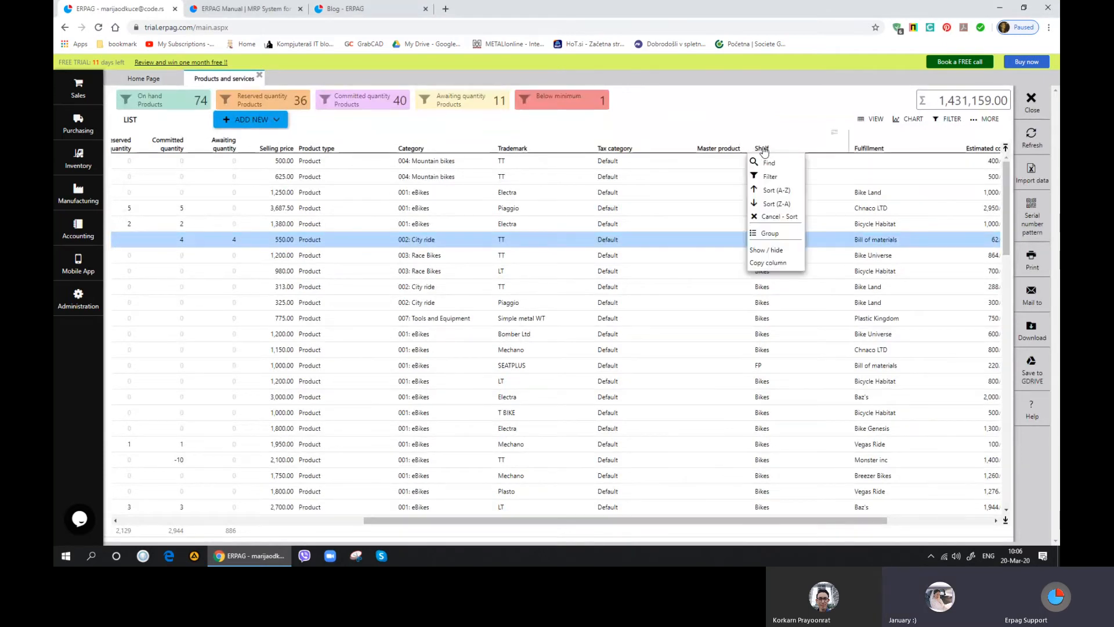
pyautogui.click(787, 140)
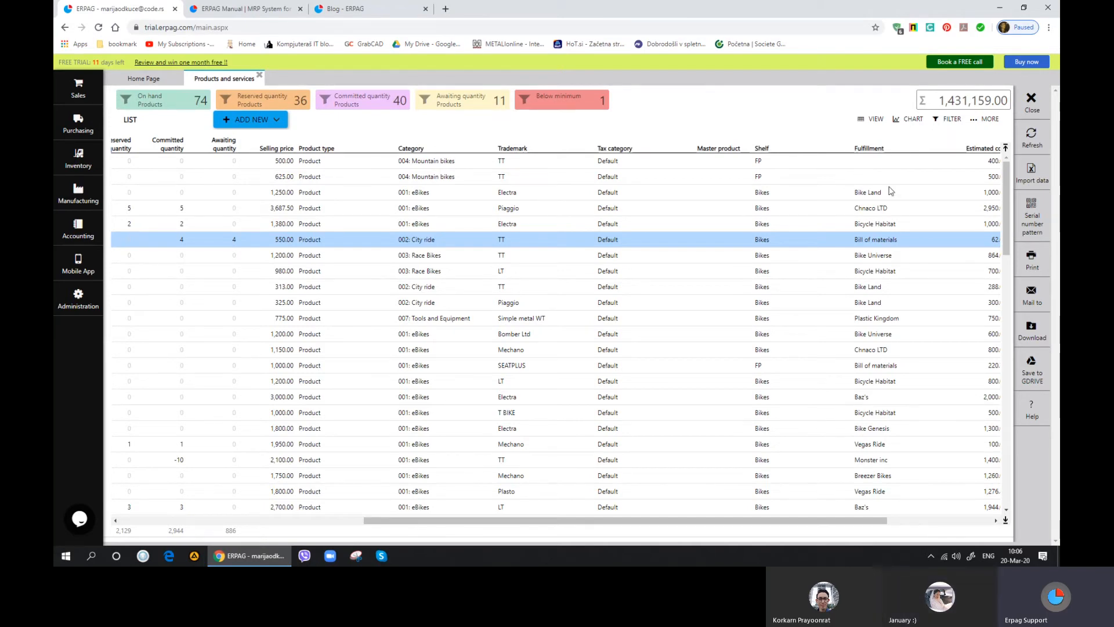
# Step: Examine the fulfillment source of the products further down the list, including the Drivetrain item
pyautogui.scroll(-1, 896, 242)
pyautogui.scroll(-2, 896, 242)
pyautogui.scroll(-2, 896, 242)
pyautogui.scroll(-4, 896, 243)
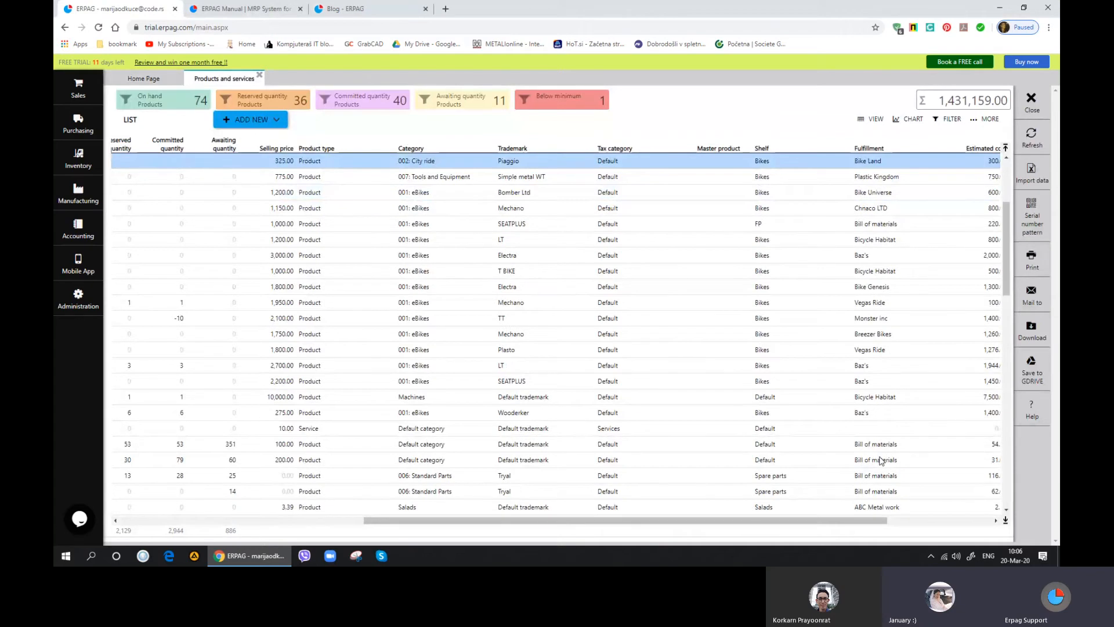
pyautogui.scroll(-1, 879, 460)
pyautogui.click(876, 429)
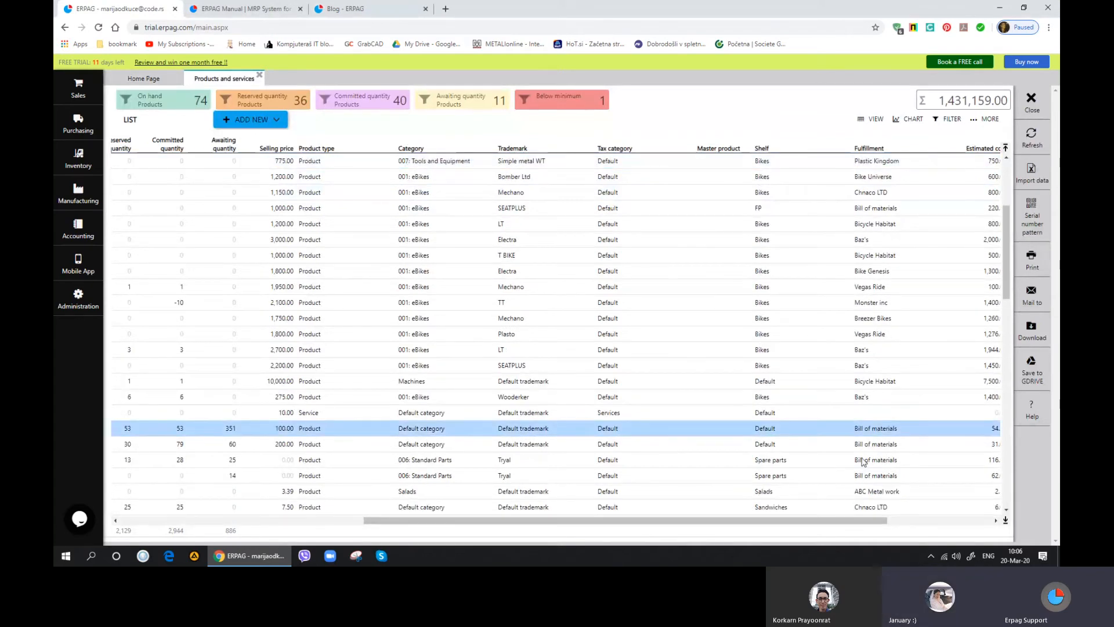
pyautogui.moveTo(831, 520); pyautogui.dragTo(564, 486)
pyautogui.scroll(2, 492, 348)
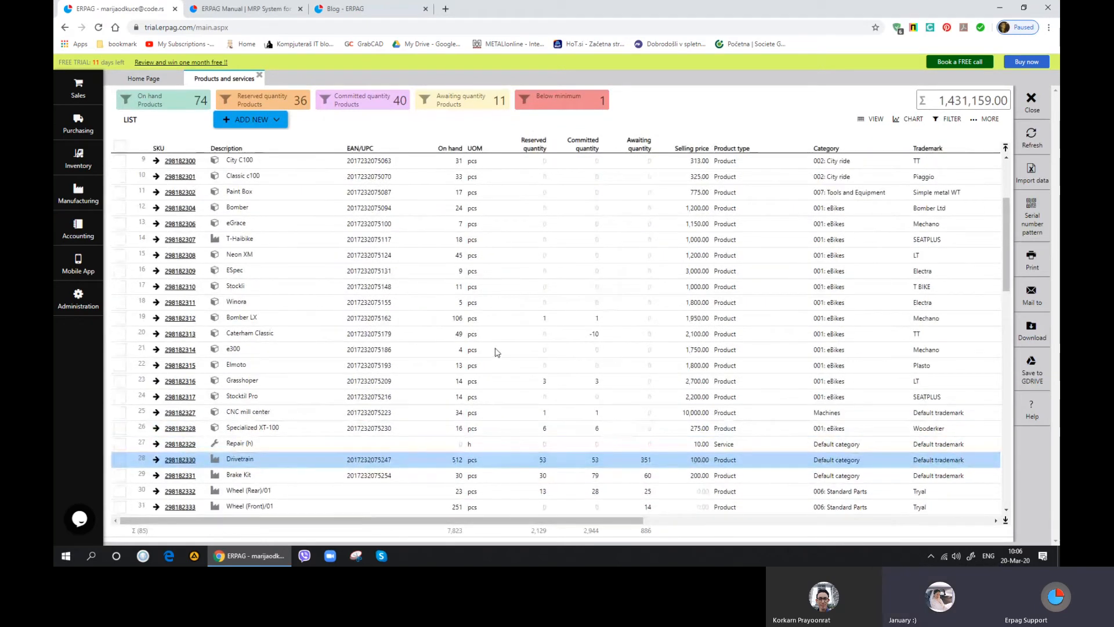
pyautogui.scroll(2, 500, 345)
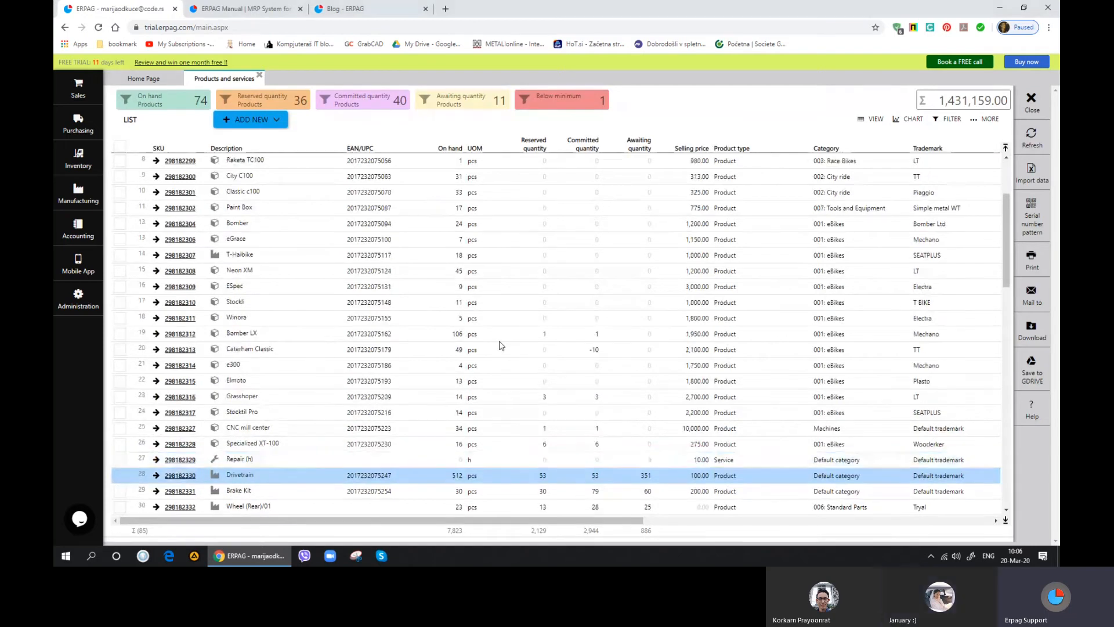
# Step: View the spreadsheet import form for products in the administration area and close it
pyautogui.click(78, 297)
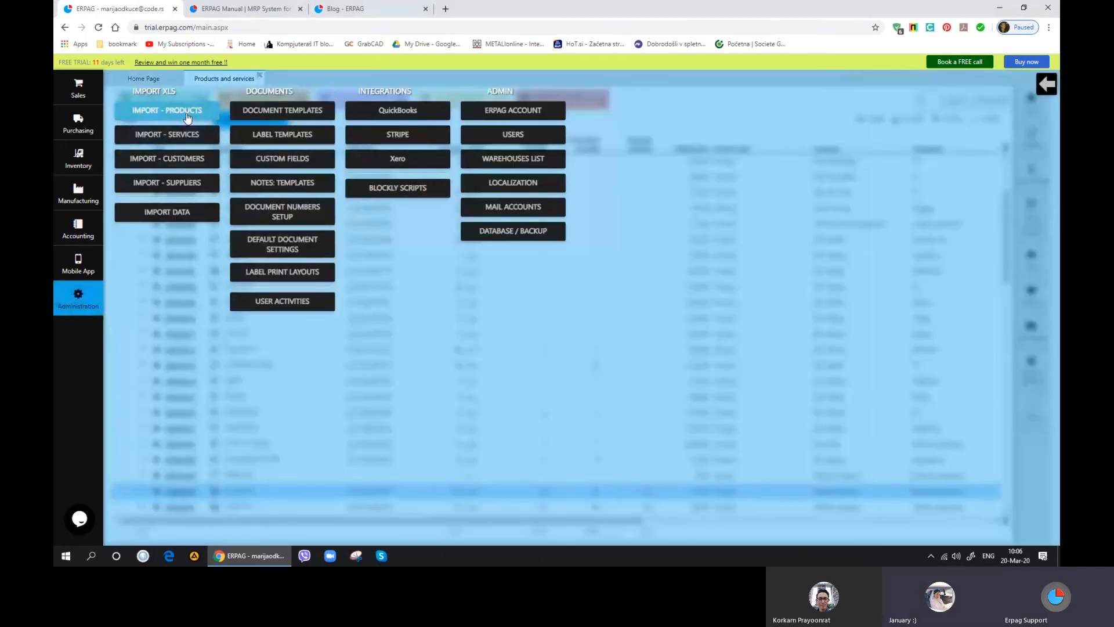
pyautogui.click(187, 118)
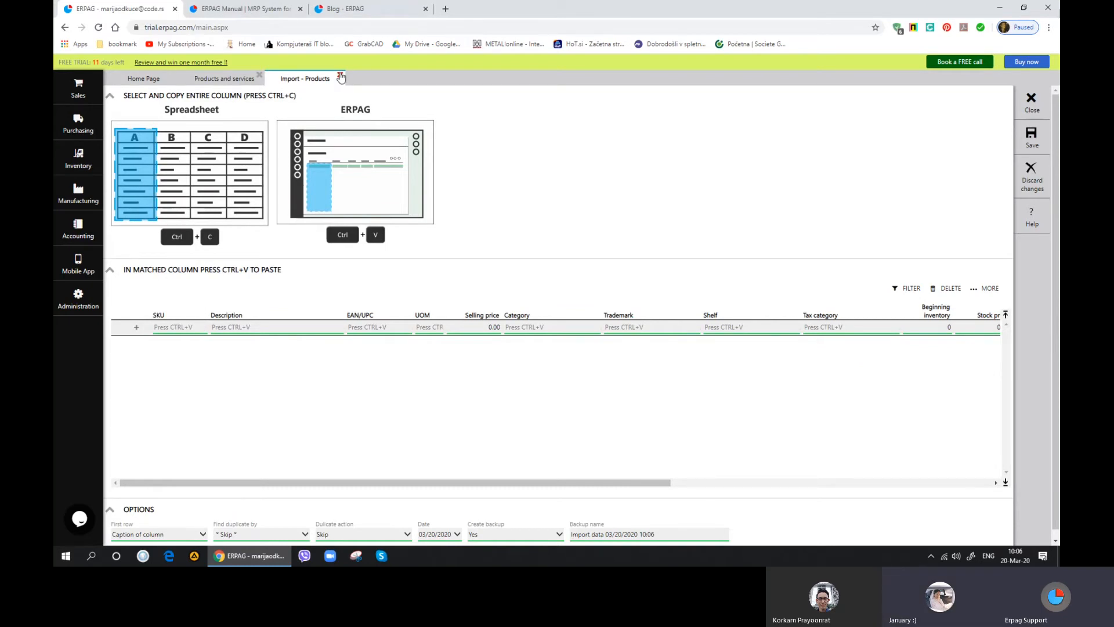
pyautogui.click(340, 76)
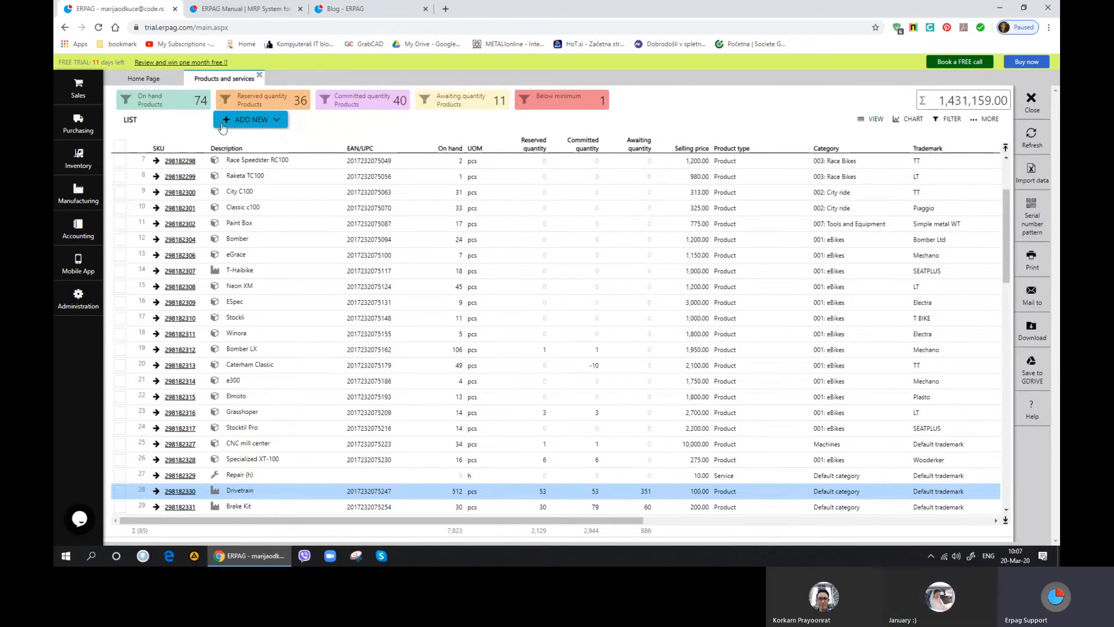
# Step: Start a new product described as "test p a" with product category raws and shelf raws
pyautogui.click(263, 122)
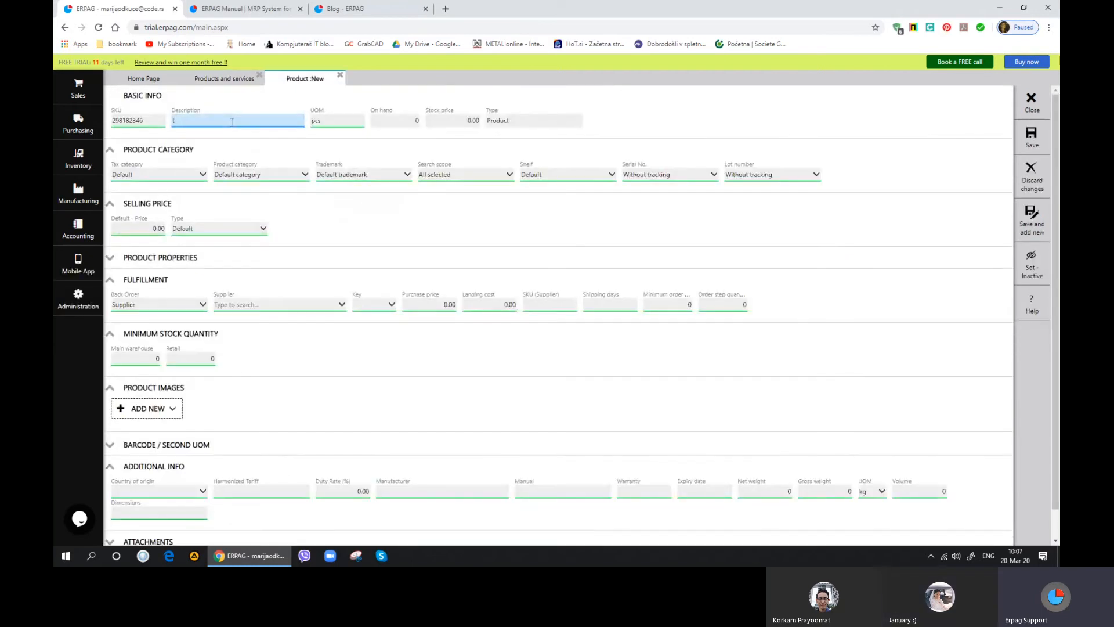
pyautogui.write('test p a')
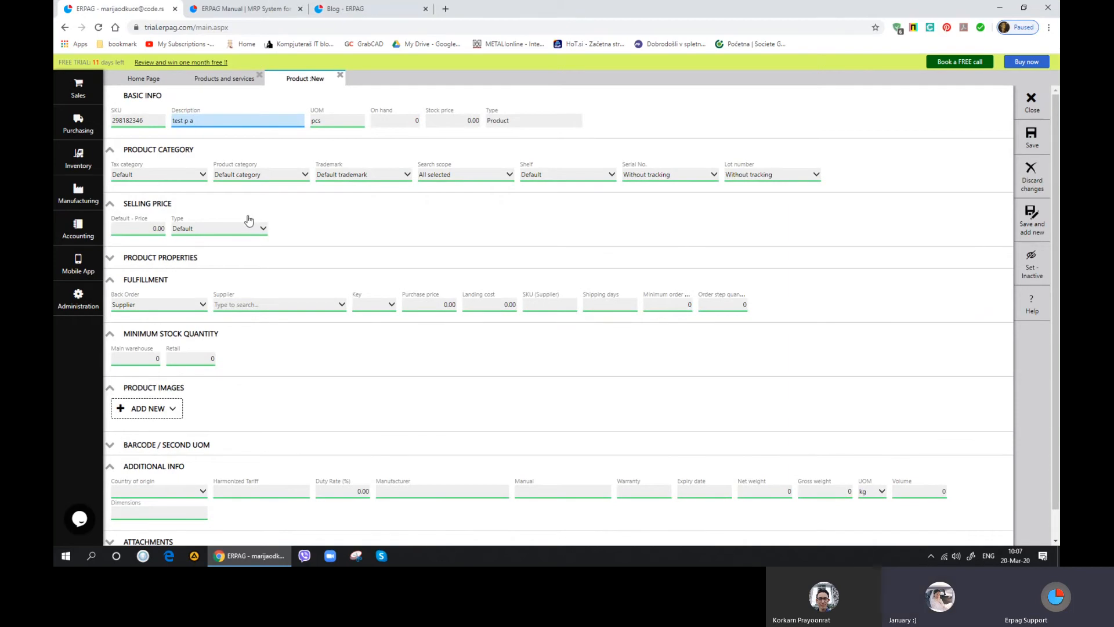
pyautogui.click(261, 175)
pyautogui.scroll(-2, 283, 232)
pyautogui.click(268, 265)
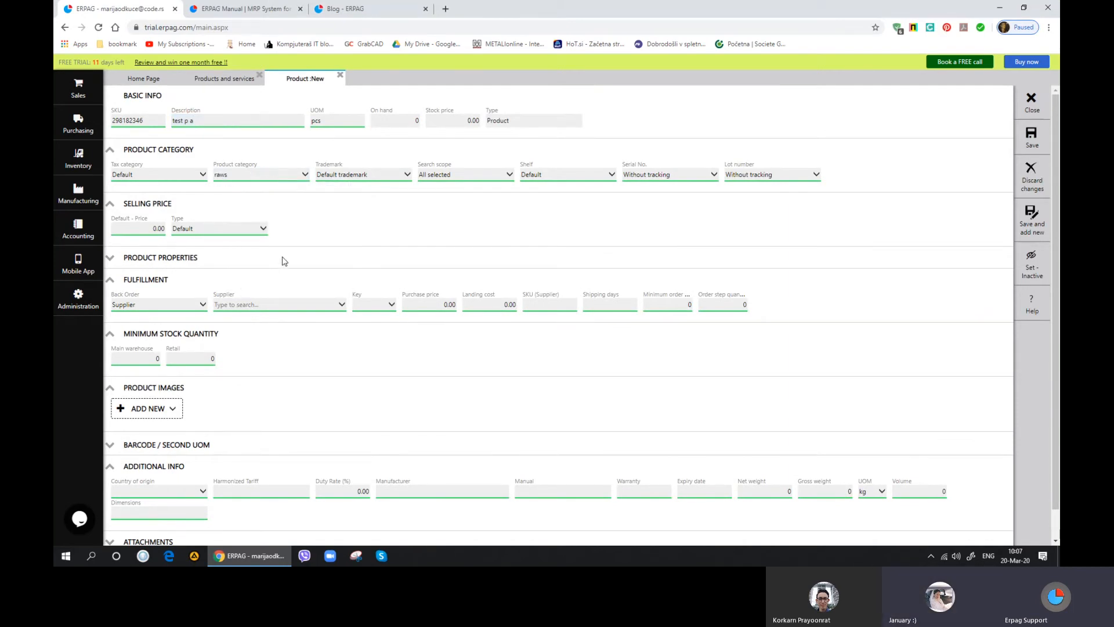
pyautogui.click(562, 176)
pyautogui.scroll(-1, 566, 243)
pyautogui.click(567, 262)
# Step: Set the product's fulfillment supplier to ABC Metal work with a purchase price of 1.00
pyautogui.click(261, 304)
pyautogui.click(295, 331)
pyautogui.write('1')
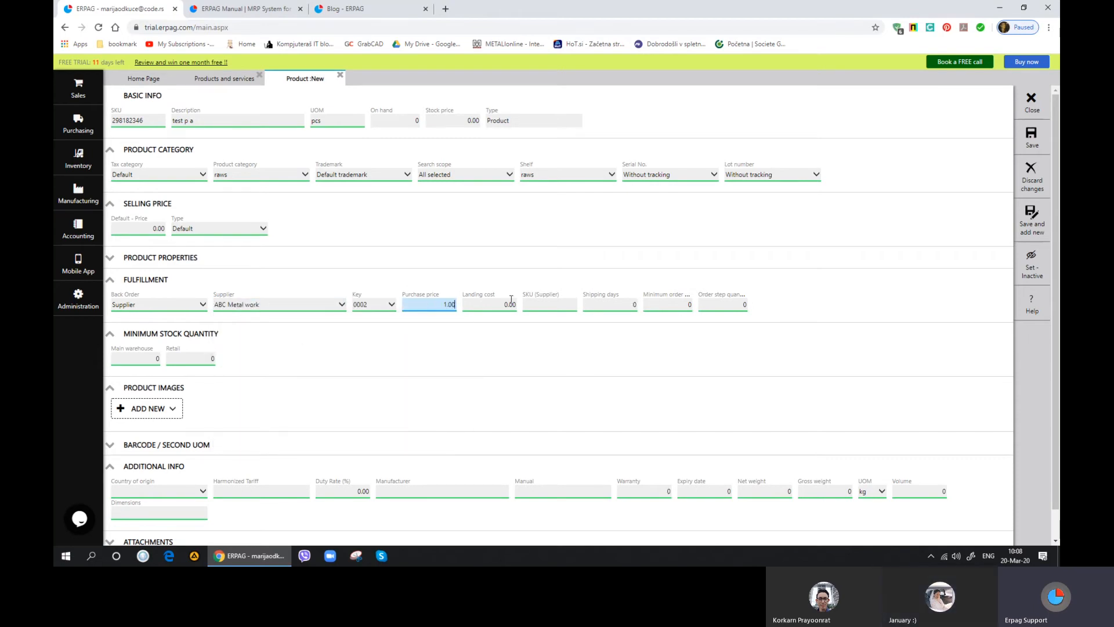
# Step: Switch the back order to multiple suppliers and add Bicycle Habitat as second supplier at a purchase price of 1.50
pyautogui.click(158, 315)
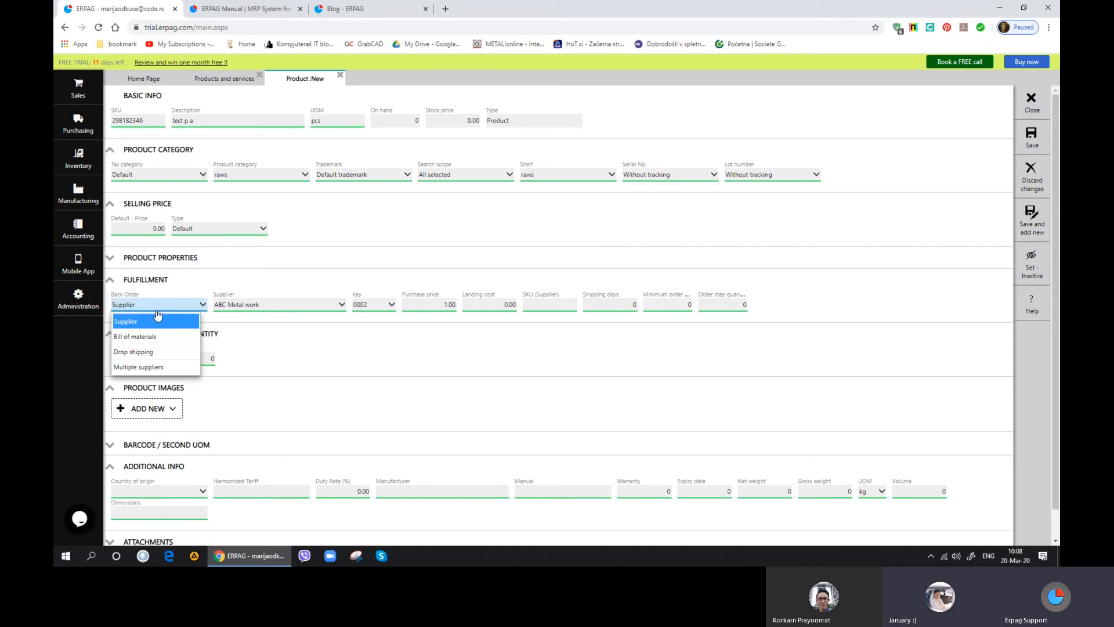
pyautogui.click(172, 368)
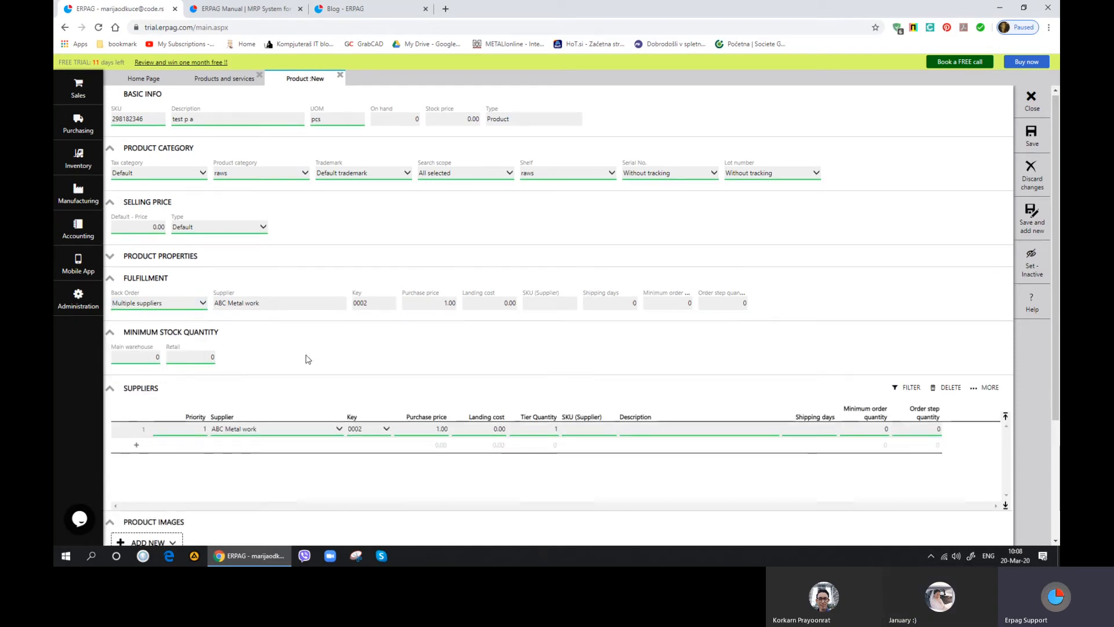
pyautogui.scroll(-2, 308, 359)
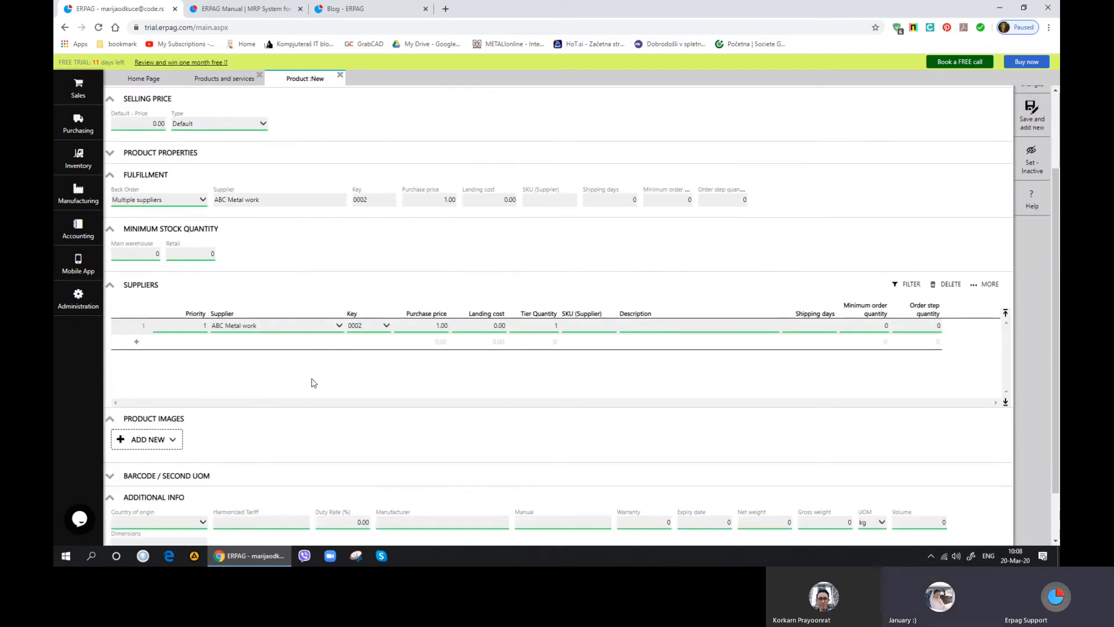
pyautogui.click(294, 342)
pyautogui.click(325, 399)
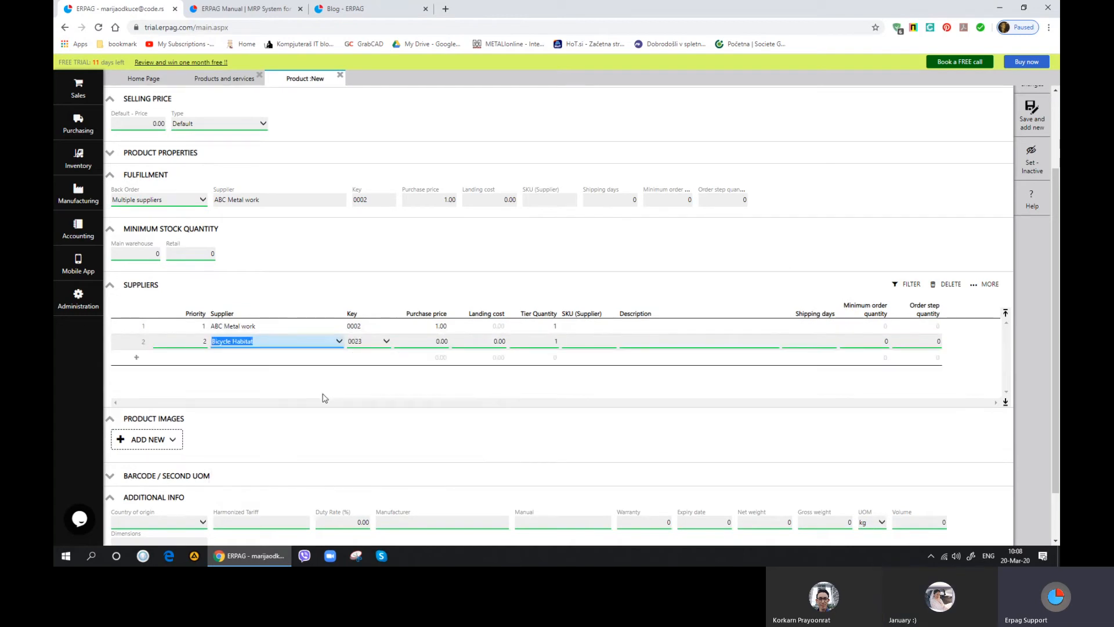
pyautogui.click(432, 341)
pyautogui.write('1.5')
pyautogui.press('Tab')
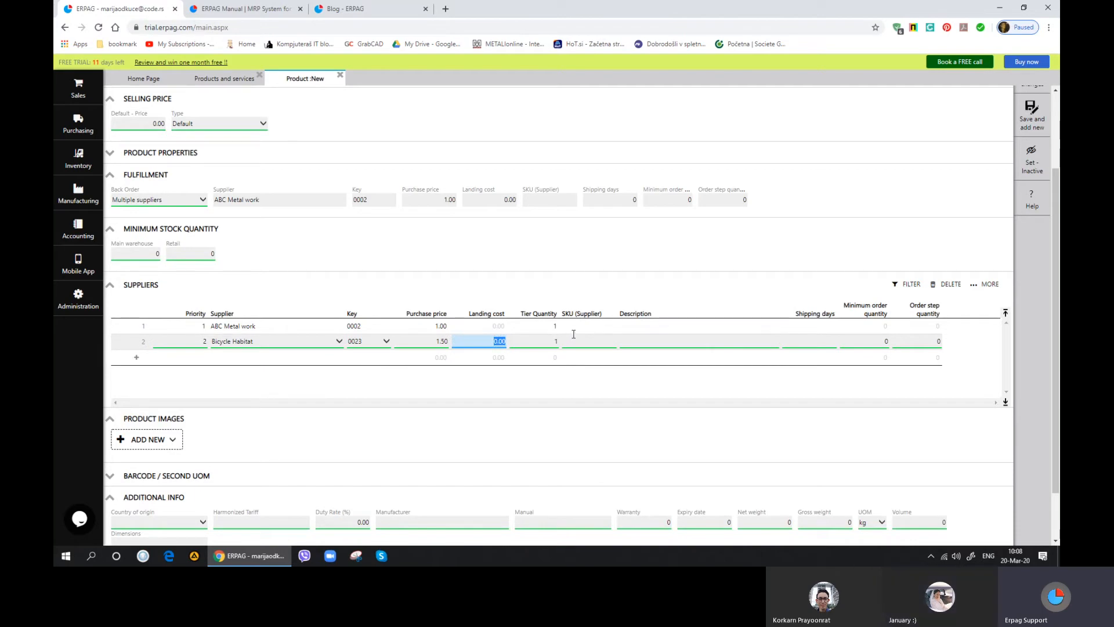
# Step: Set shipping days to 7 for ABC Metal work and 10 for Bicycle Habitat, and save and close the product
pyautogui.click(832, 325)
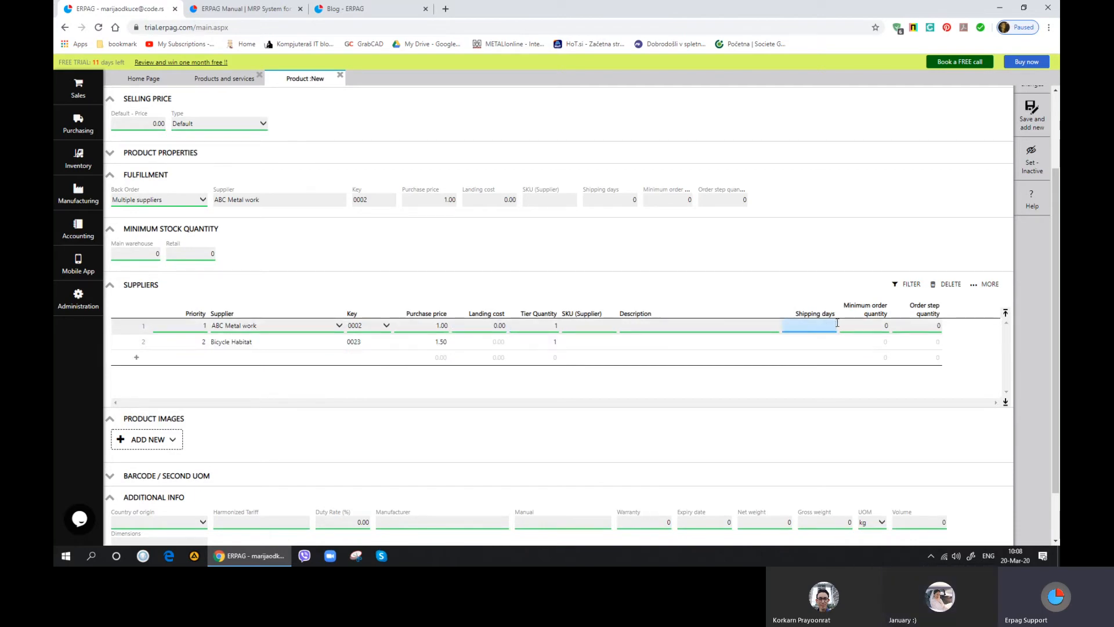
pyautogui.press('Down')
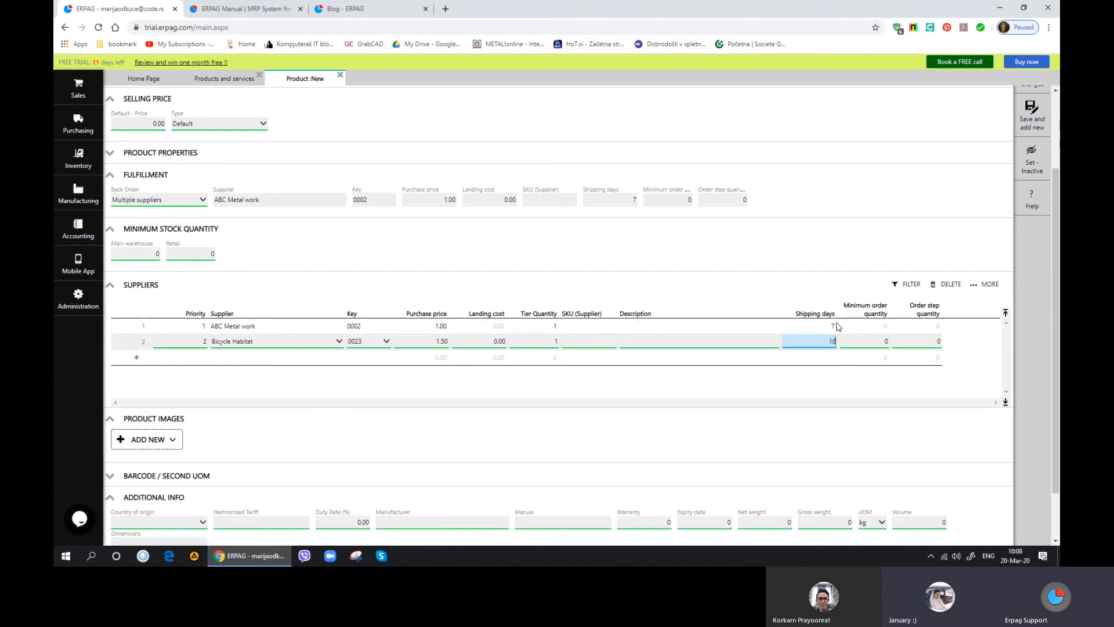
pyautogui.click(836, 324)
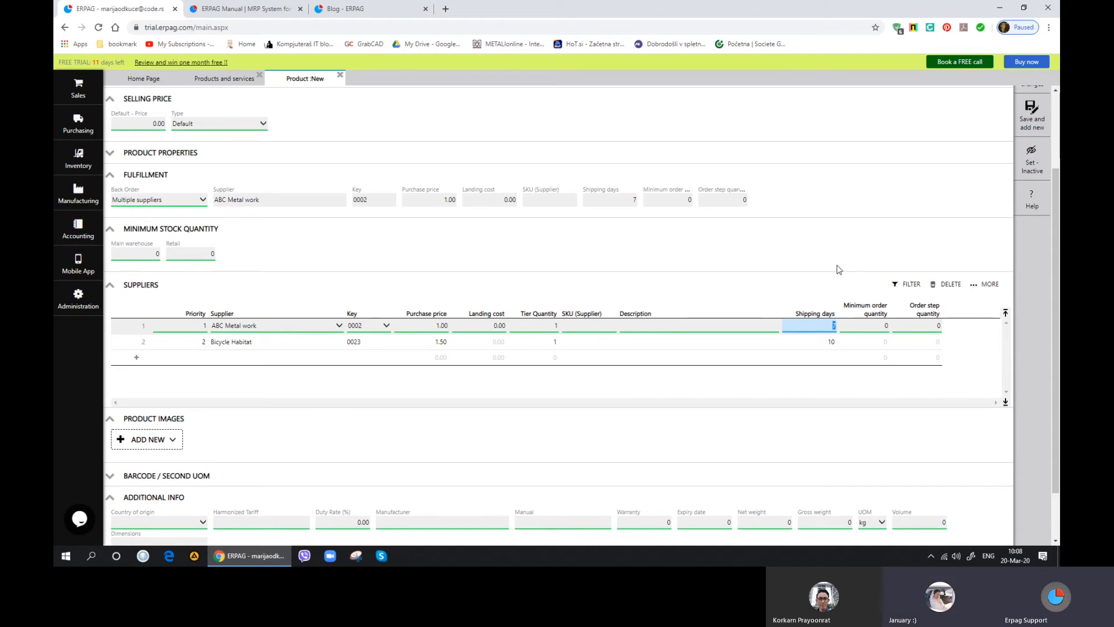
pyautogui.scroll(1, 903, 244)
pyautogui.scroll(1, 904, 244)
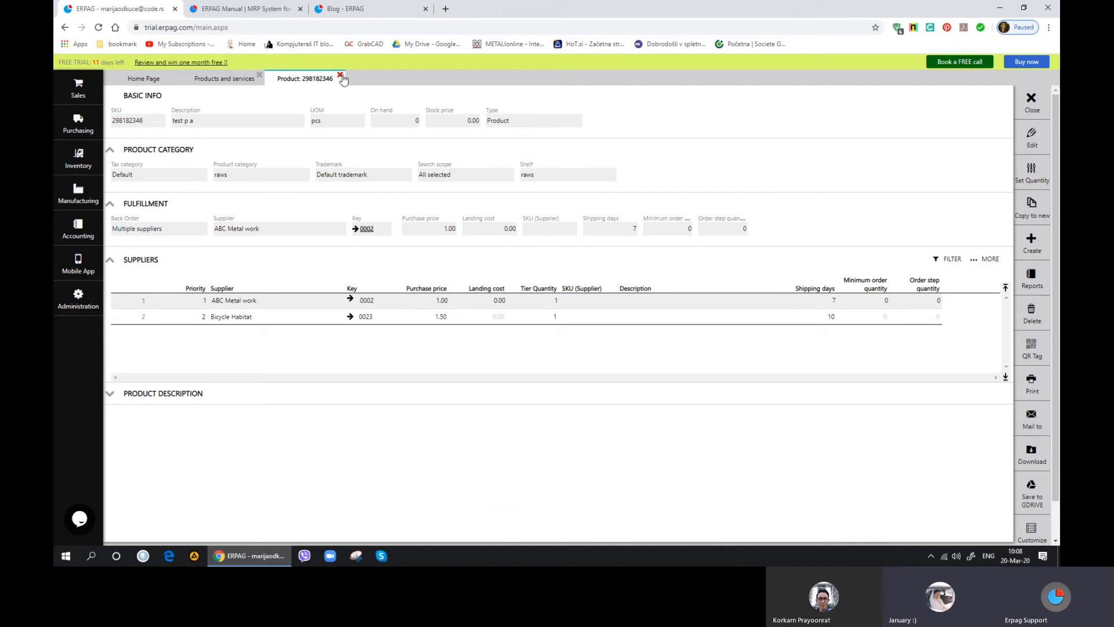
pyautogui.click(340, 76)
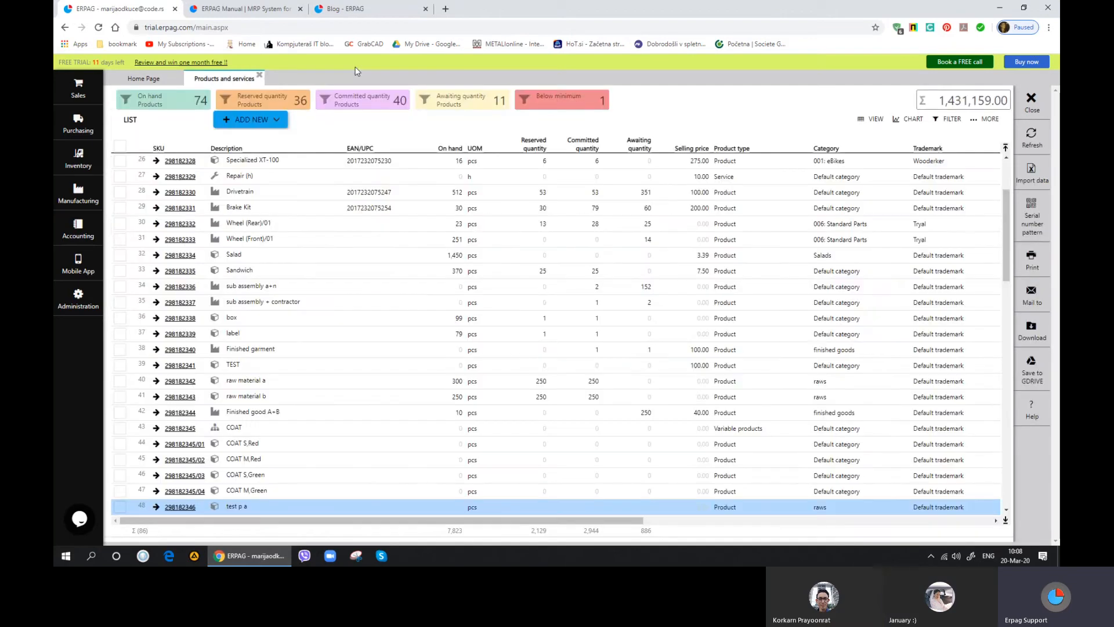
# Step: Start another new product described as "test p b" with product category raws and shelf raws
pyautogui.moveTo(251, 120)
pyautogui.click(250, 142)
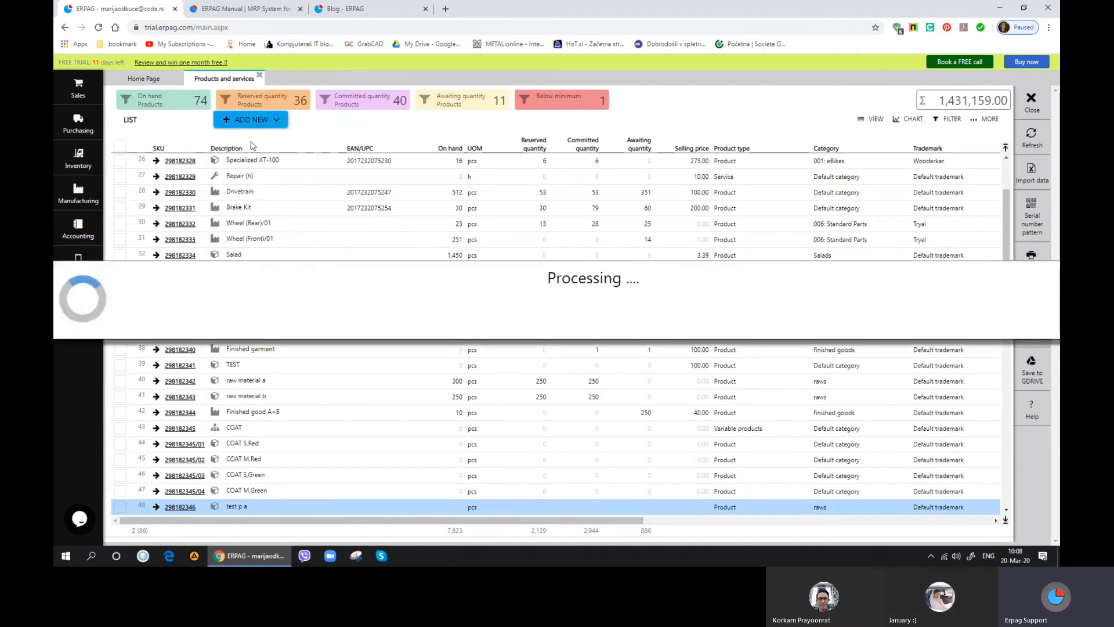
pyautogui.click(219, 116)
pyautogui.write('test p b')
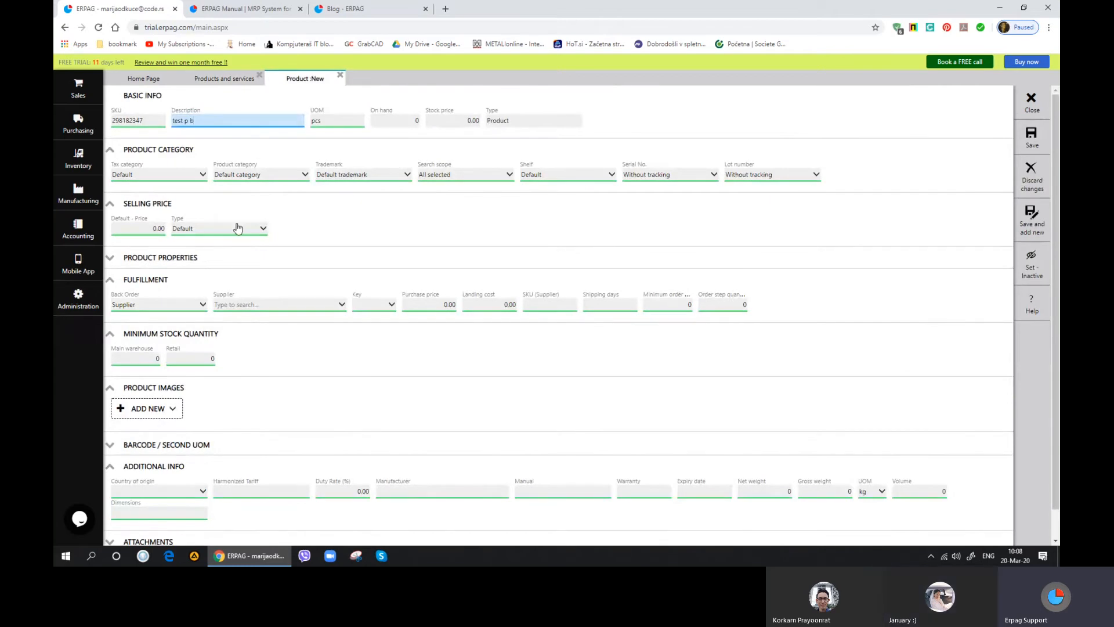
pyautogui.click(273, 177)
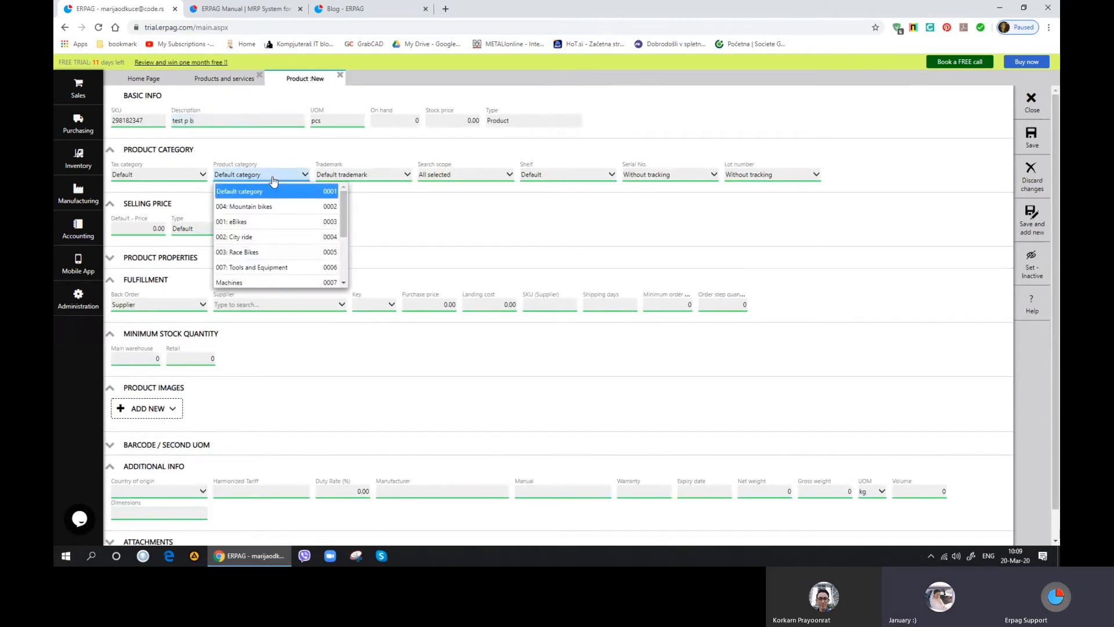
pyautogui.scroll(-2, 280, 220)
pyautogui.click(282, 264)
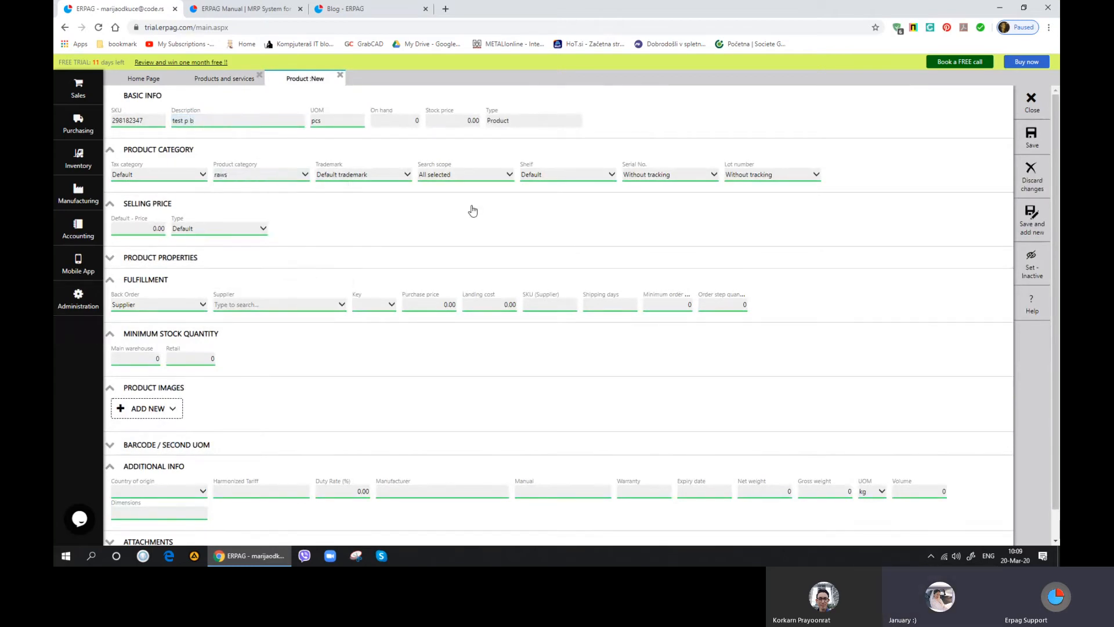
pyautogui.click(559, 181)
pyautogui.click(562, 265)
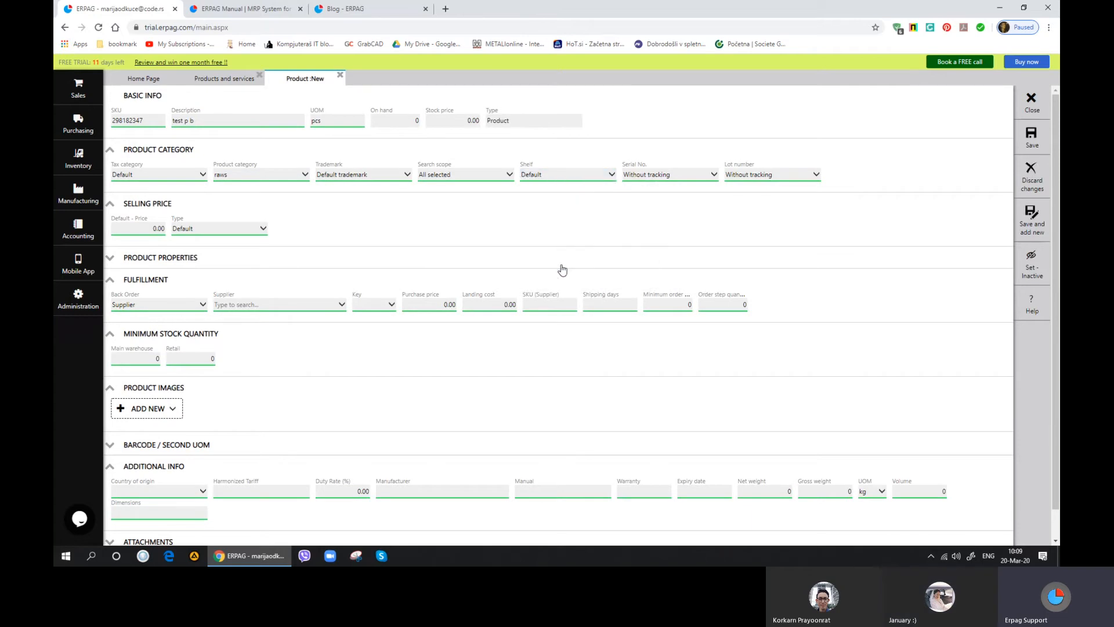
# Step: Set the supplier to Chnaco LTD with a purchase price of 0.01 and save the product
pyautogui.click(267, 305)
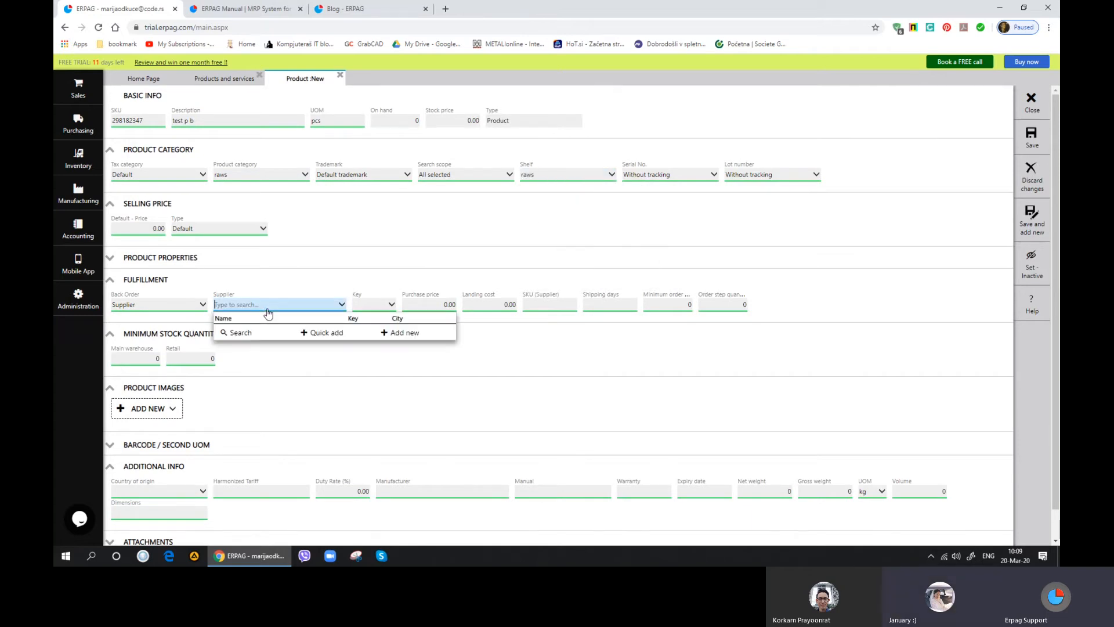
pyautogui.scroll(-1, 276, 336)
pyautogui.click(232, 387)
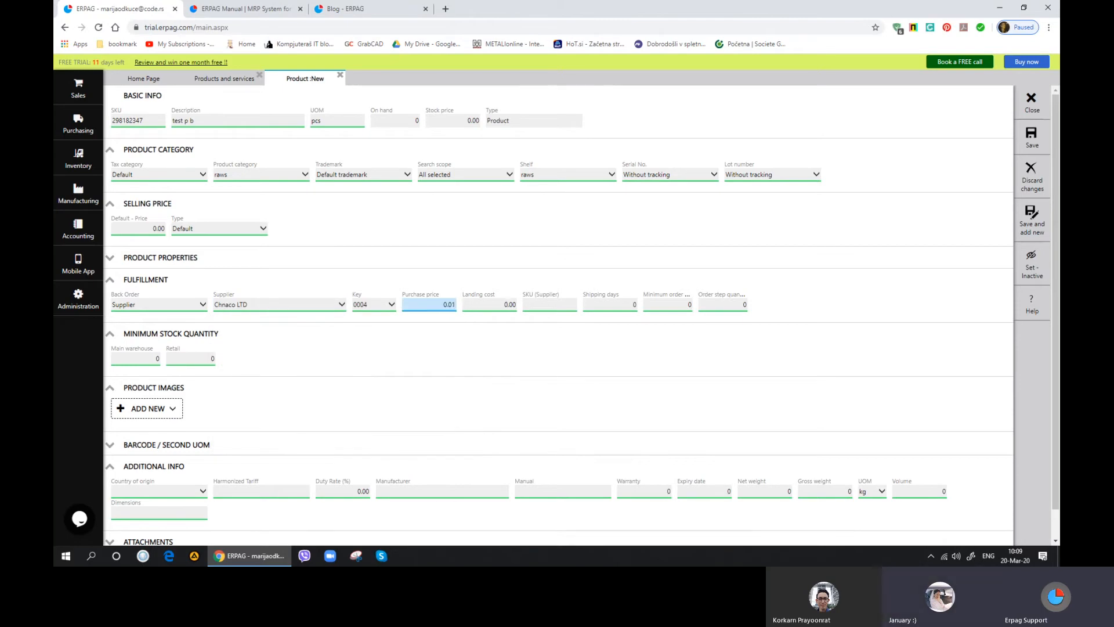
pyautogui.click(1029, 137)
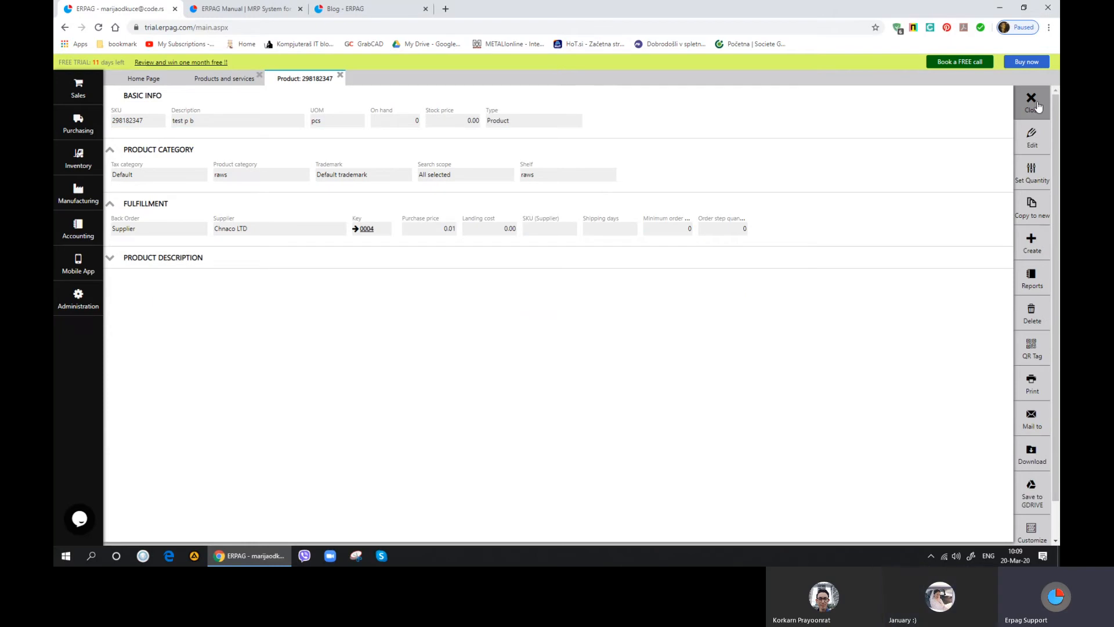
# Step: Set the minimum stock quantity of "test p b" in the main warehouse to 10, then save and close the product
pyautogui.click(1032, 138)
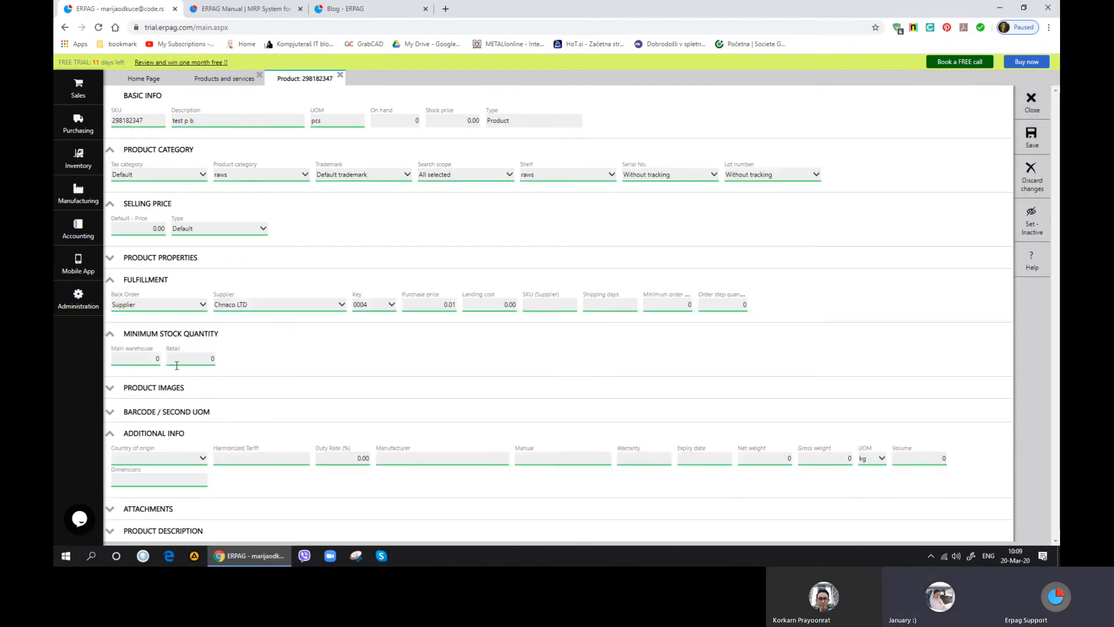
pyautogui.click(146, 360)
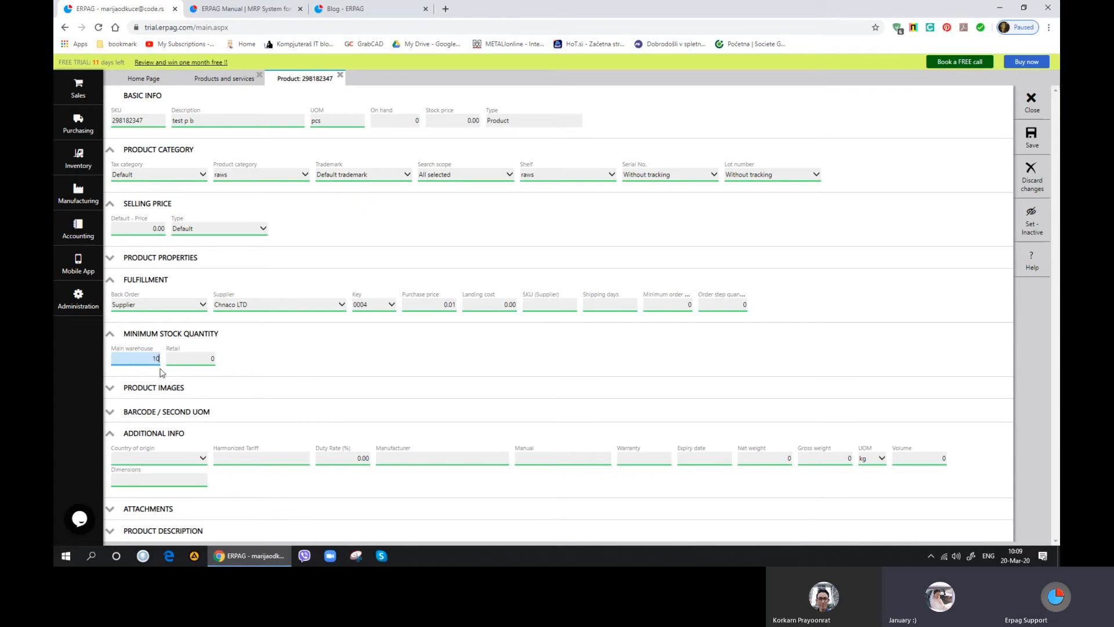
pyautogui.click(1032, 137)
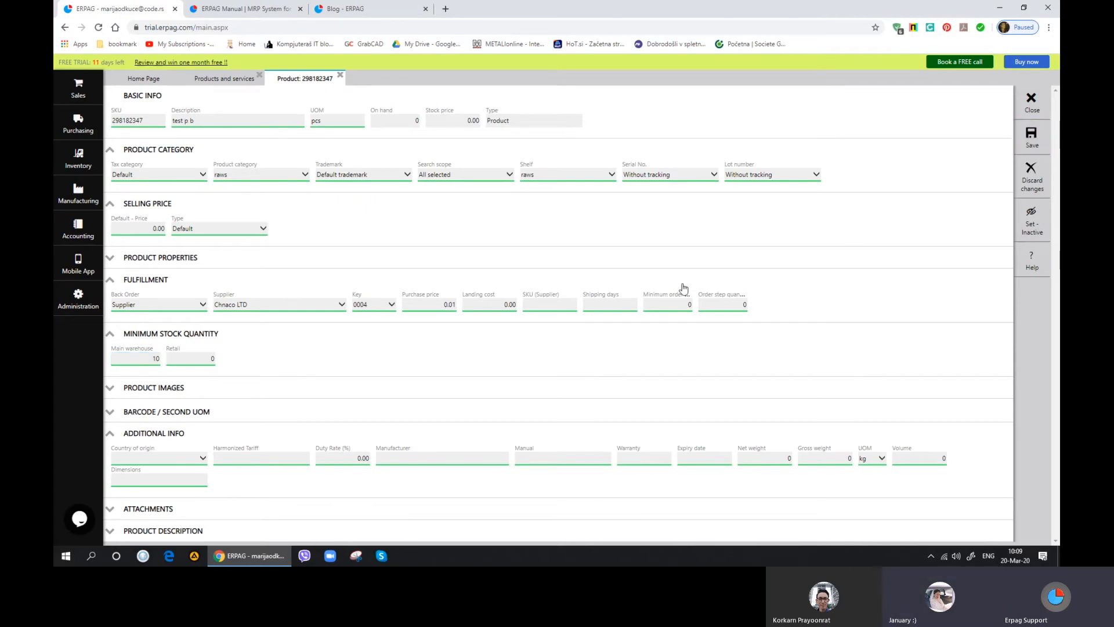
pyautogui.click(1031, 103)
pyautogui.click(1031, 103)
# Step: Create a purchase order for "test p b" from the purchasing fulfillment report and close the report
pyautogui.click(78, 124)
pyautogui.click(272, 112)
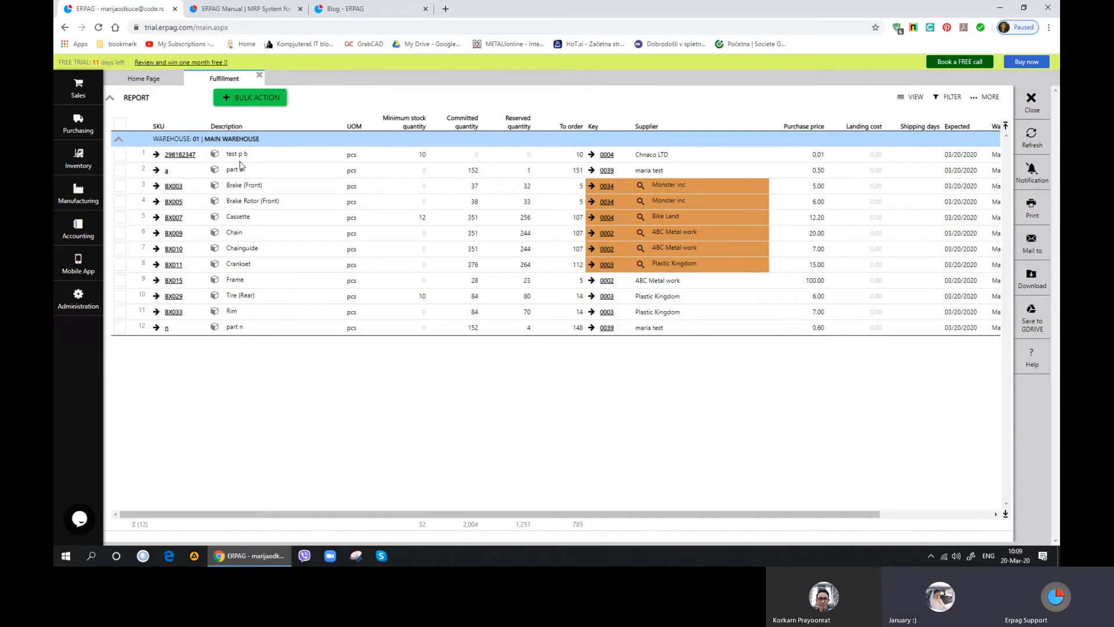
pyautogui.click(119, 156)
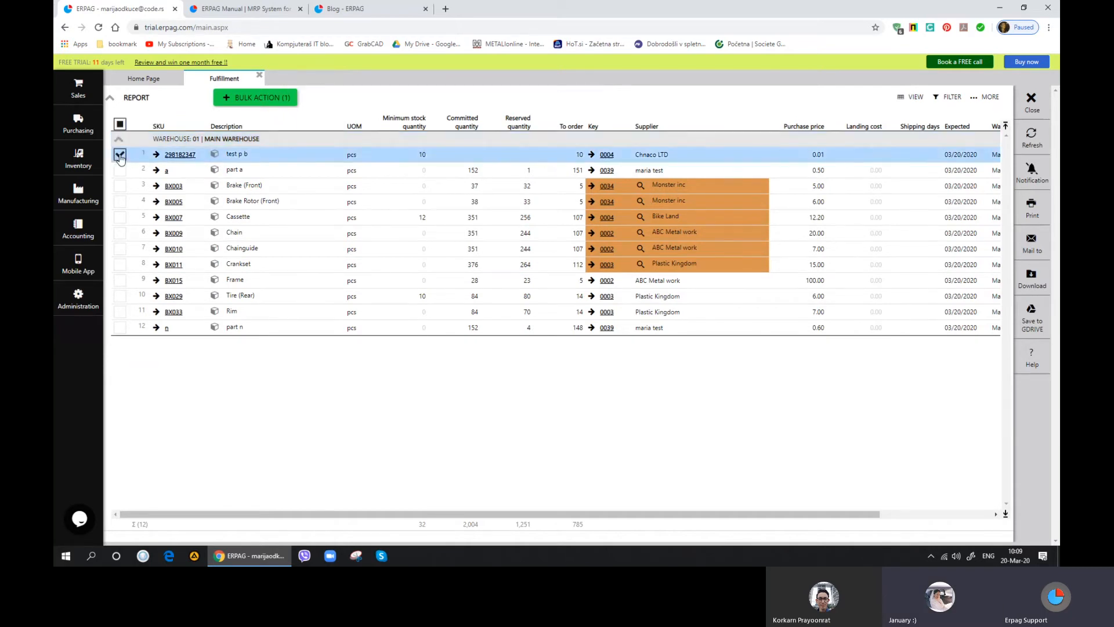
pyautogui.click(266, 102)
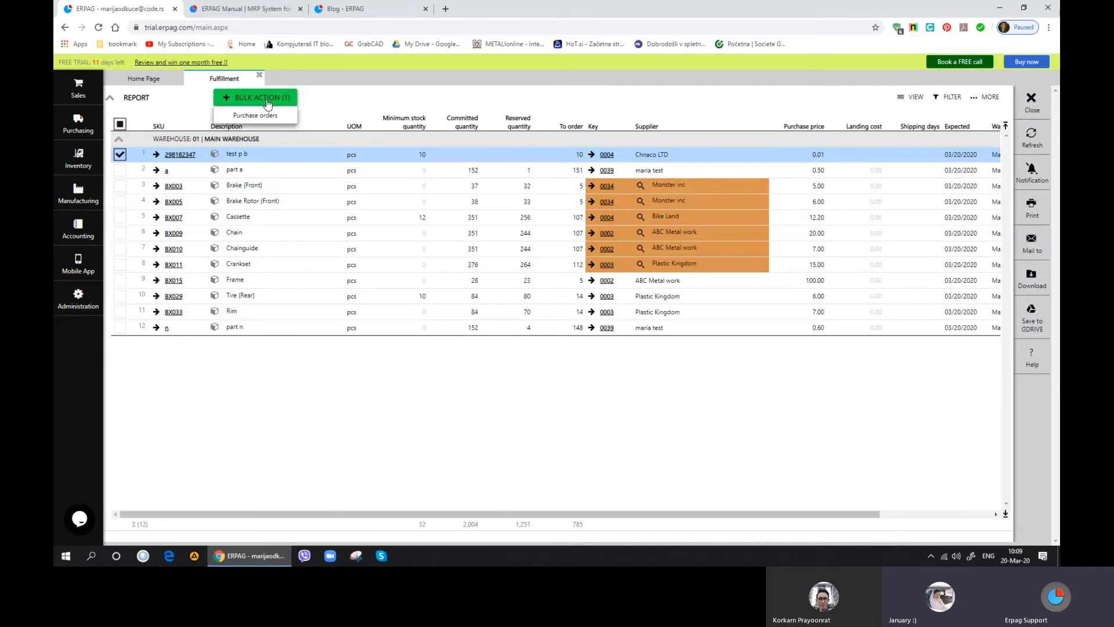
pyautogui.click(270, 117)
pyautogui.click(522, 326)
pyautogui.click(560, 326)
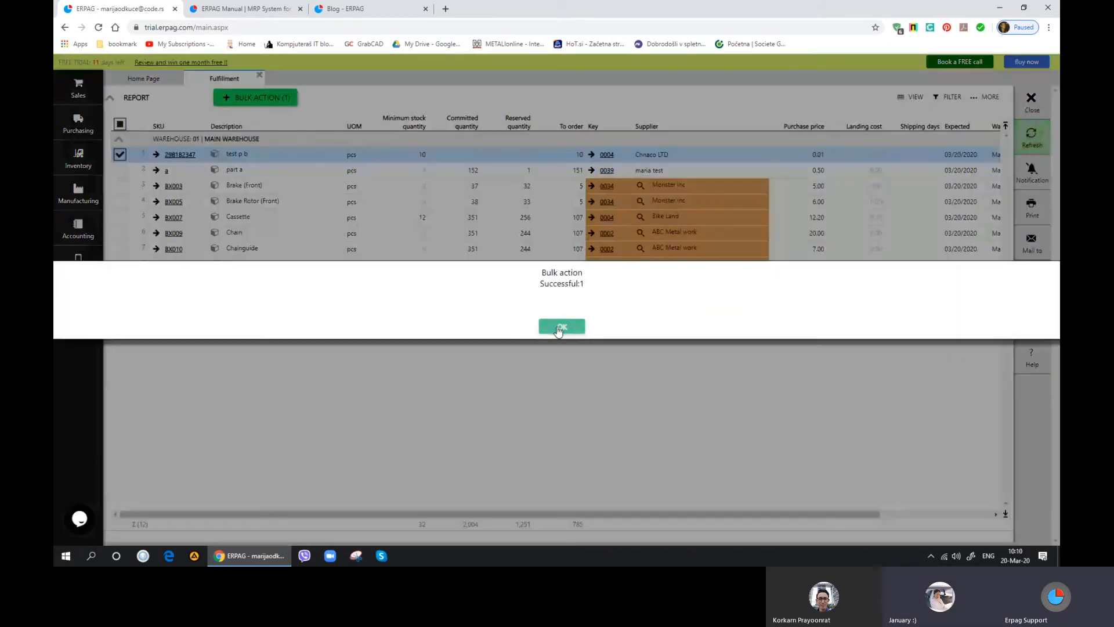
pyautogui.click(260, 78)
# Step: Open the newly created Chnaco LTD purchase order, receive its items and post the goods received note
pyautogui.click(79, 123)
pyautogui.click(174, 110)
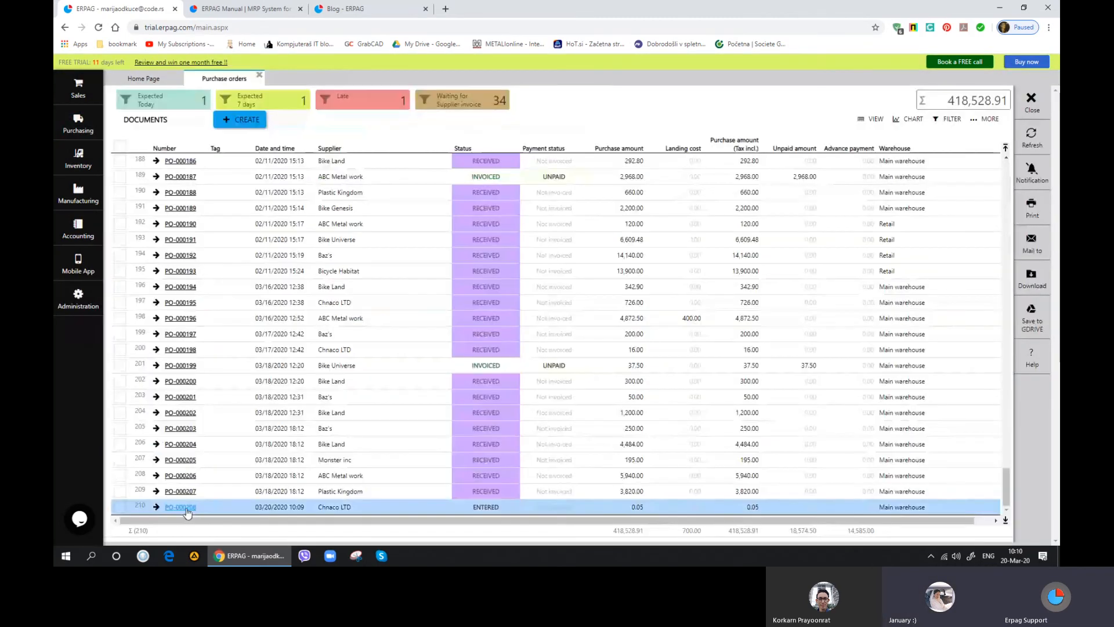
pyautogui.click(184, 507)
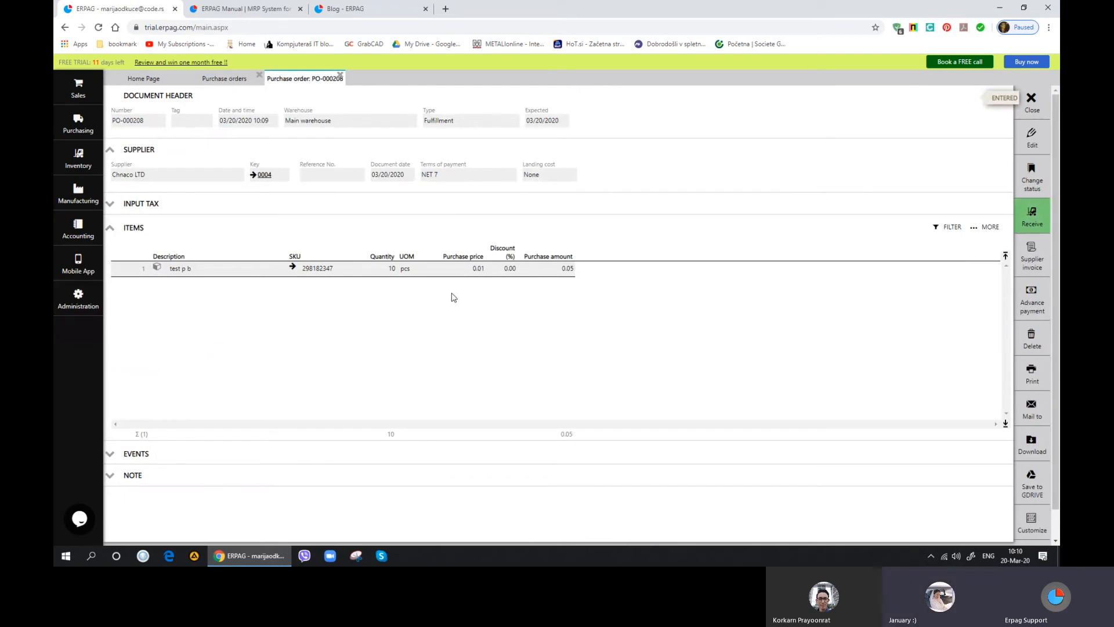
pyautogui.click(1032, 219)
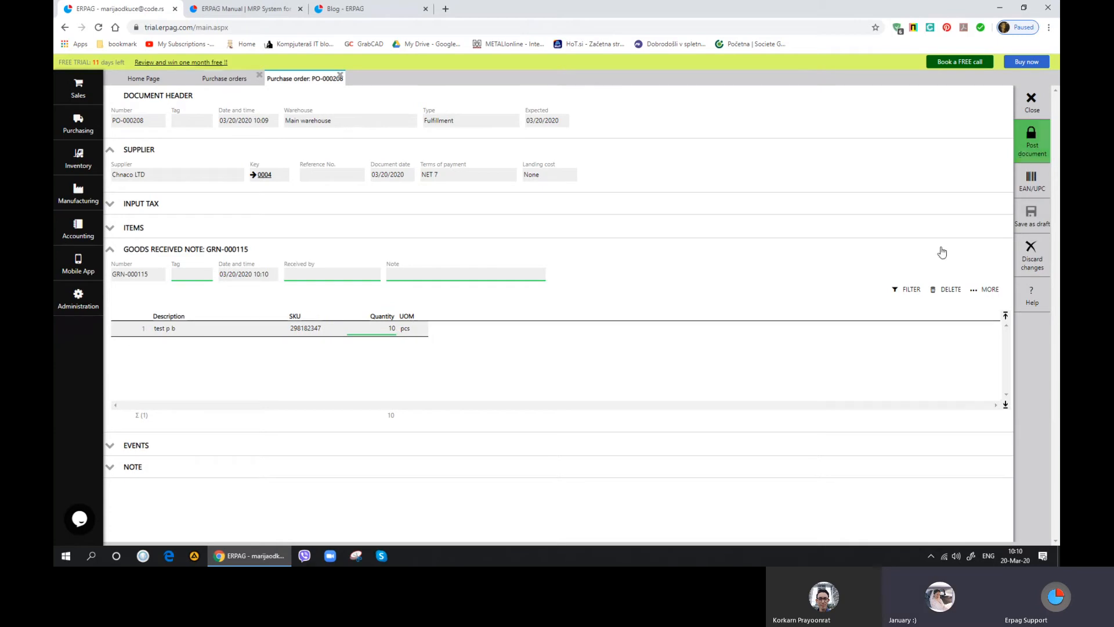
pyautogui.click(1032, 142)
pyautogui.click(533, 326)
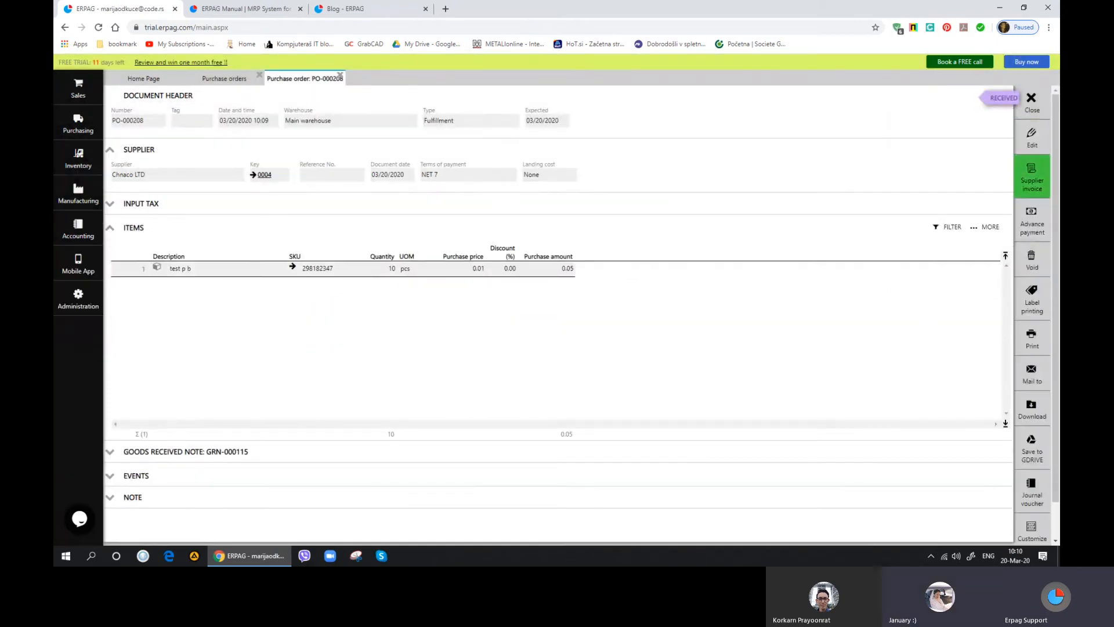
# Step: Record the supplier invoice for the received purchase order with reference number 5856
pyautogui.click(1031, 174)
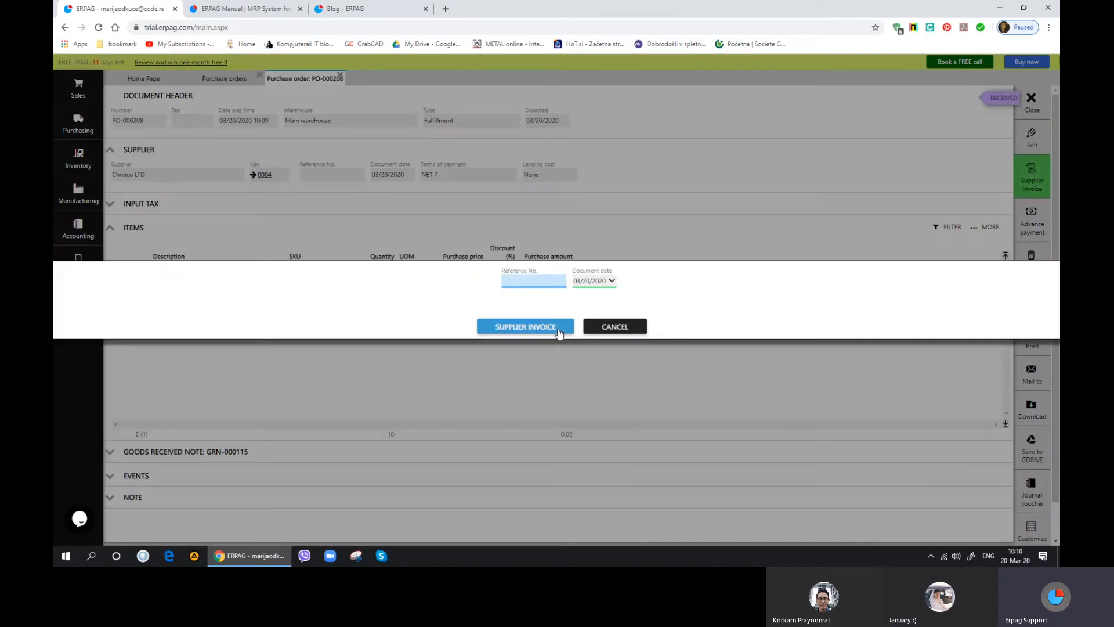
pyautogui.write('5856')
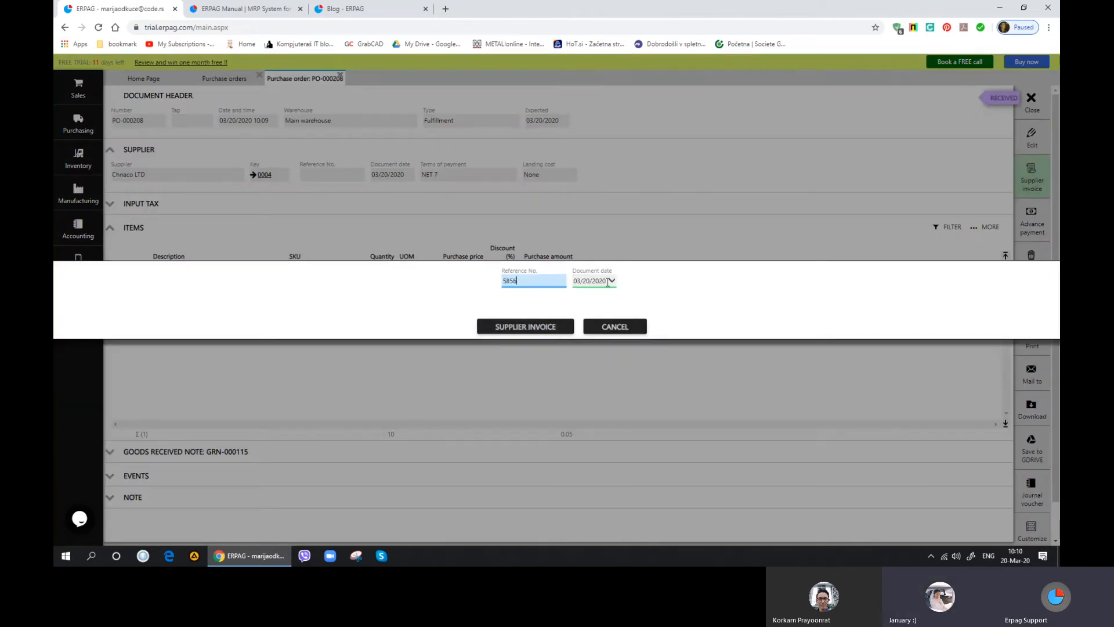
pyautogui.click(542, 326)
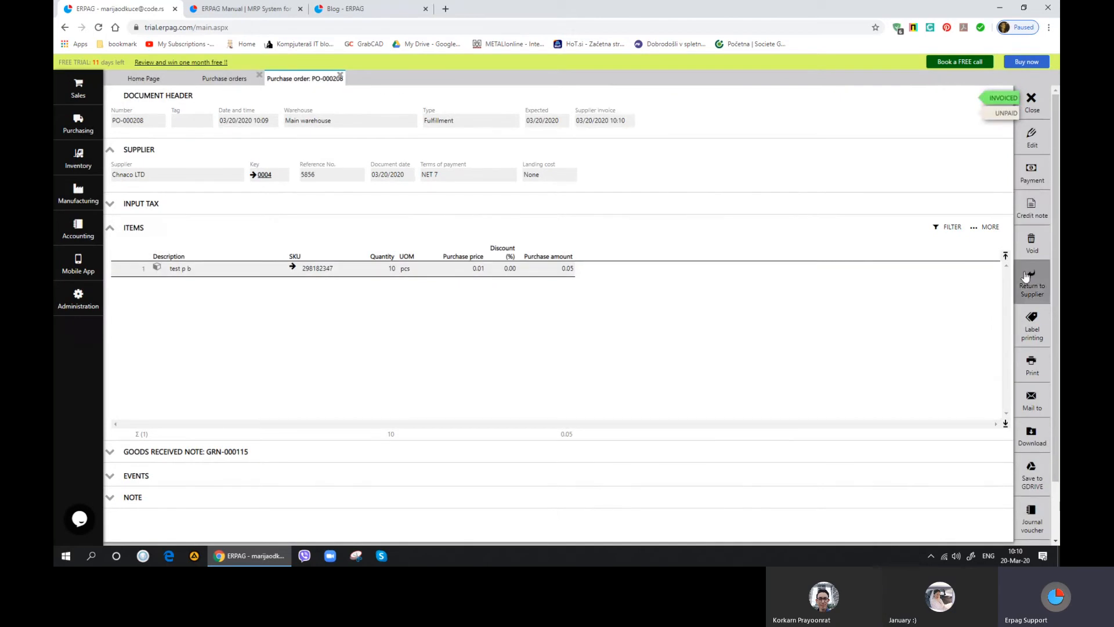
# Step: Record a payment of 0.05 from the main bank account, then close the purchase order and the order list
pyautogui.click(1031, 176)
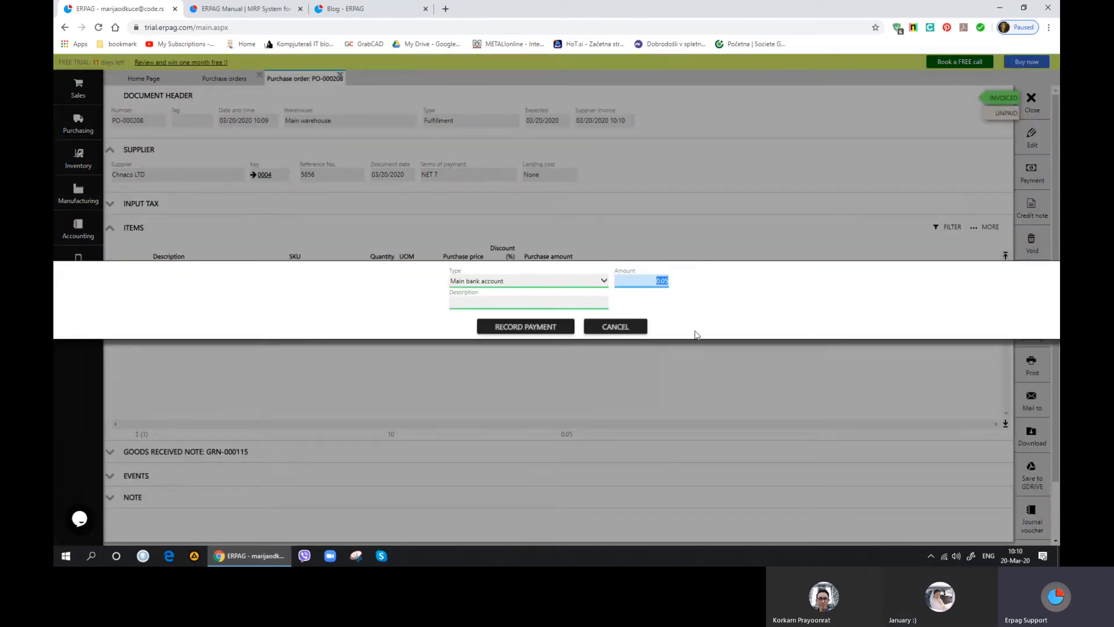
pyautogui.write('5')
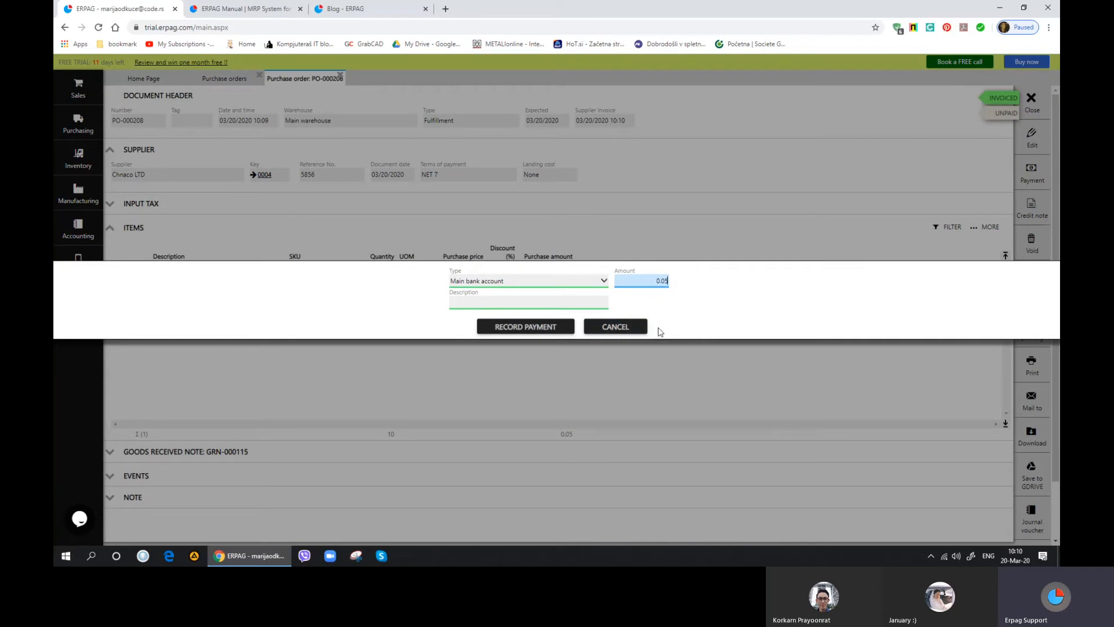
pyautogui.click(551, 326)
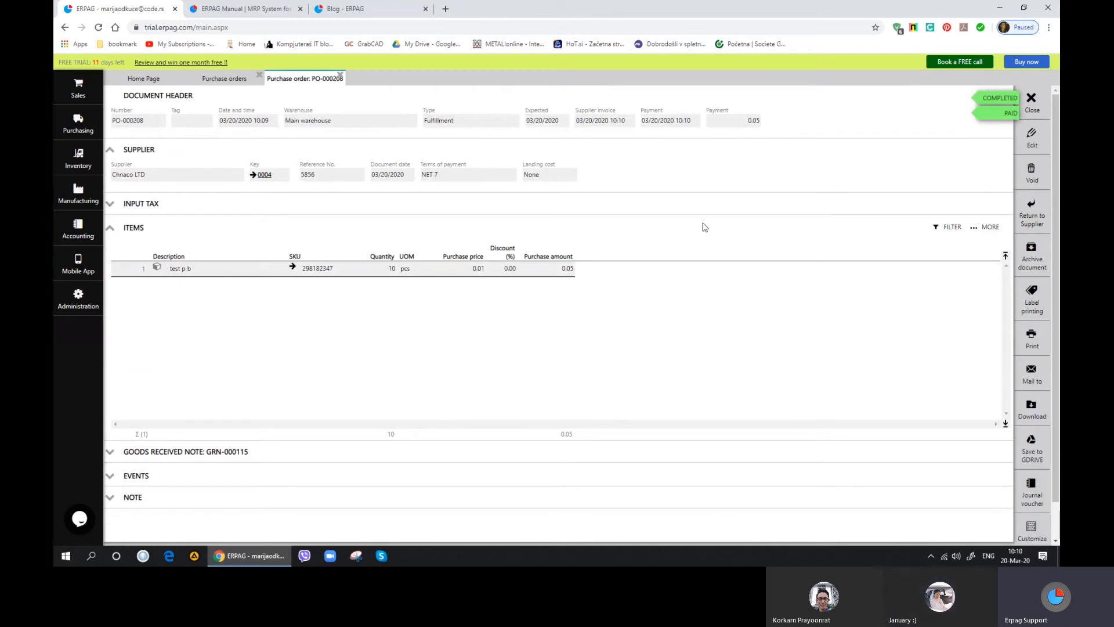
pyautogui.click(1032, 107)
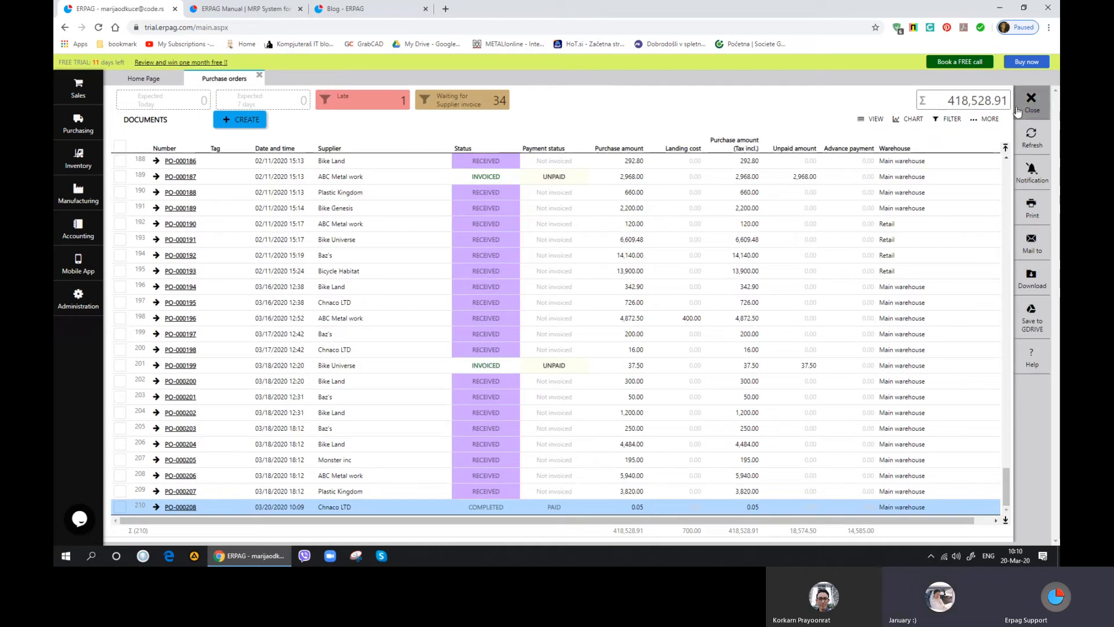
pyautogui.click(1032, 111)
# Step: Start a new bill of materials product in the inventory with the description "semi p a+b"
pyautogui.click(78, 158)
pyautogui.click(174, 123)
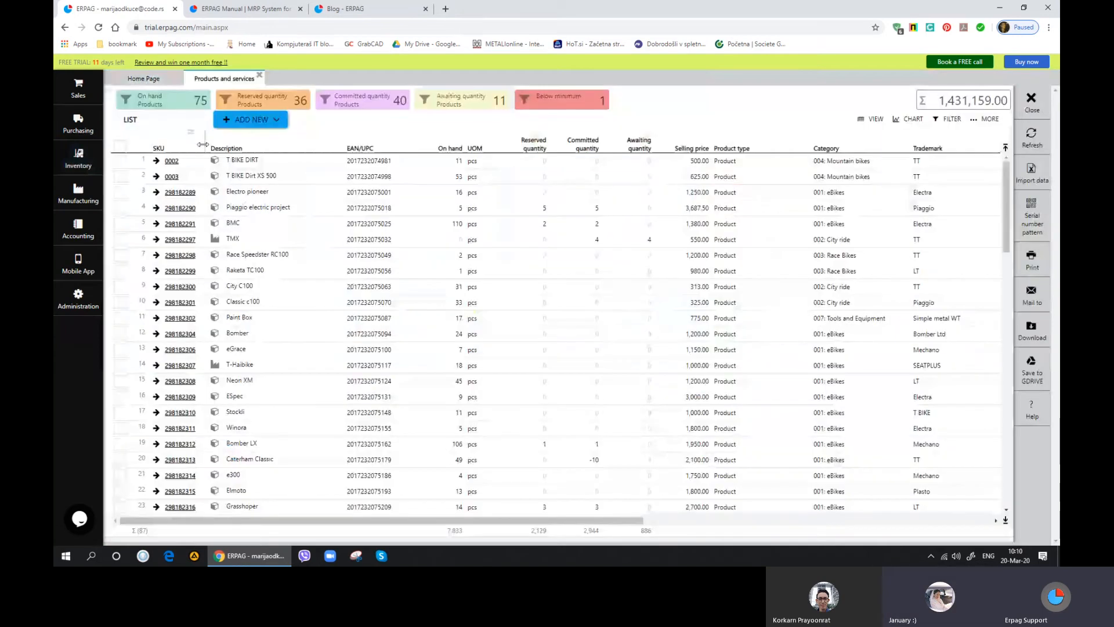
pyautogui.click(266, 121)
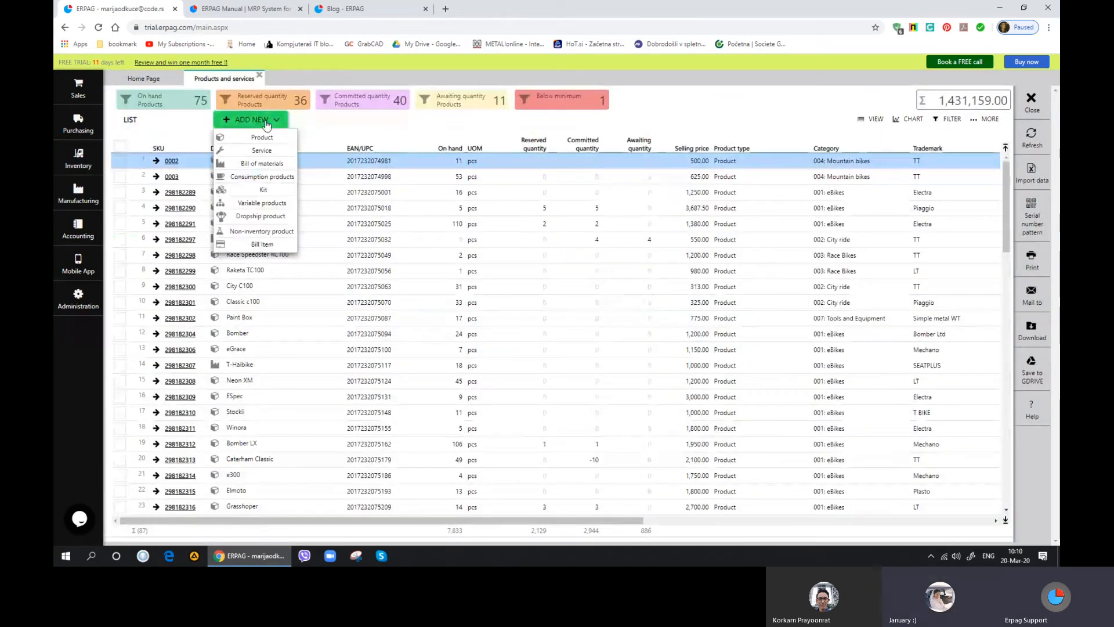
pyautogui.click(284, 165)
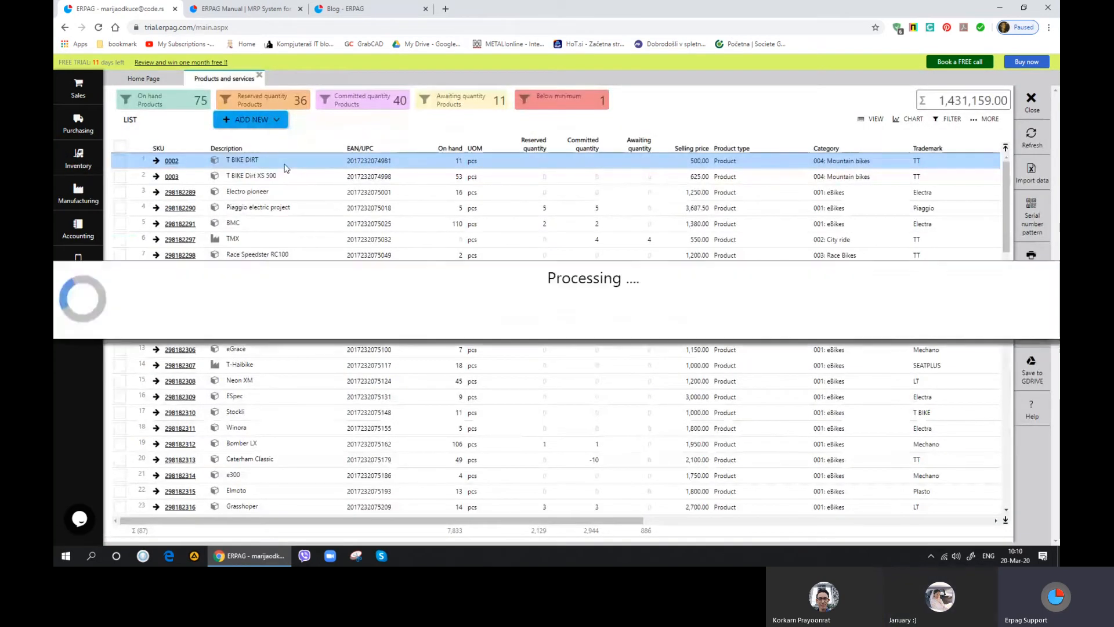
pyautogui.write('semi ')
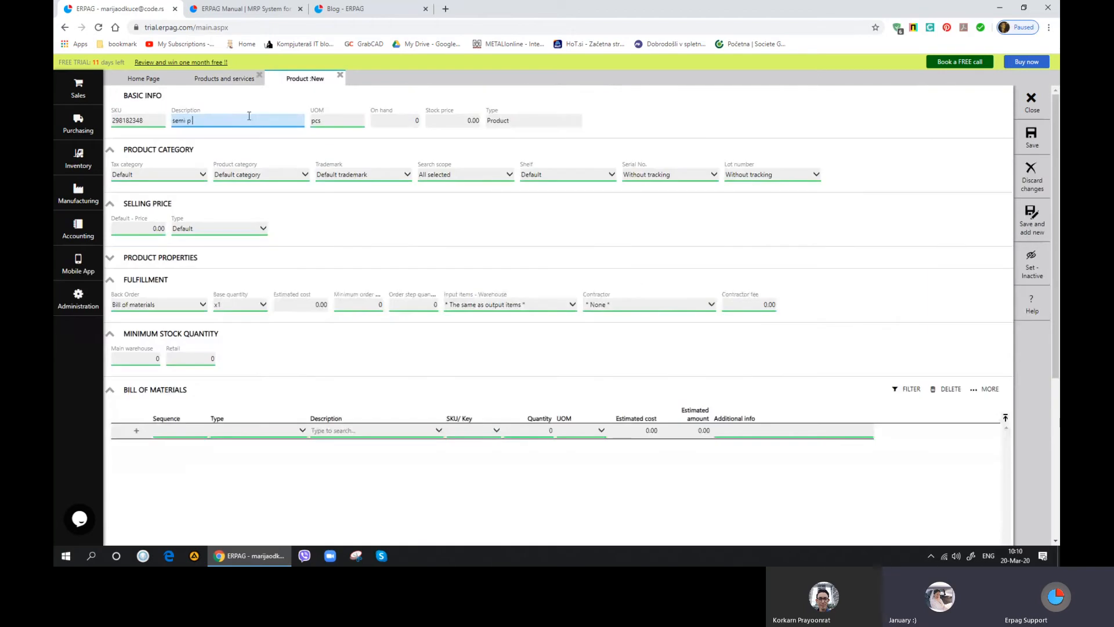
pyautogui.write('p a+b')
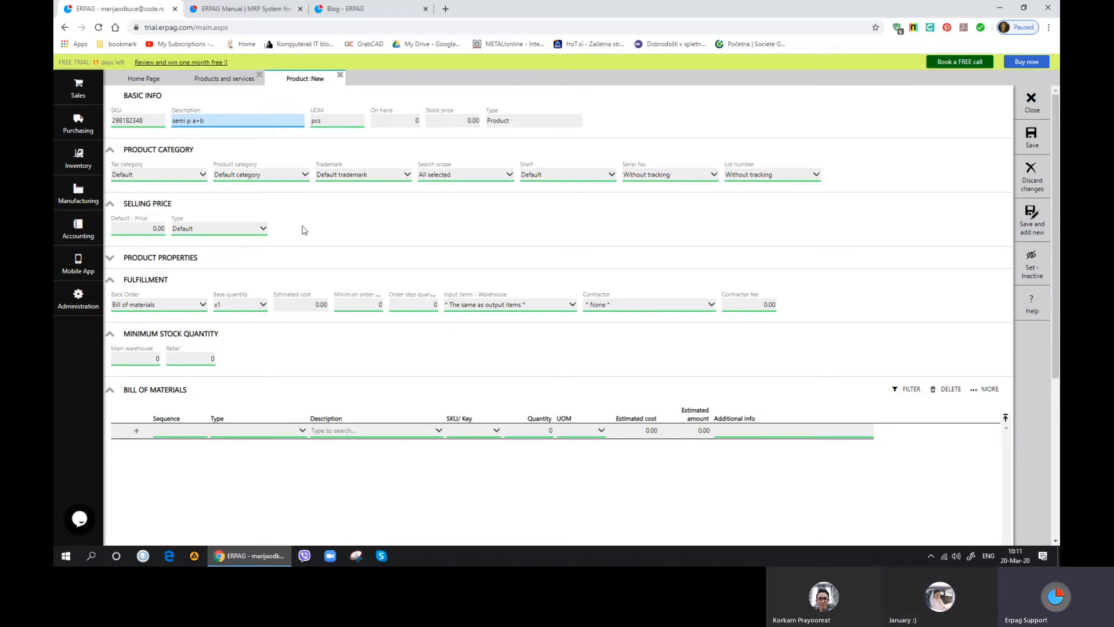
pyautogui.hotkey('shift', 'Tab')
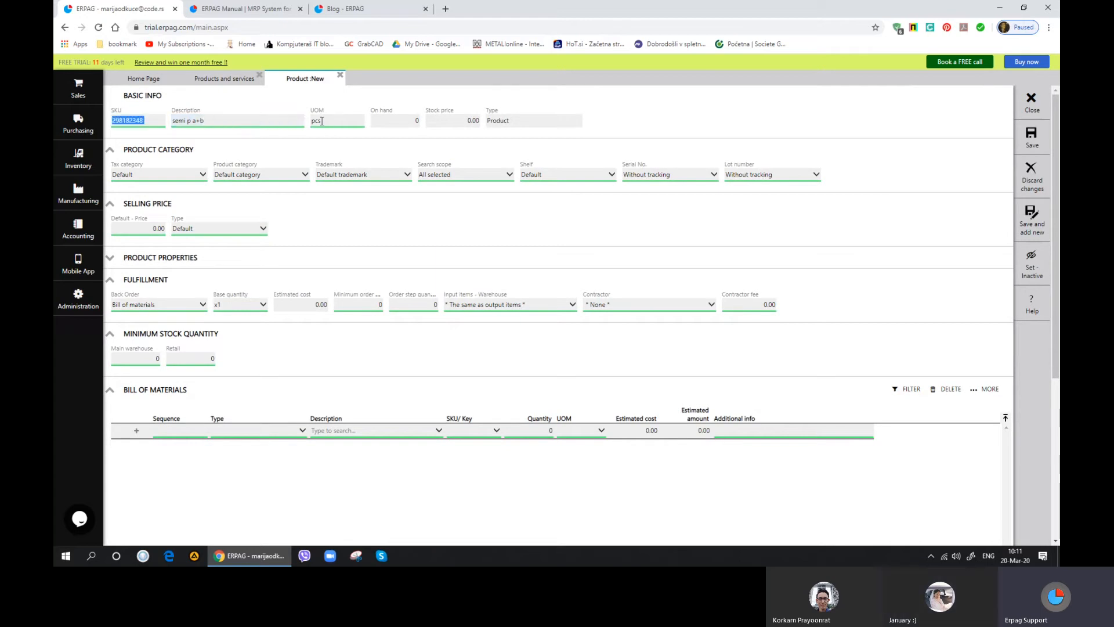
# Step: Add "test p a" as the first component in the bill of materials
pyautogui.click(258, 430)
pyautogui.scroll(-2, 267, 429)
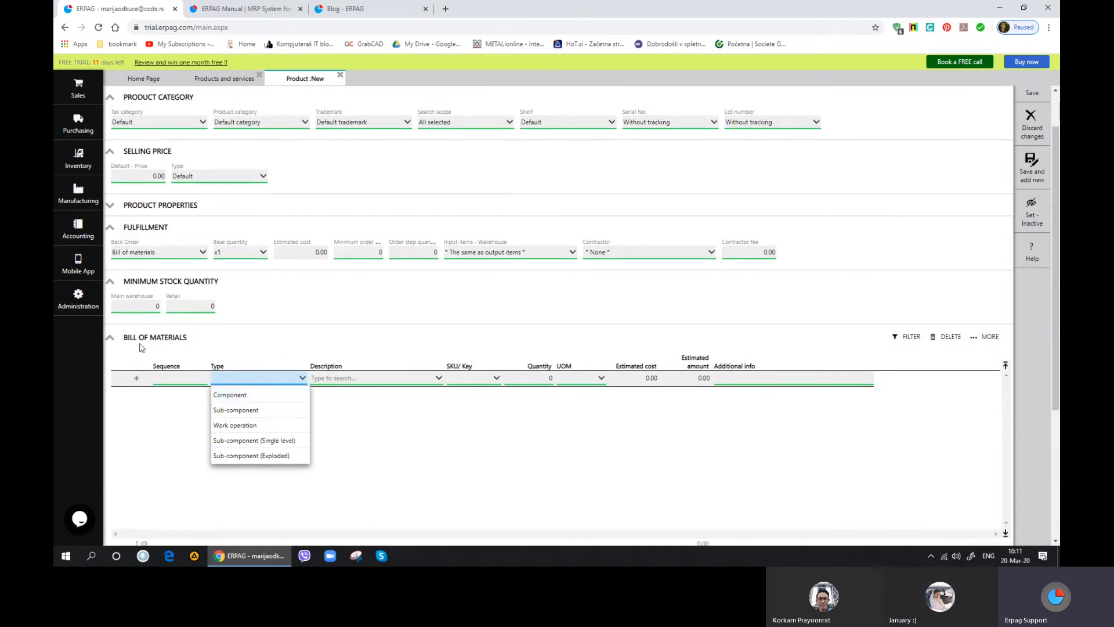
pyautogui.click(277, 396)
pyautogui.click(367, 380)
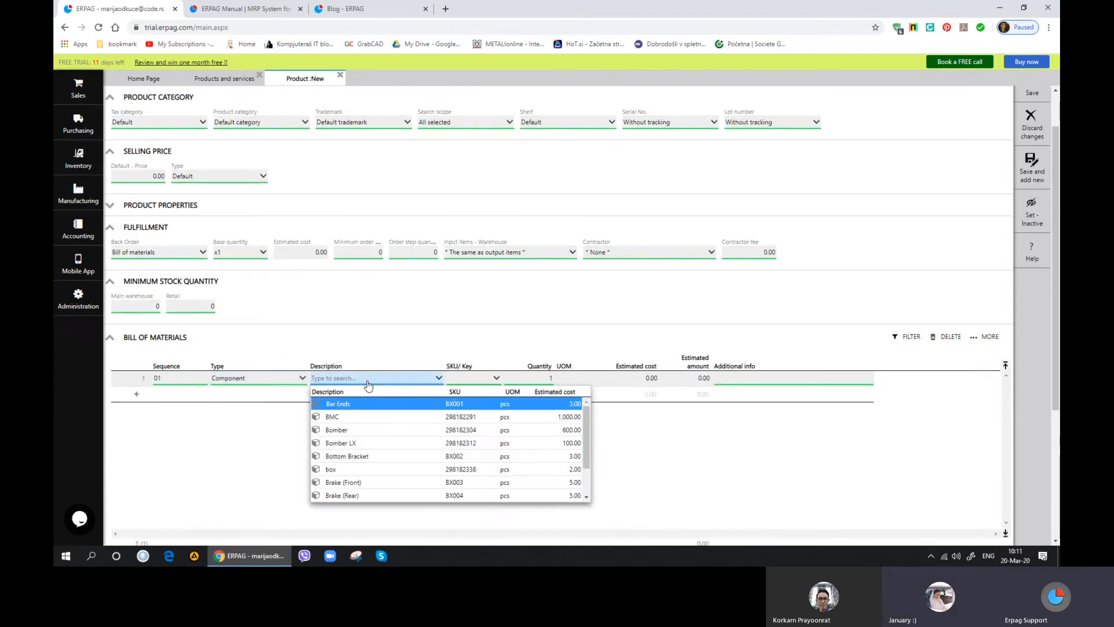
pyautogui.write('tes')
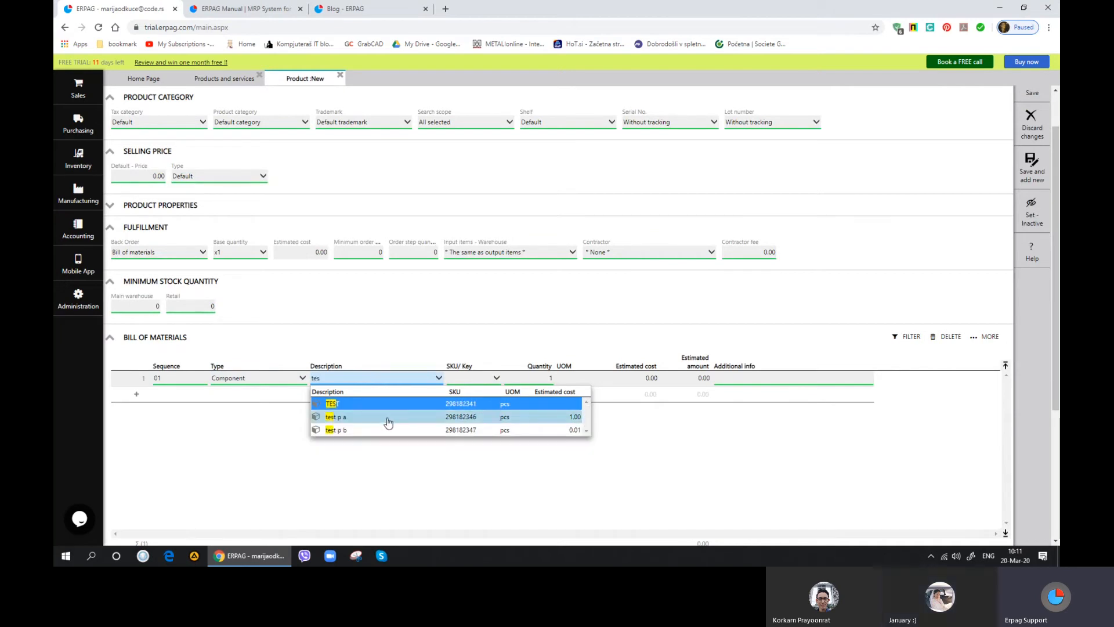
pyautogui.click(386, 418)
# Step: Add "test p b" as the second component in the bill of materials
pyautogui.click(269, 399)
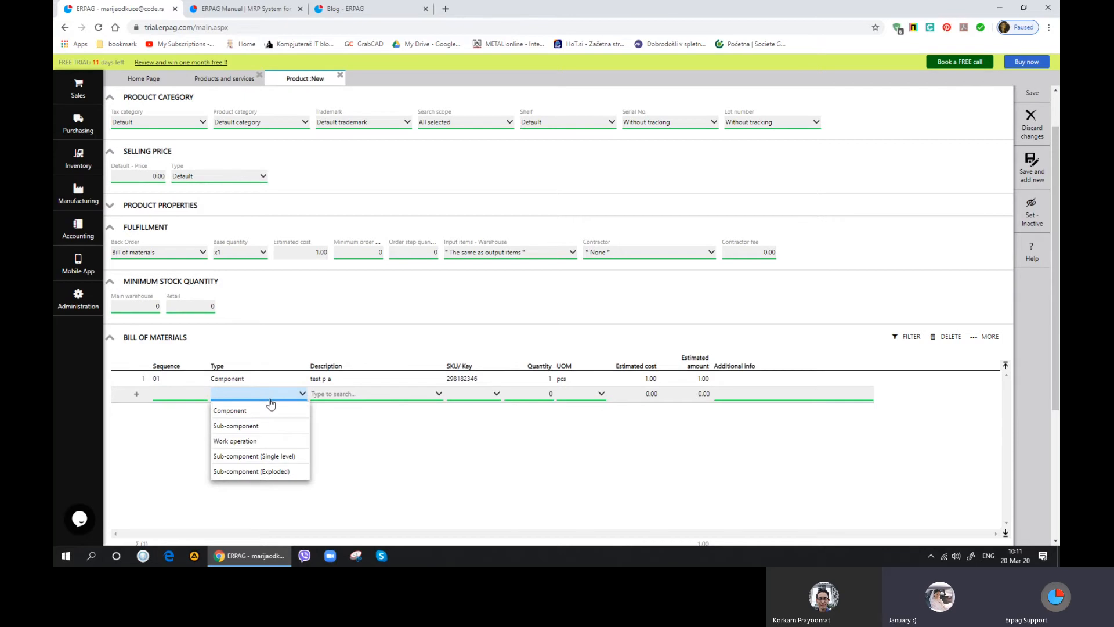
pyautogui.click(270, 410)
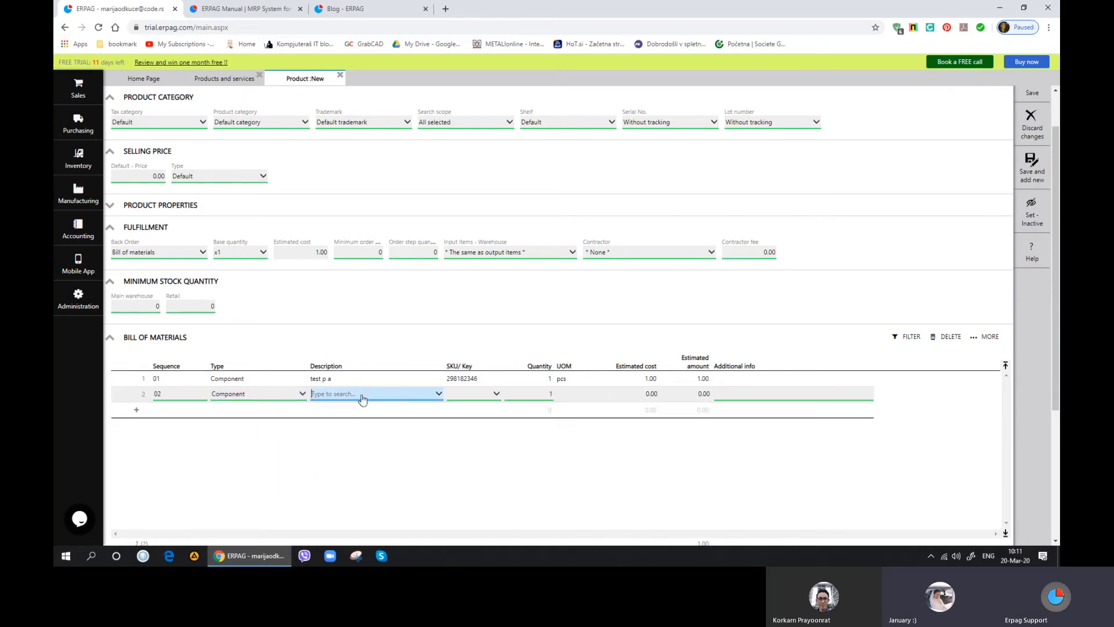
pyautogui.write('tes')
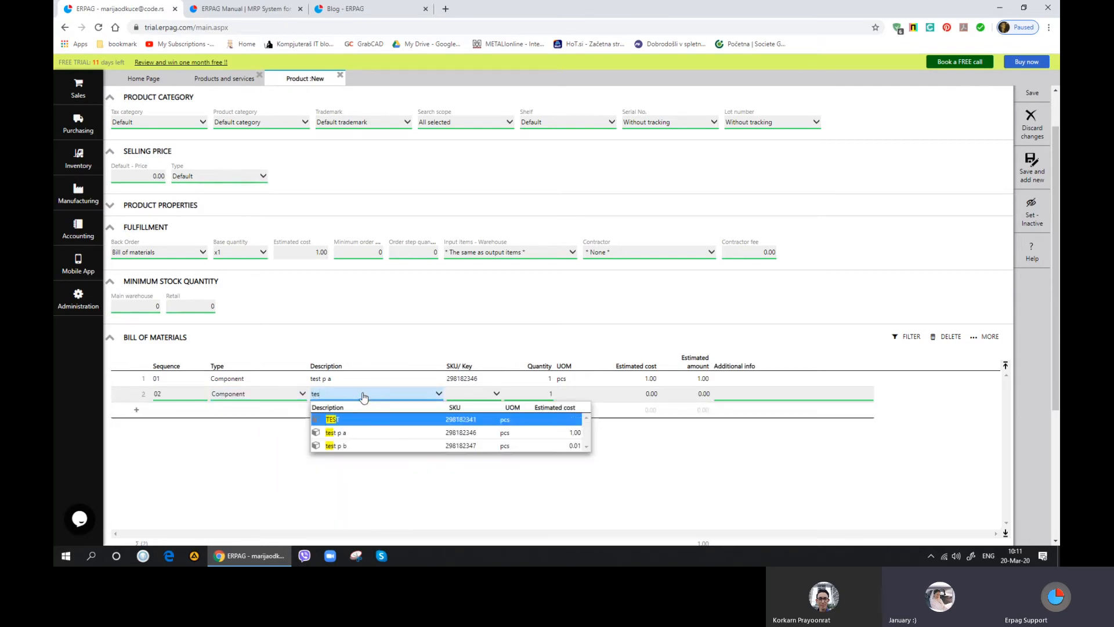
pyautogui.press('Down')
pyautogui.press('Down')
pyautogui.press('Return')
# Step: Set the component quantities to 2 for "test p a" and 5 for "test p b"
pyautogui.click(533, 379)
pyautogui.write('2')
pyautogui.press('Down')
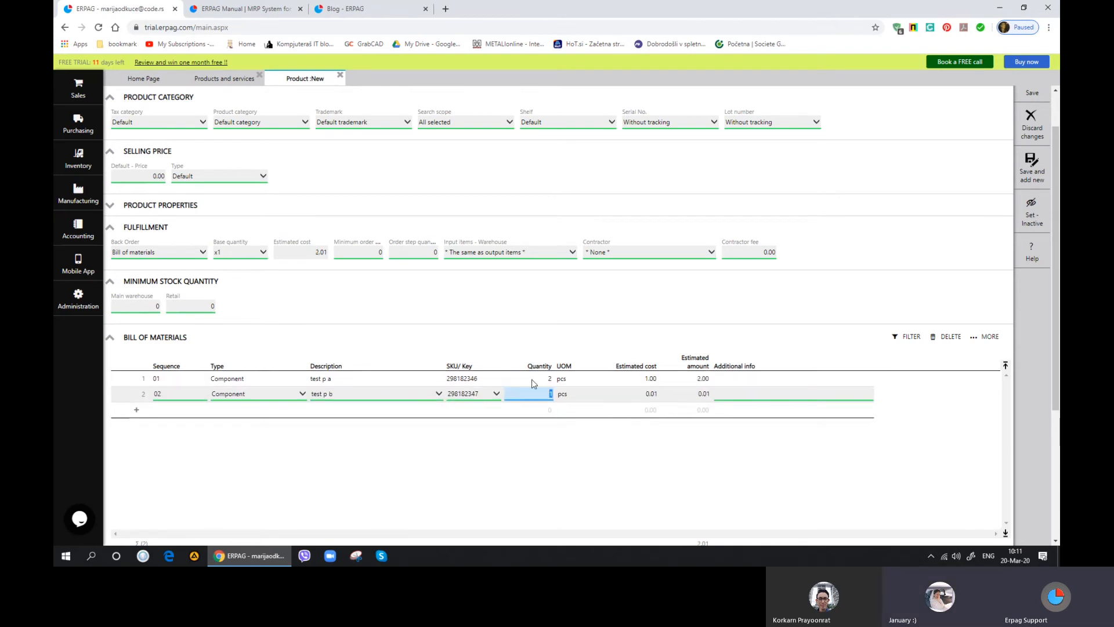
pyautogui.write('5')
pyautogui.click(532, 378)
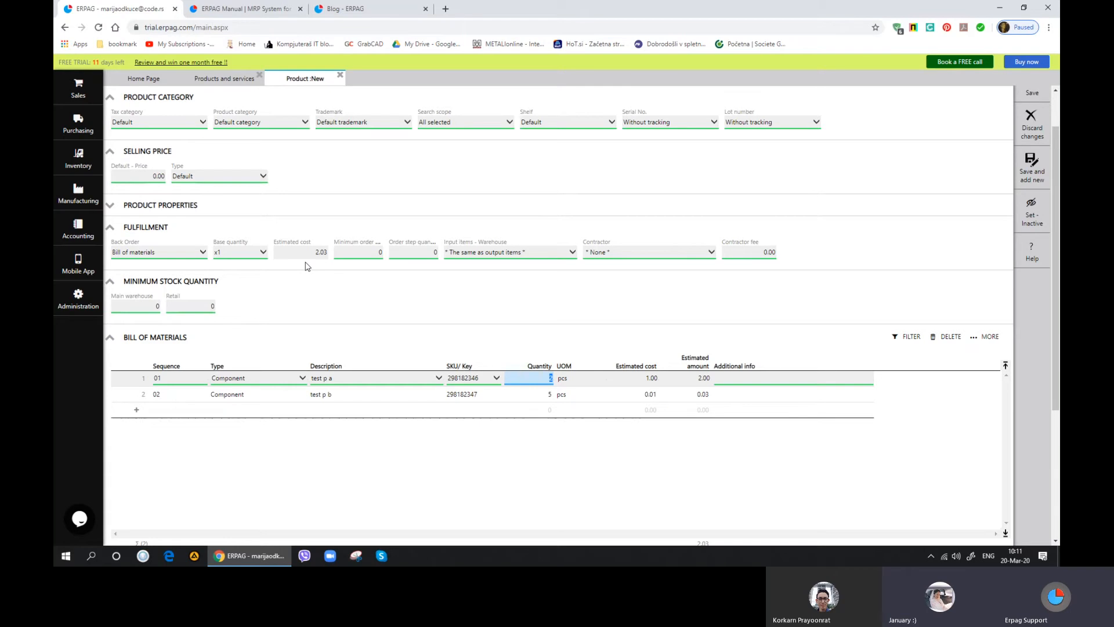
# Step: Open the manufacturing work operations list and review the cost per hour of each operation
pyautogui.click(78, 194)
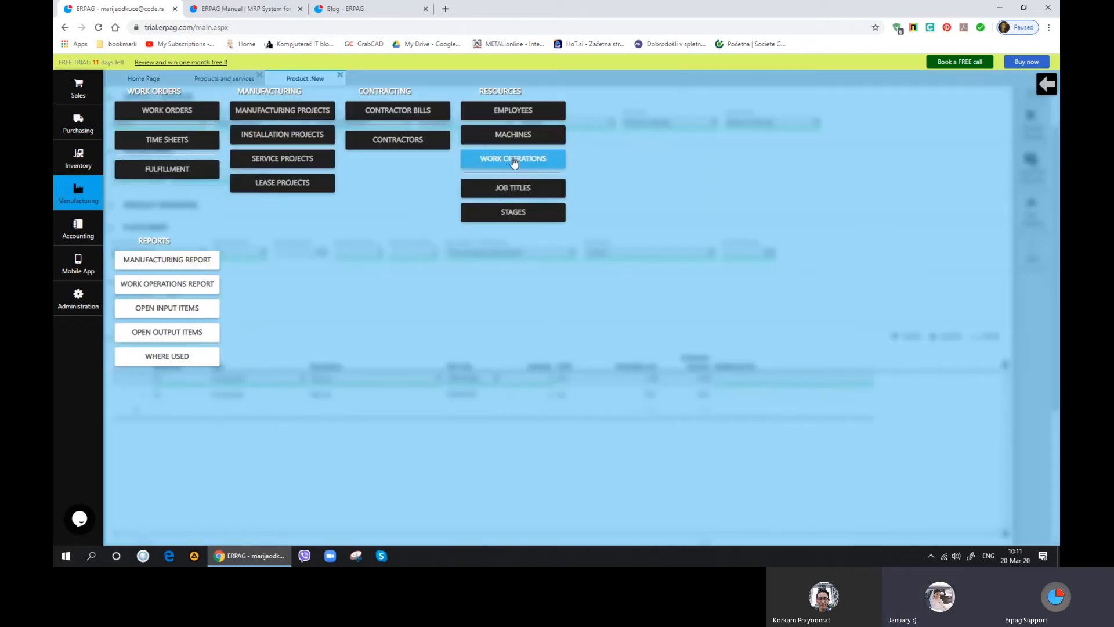
pyautogui.click(513, 161)
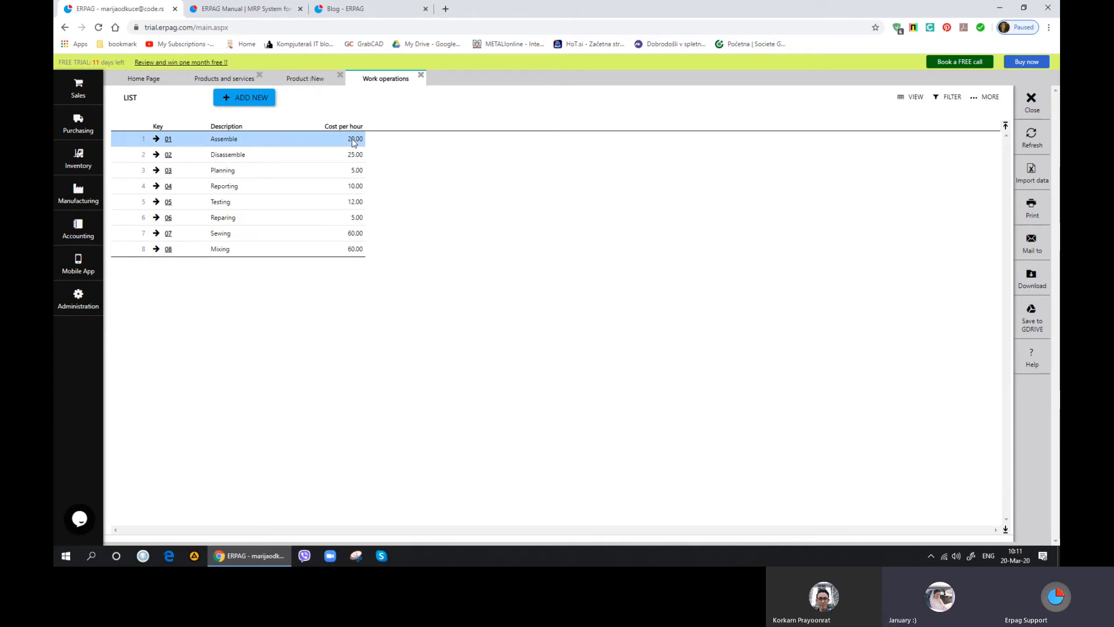
pyautogui.click(334, 253)
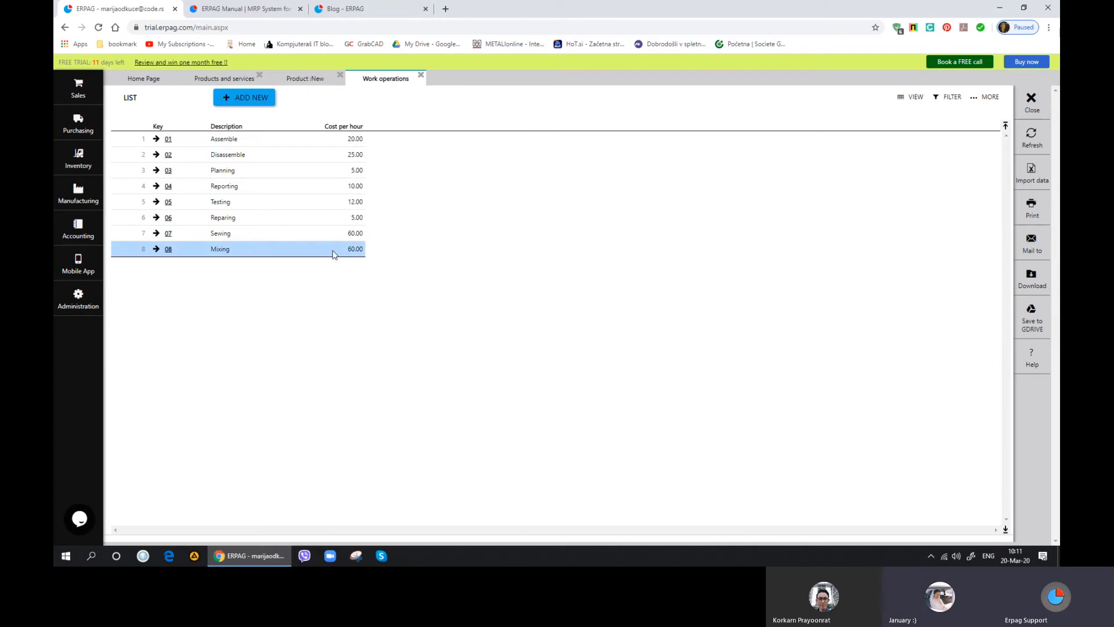
# Step: Return to the new product and add the work operation "Mixing" as the third line of its bill of materials
pyautogui.click(420, 78)
pyautogui.click(248, 409)
pyautogui.click(249, 410)
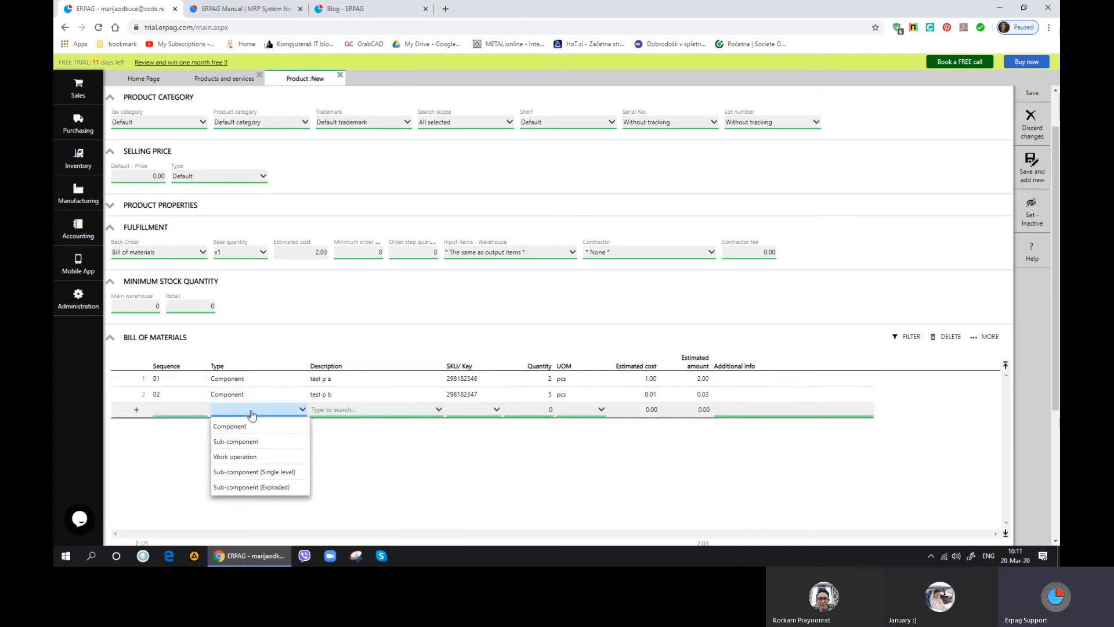
pyautogui.click(249, 449)
pyautogui.click(356, 409)
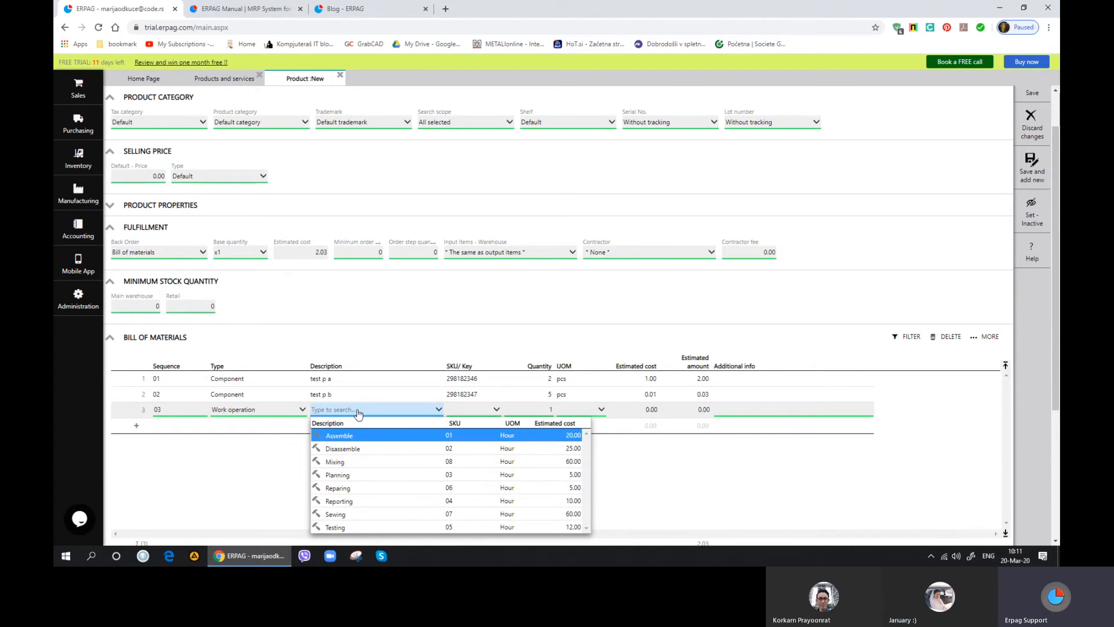
pyautogui.write('mix')
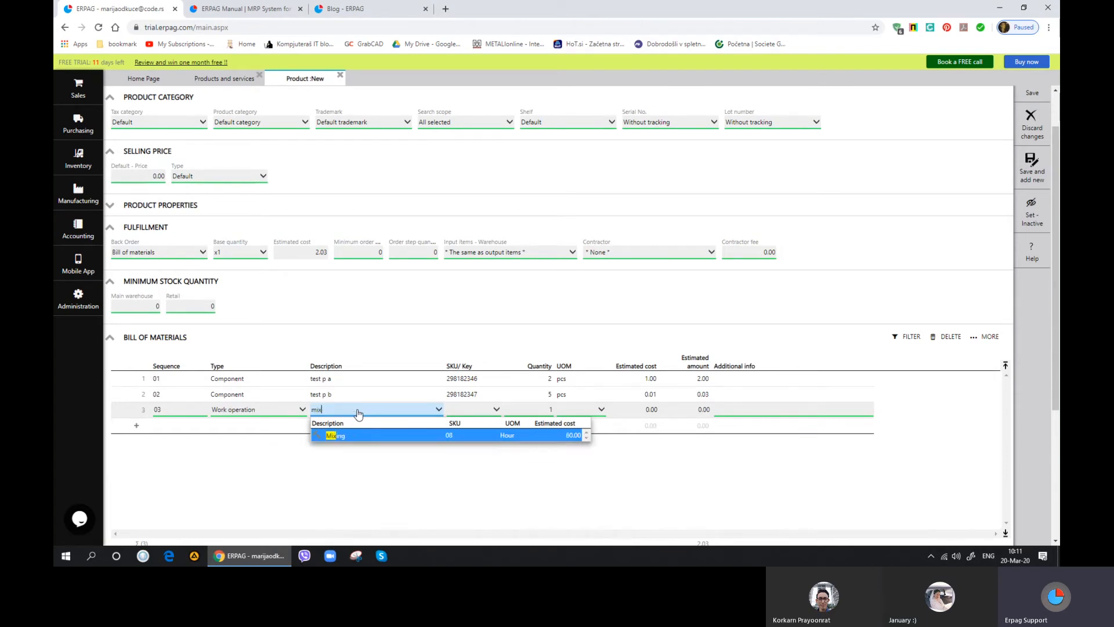
pyautogui.press('Return')
# Step: Set the Mixing operation's unit of measure to Minute and its quantity to 25
pyautogui.click(570, 415)
pyautogui.click(590, 459)
pyautogui.click(544, 413)
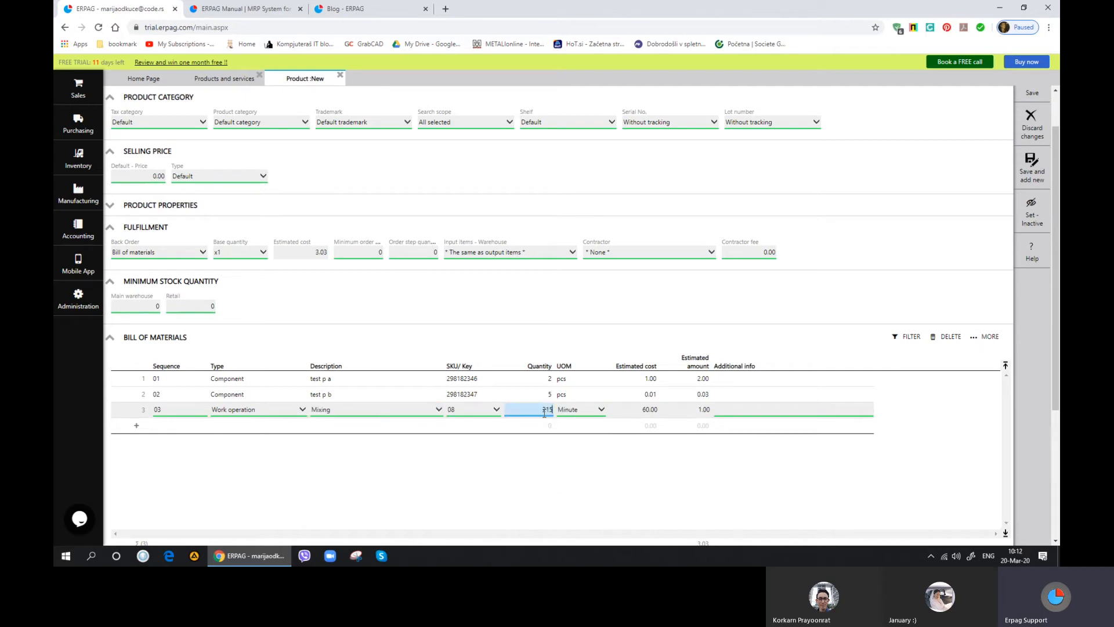
pyautogui.write('25')
pyautogui.press('Tab')
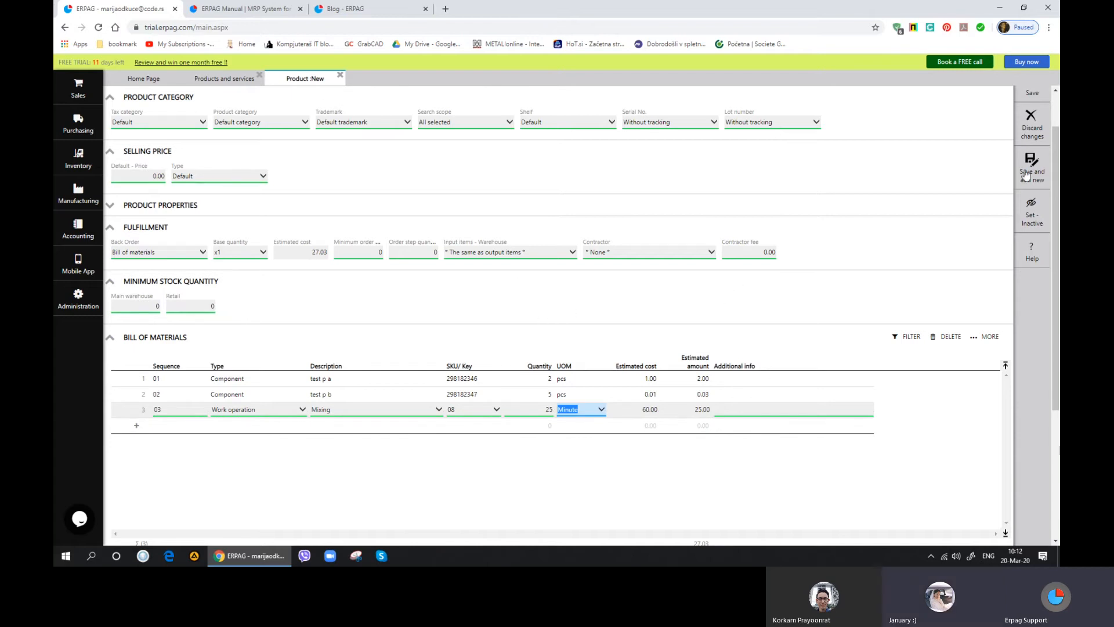
# Step: Save the semi-product "semi p a+b" and close its product page
pyautogui.scroll(1, 978, 205)
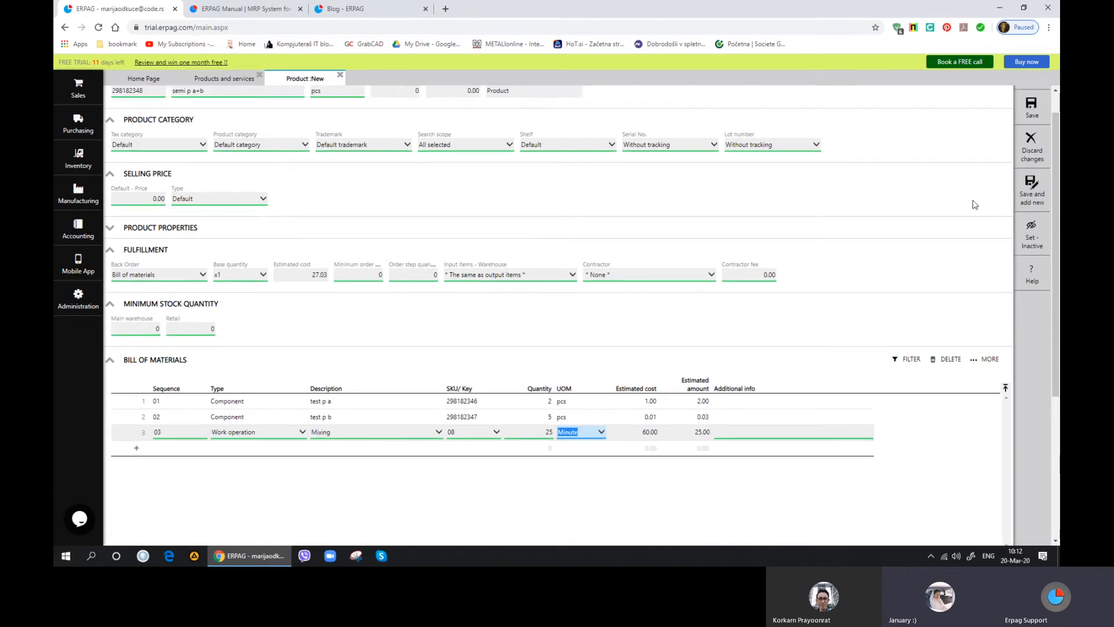
pyautogui.click(1031, 136)
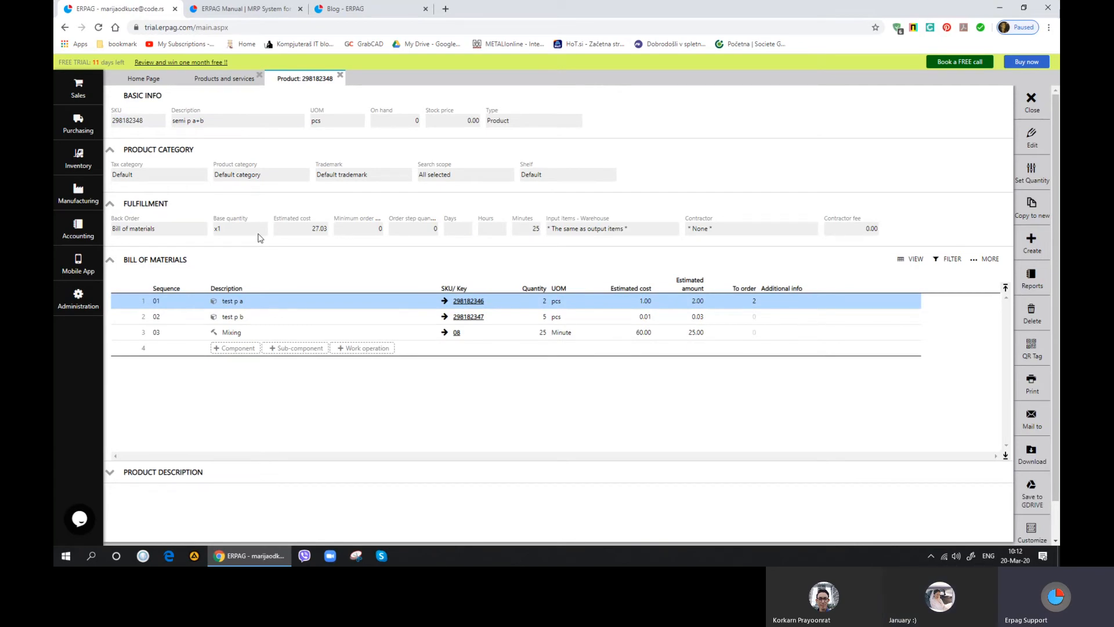
pyautogui.click(1032, 104)
# Step: Open the product "Finished good A+B", review its bill of materials and close it
pyautogui.click(182, 383)
pyautogui.click(182, 383)
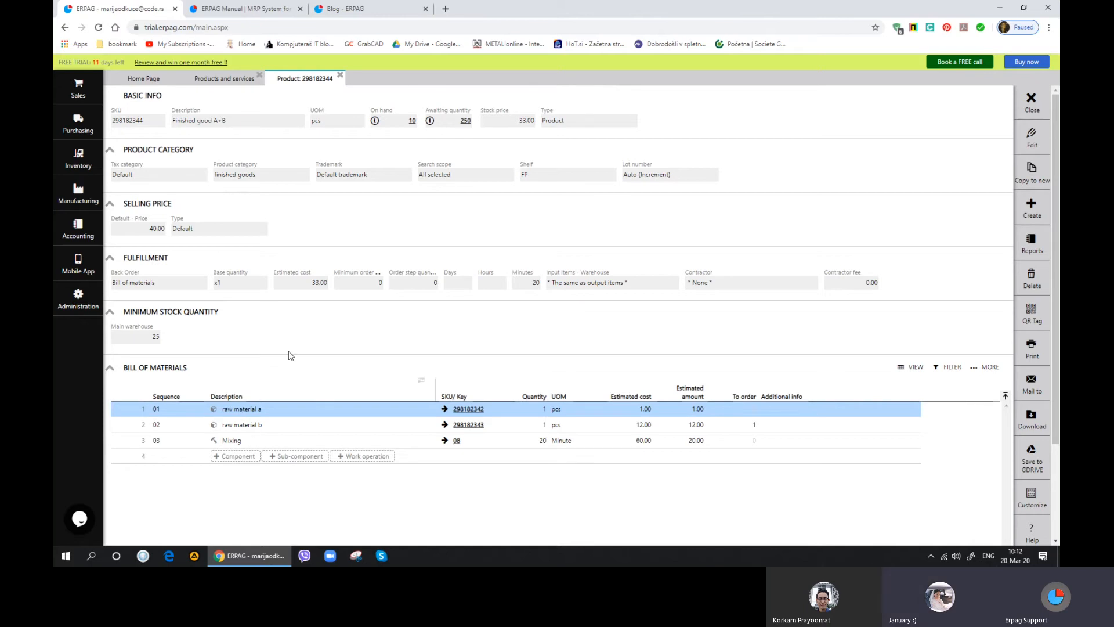
pyautogui.click(336, 77)
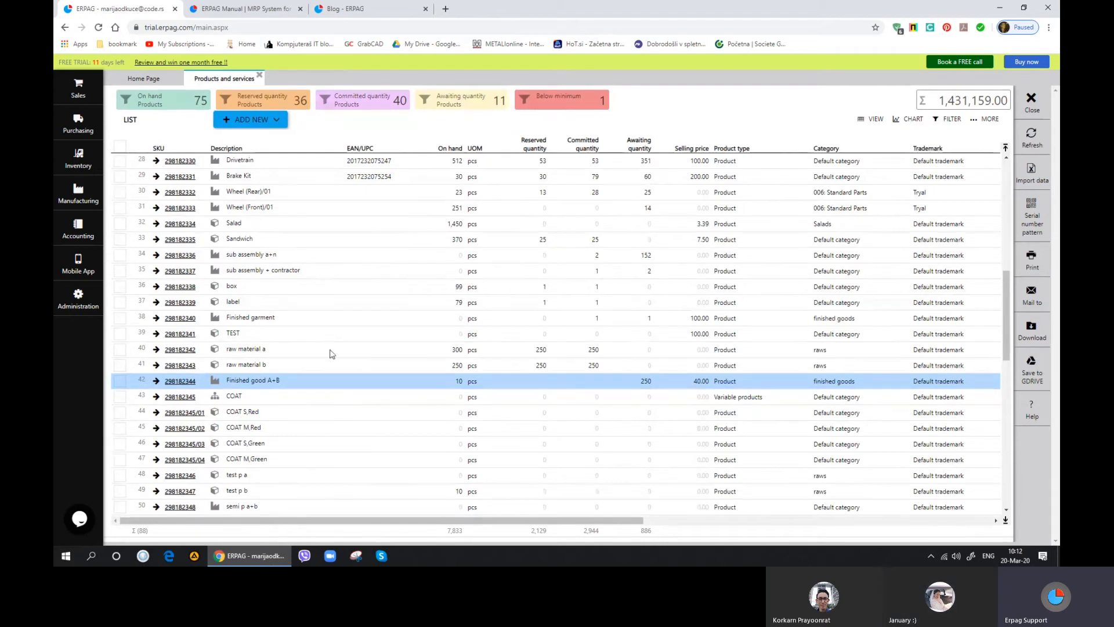
# Step: Find the product "T-Haibike" in the product list and open it at its bill of materials
pyautogui.scroll(5, 330, 353)
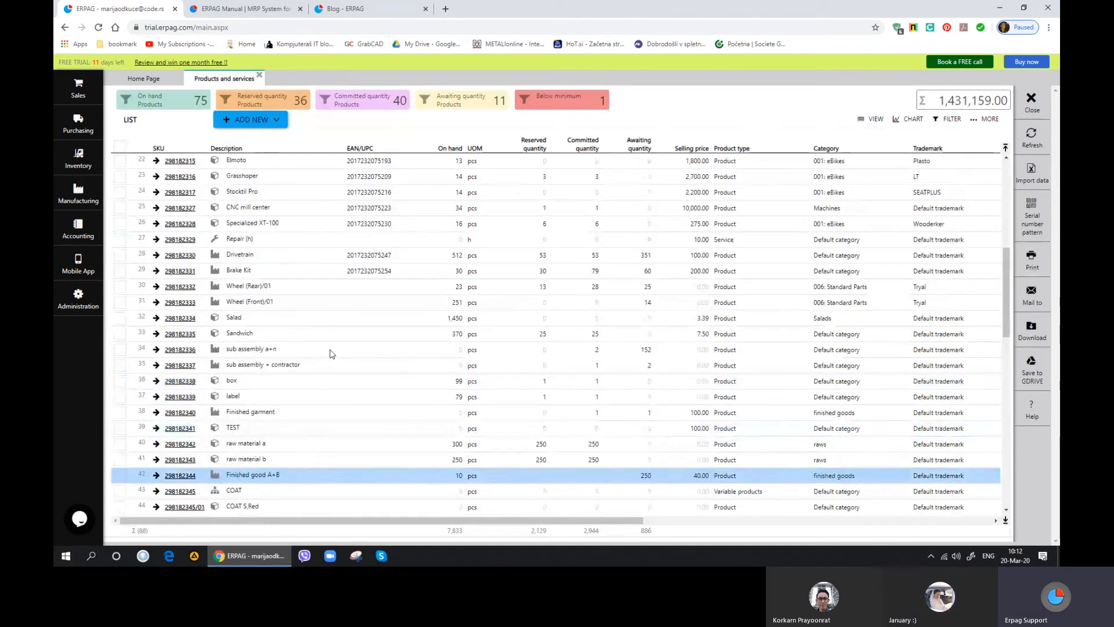
pyautogui.scroll(5, 330, 351)
pyautogui.click(248, 335)
pyautogui.click(185, 334)
pyautogui.scroll(-1, 316, 392)
pyautogui.scroll(-4, 315, 392)
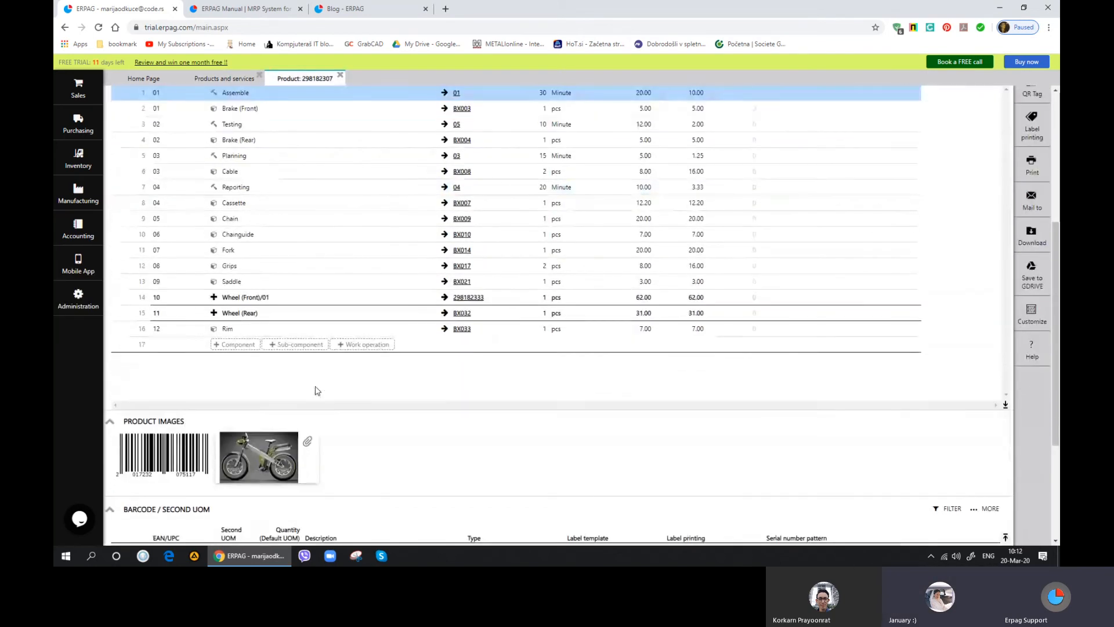
# Step: Expand the Wheel (Front)/01 and Wheel (Rear) sub-components in the T-Haibike bill of materials and examine their nested parts and operations
pyautogui.click(214, 297)
pyautogui.scroll(-2, 342, 394)
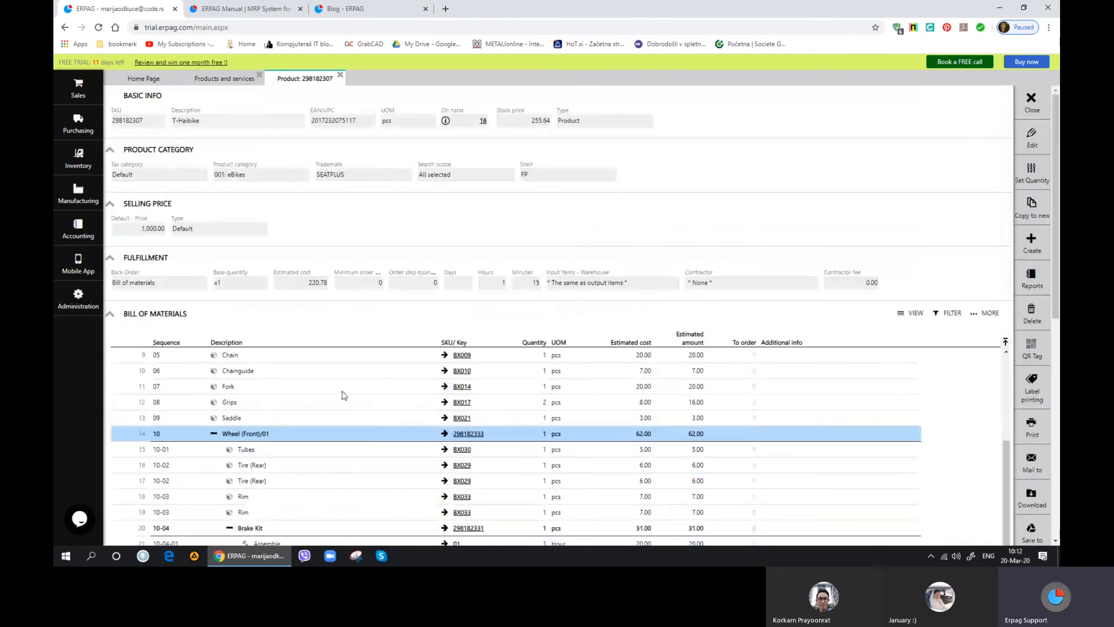
pyautogui.scroll(-2, 342, 396)
pyautogui.click(213, 465)
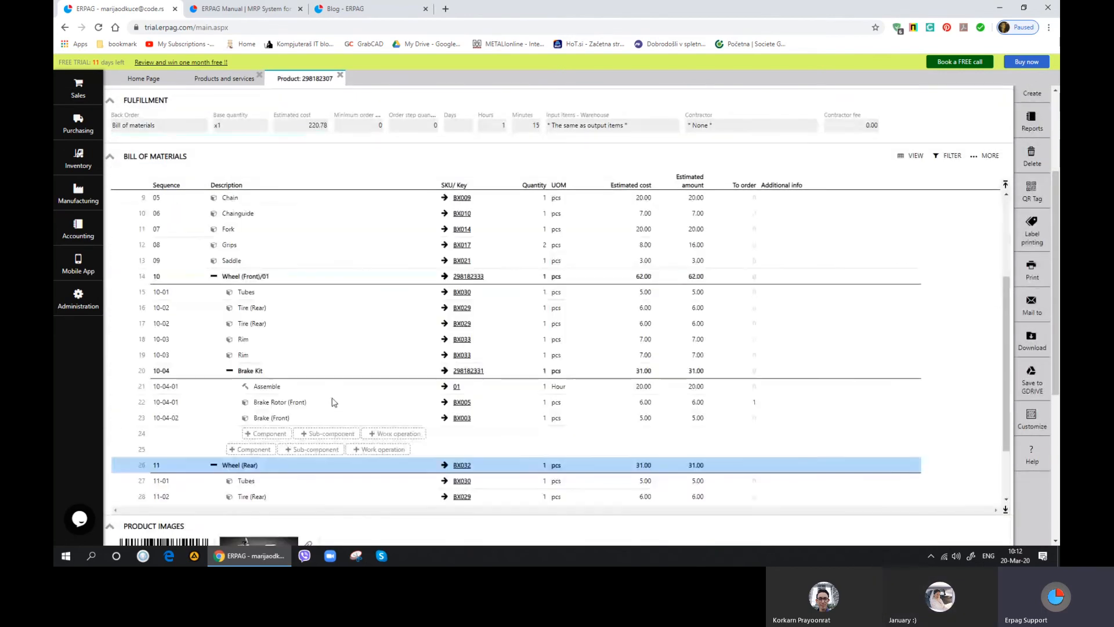
pyautogui.scroll(-1, 334, 401)
pyautogui.scroll(-4, 334, 402)
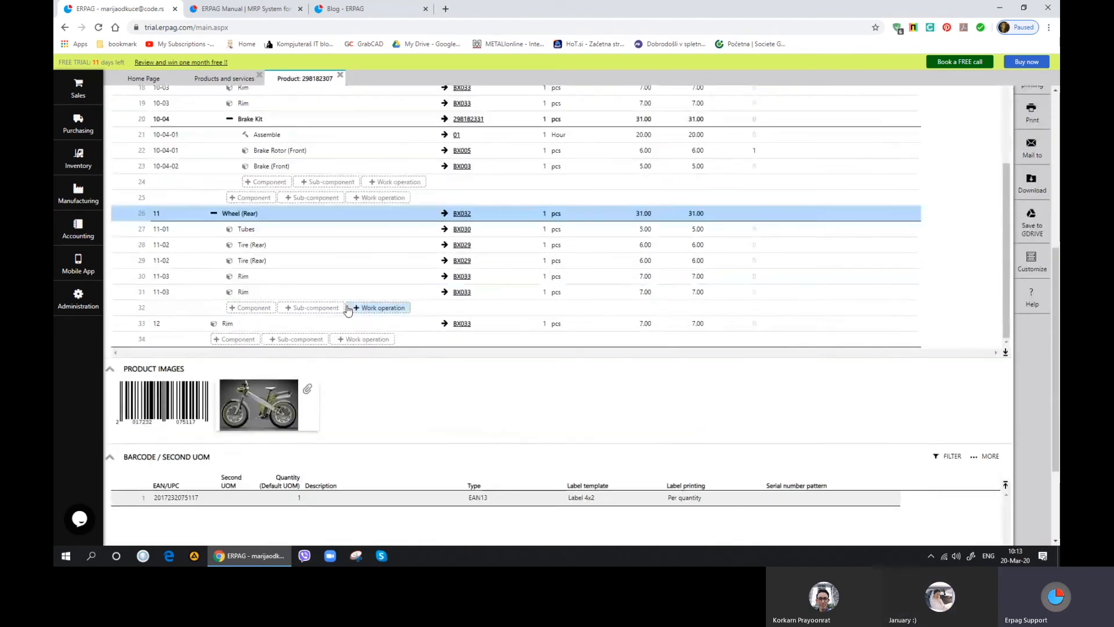
pyautogui.scroll(6, 347, 309)
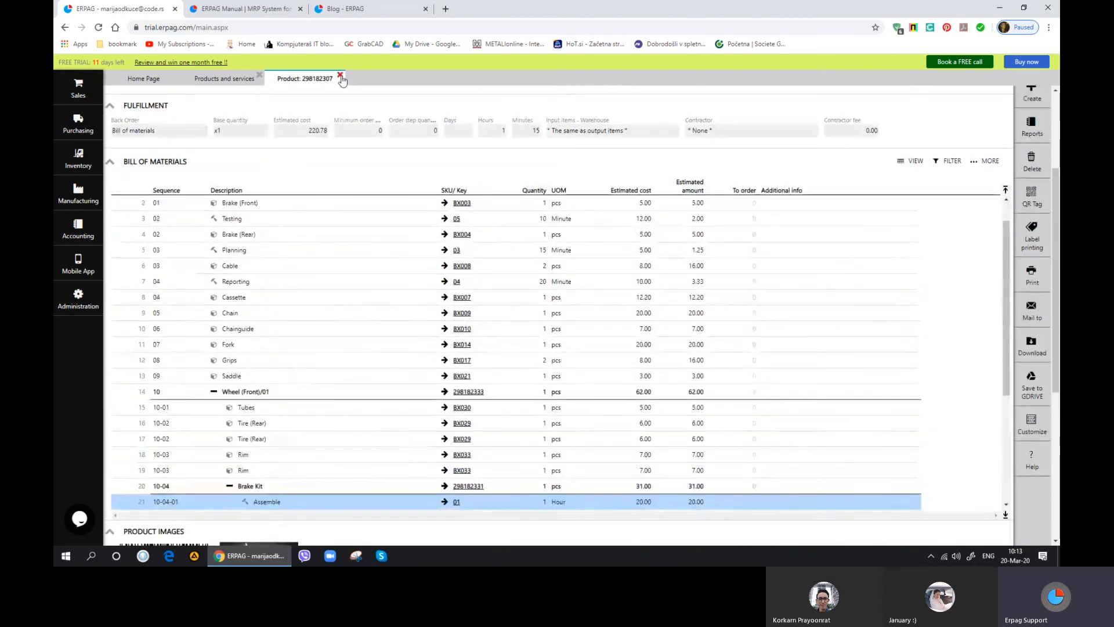
# Step: Open the manufacturing projects list and look through the work orders of projects 000004, 000014 and 000016
pyautogui.click(78, 193)
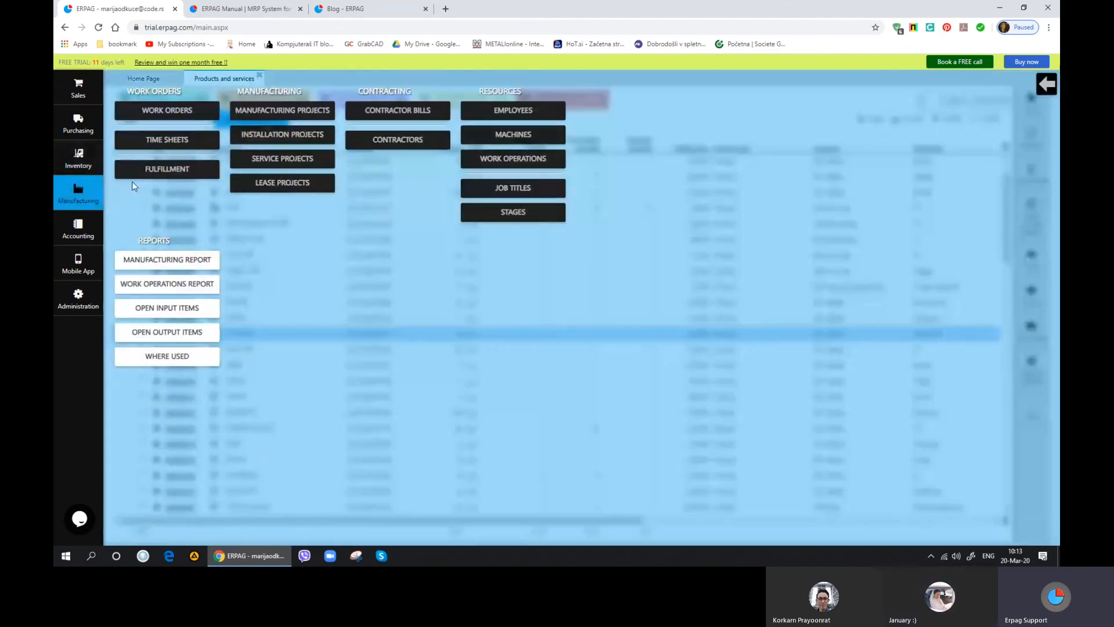
pyautogui.click(278, 114)
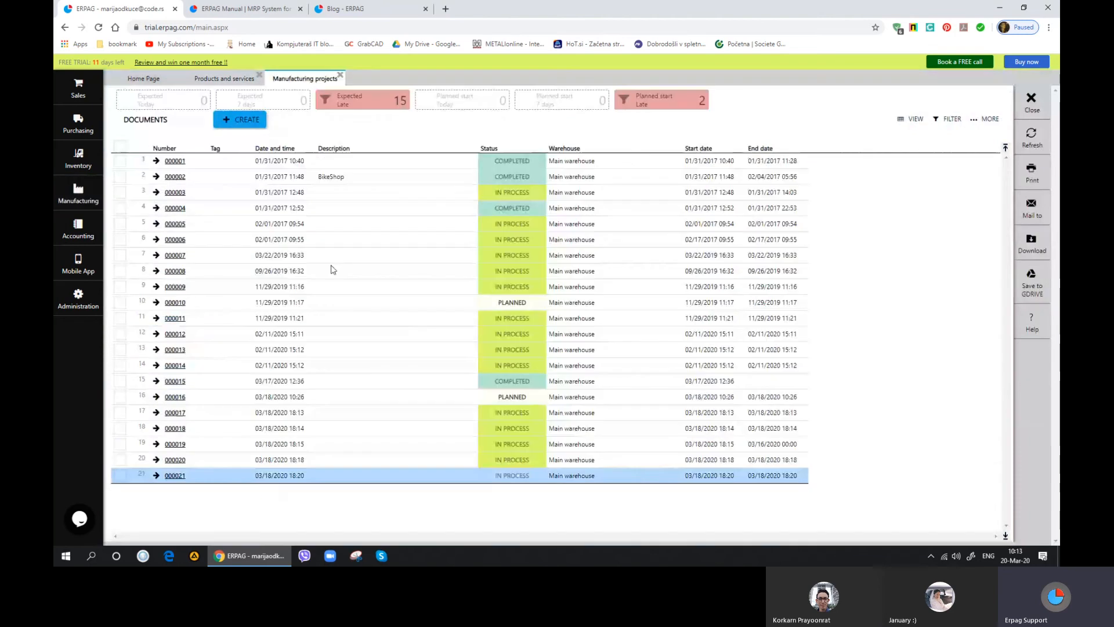
pyautogui.click(171, 210)
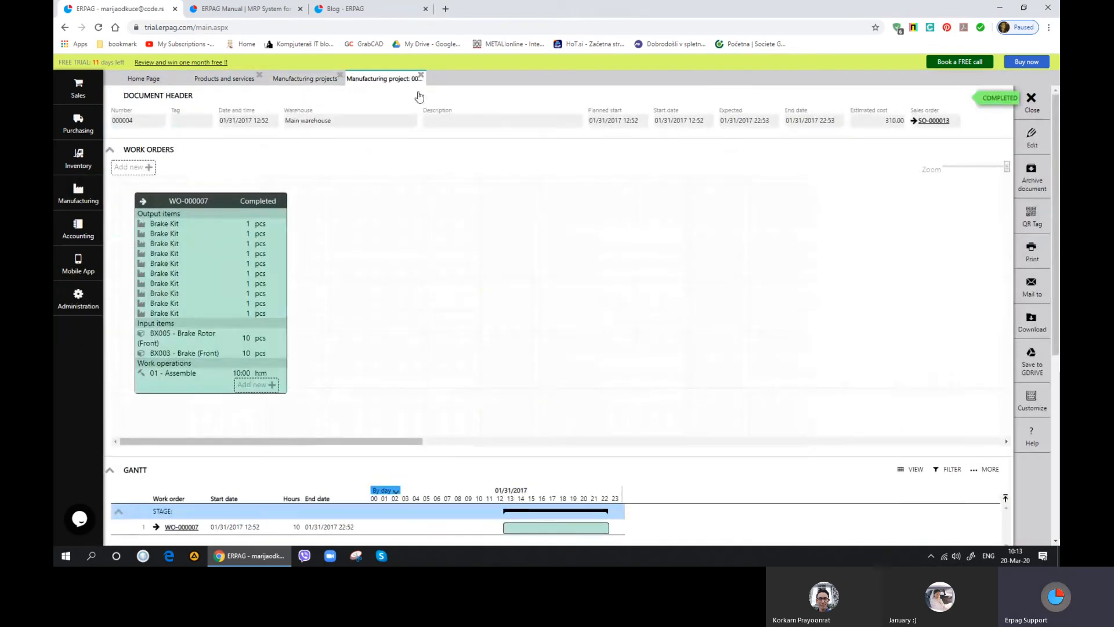
pyautogui.click(421, 76)
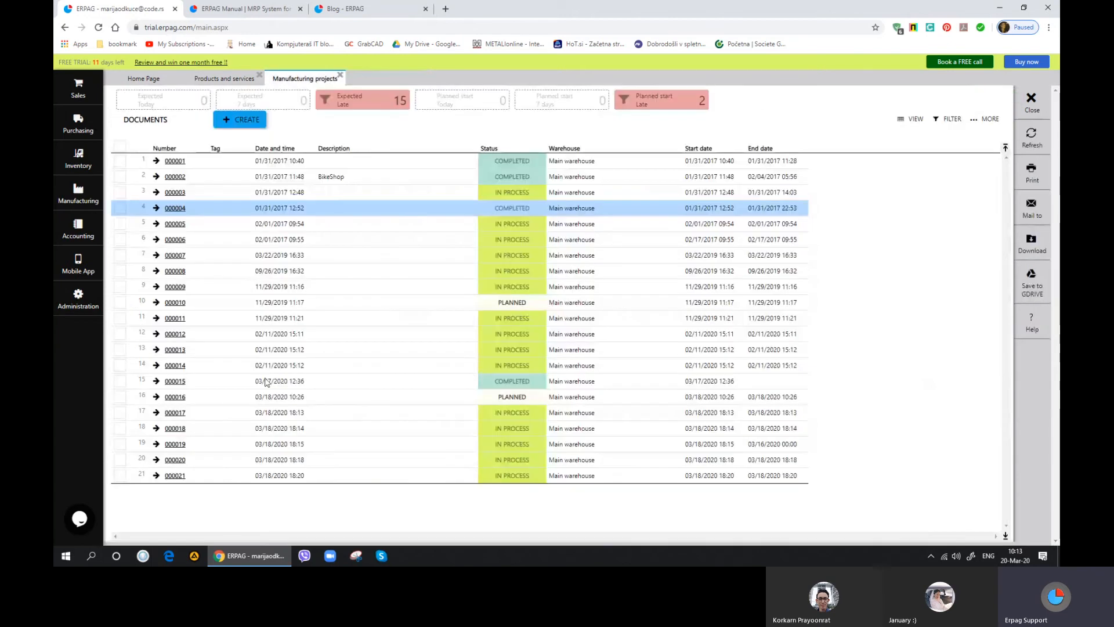
pyautogui.click(174, 365)
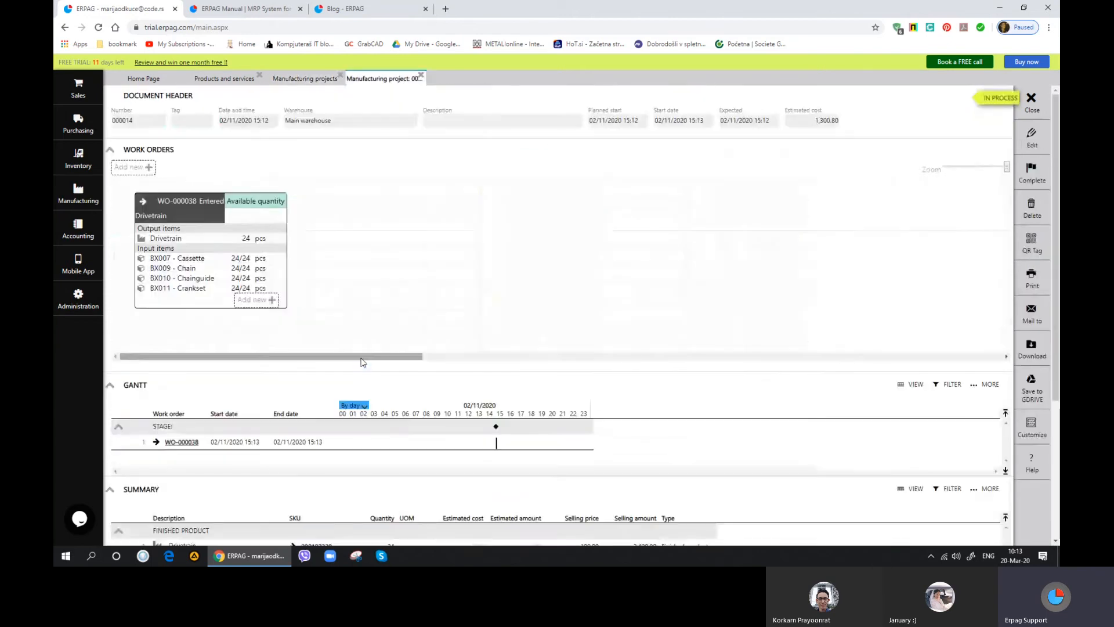
pyautogui.click(421, 76)
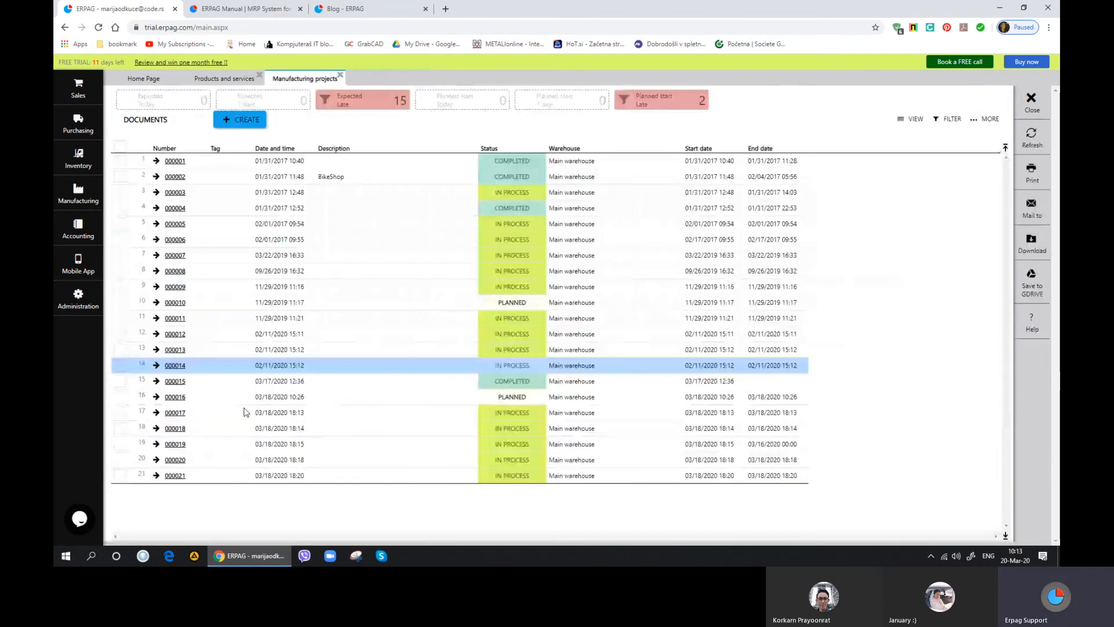
pyautogui.click(175, 396)
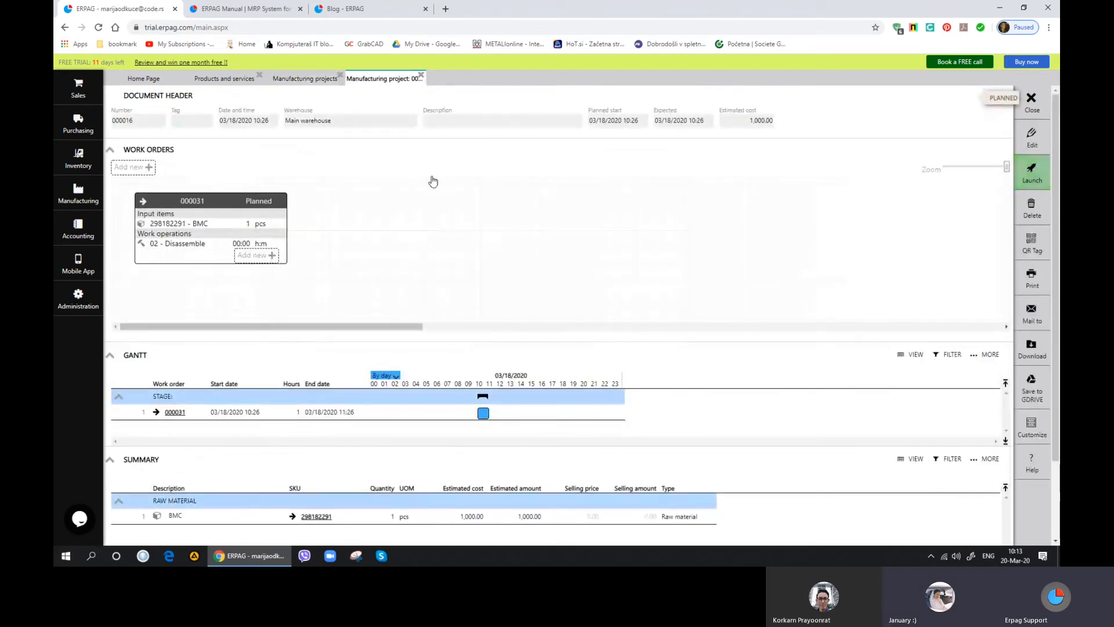
pyautogui.click(422, 76)
# Step: Examine the multi-level work order tree of manufacturing project 000019 at a reduced zoom, then close the project and the projects list
pyautogui.click(175, 444)
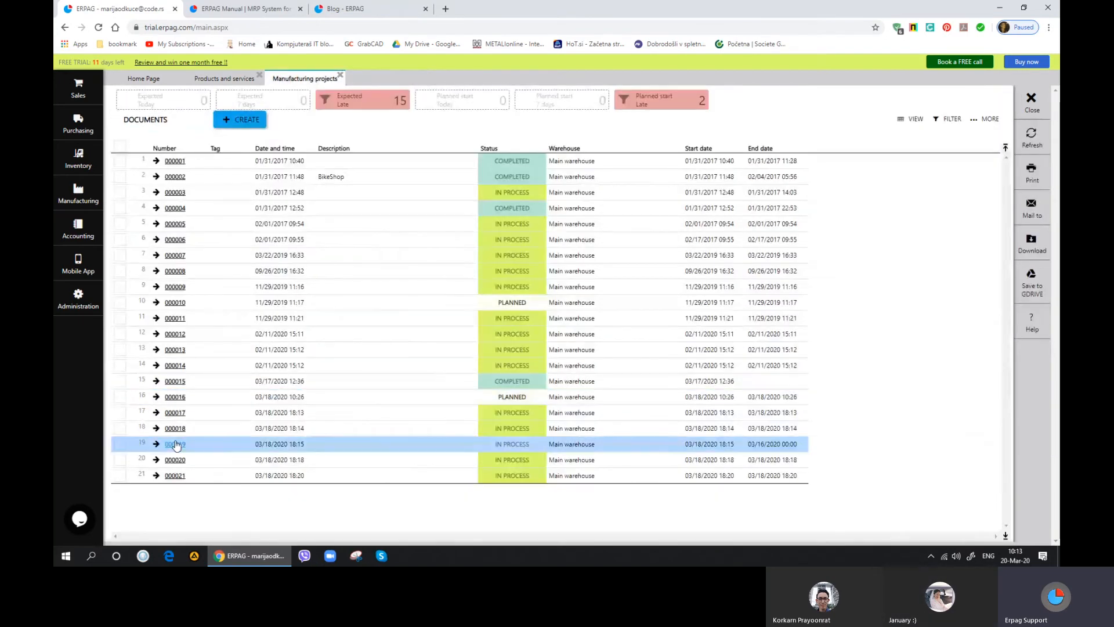
pyautogui.scroll(-4, 454, 304)
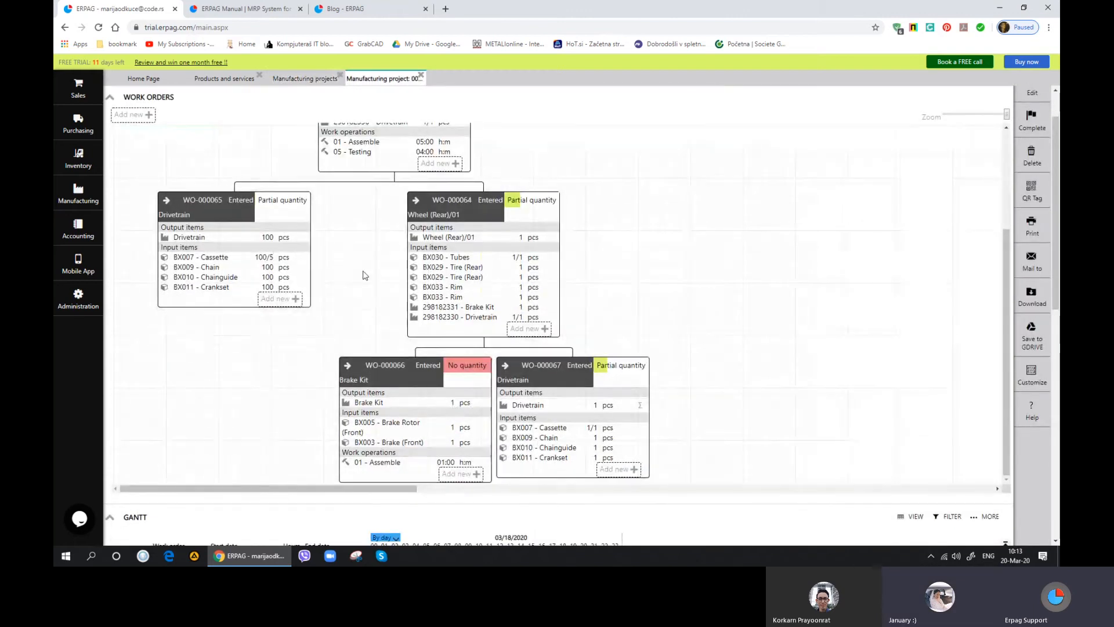
pyautogui.scroll(3, 363, 274)
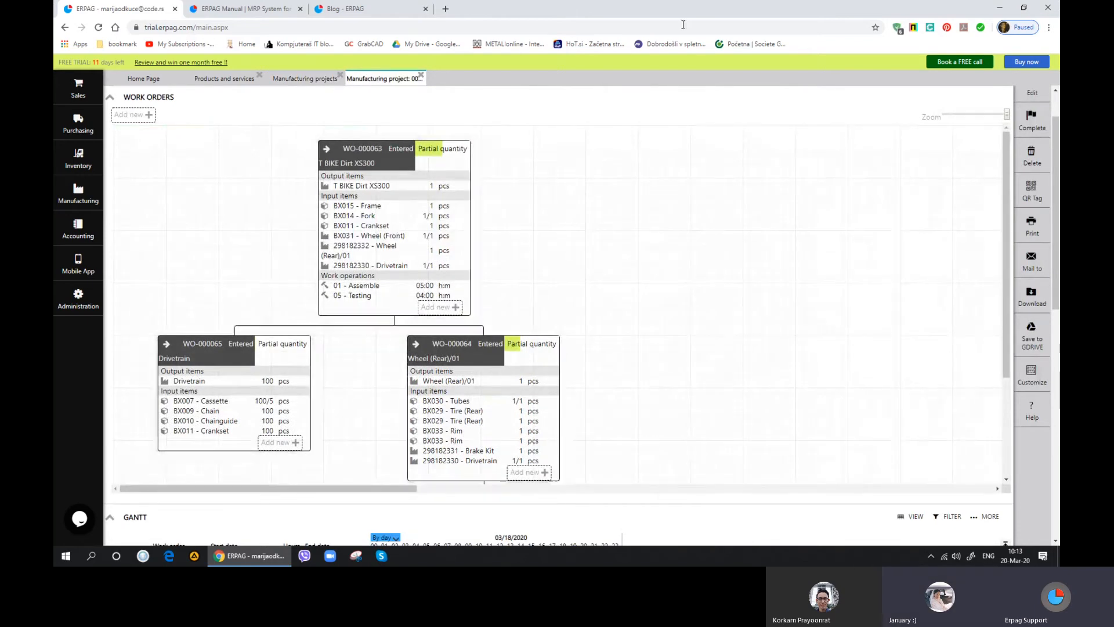
pyautogui.moveTo(1007, 119); pyautogui.dragTo(976, 120)
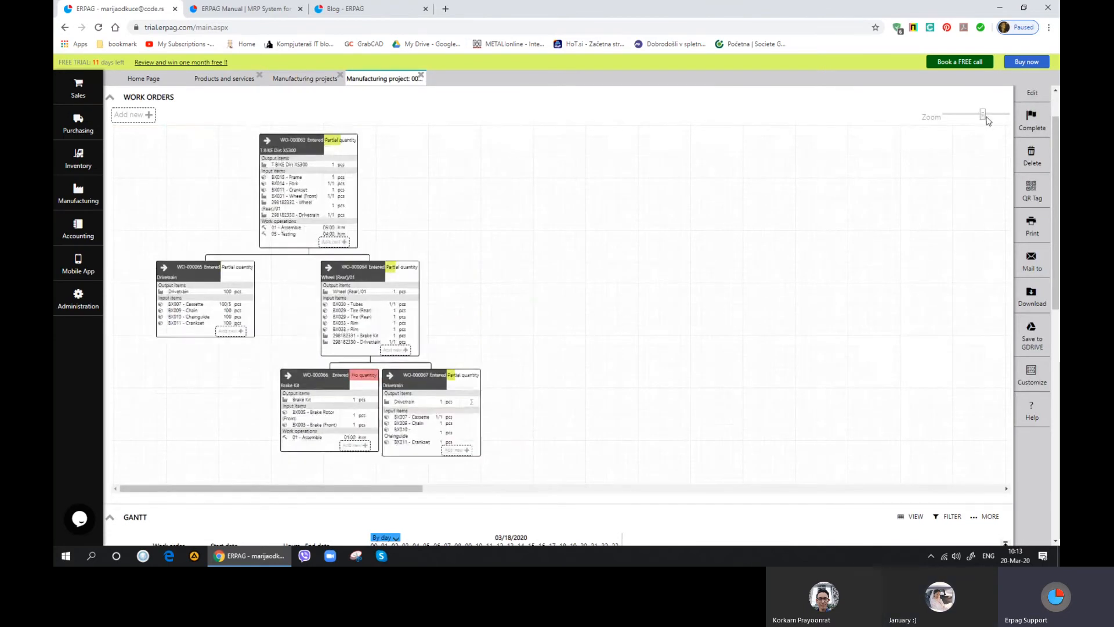
pyautogui.moveTo(976, 119); pyautogui.dragTo(993, 117)
pyautogui.scroll(1, 1017, 140)
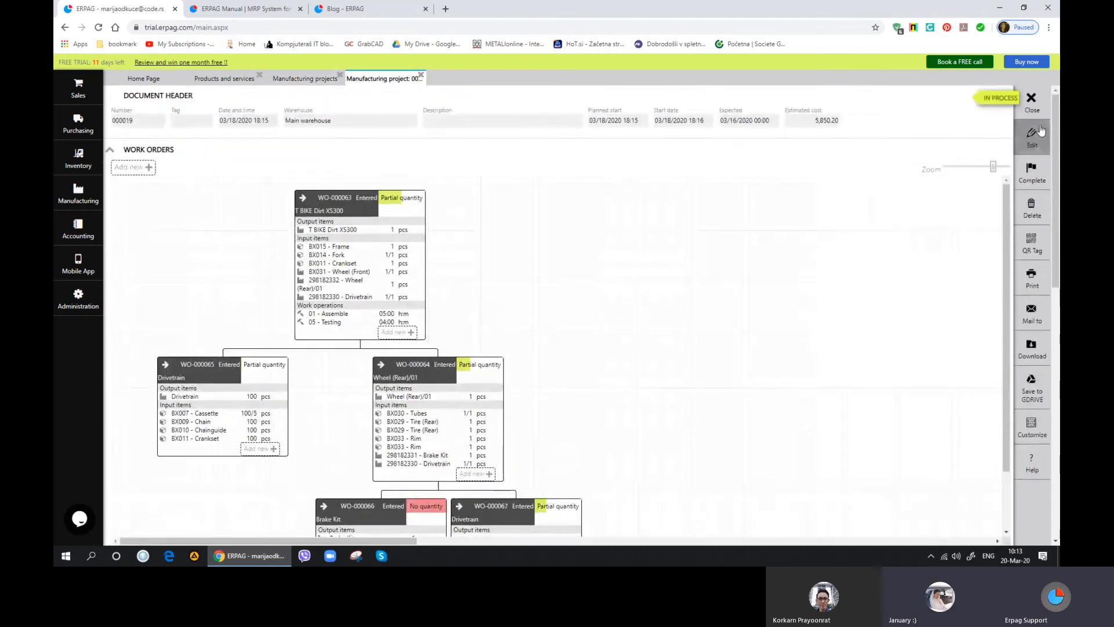
pyautogui.click(421, 76)
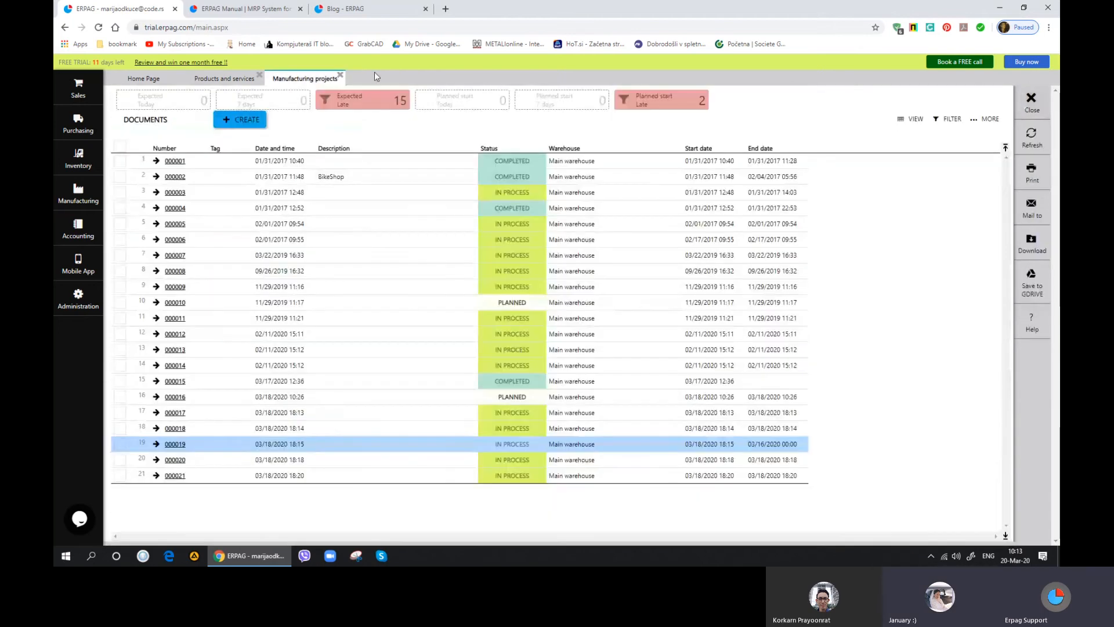
pyautogui.click(340, 75)
# Step: Start a new bill of materials product with the description "FINISHED TEST PRODUCT"
pyautogui.click(261, 122)
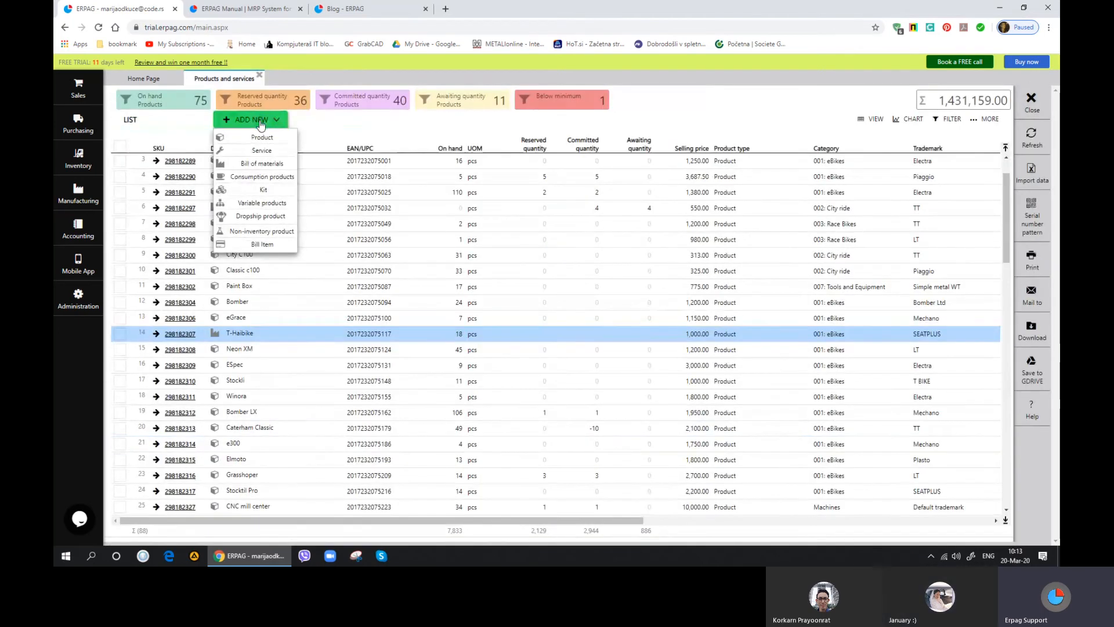
pyautogui.click(277, 165)
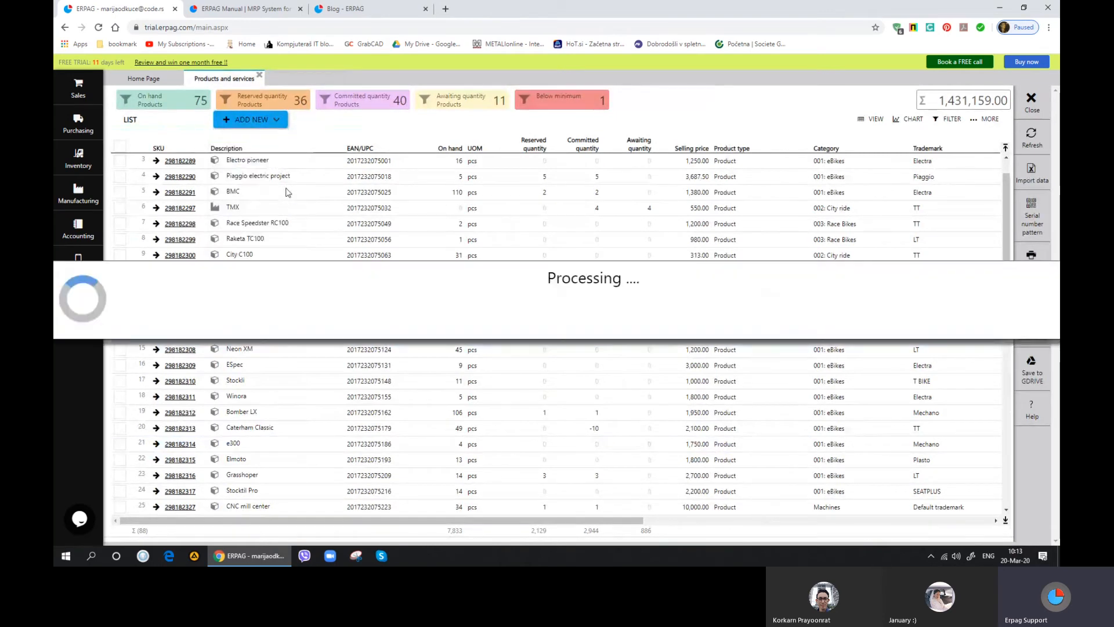
pyautogui.write('FINISHED TEST PRODUCT')
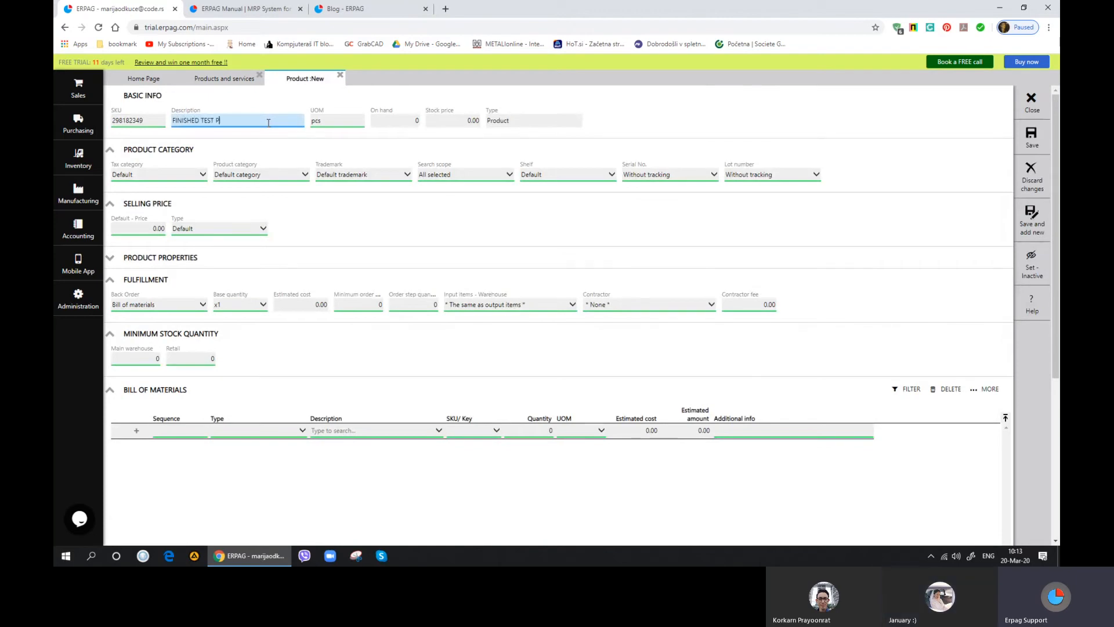
# Step: Add the semi-product "semi p a+b" as the first sub-component of the bill of materials
pyautogui.click(272, 435)
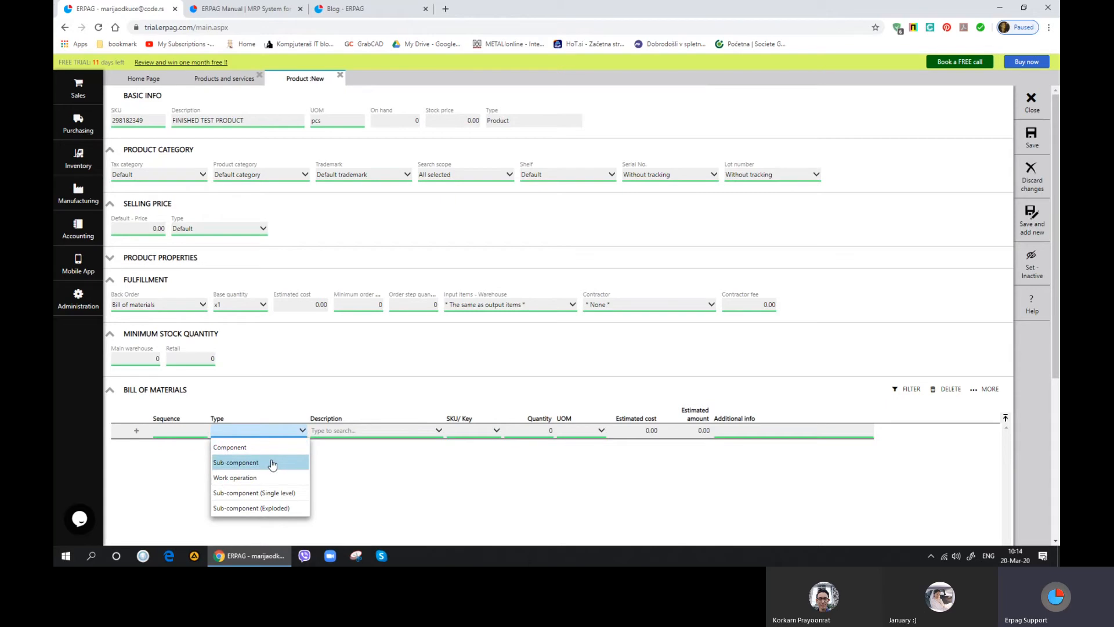
pyautogui.click(273, 464)
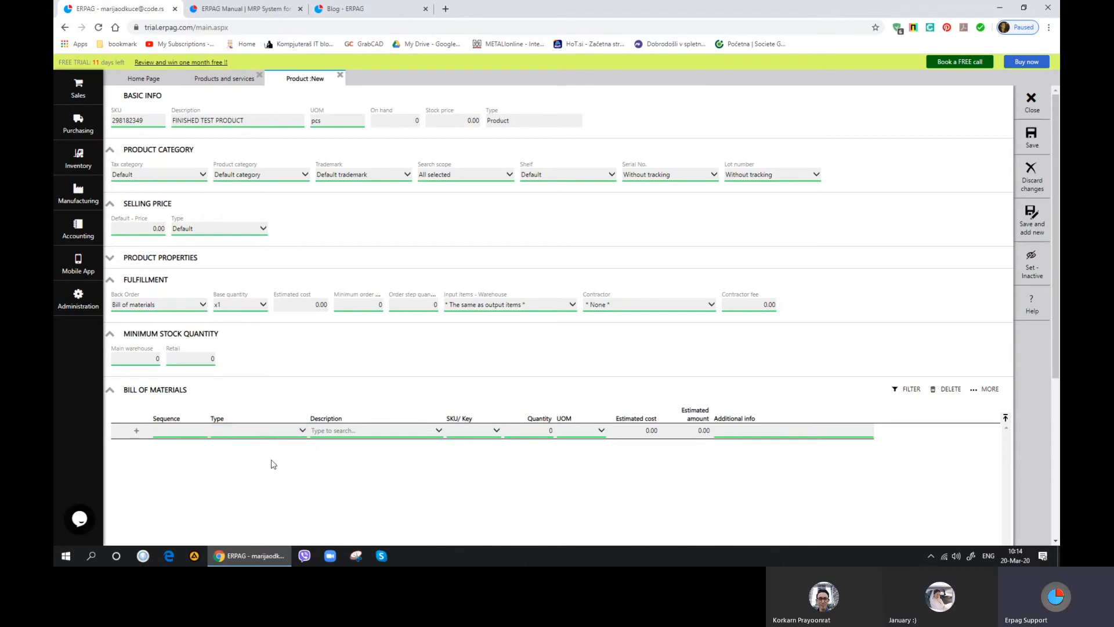
pyautogui.click(359, 431)
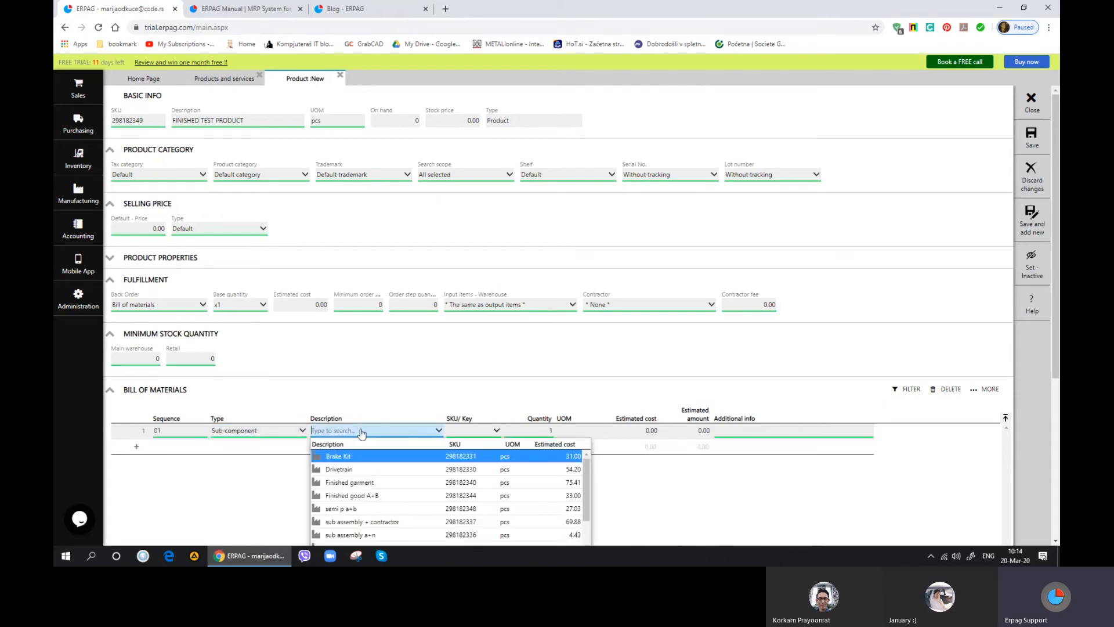
pyautogui.write('SEM')
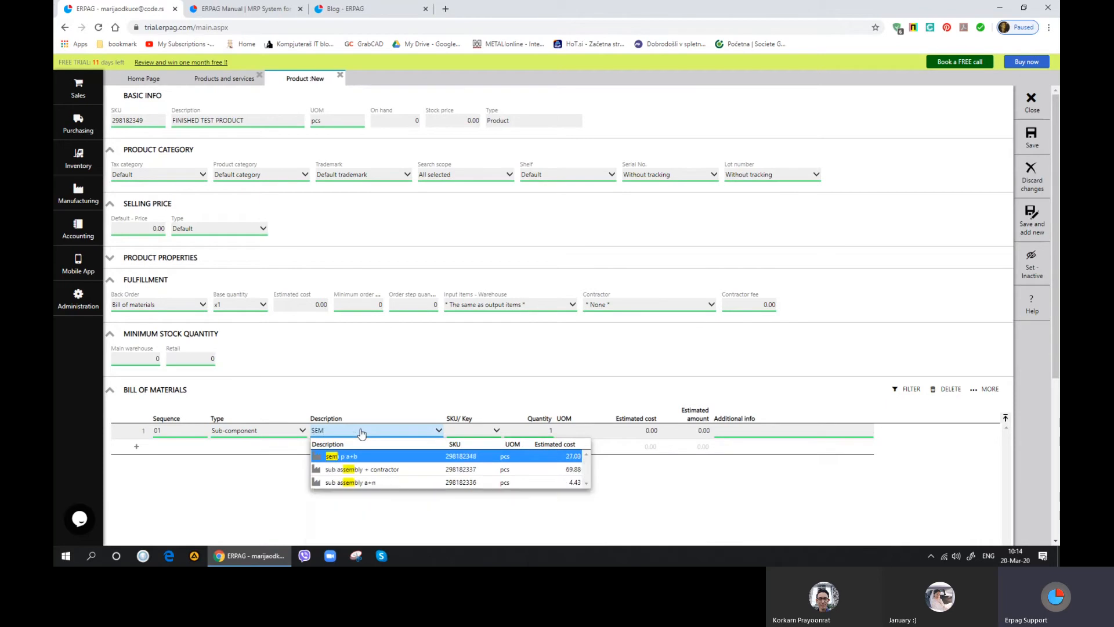
pyautogui.click(388, 457)
# Step: Add "sub assembly a+n" as the second sub-component of the bill of materials with a quantity of 3
pyautogui.scroll(-2, 537, 458)
pyautogui.click(177, 342)
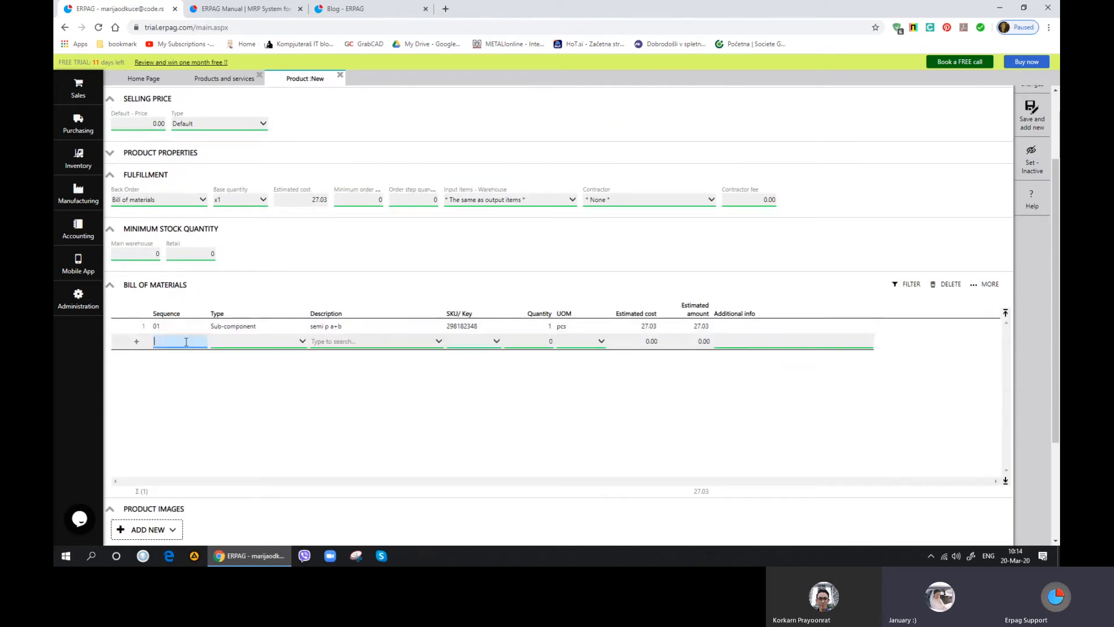
pyautogui.click(256, 341)
pyautogui.click(250, 371)
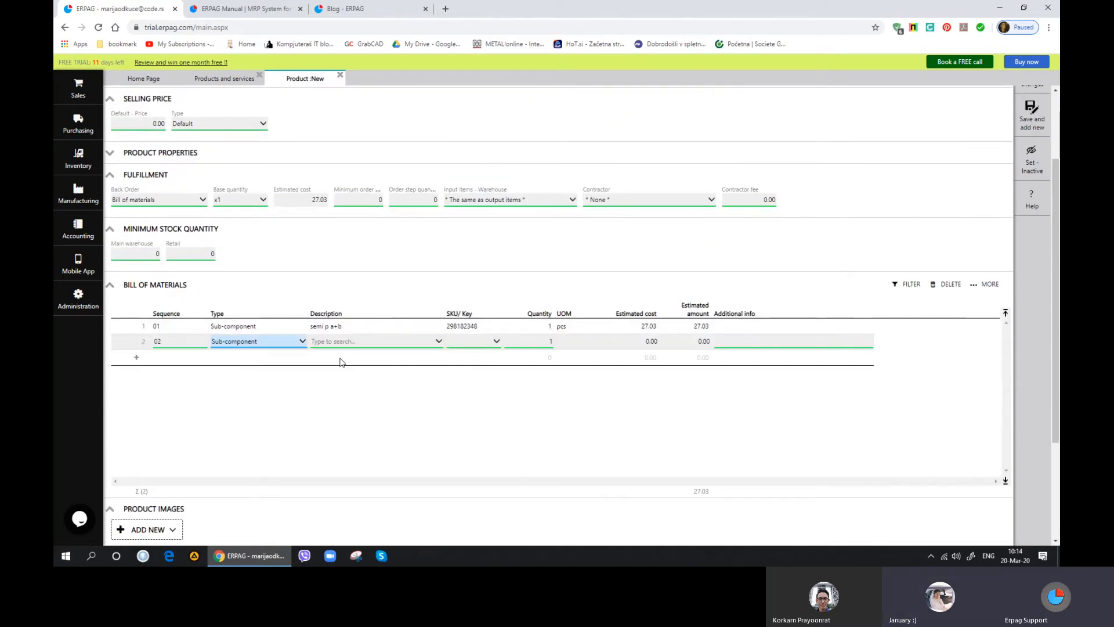
pyautogui.click(356, 342)
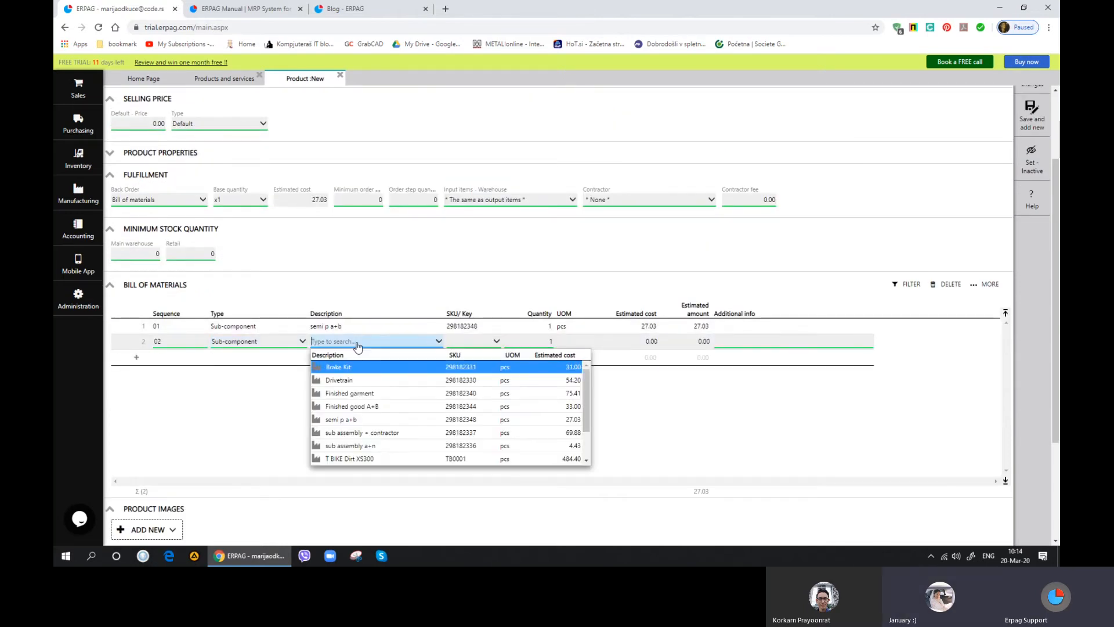
pyautogui.scroll(-2, 401, 411)
pyautogui.click(403, 410)
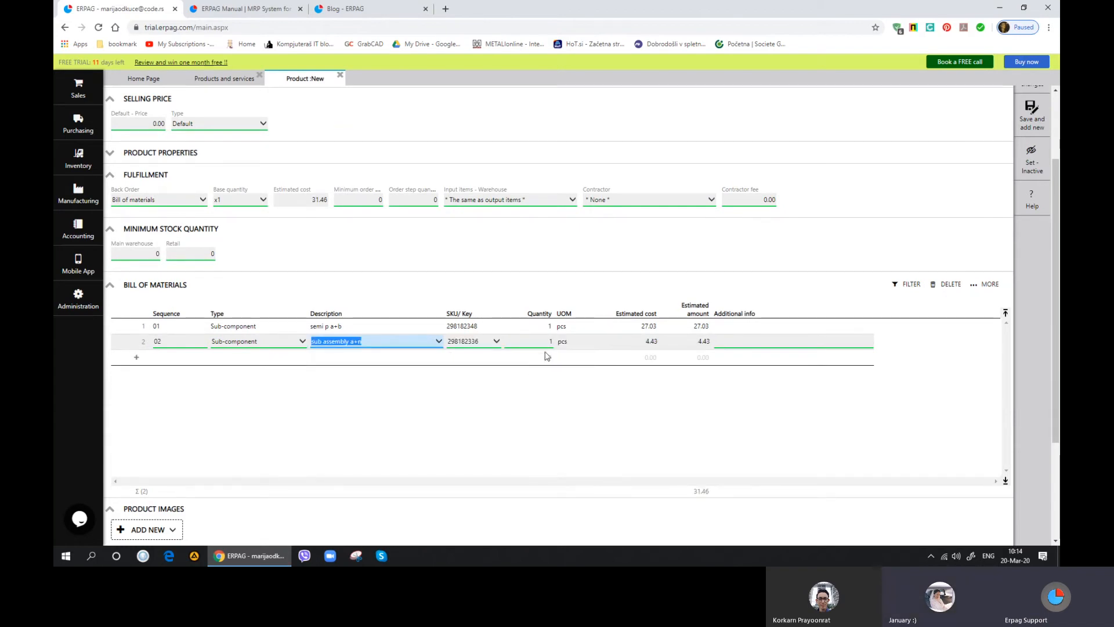
pyautogui.click(544, 345)
pyautogui.write('3')
pyautogui.press('Tab')
# Step: Add the Assemble work operation to the bill of materials with a duration of 45 minutes
pyautogui.click(251, 358)
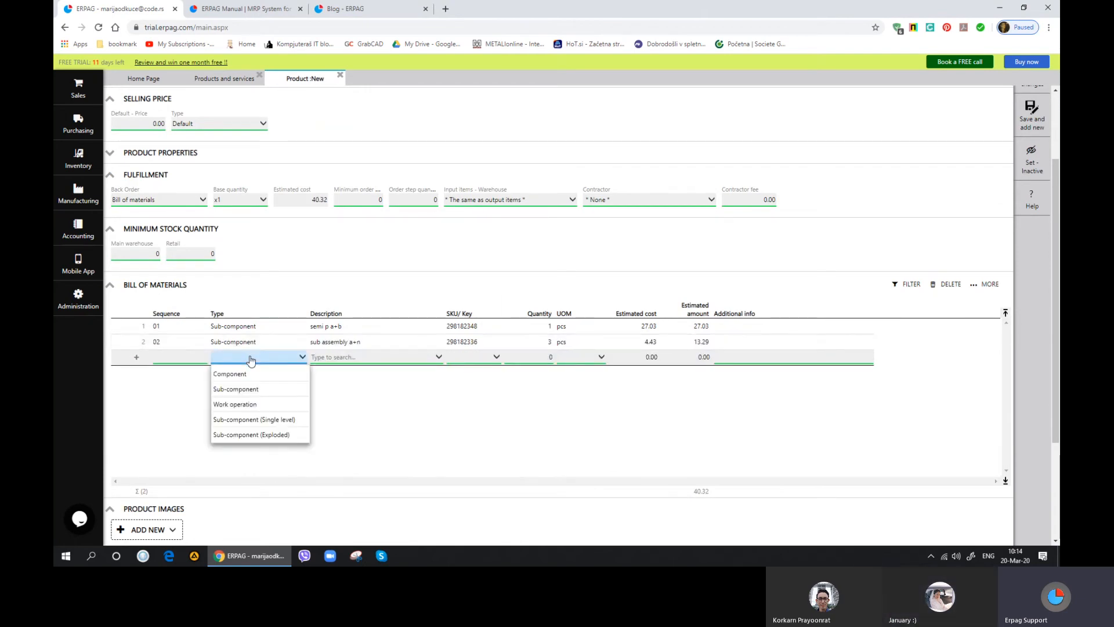
pyautogui.click(235, 403)
pyautogui.click(365, 356)
pyautogui.click(378, 383)
pyautogui.click(576, 361)
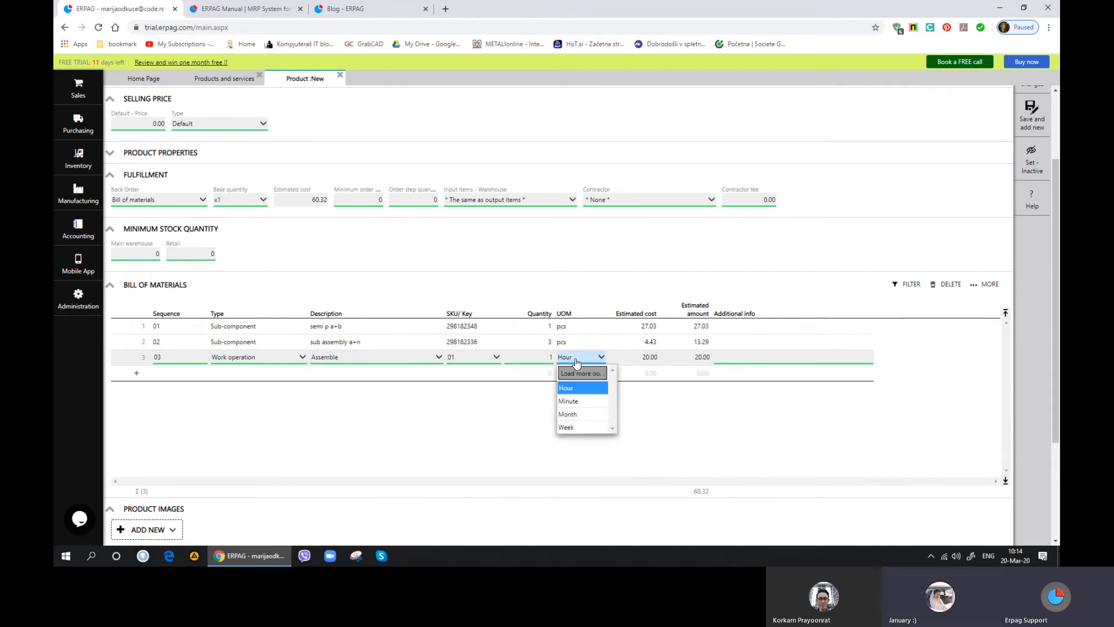
pyautogui.click(559, 380)
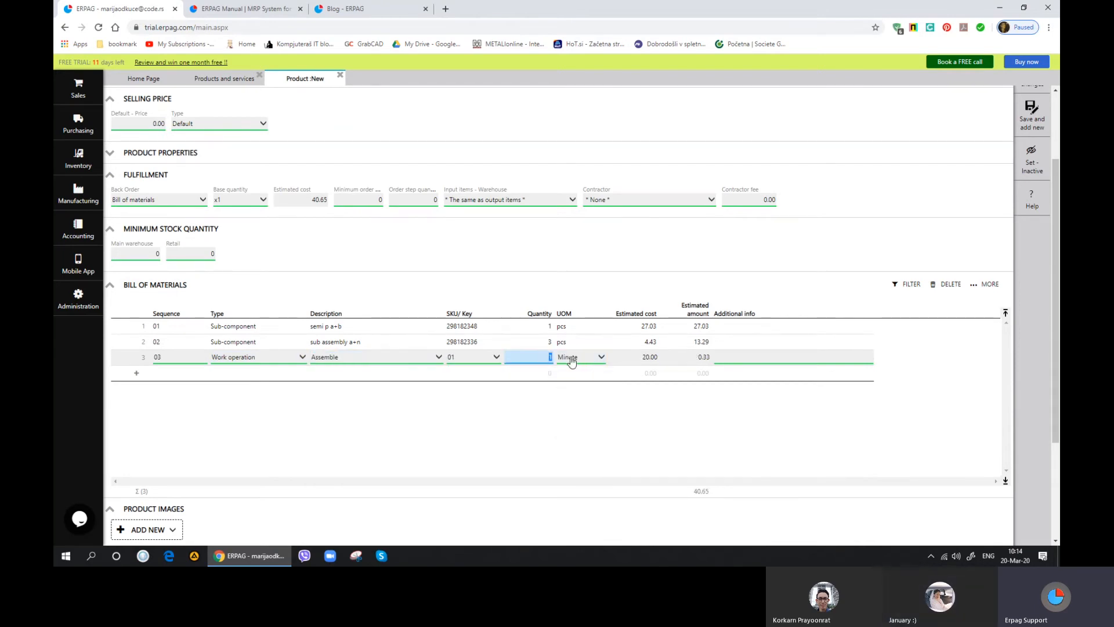
pyautogui.press('Tab')
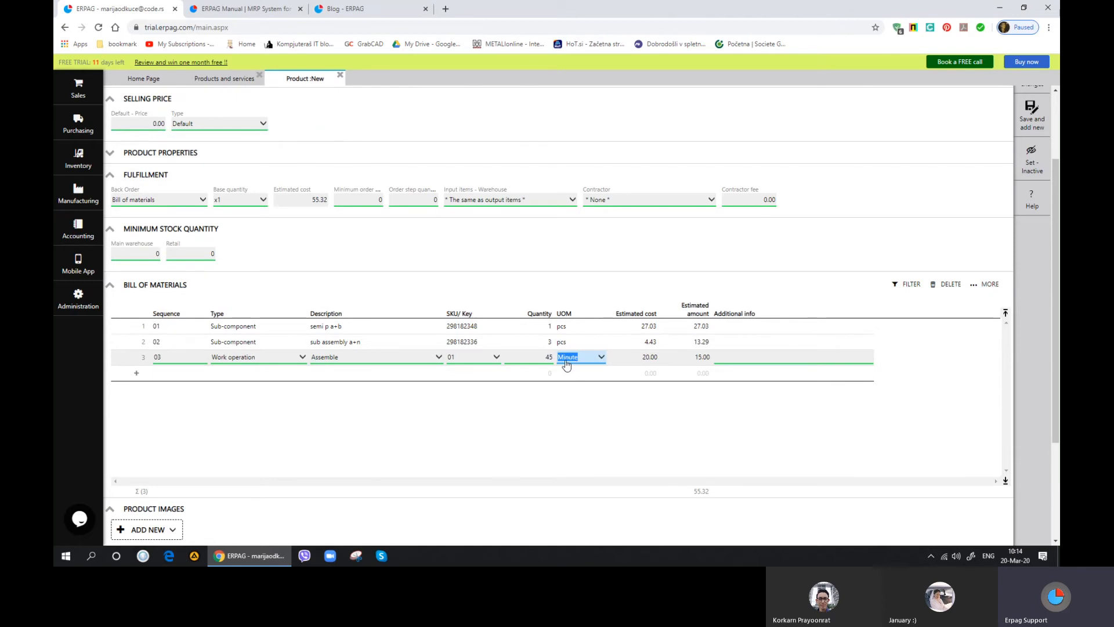
# Step: Set the default selling price to 70 and save the product, closing it and the products list
pyautogui.scroll(1, 550, 371)
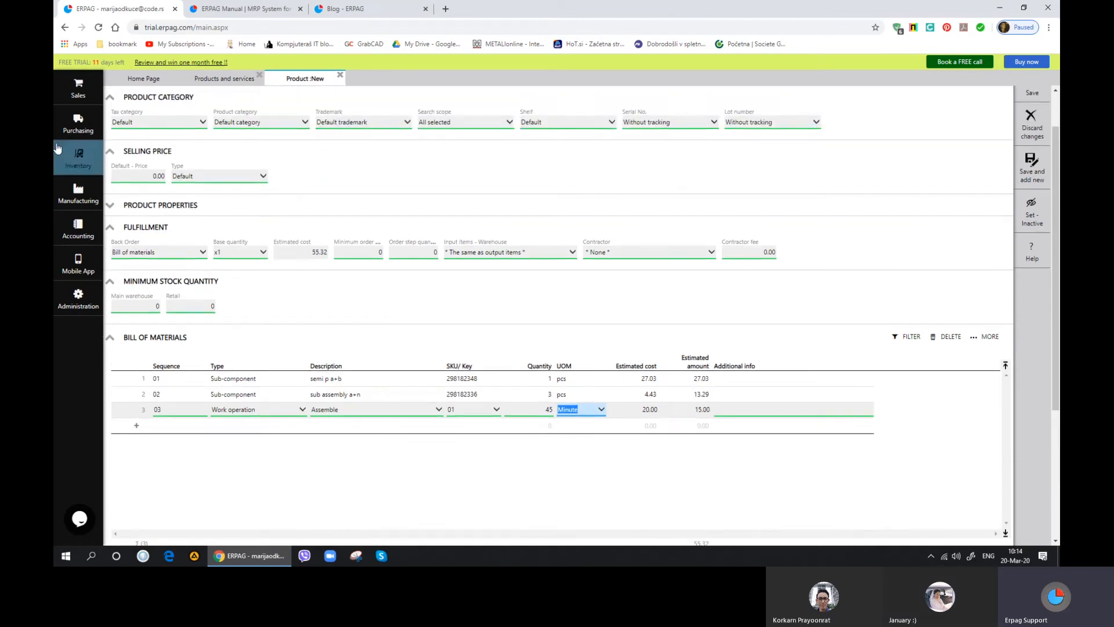
pyautogui.click(140, 176)
pyautogui.write('70')
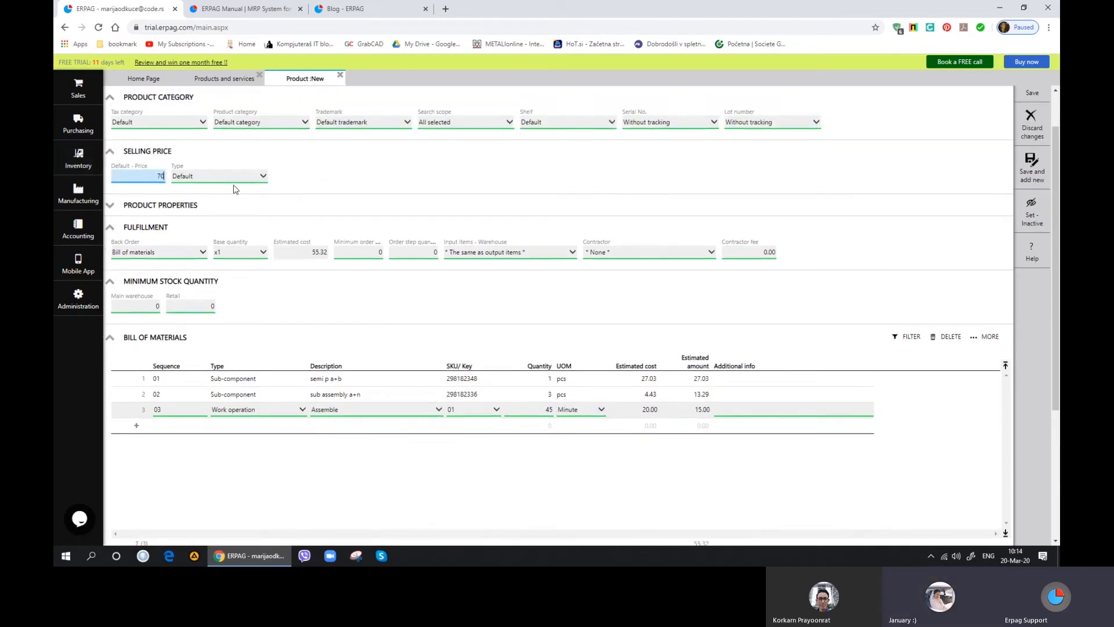
pyautogui.scroll(1, 507, 231)
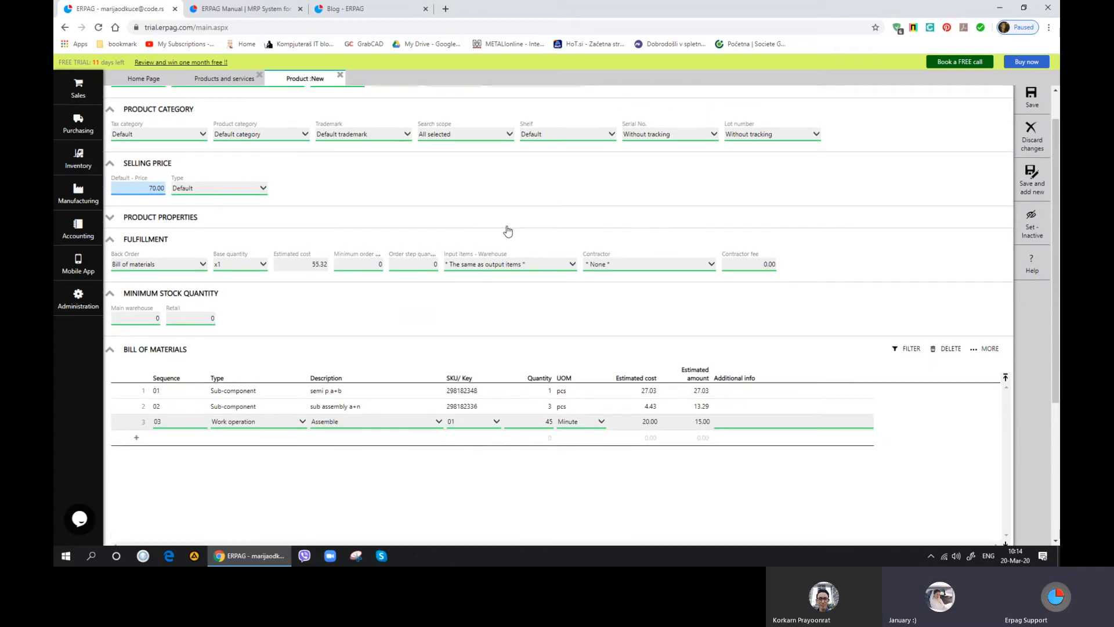
pyautogui.scroll(1, 574, 220)
pyautogui.click(1031, 142)
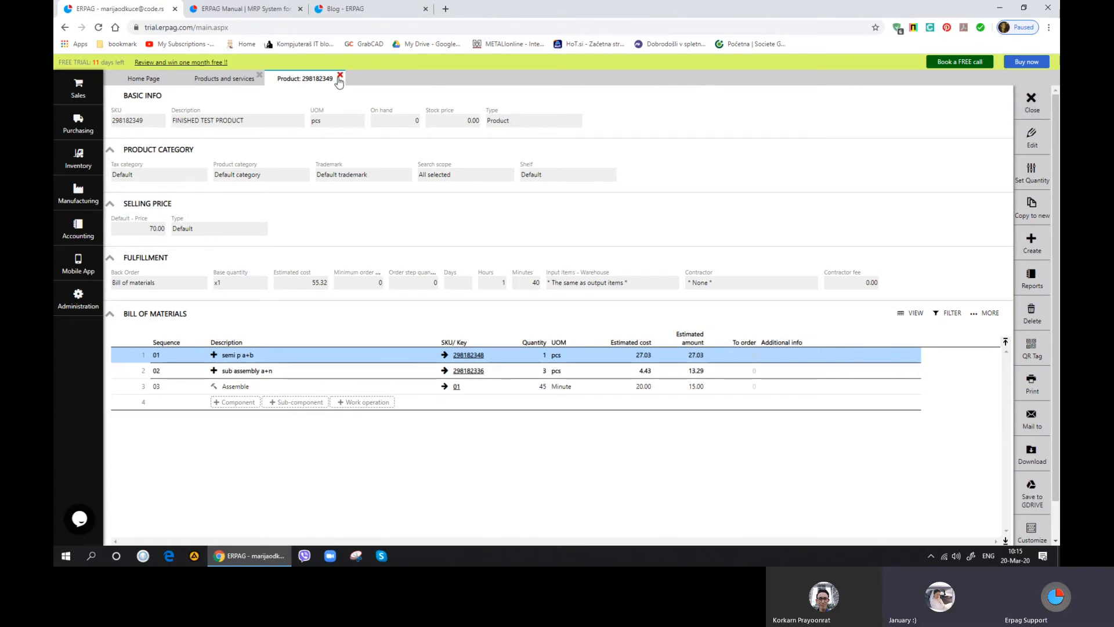
pyautogui.click(247, 81)
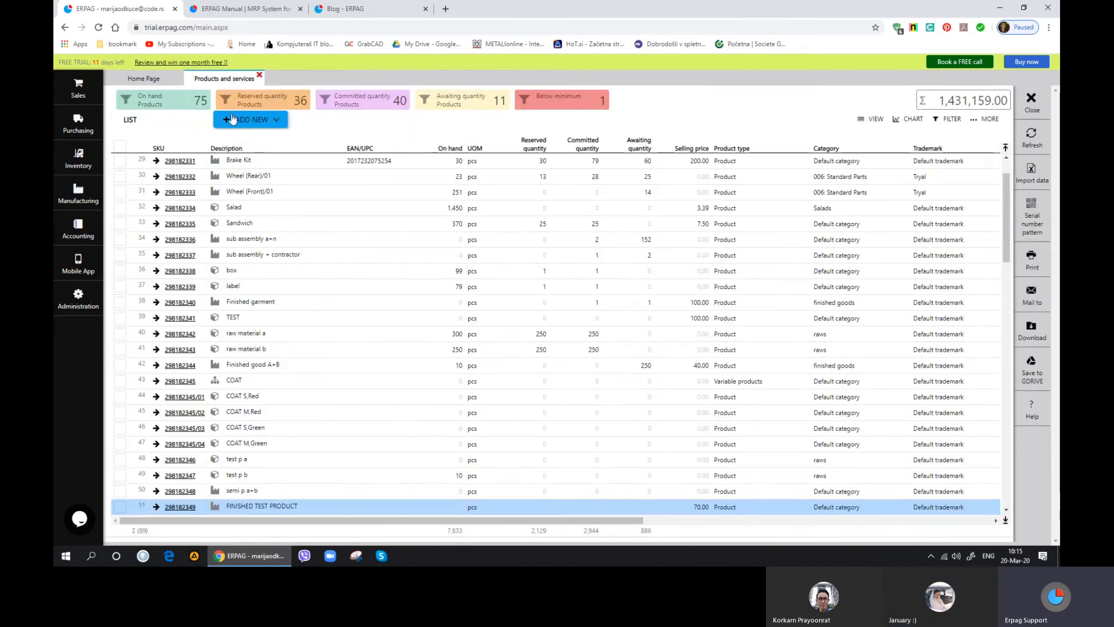
pyautogui.click(259, 75)
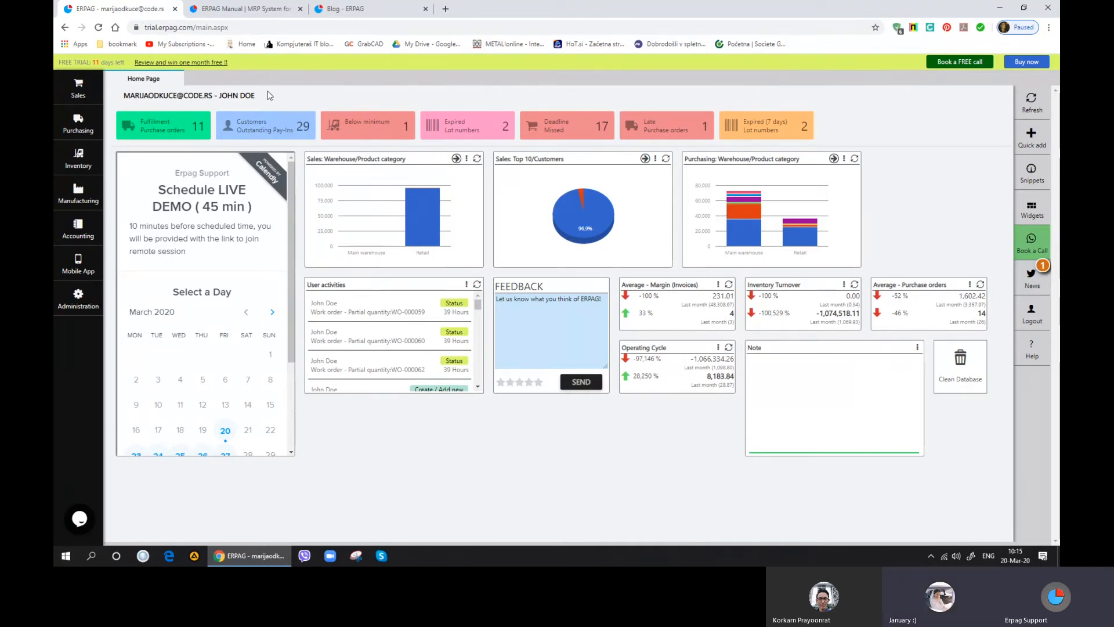
# Step: Examine the work operations and input items of project 000020's T BIKE Dirt XS300 work order, then close it and the work orders list
pyautogui.click(72, 196)
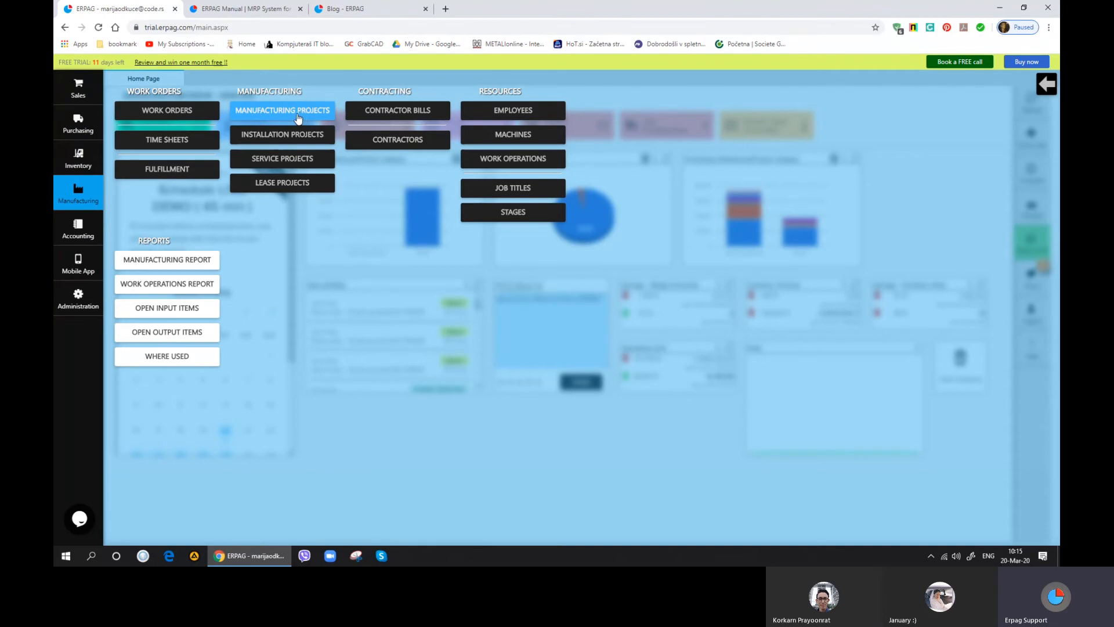
pyautogui.click(161, 115)
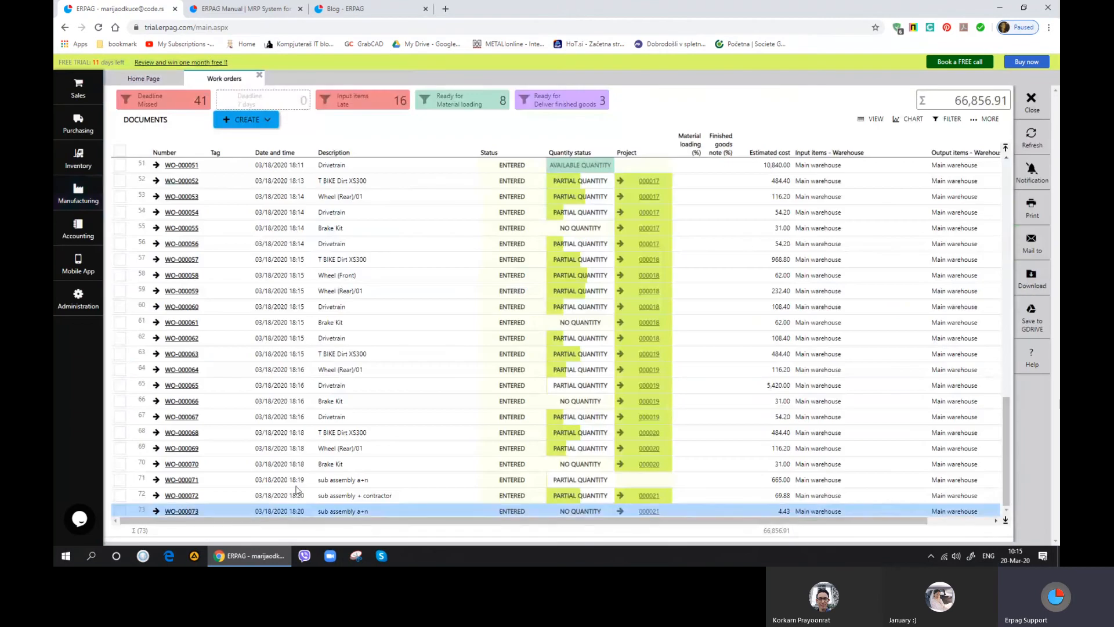
pyautogui.click(192, 433)
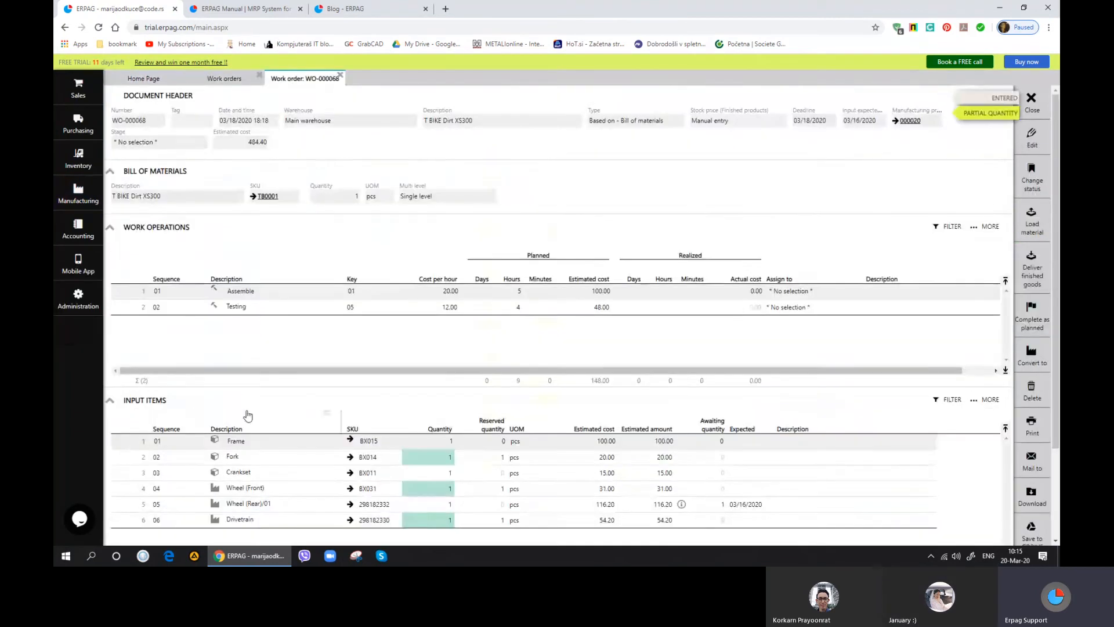
pyautogui.scroll(-2, 349, 423)
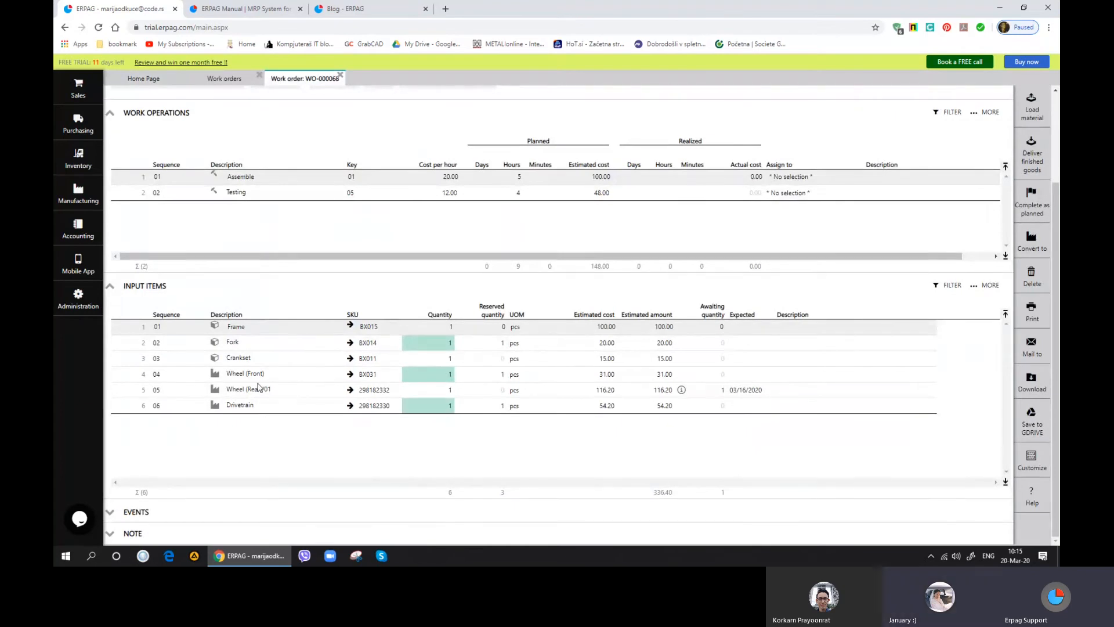
pyautogui.scroll(1, 260, 387)
pyautogui.scroll(2, 259, 387)
pyautogui.scroll(-2, 269, 346)
pyautogui.scroll(2, 290, 346)
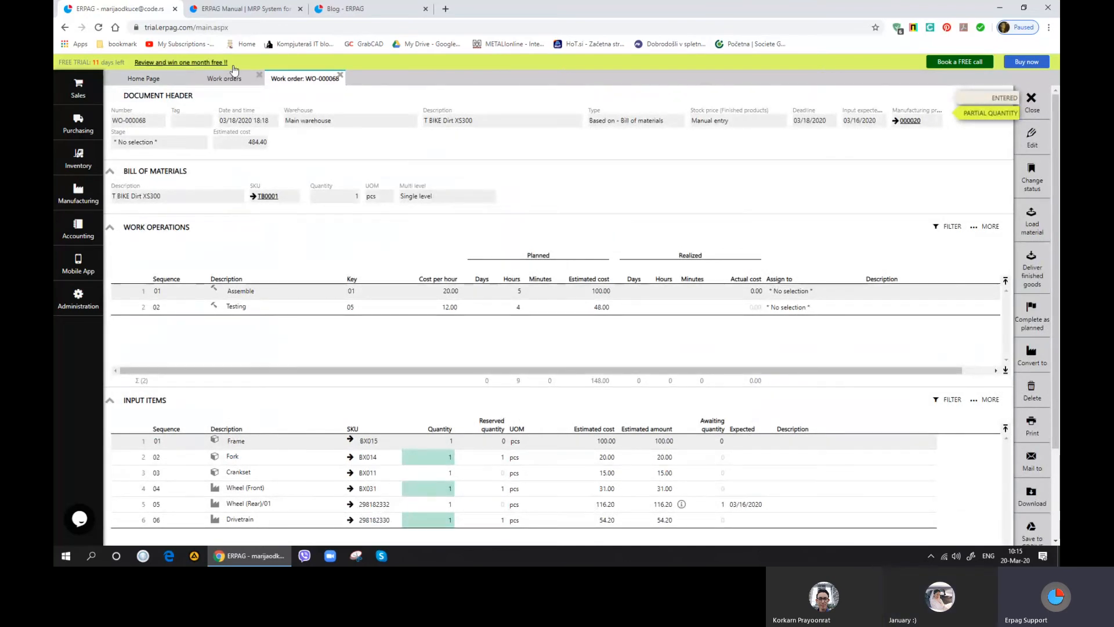
pyautogui.click(237, 83)
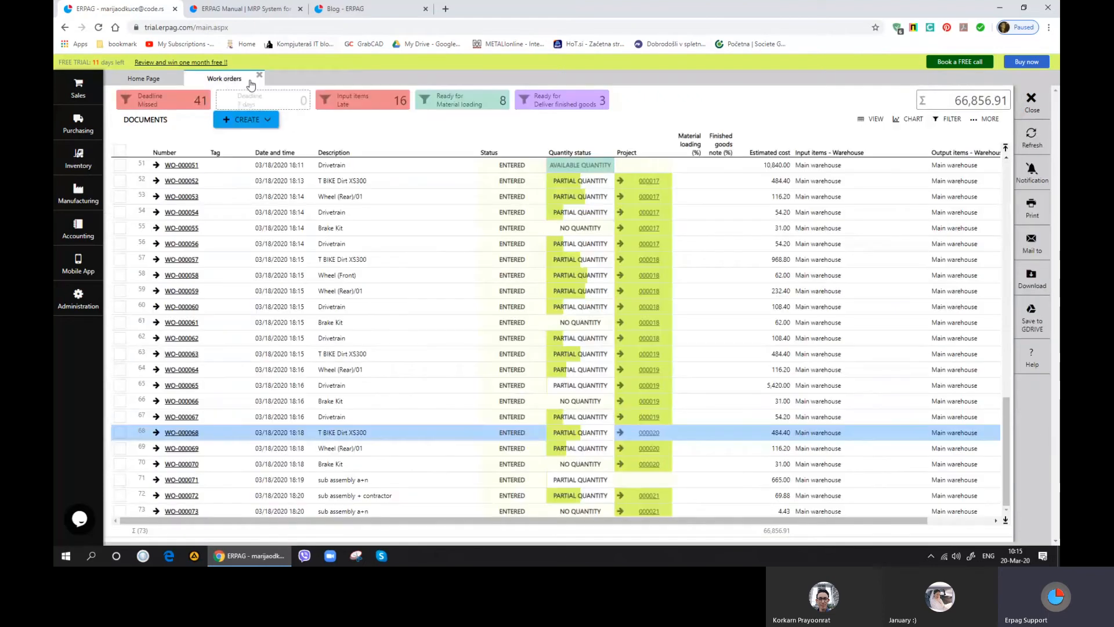
pyautogui.click(259, 75)
# Step: Create a new manufacturing project and start a planned work order in it based on a bill of materials
pyautogui.click(78, 195)
pyautogui.click(301, 111)
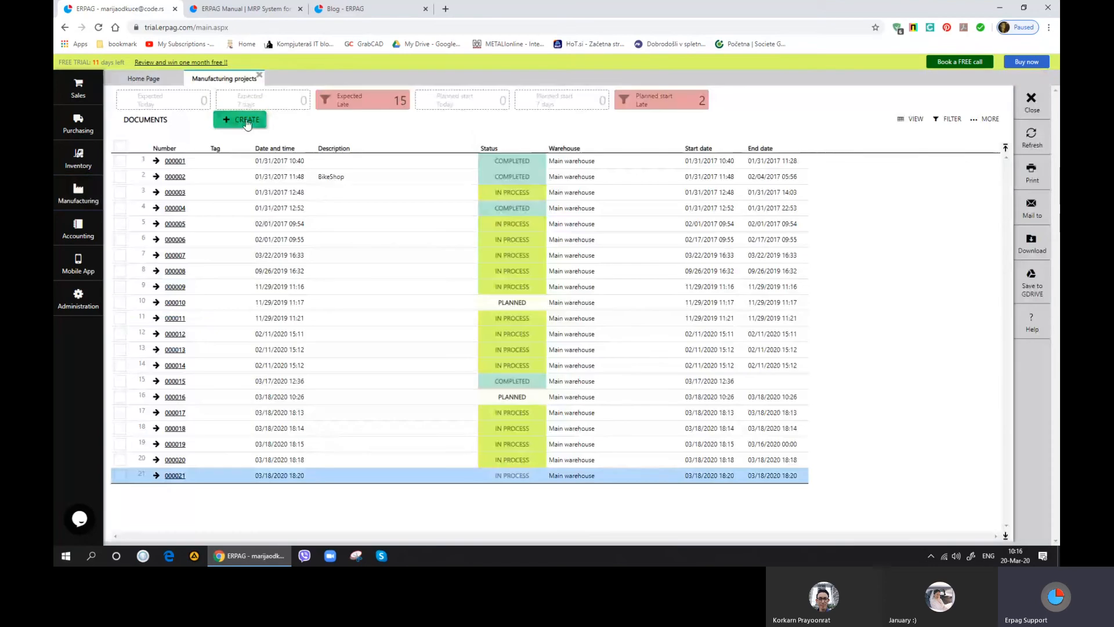
pyautogui.click(248, 120)
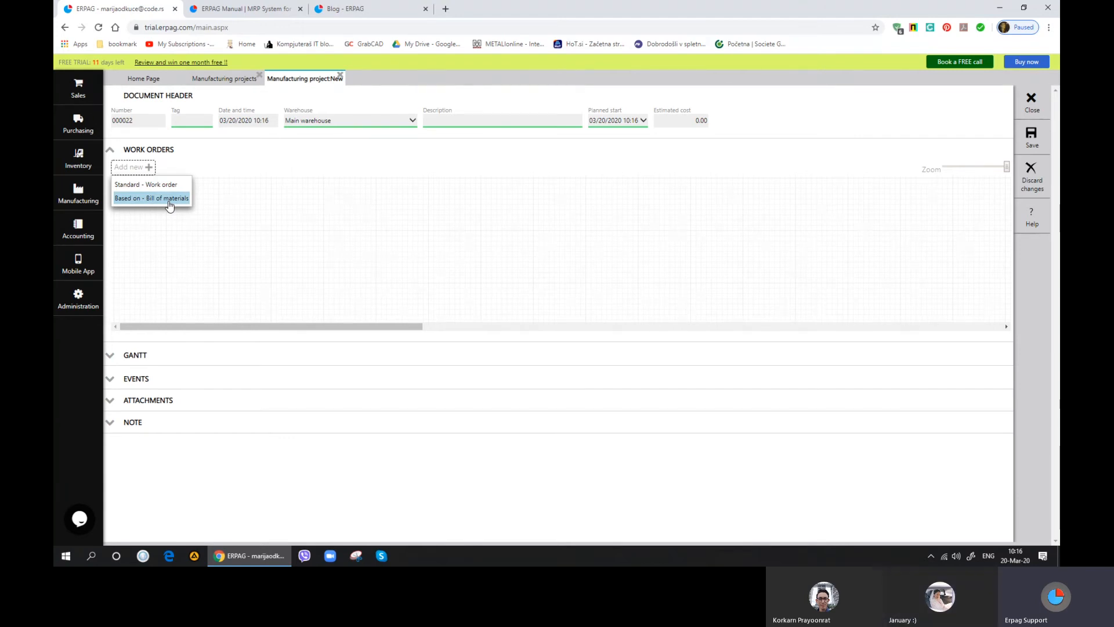
pyautogui.click(169, 199)
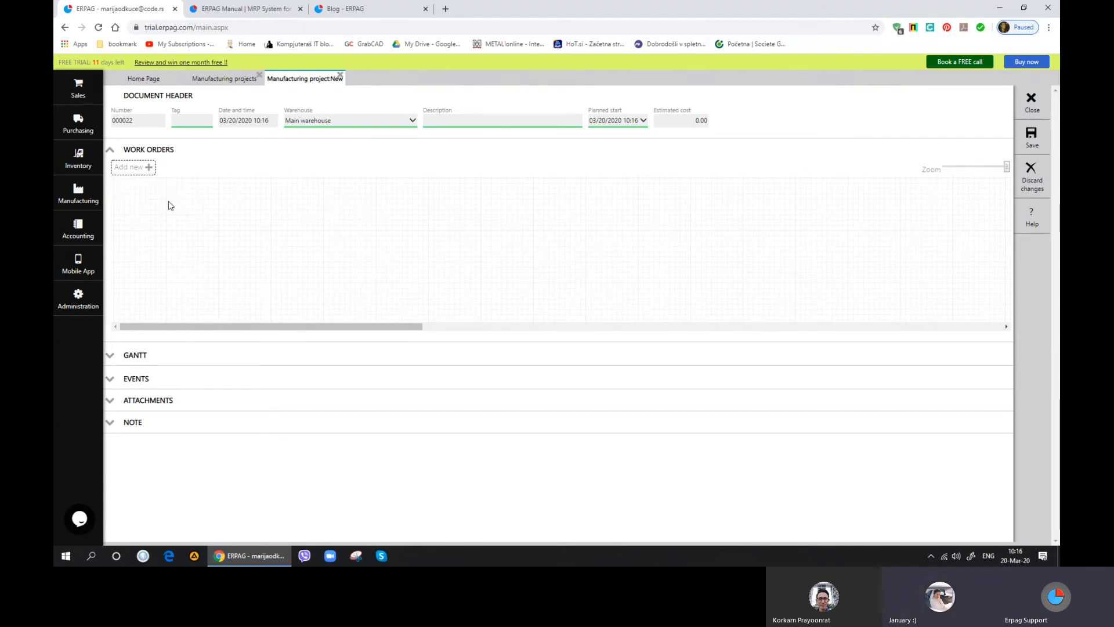
# Step: Set the planned work order to 50 pcs of FINISHED TEST PRODUCT, then save it and return to the manufacturing project
pyautogui.click(212, 196)
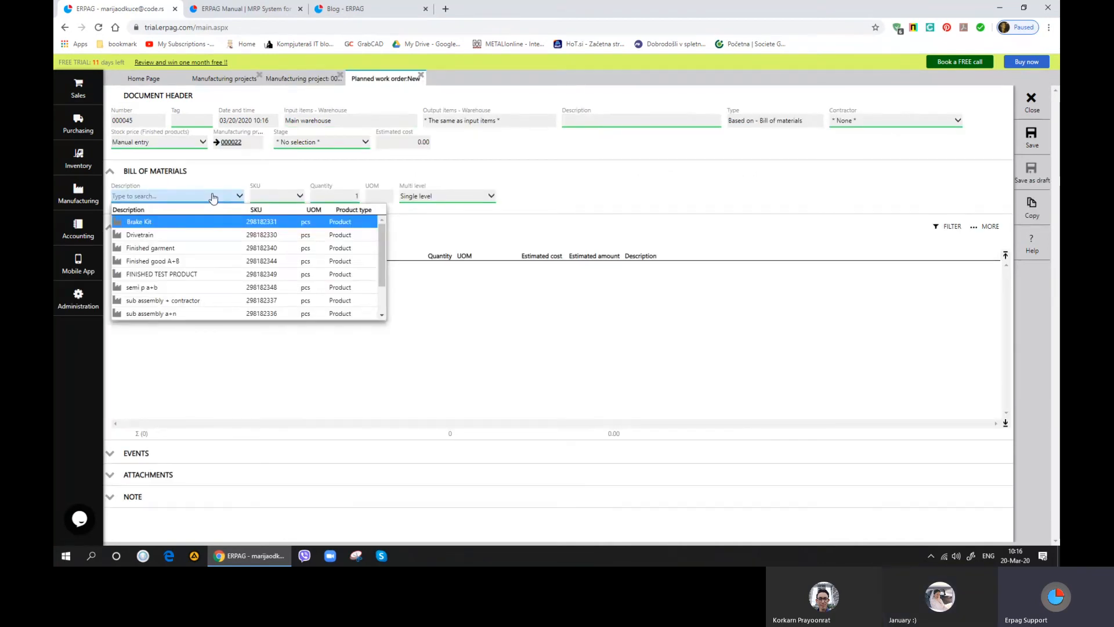
pyautogui.scroll(-3, 212, 250)
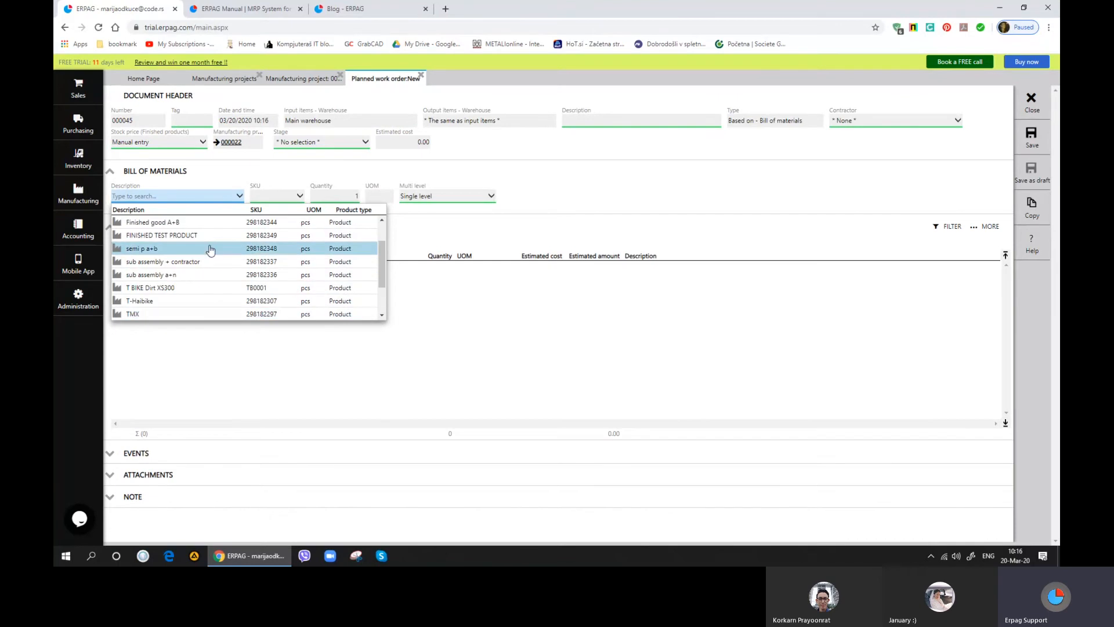
pyautogui.click(210, 235)
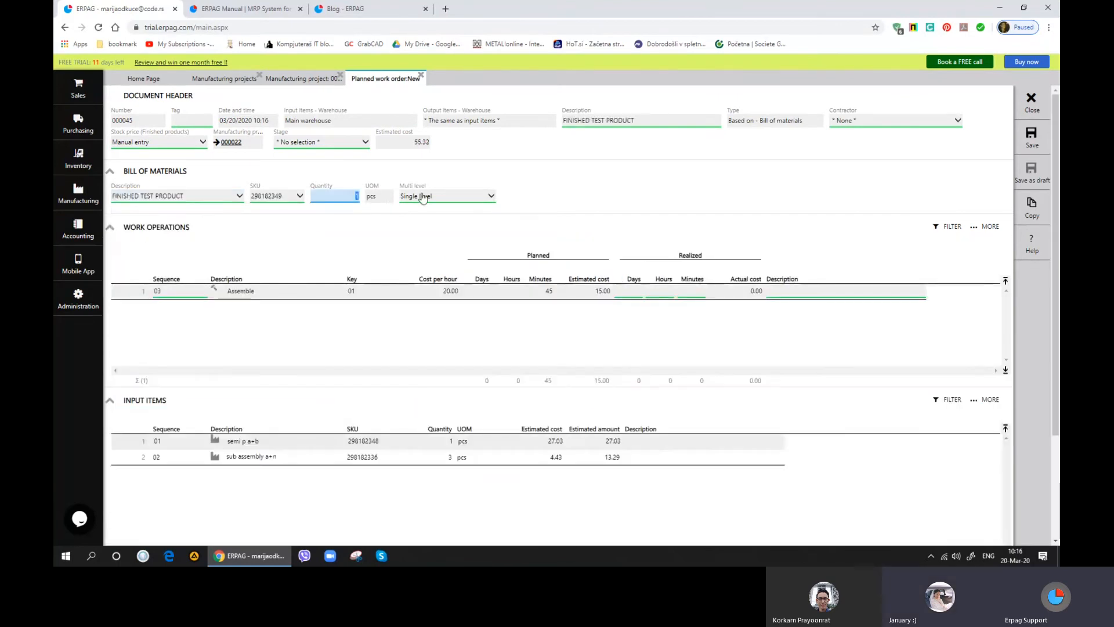
pyautogui.write('50')
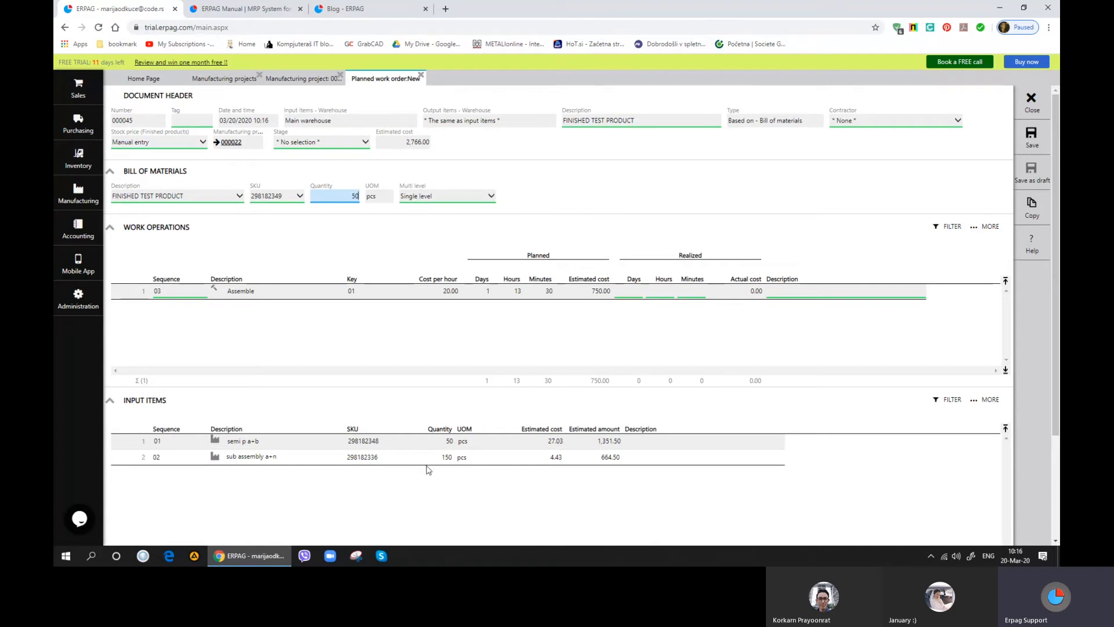
pyautogui.scroll(-2, 435, 477)
pyautogui.scroll(2, 412, 423)
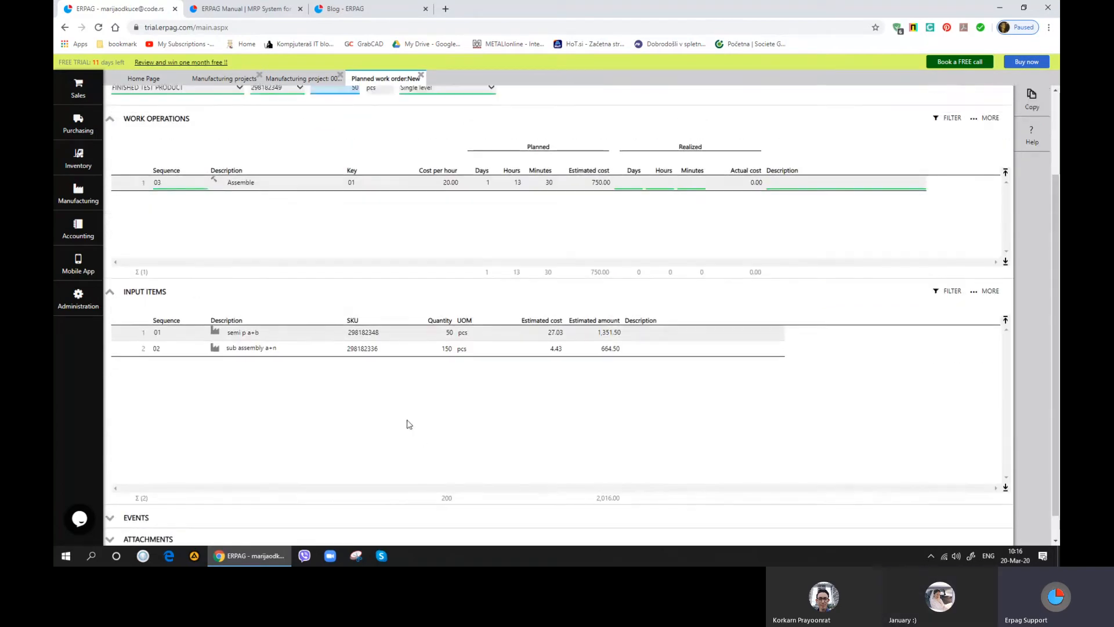
pyautogui.scroll(1, 458, 414)
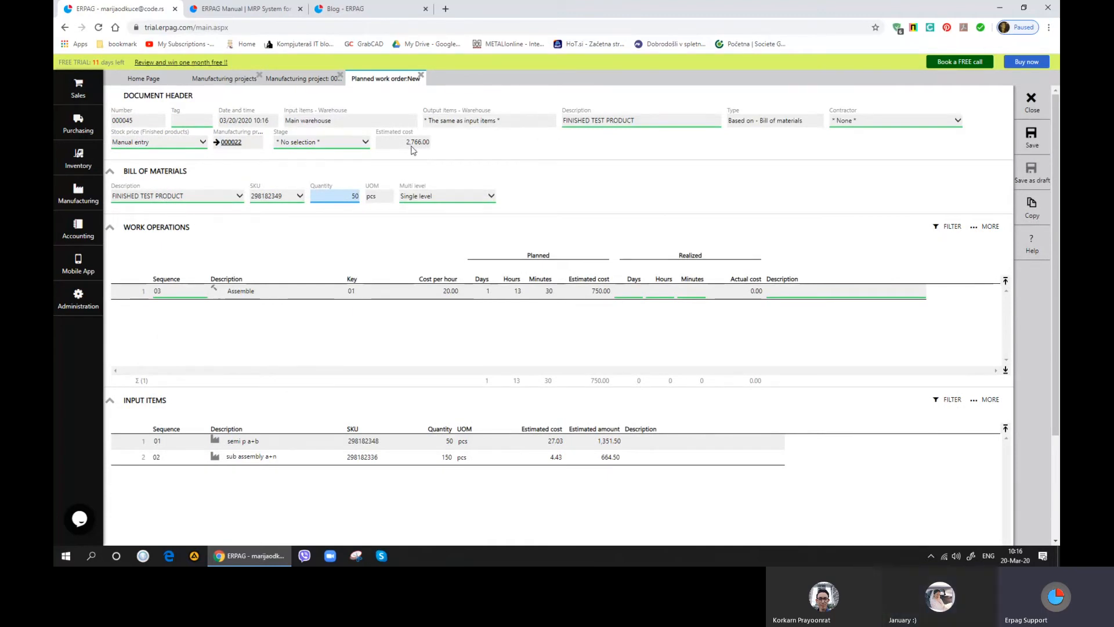
pyautogui.click(1031, 137)
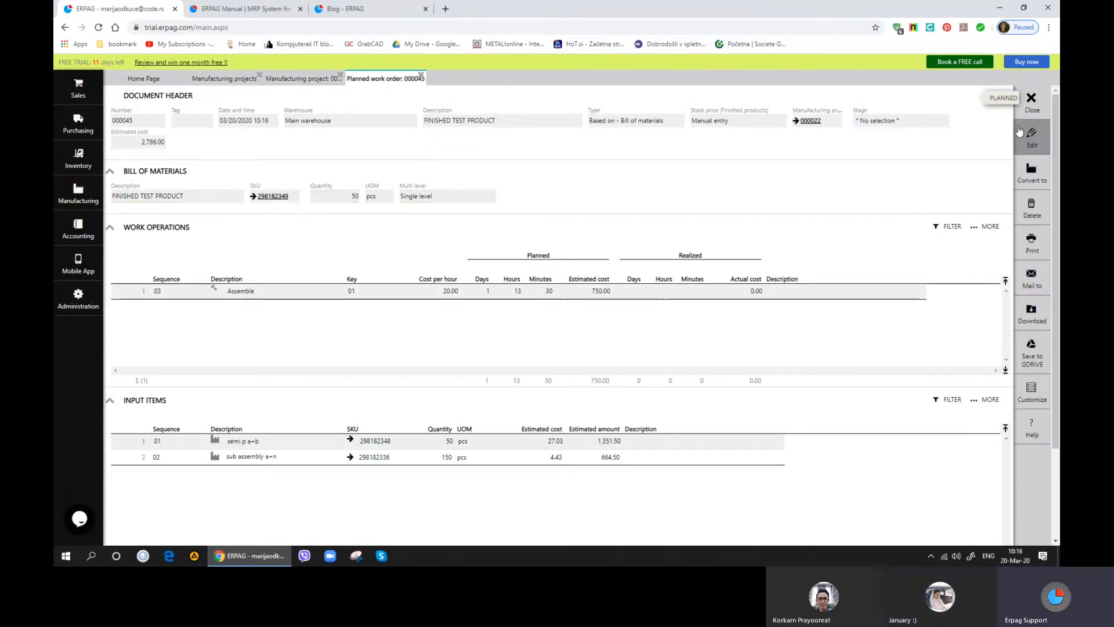
pyautogui.click(1044, 108)
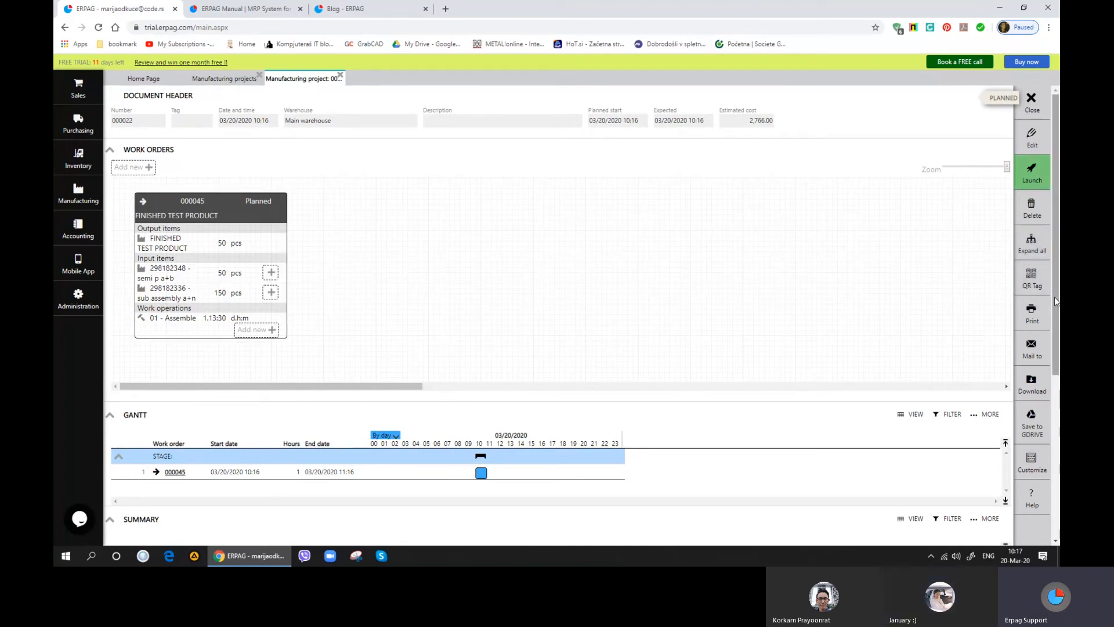
# Step: Expand all bills of materials in the manufacturing project as multi level and review the resulting work order tree
pyautogui.click(1032, 244)
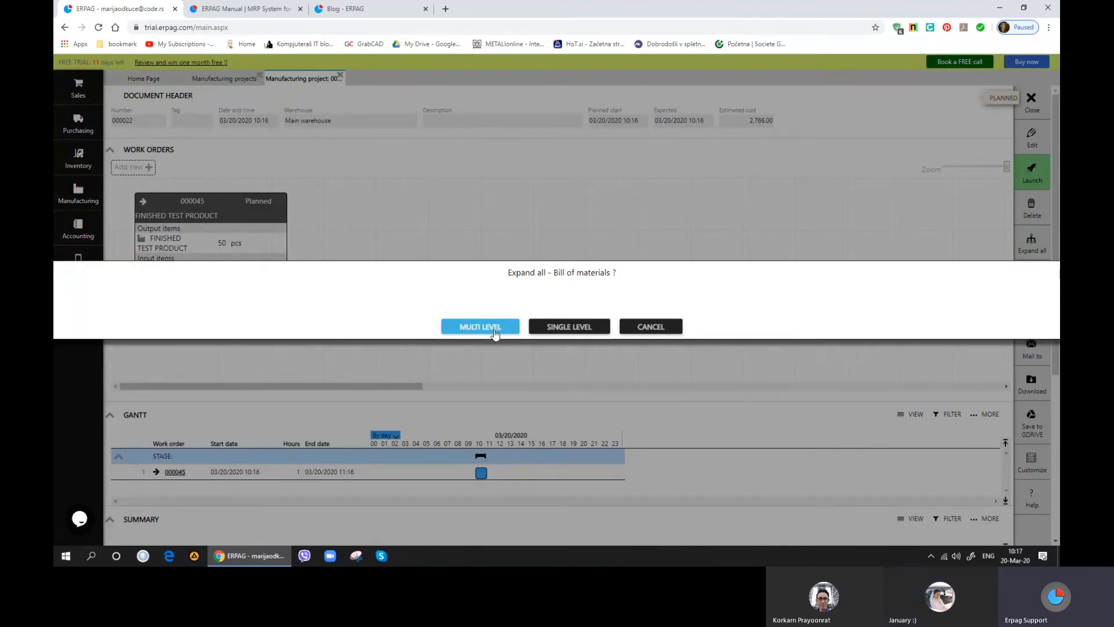
pyautogui.click(494, 328)
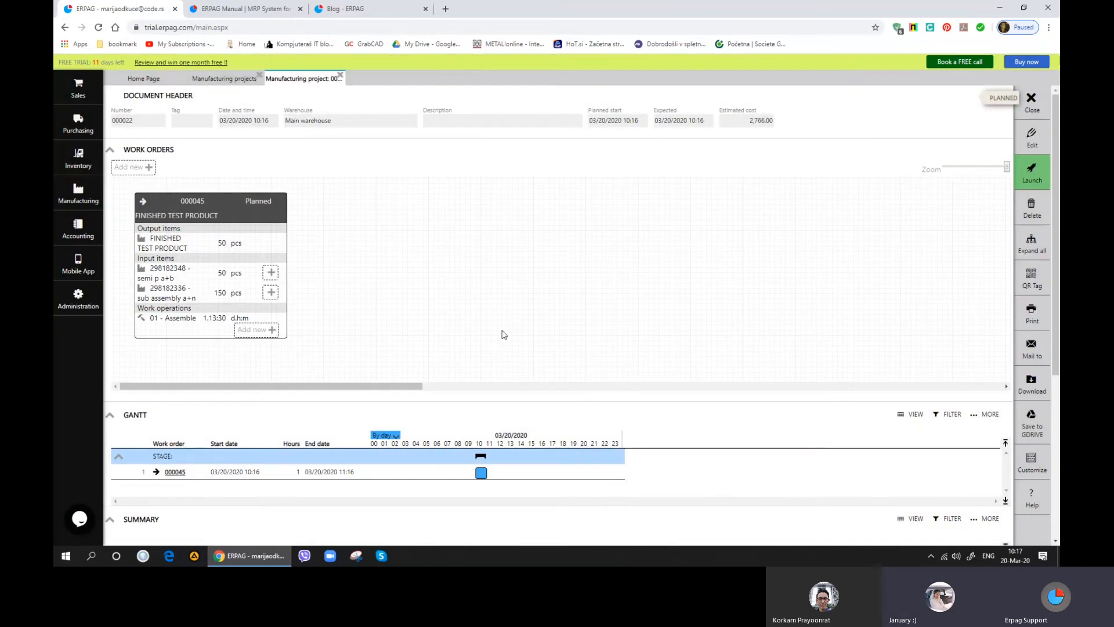
pyautogui.scroll(-1, 507, 311)
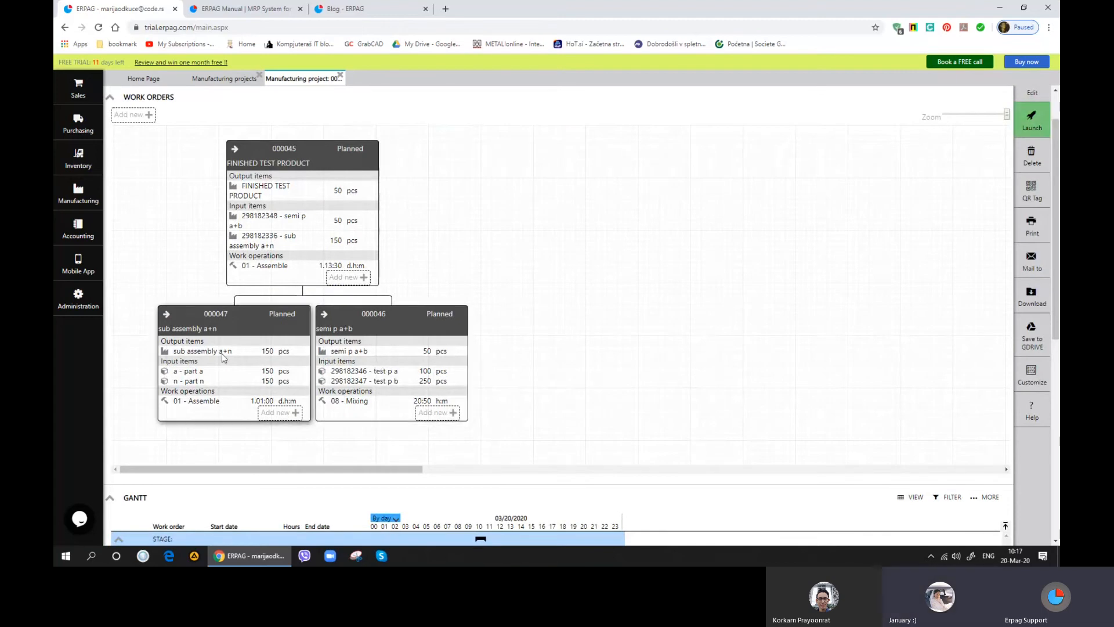
pyautogui.scroll(1, 659, 343)
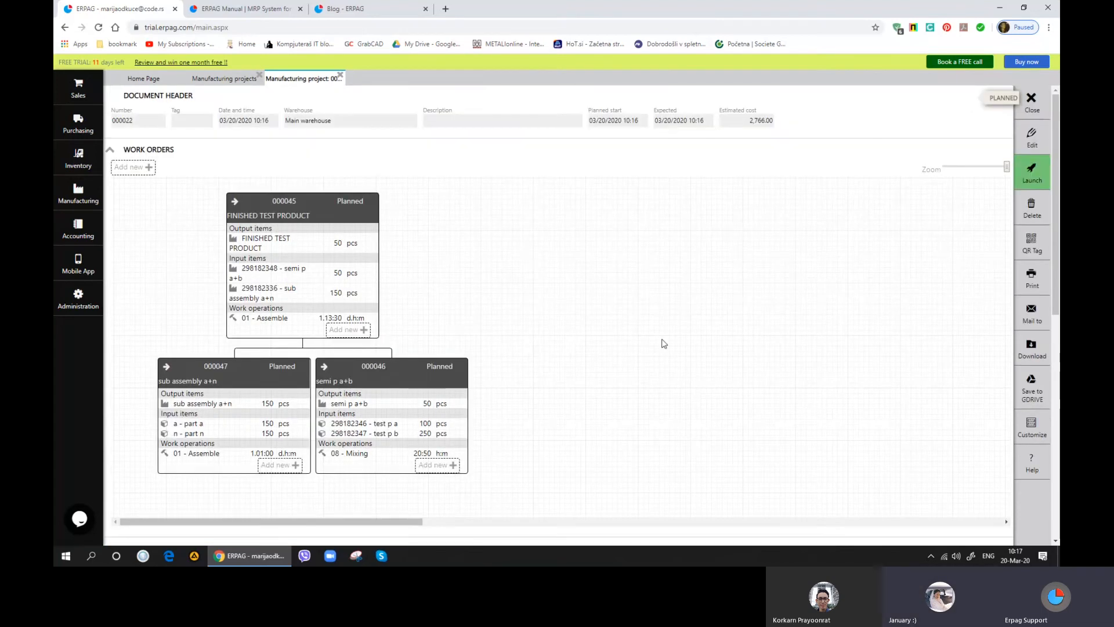
# Step: Launch manufacturing project 000022, then close it and the manufacturing projects list
pyautogui.click(1038, 174)
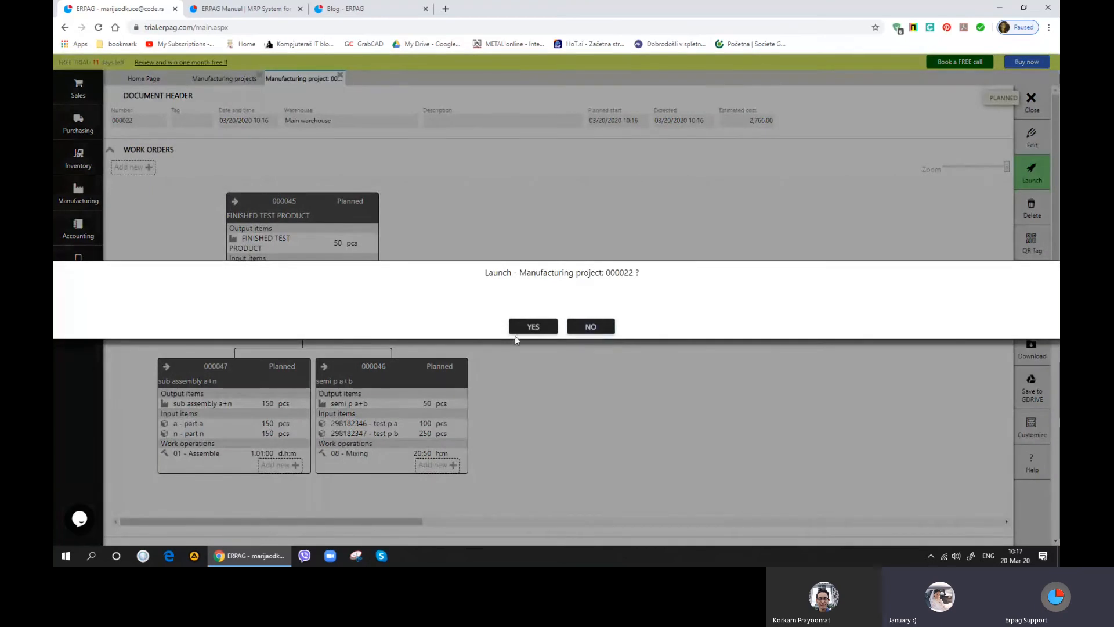
pyautogui.click(533, 329)
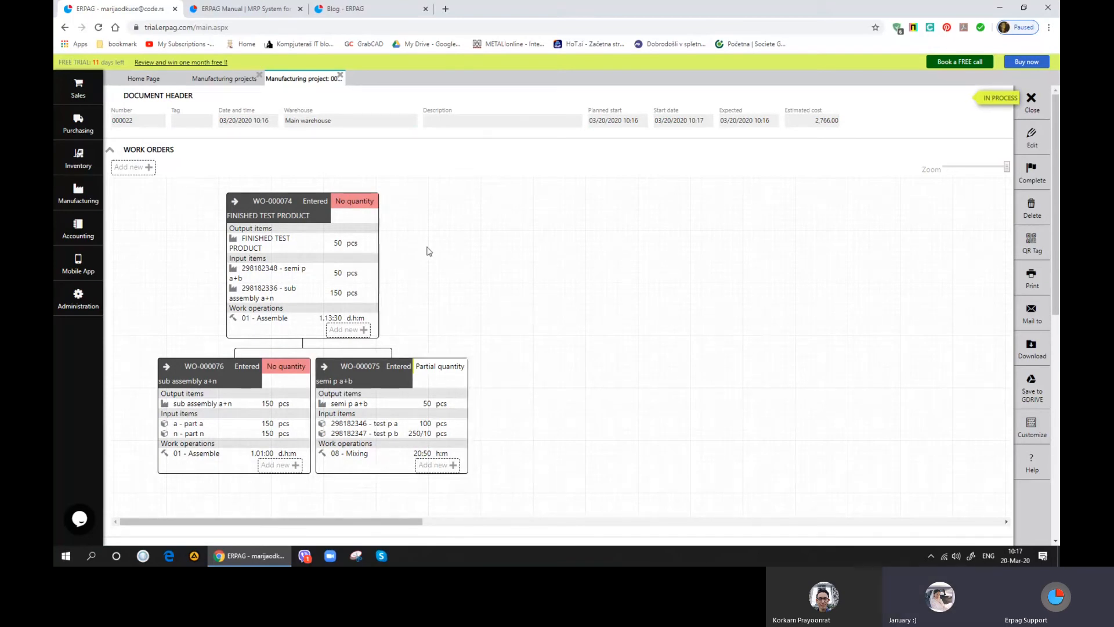
pyautogui.click(340, 76)
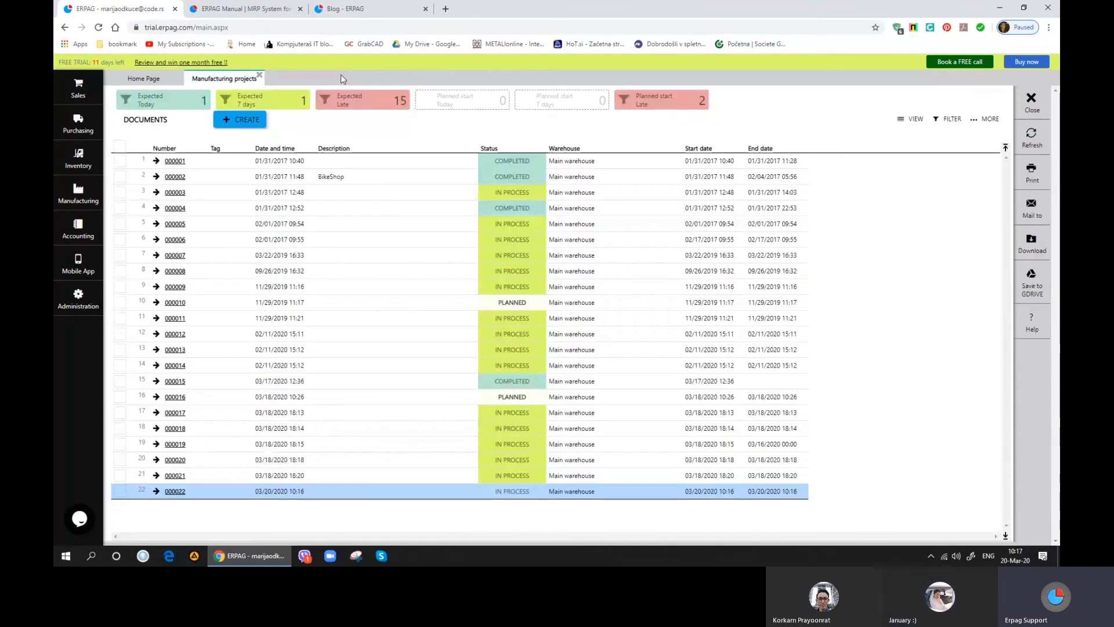
pyautogui.click(260, 74)
# Step: Open the purchasing fulfillment report and select test p a, test p b, part a and part n for ordering
pyautogui.click(270, 110)
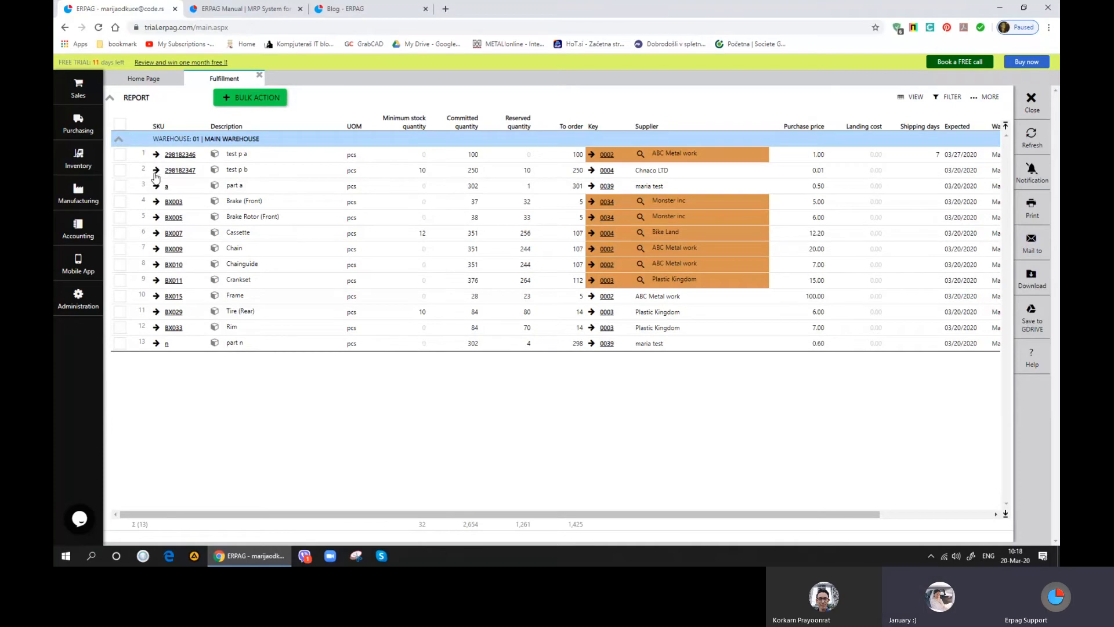
pyautogui.click(120, 154)
pyautogui.click(120, 170)
pyautogui.click(120, 186)
pyautogui.click(123, 346)
pyautogui.click(122, 345)
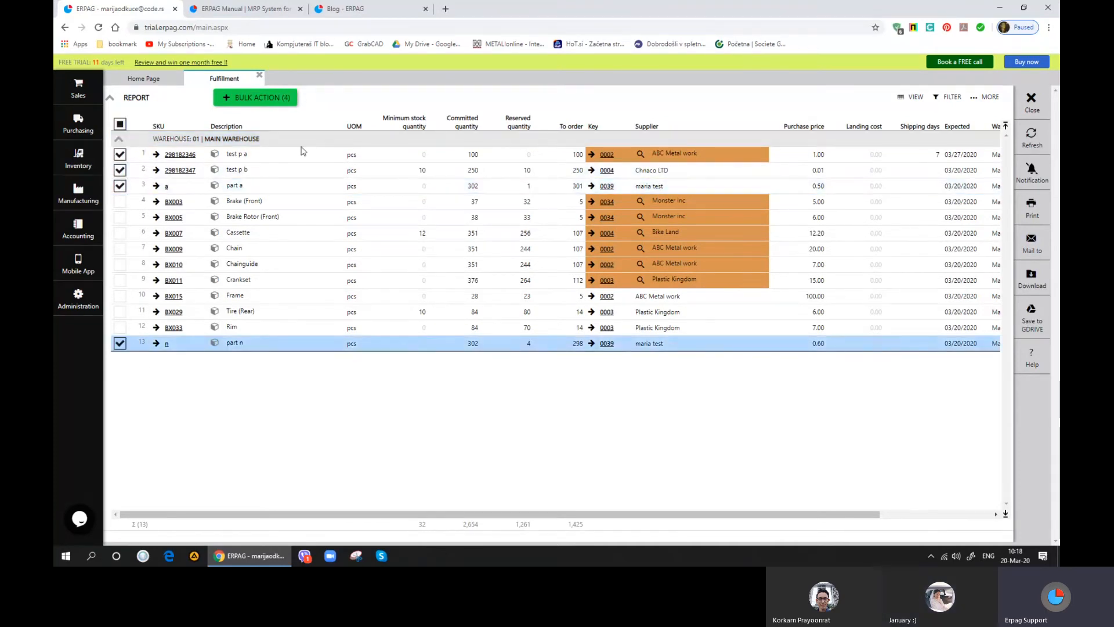
# Step: Change the supplier of test p a to Bicycle Habitat in the fulfillment report
pyautogui.click(273, 103)
pyautogui.click(641, 153)
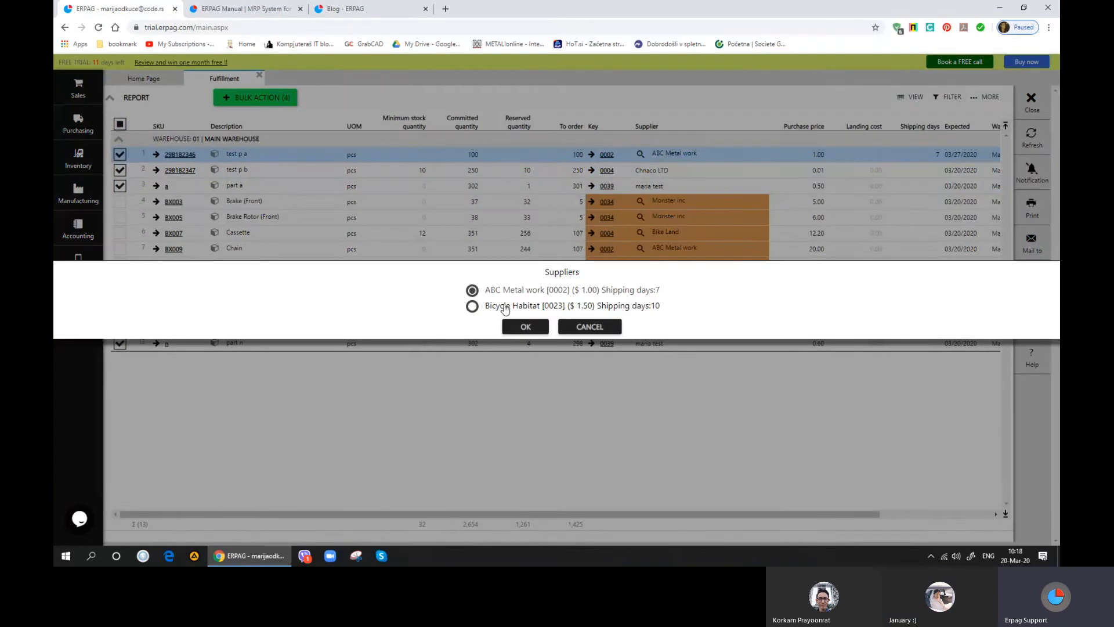
pyautogui.click(475, 307)
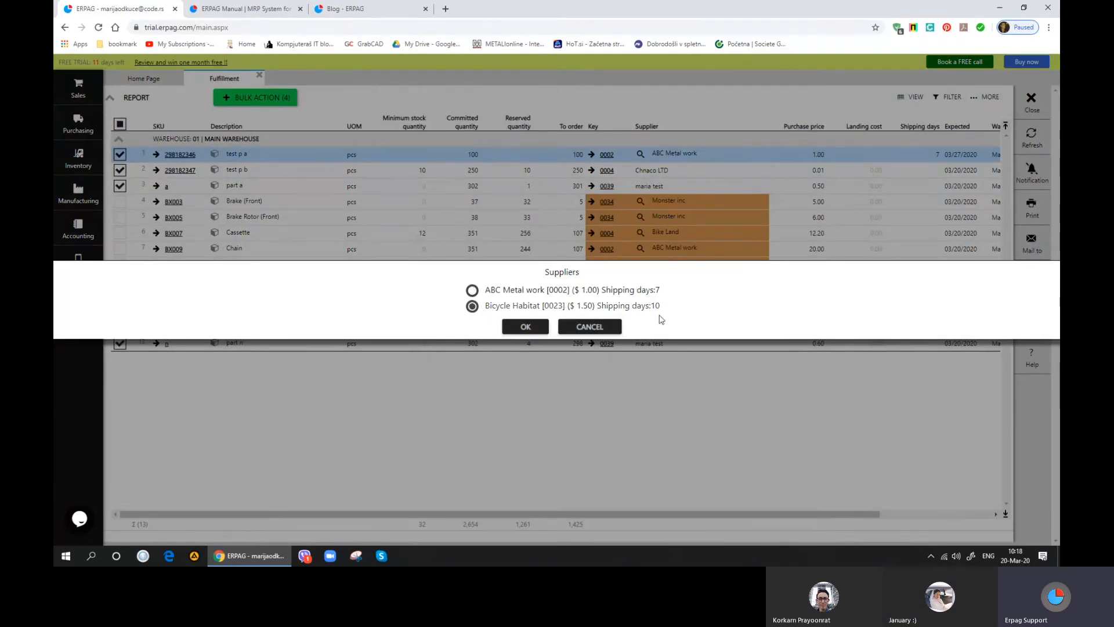
pyautogui.click(534, 319)
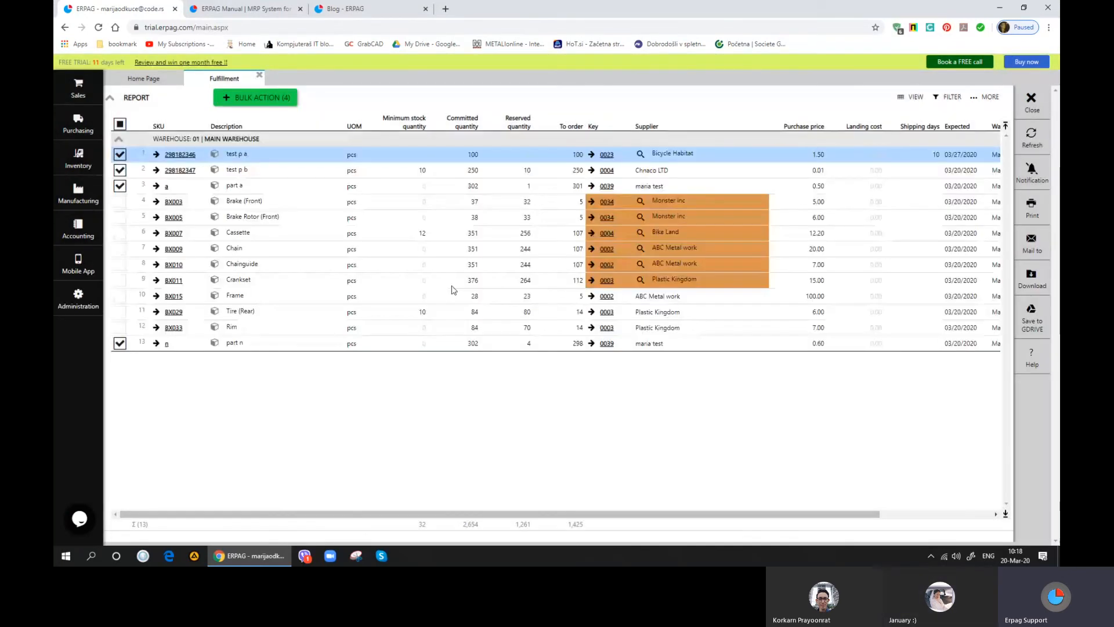
# Step: Generate purchase orders for the four selected fulfillment items and close the report
pyautogui.click(255, 97)
pyautogui.click(249, 115)
pyautogui.click(525, 328)
pyautogui.click(560, 328)
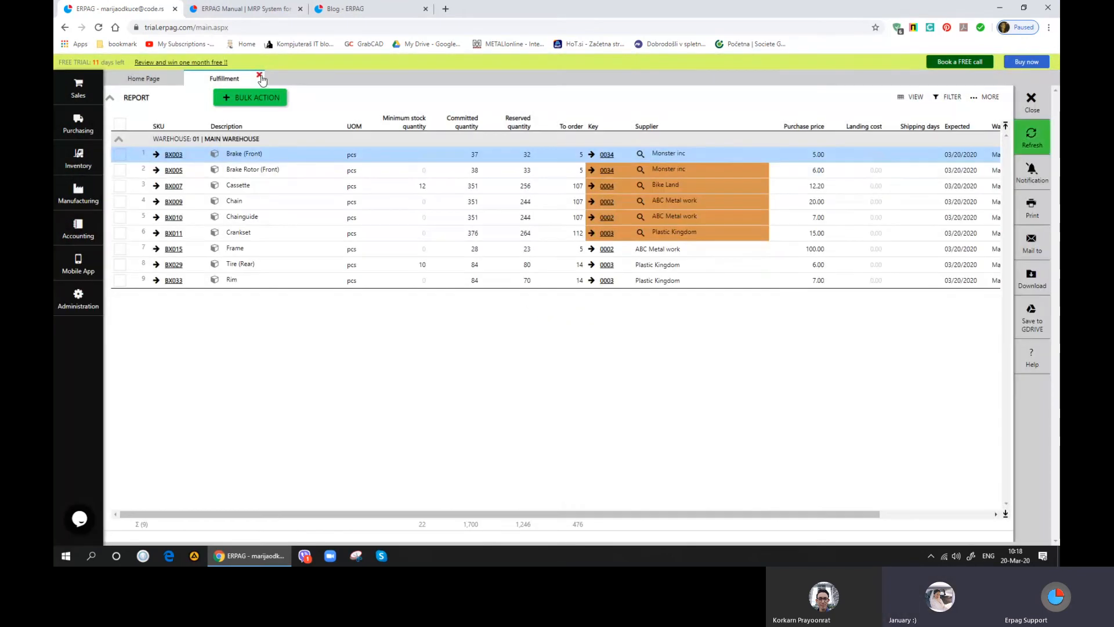
pyautogui.click(259, 75)
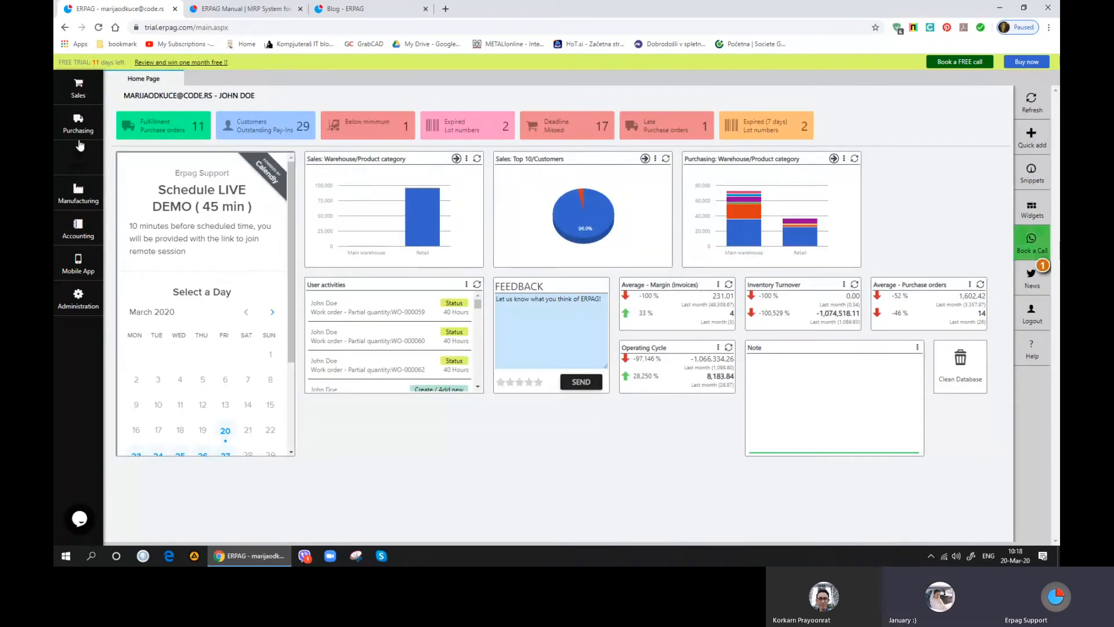
# Step: Open the new Bicycle Habitat purchase order and check which document its committed quantity of test p a belongs to
pyautogui.click(80, 138)
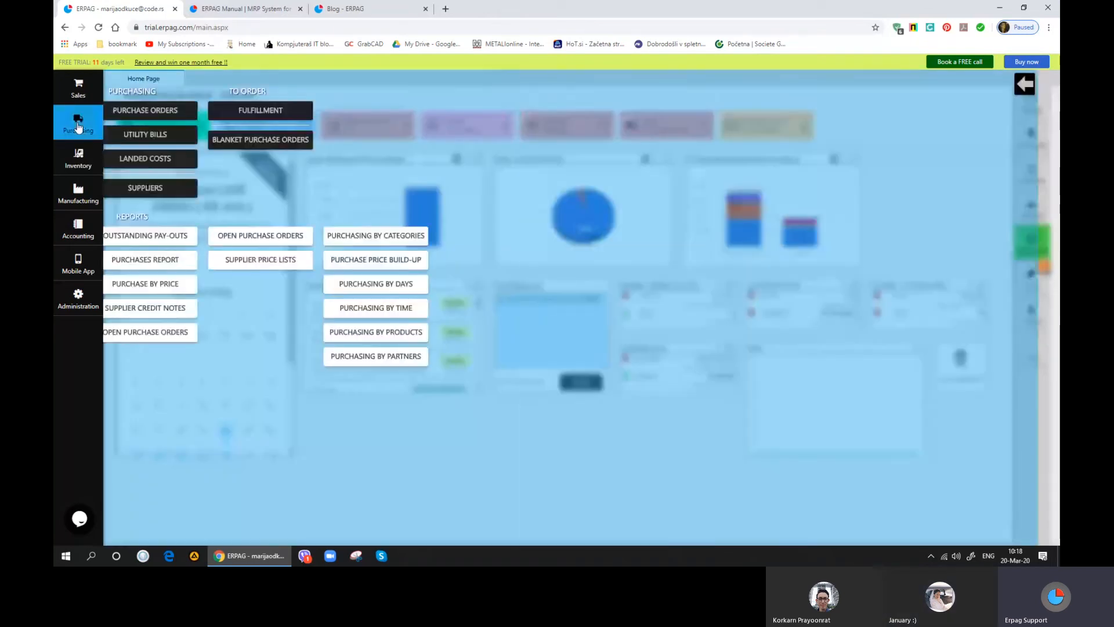
pyautogui.click(183, 112)
pyautogui.click(183, 475)
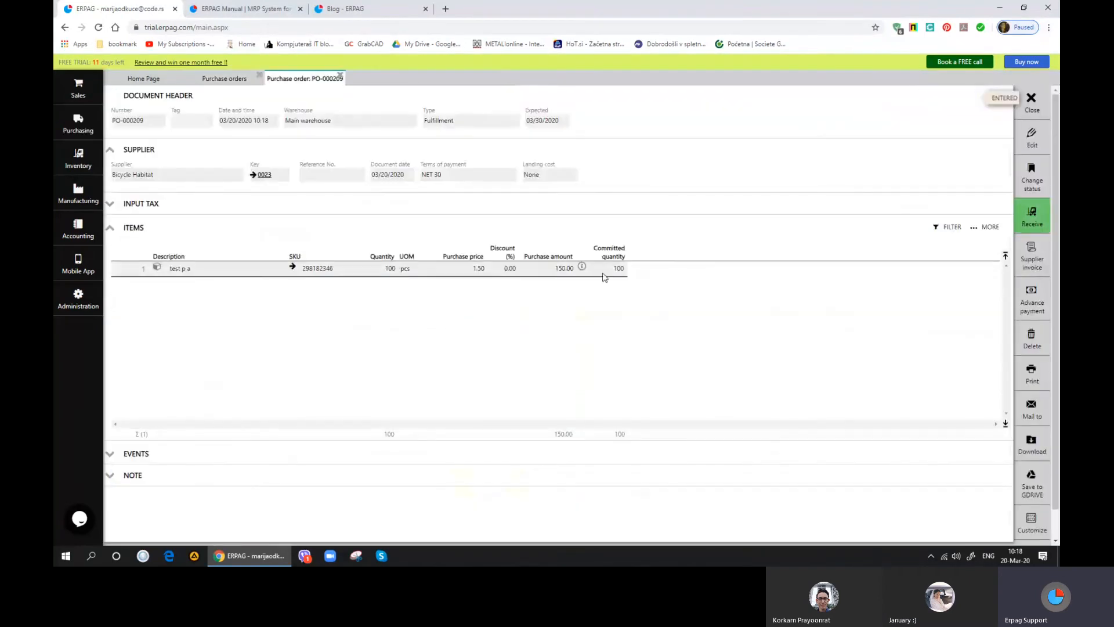
pyautogui.click(581, 267)
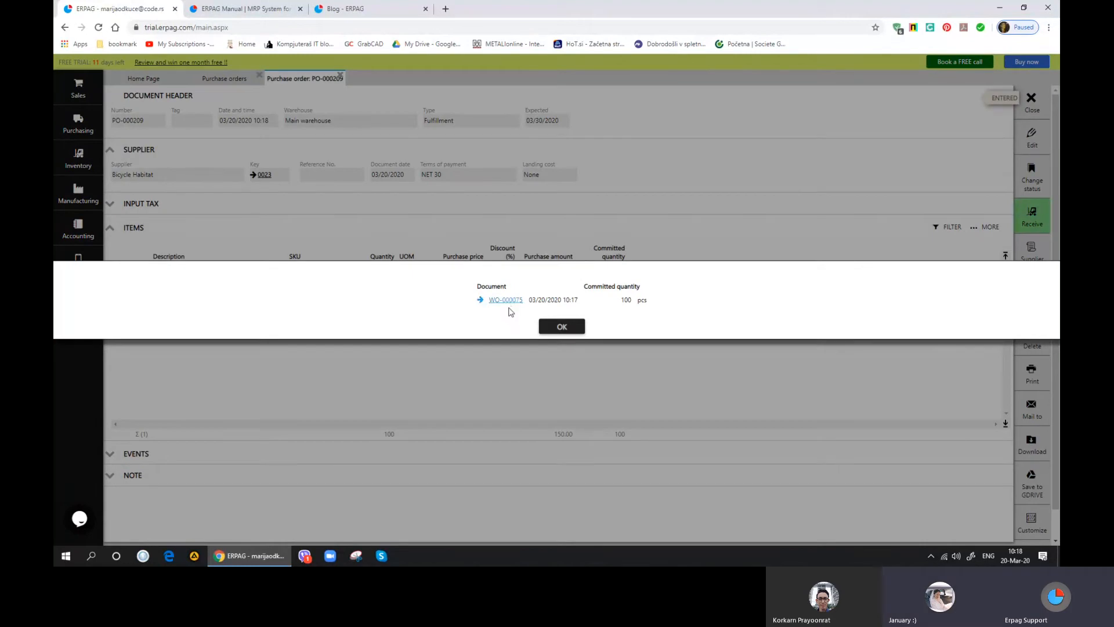
pyautogui.click(561, 326)
# Step: Receive the Bicycle Habitat purchase order by posting its goods received note, then close the order
pyautogui.click(1035, 219)
pyautogui.click(1034, 145)
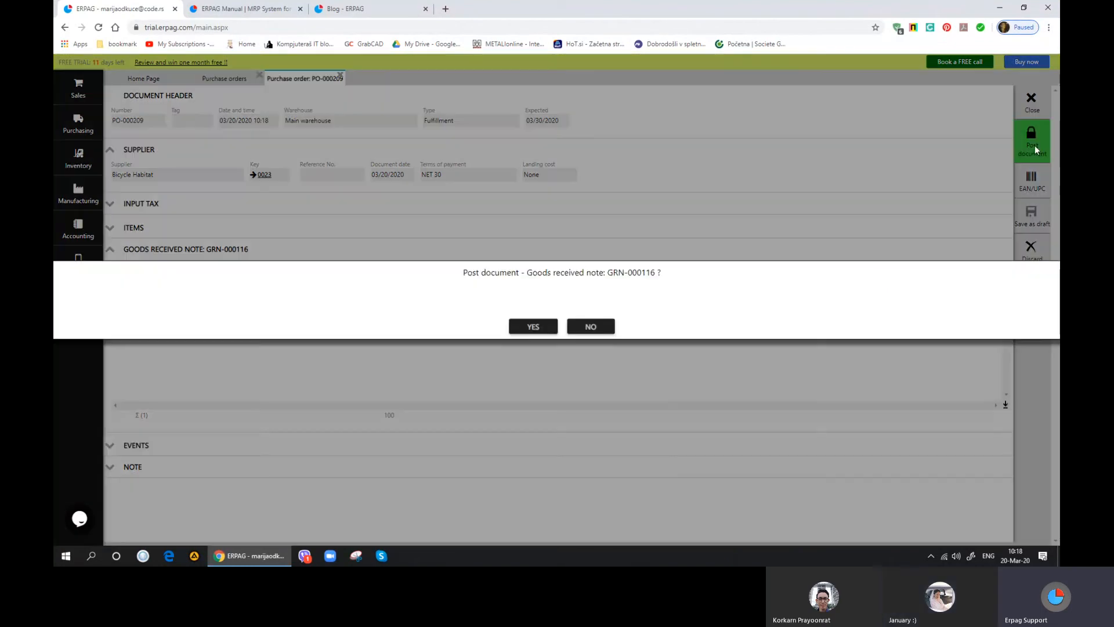
pyautogui.click(533, 326)
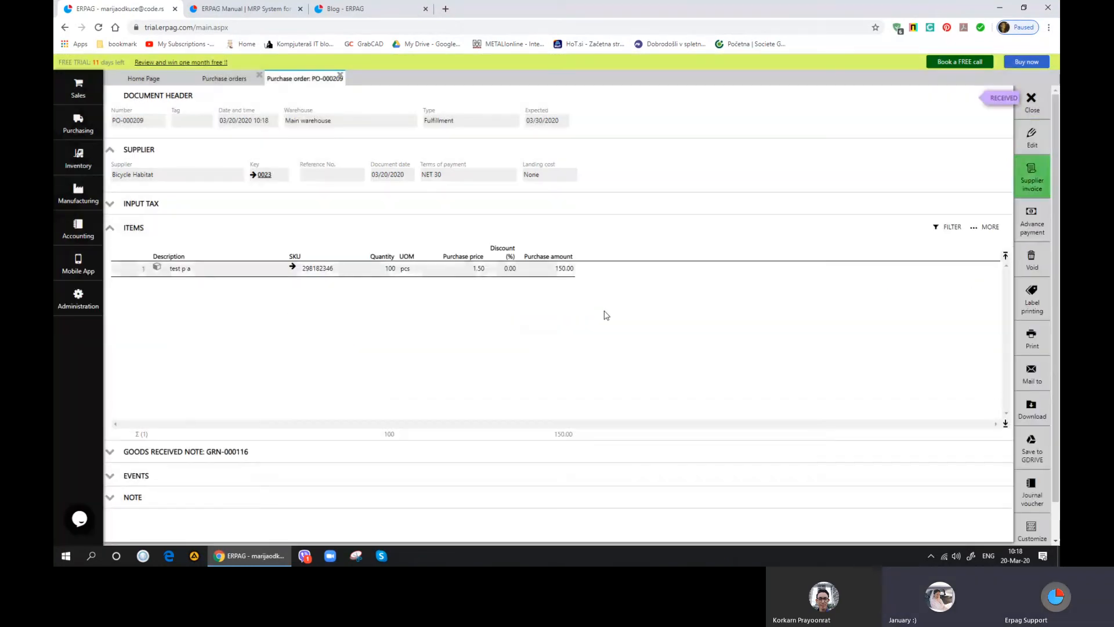
pyautogui.click(1032, 102)
# Step: Check material availability on the work orders of manufacturing project 000022, then close the project and the projects list
pyautogui.click(78, 194)
pyautogui.click(290, 114)
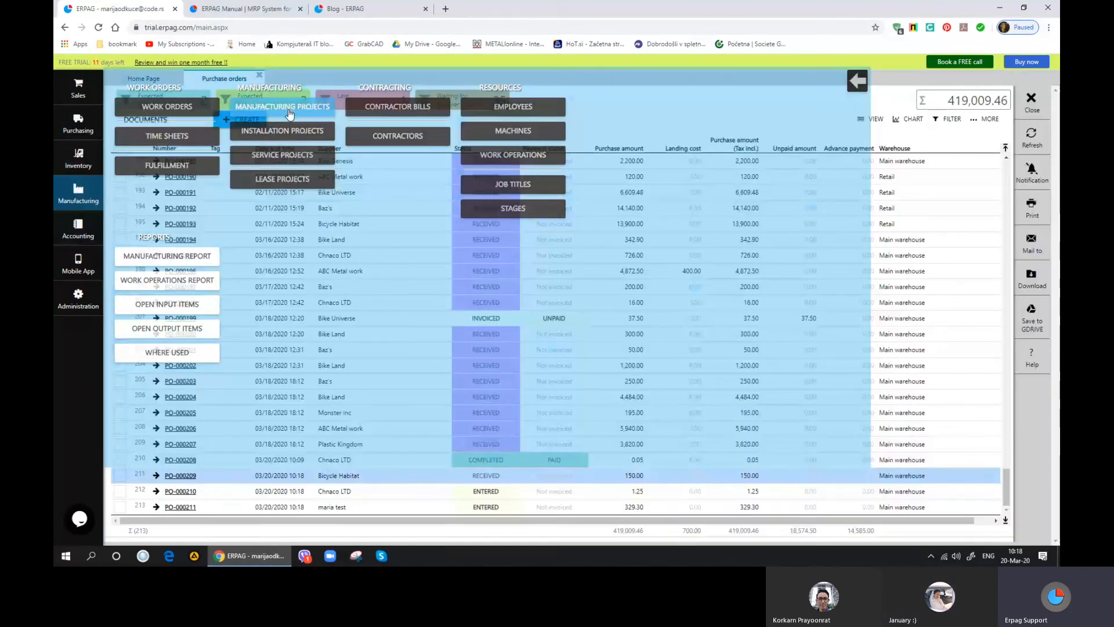
pyautogui.click(175, 492)
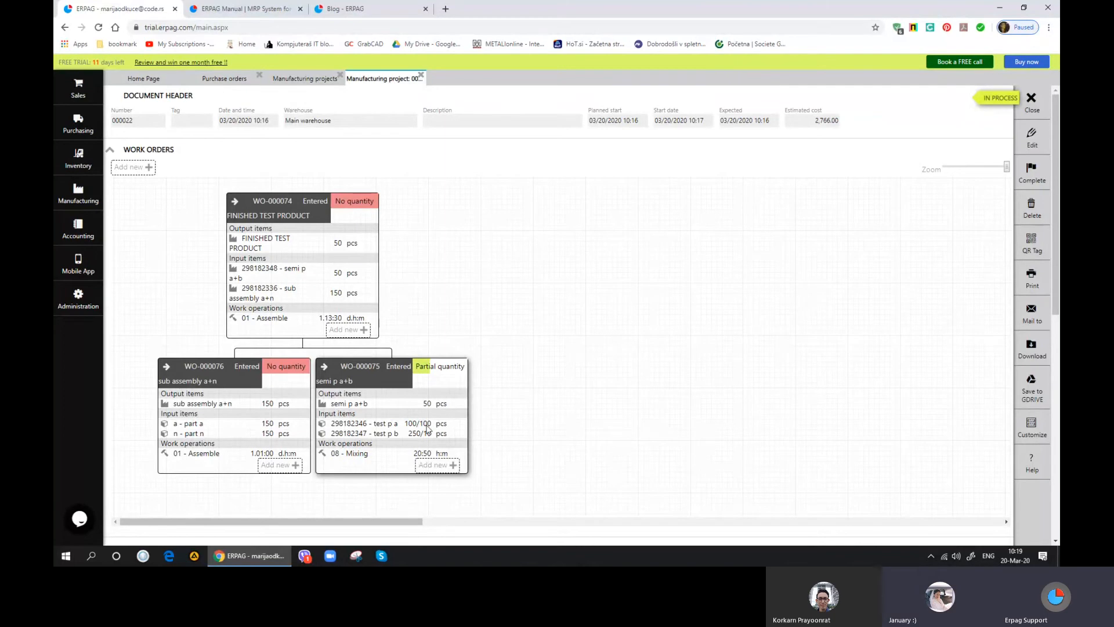
pyautogui.click(420, 76)
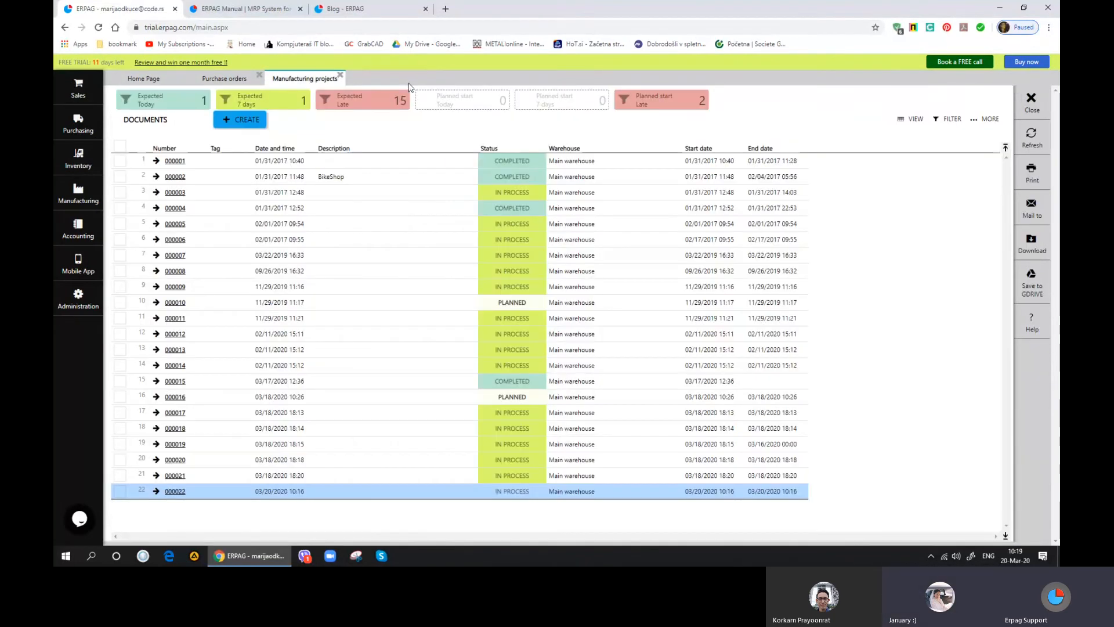
pyautogui.click(340, 75)
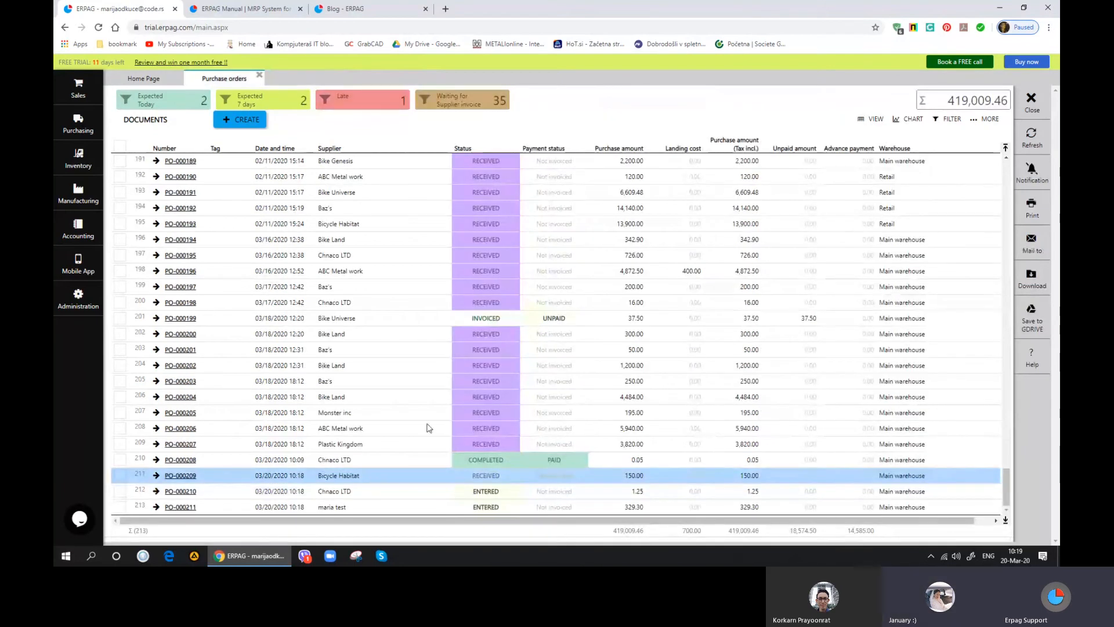
# Step: Receive the Chnaco LTD purchase order for test p b by posting its goods received note, then close it
pyautogui.click(181, 491)
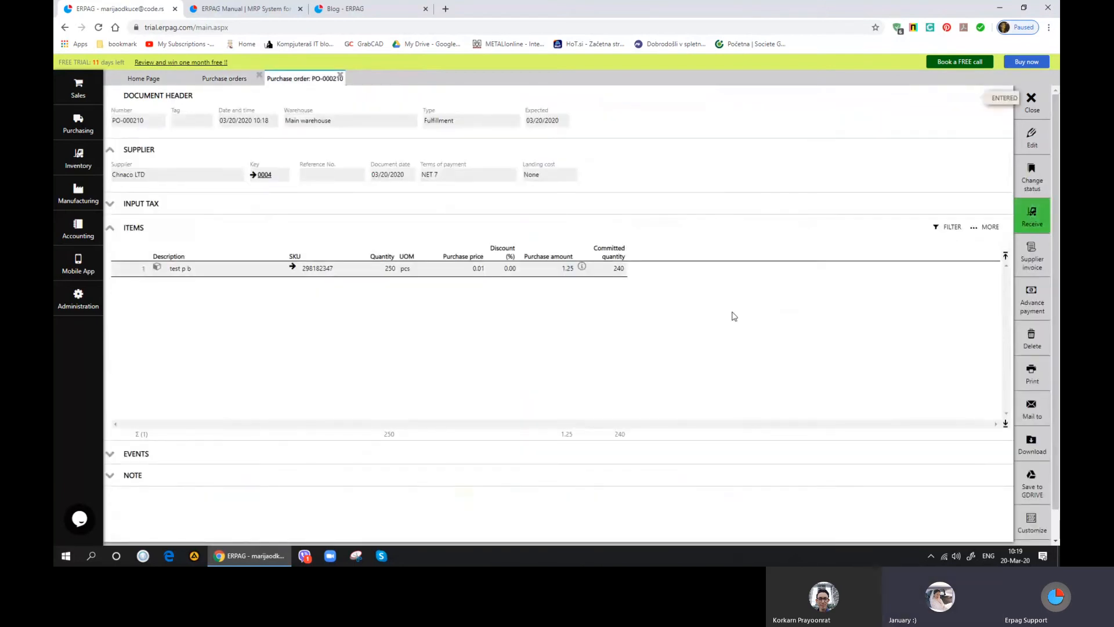
pyautogui.click(1032, 143)
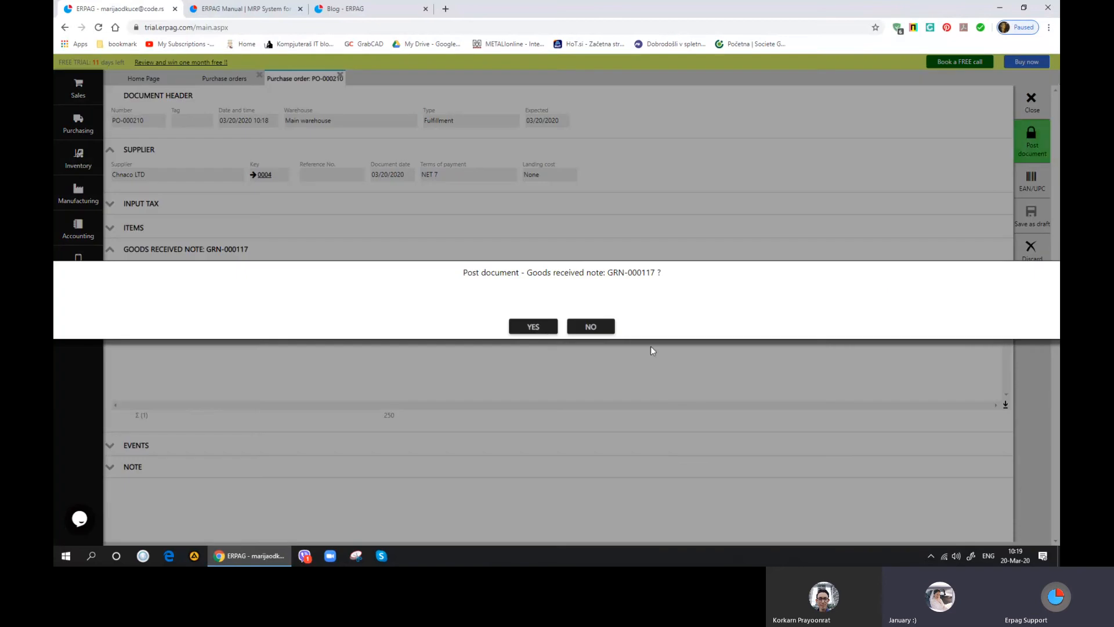
pyautogui.click(542, 327)
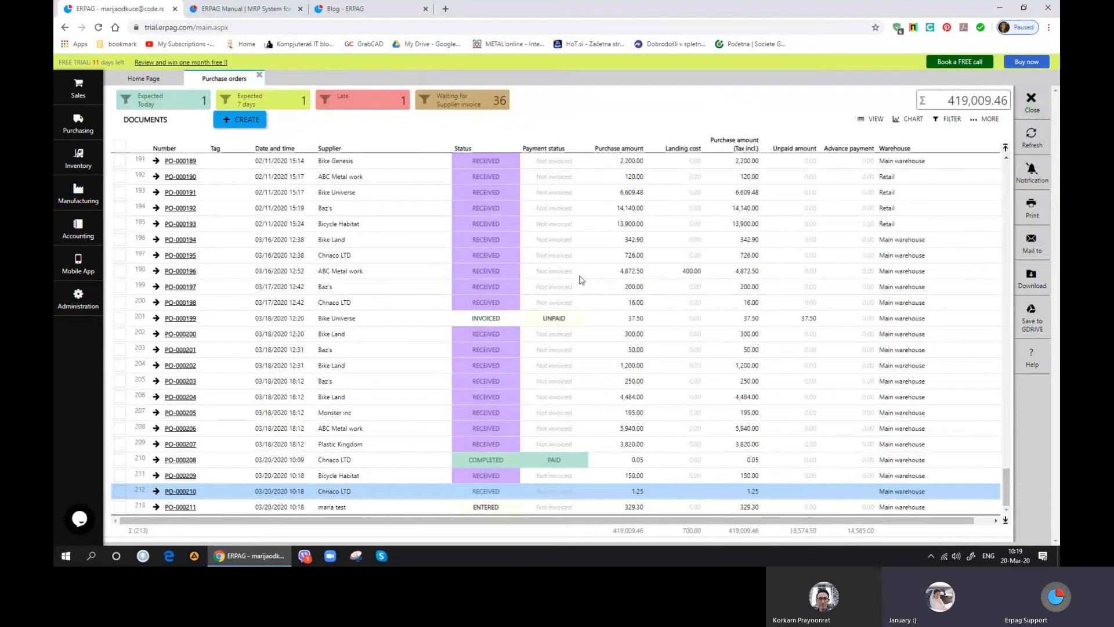
# Step: Receive the purchase order for part a and part n by posting its goods received note, then close it and the purchase orders list
pyautogui.click(181, 507)
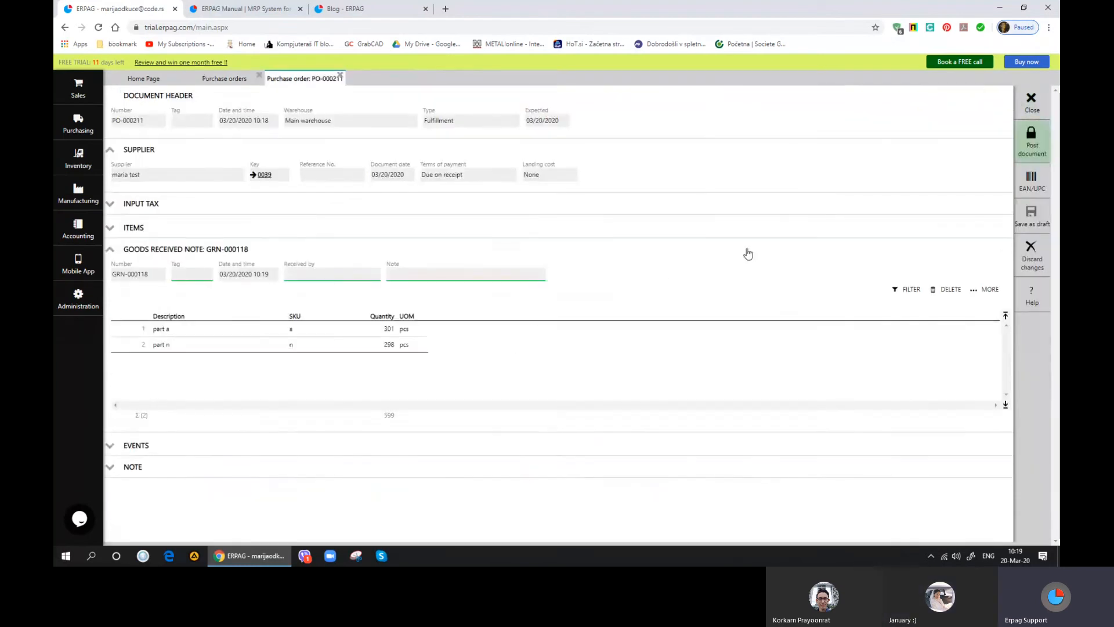
pyautogui.click(1034, 141)
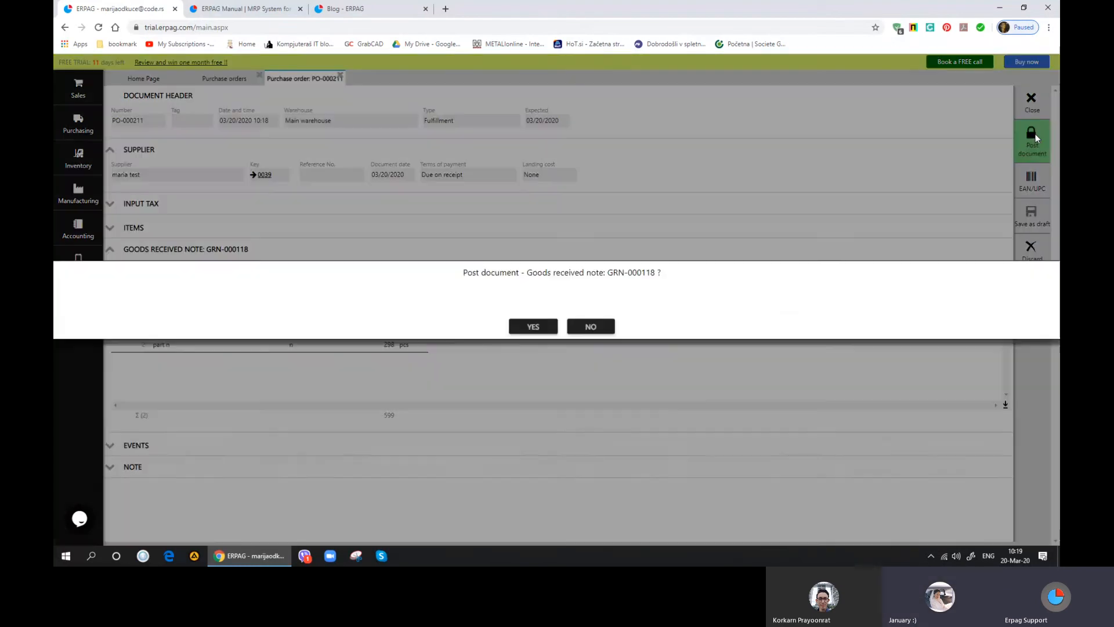
pyautogui.click(532, 327)
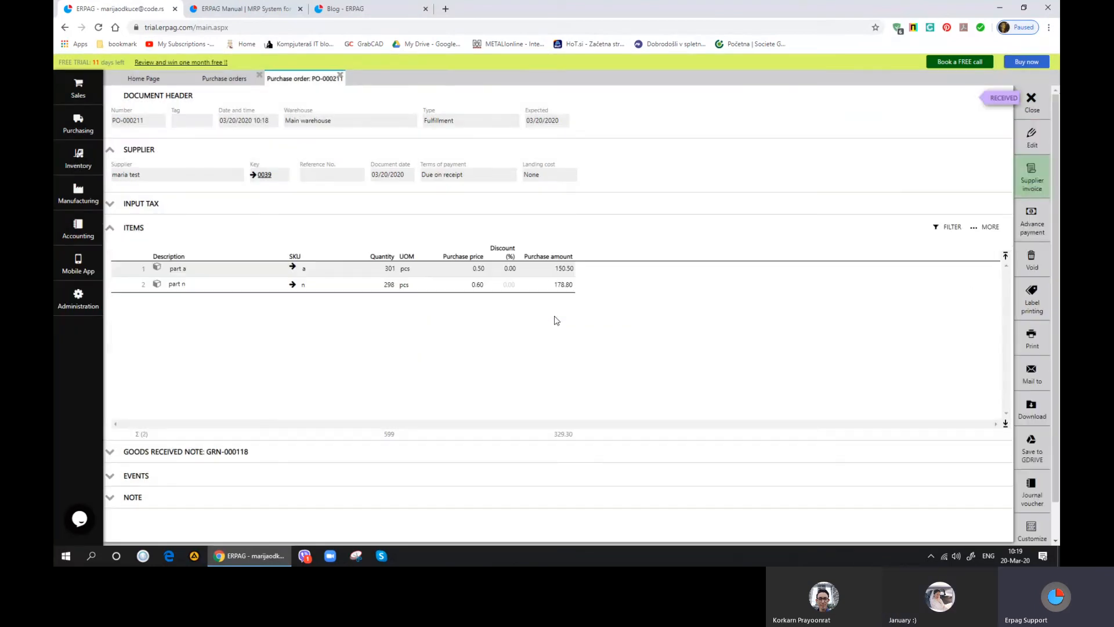
pyautogui.click(1032, 103)
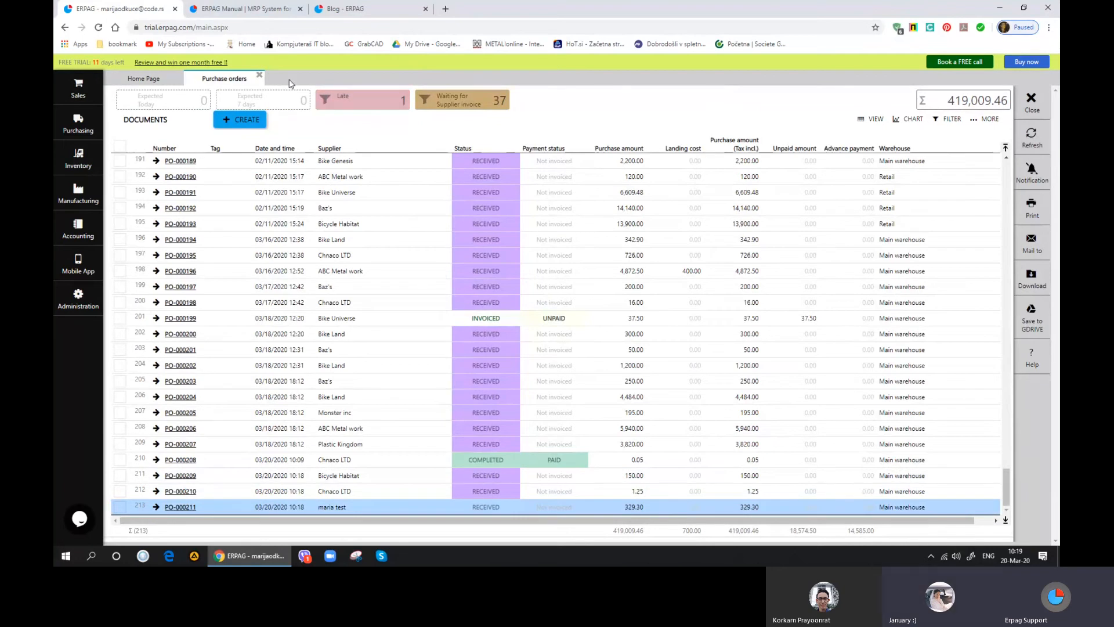
pyautogui.click(259, 75)
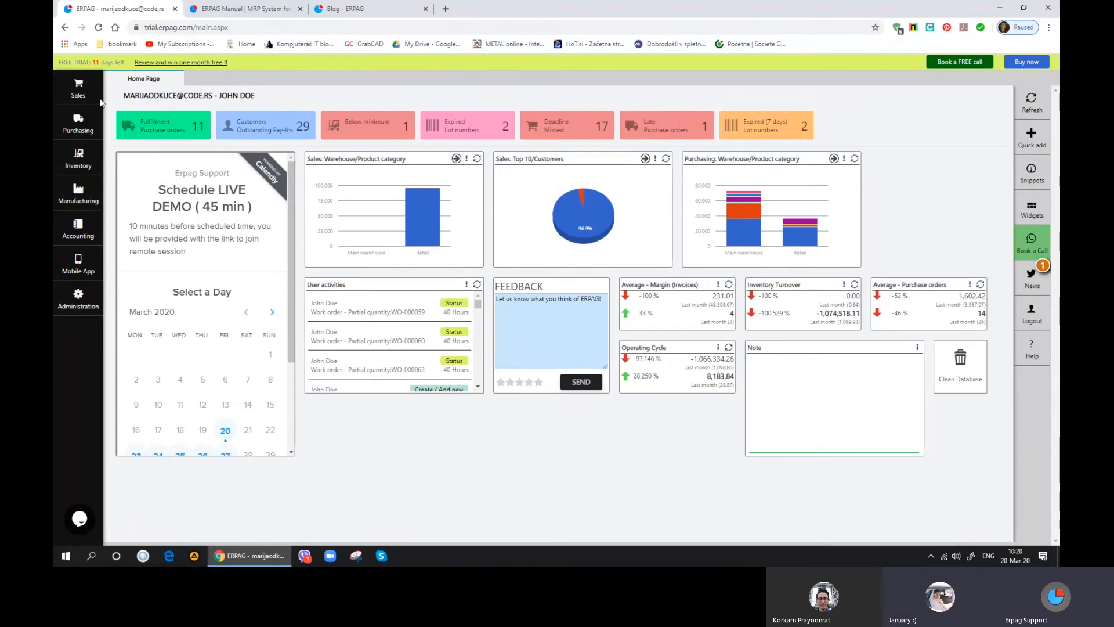
# Step: Reopen manufacturing project 000022 and open its semi p a+b work order
pyautogui.click(75, 201)
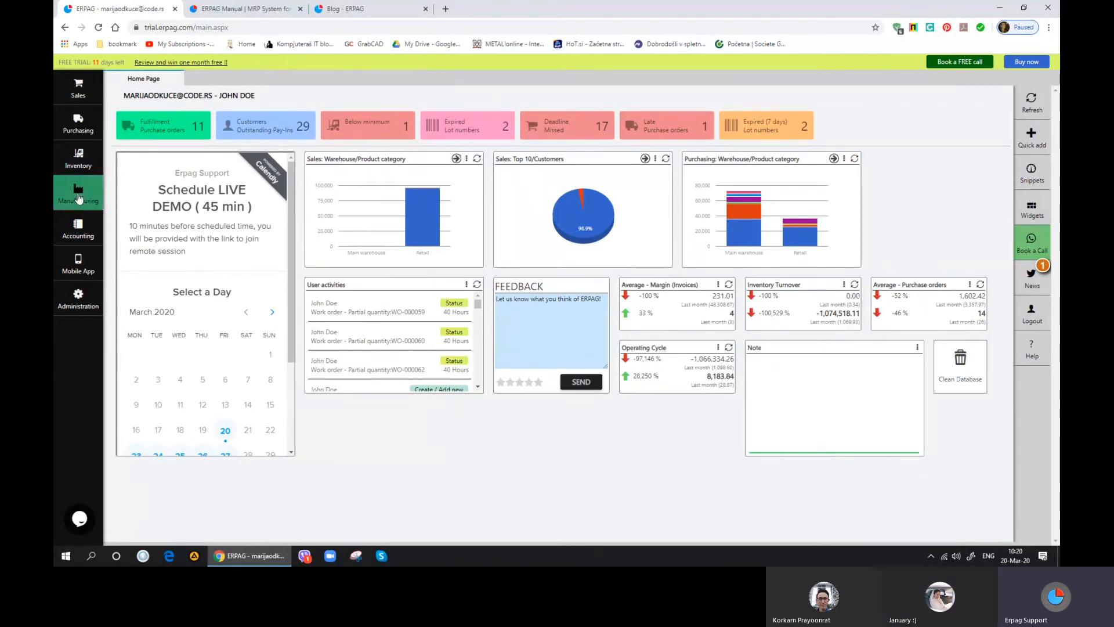
pyautogui.click(297, 112)
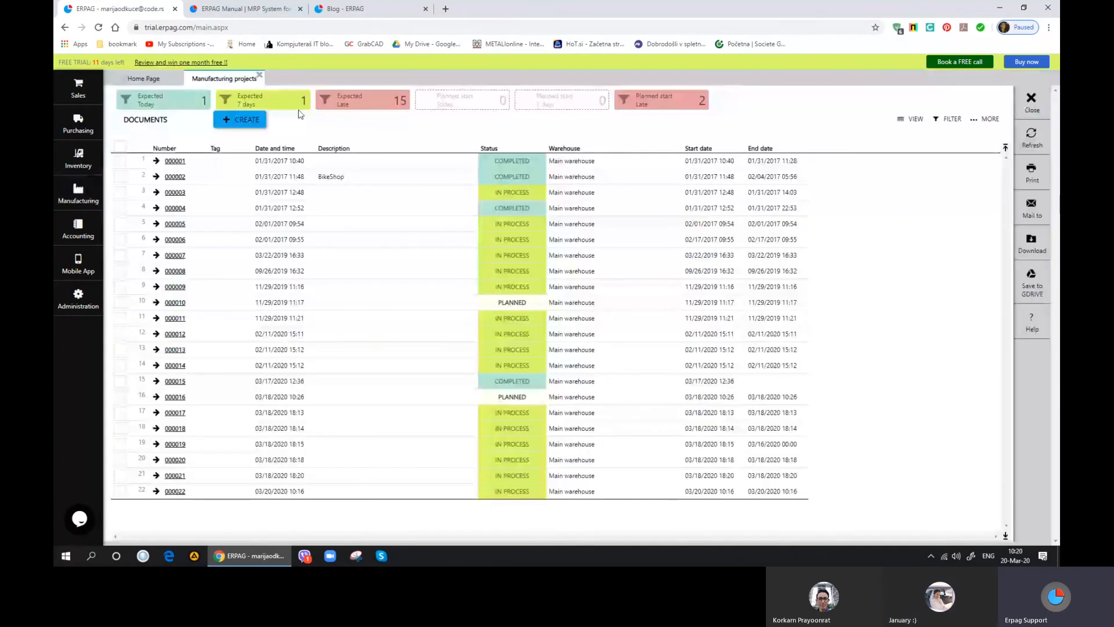
pyautogui.click(175, 491)
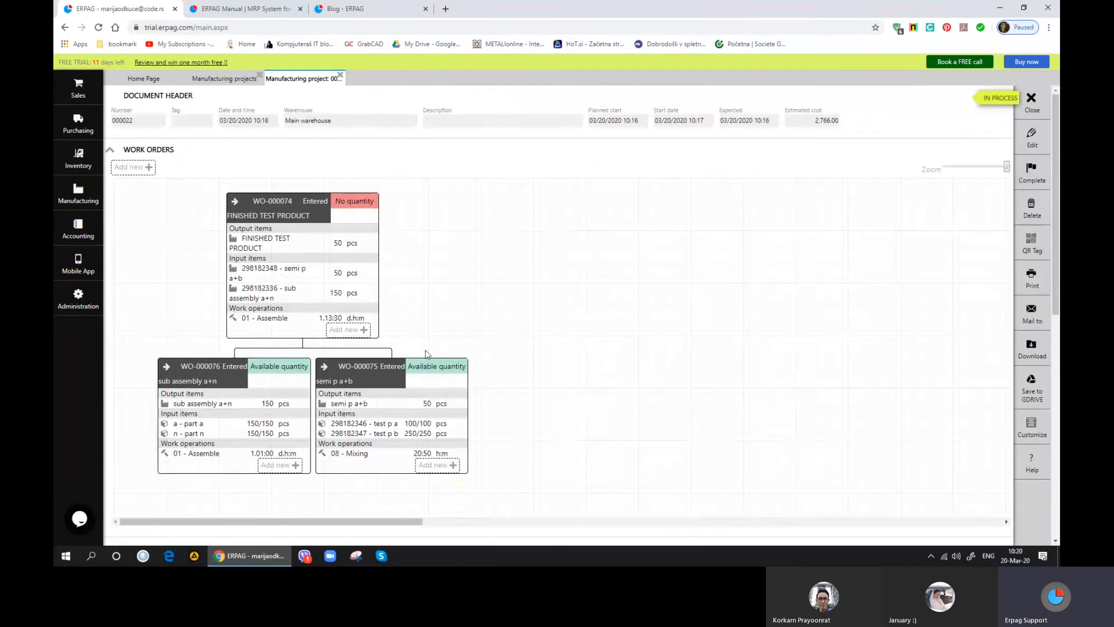
pyautogui.click(324, 369)
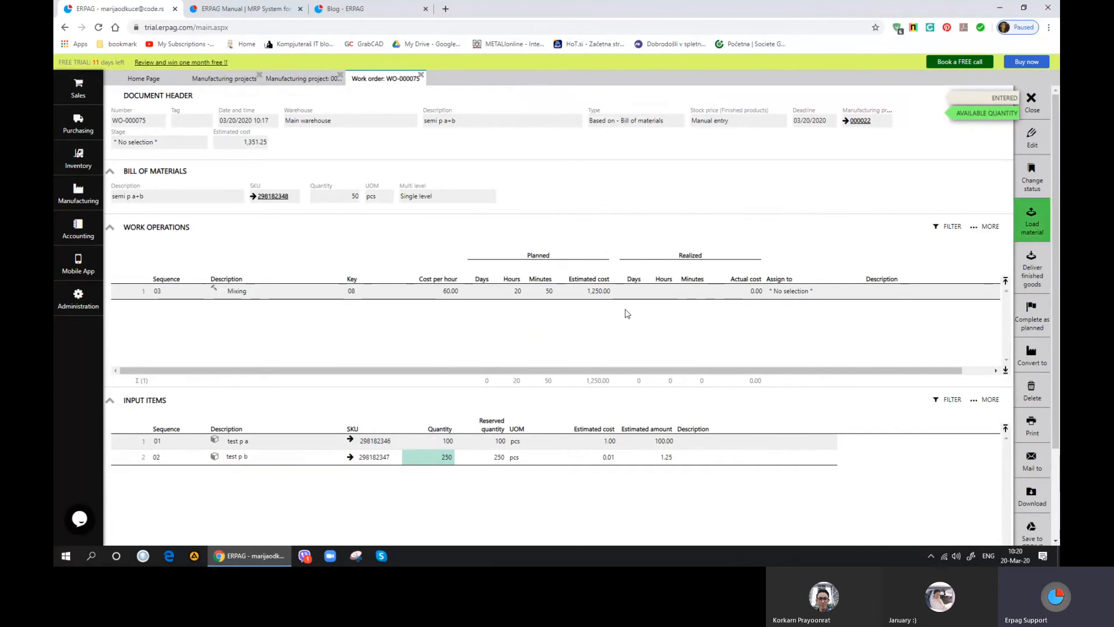
# Step: Edit the semi p a+b work order to assign its Mixing operation to the service workman with key 0002, and save
pyautogui.scroll(-2, 626, 314)
pyautogui.scroll(2, 627, 314)
pyautogui.click(1031, 138)
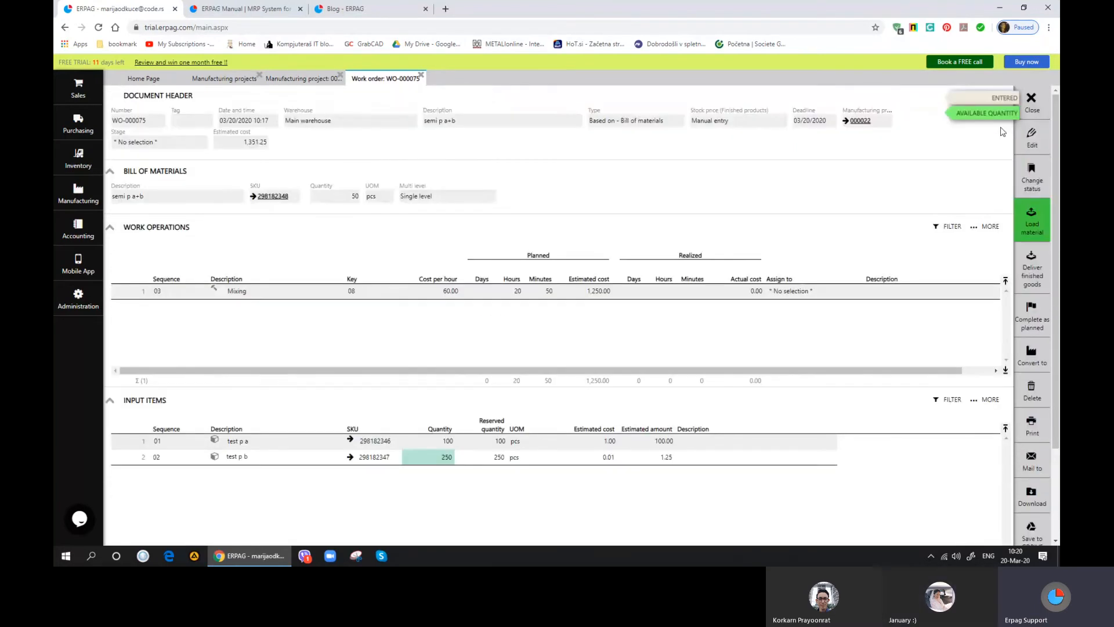
pyautogui.click(840, 292)
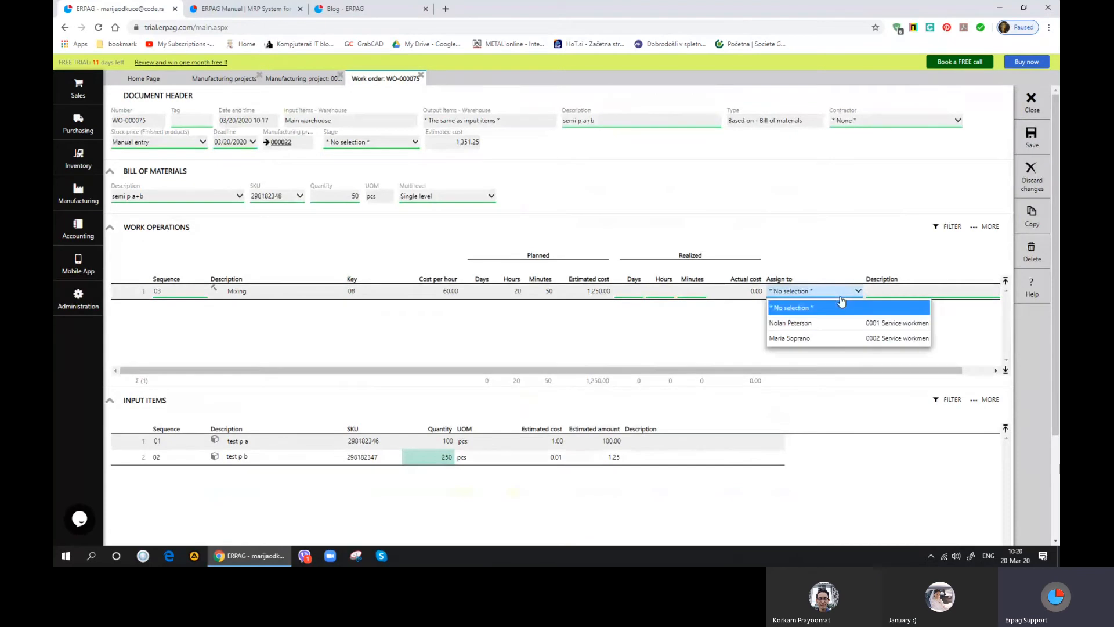
pyautogui.press('Down')
pyautogui.press('Down')
pyautogui.press('Return')
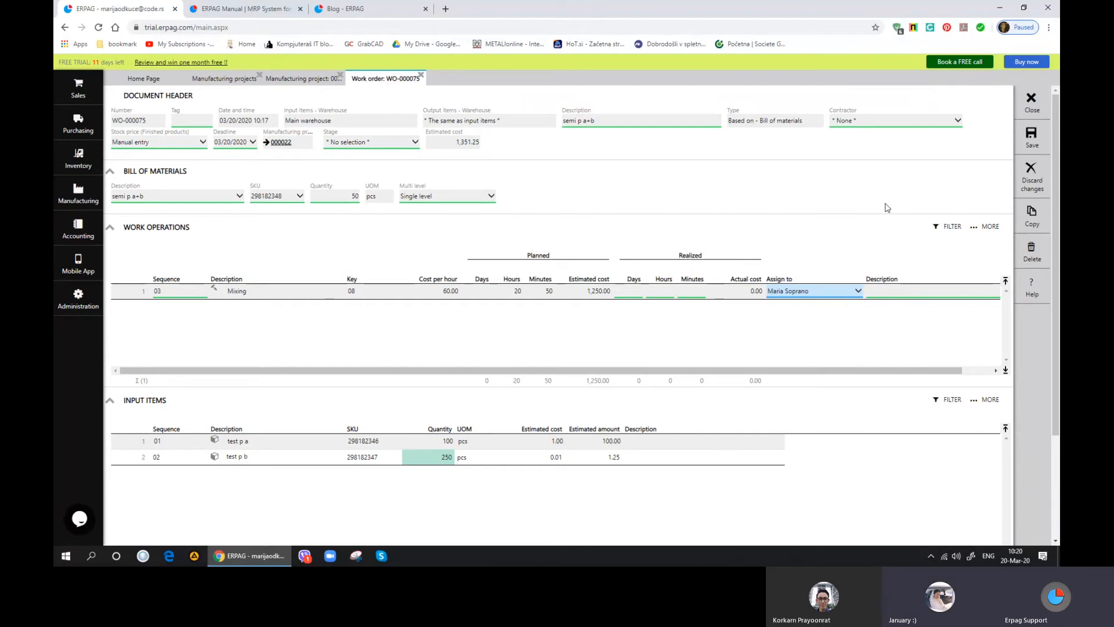
pyautogui.click(1032, 138)
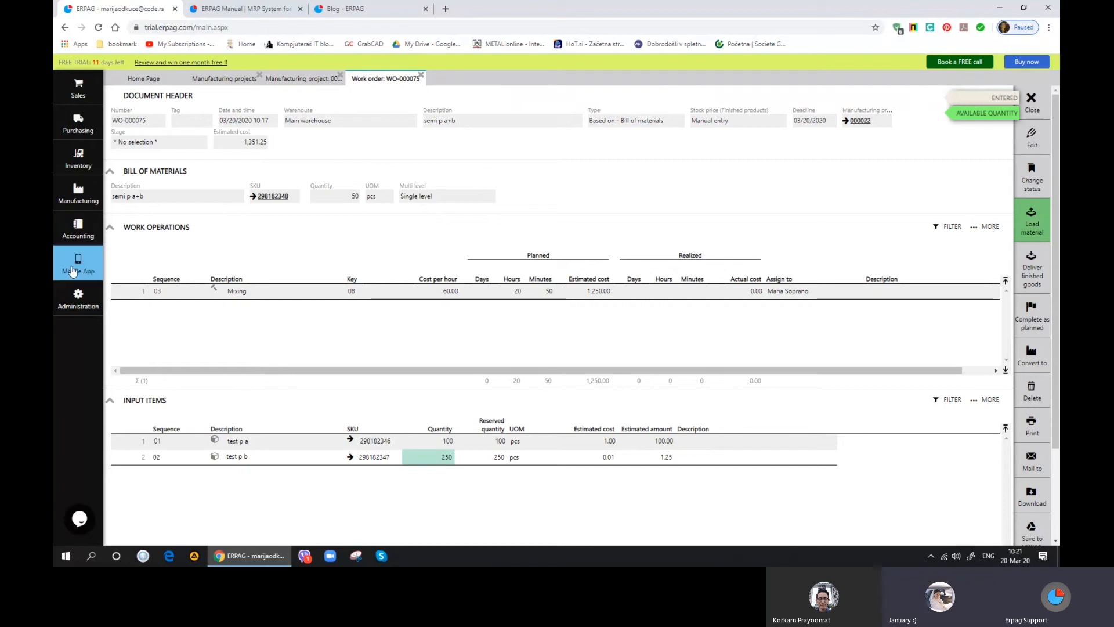
# Step: Open the smartphone inventory app emulator, try to view its manufacturing time sheets, and close the emulator
pyautogui.click(100, 268)
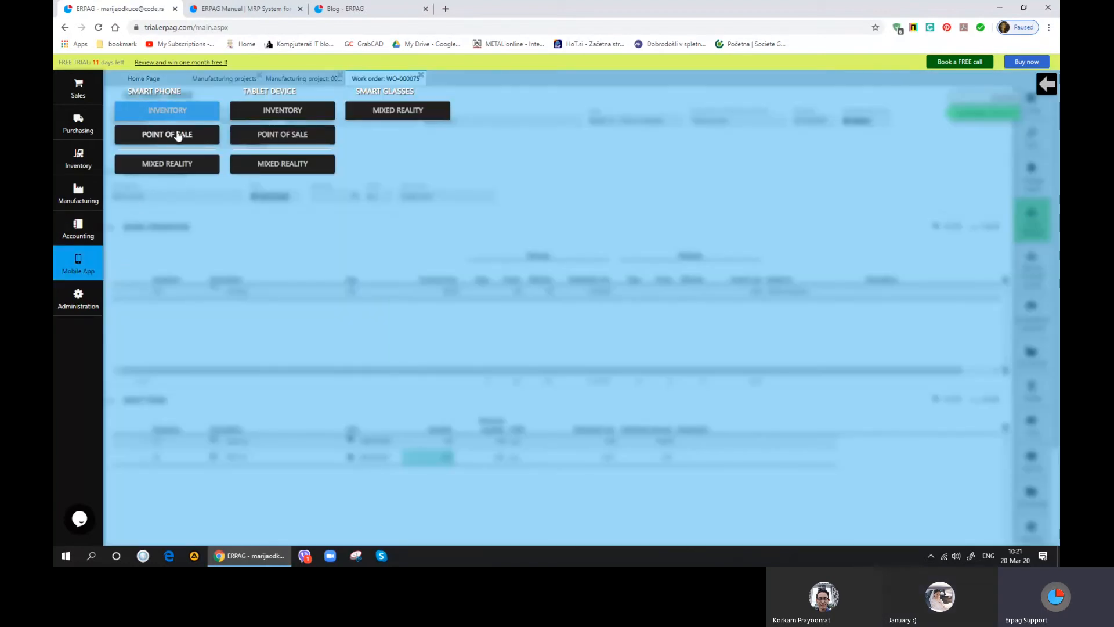
pyautogui.click(185, 117)
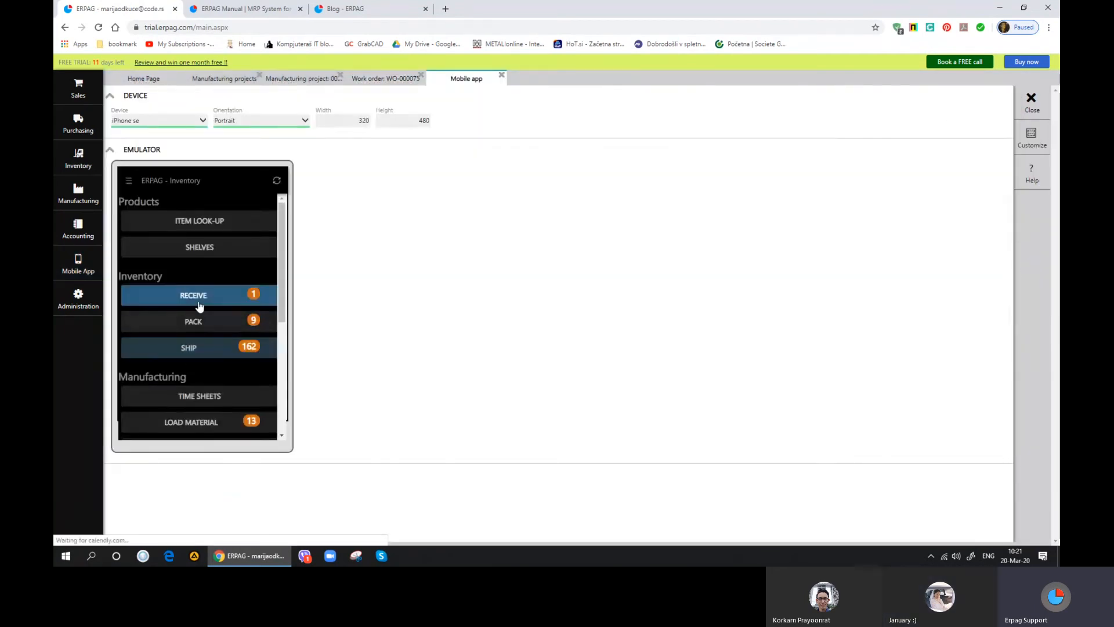
pyautogui.scroll(-1, 211, 334)
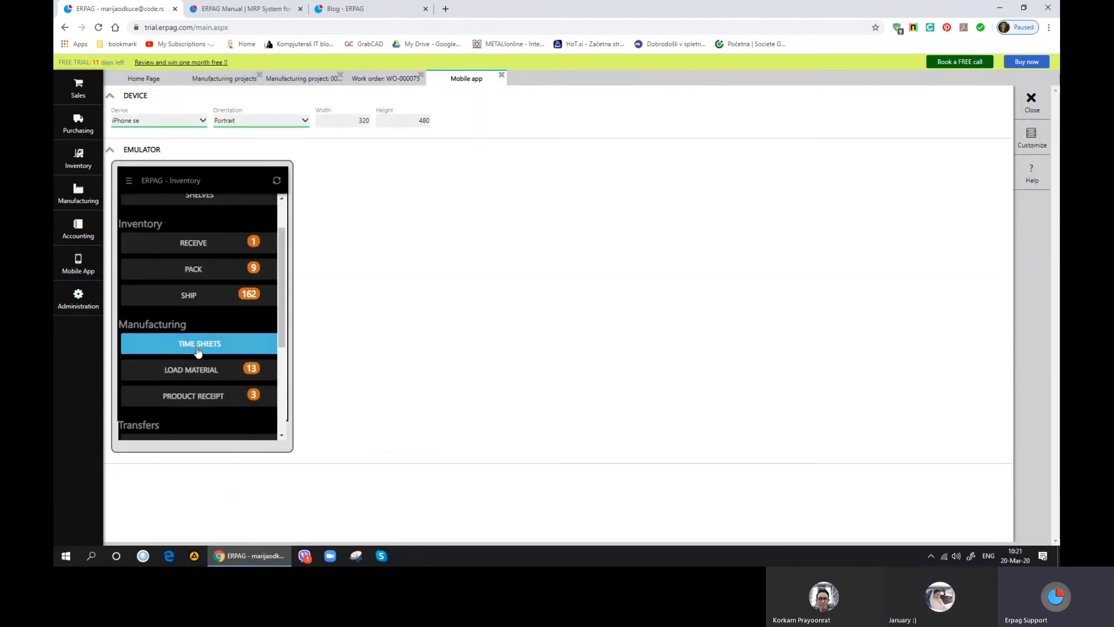
pyautogui.click(190, 344)
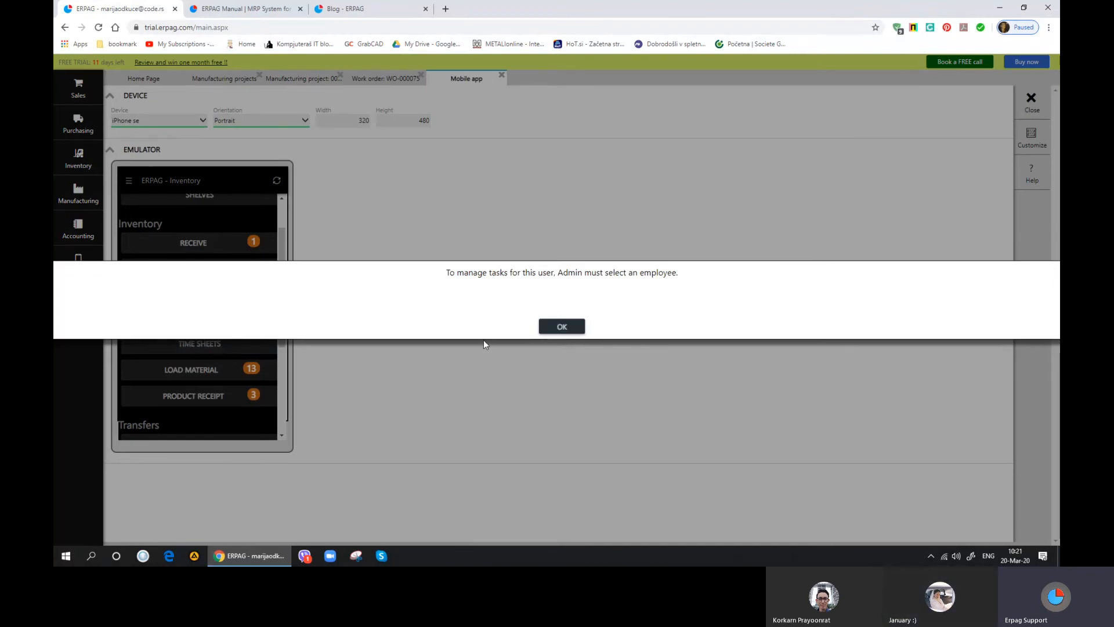
pyautogui.click(562, 326)
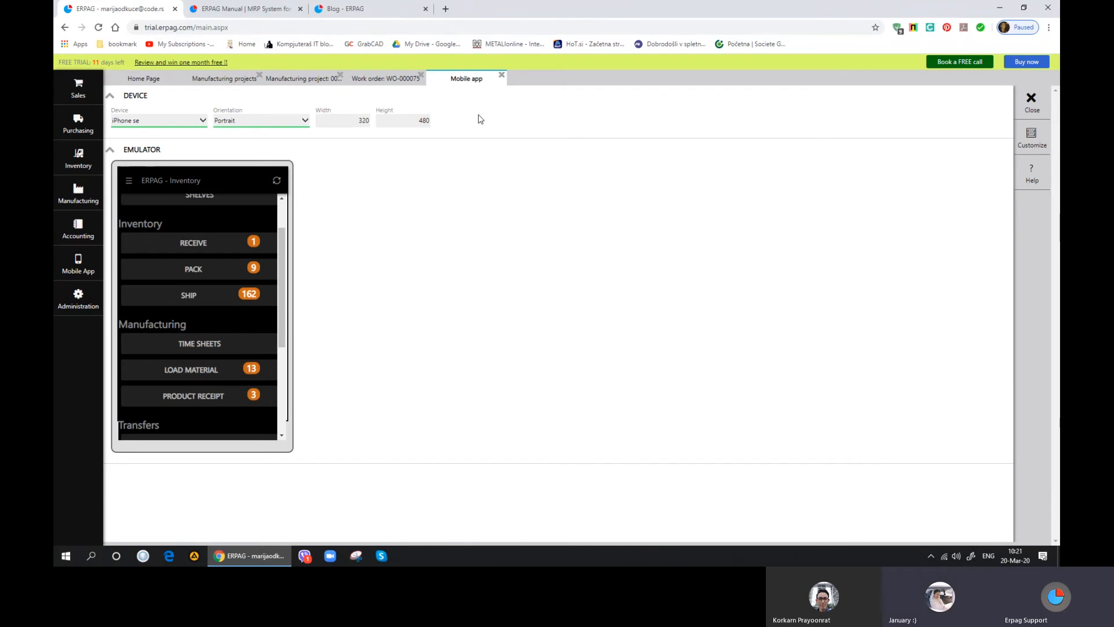
pyautogui.click(501, 75)
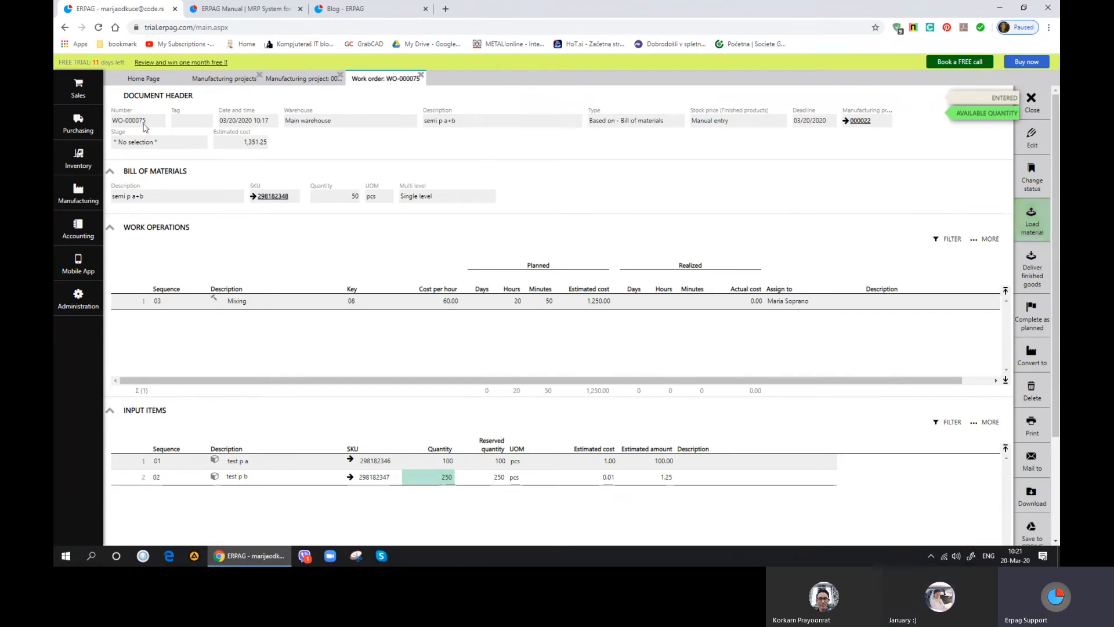
# Step: In employee 0002's time sheet, start the stopwatch for the Mixing operation and stop the one for Assemble
pyautogui.click(78, 195)
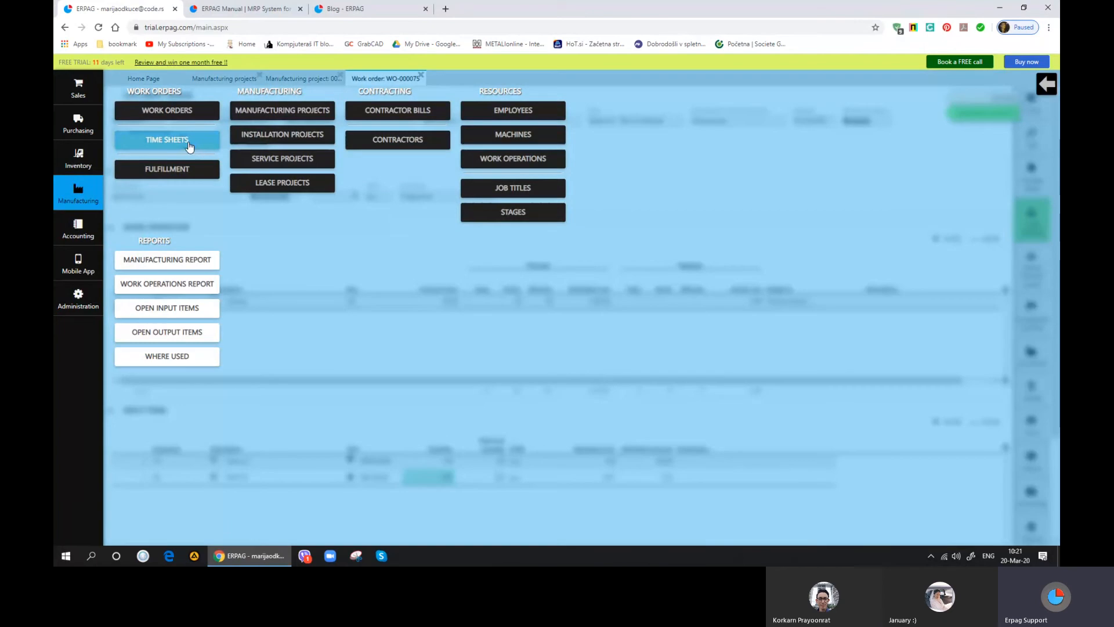
pyautogui.click(174, 140)
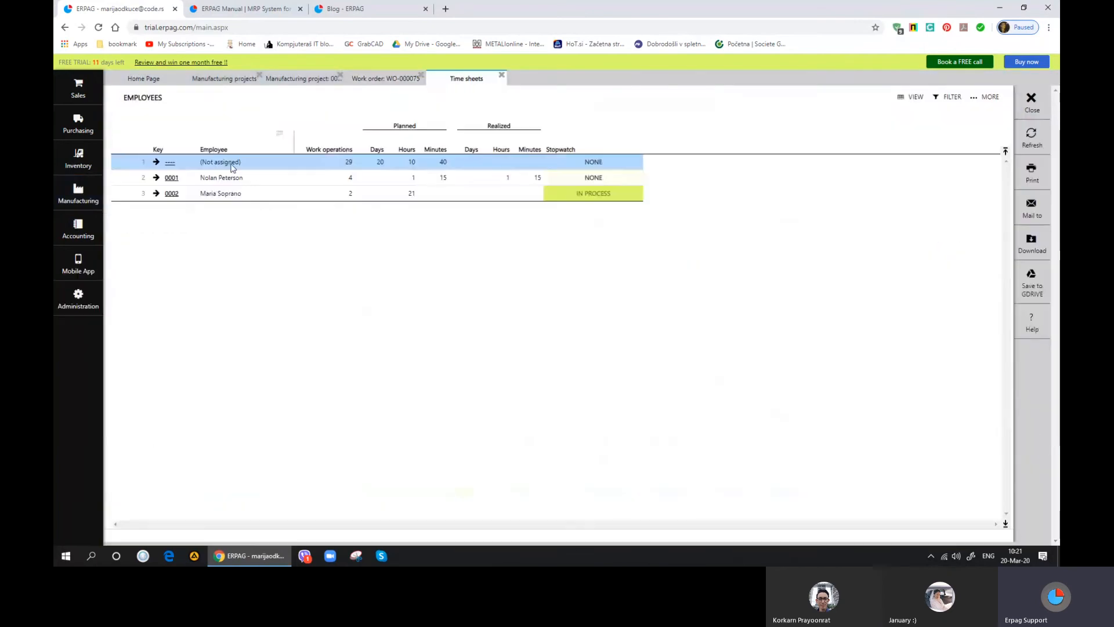
pyautogui.click(177, 197)
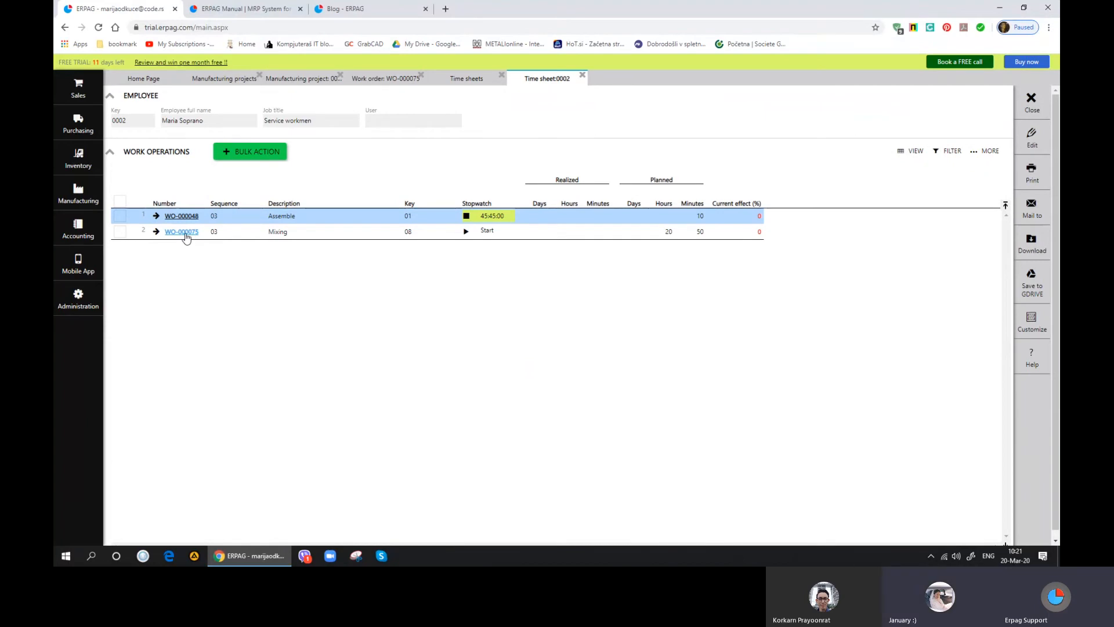
pyautogui.click(467, 232)
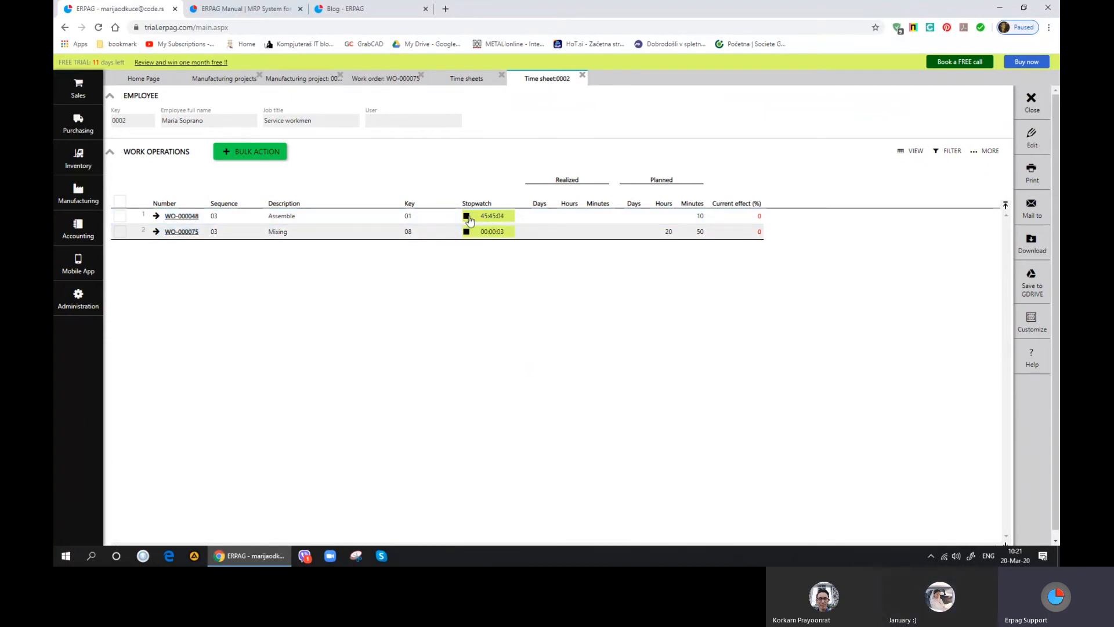
pyautogui.click(467, 216)
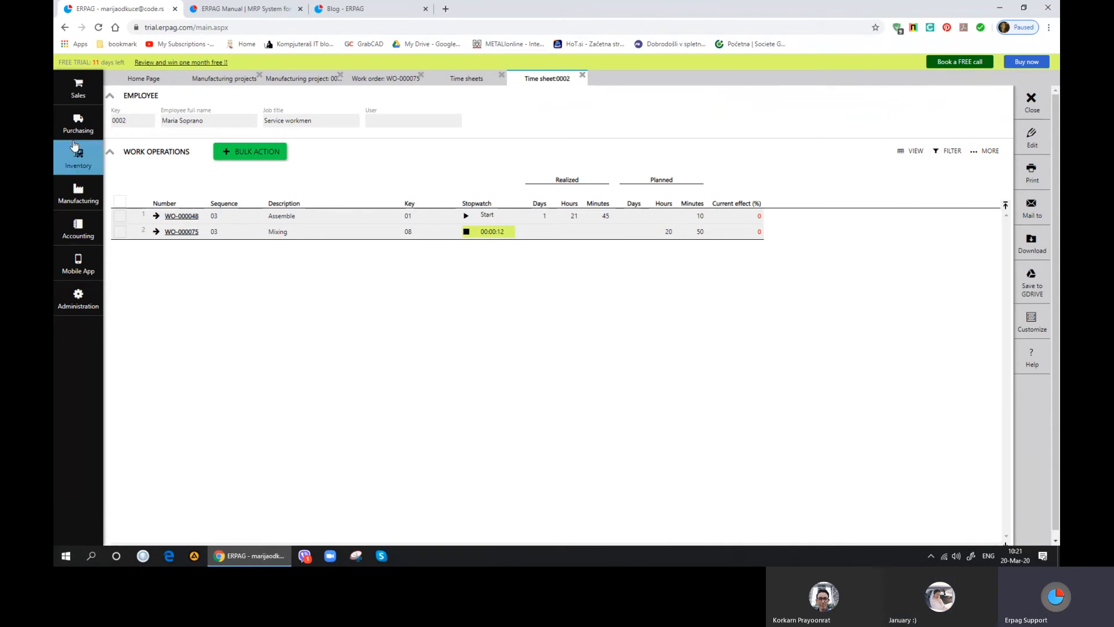
# Step: Find the Assemble operation's sub assembly a+n work order in the work orders list, examine its realized time and actual cost, and close it
pyautogui.click(77, 192)
pyautogui.click(181, 119)
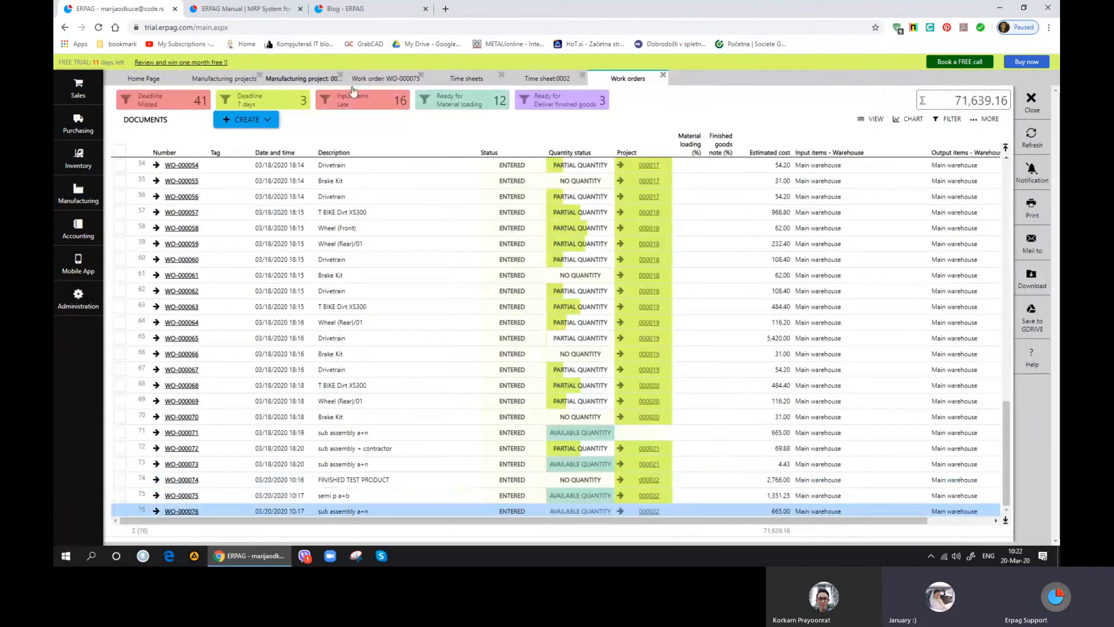
pyautogui.click(549, 78)
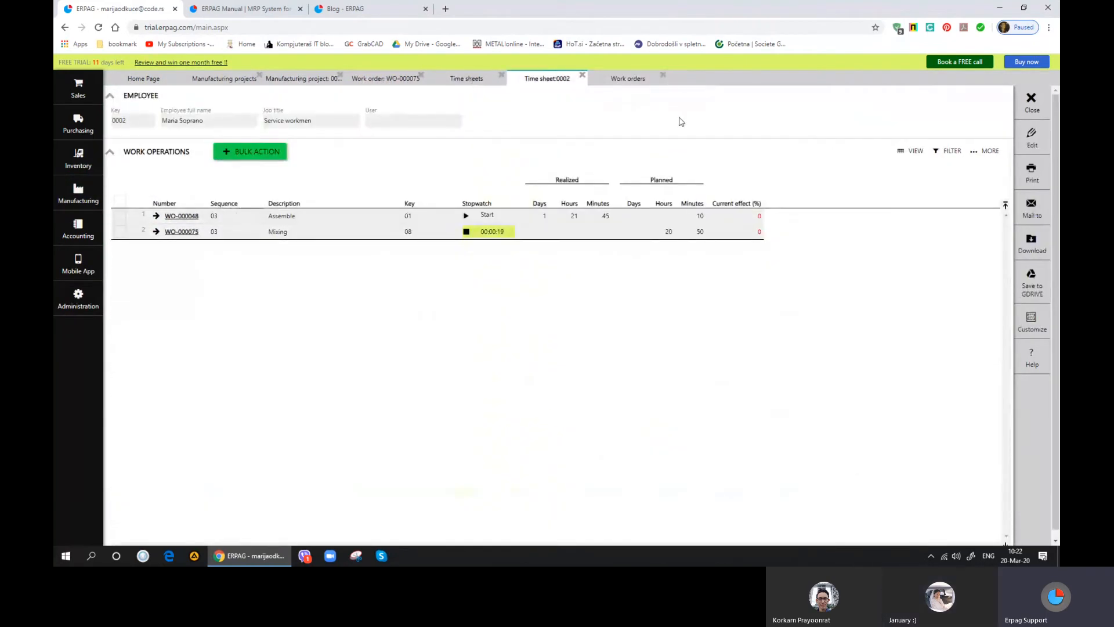
pyautogui.click(623, 80)
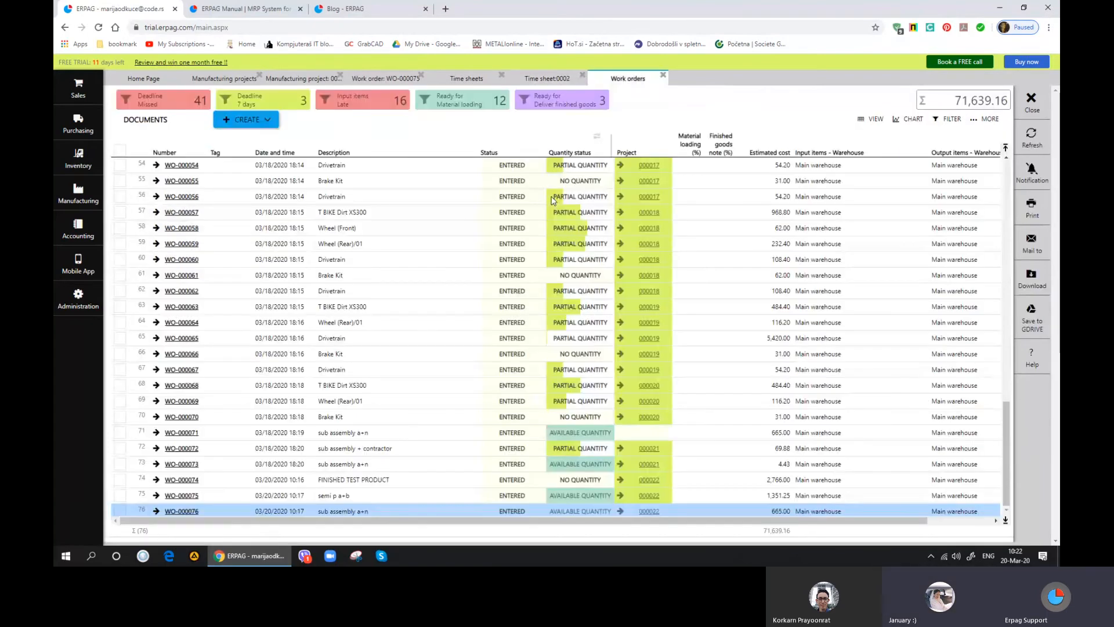
pyautogui.scroll(2, 214, 319)
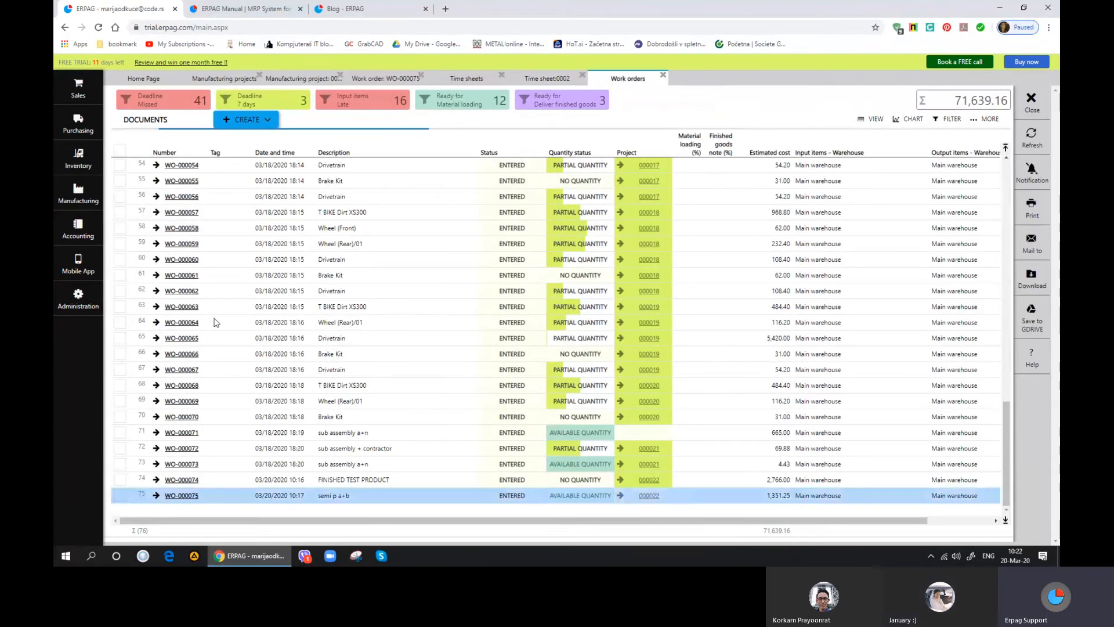
pyautogui.scroll(1, 217, 321)
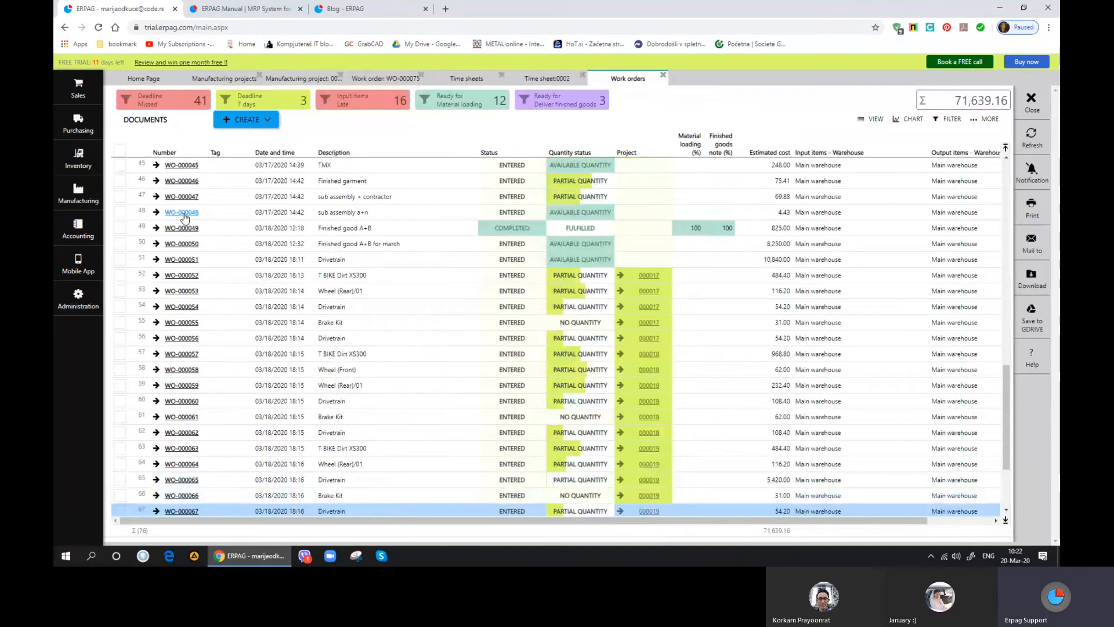
pyautogui.click(179, 211)
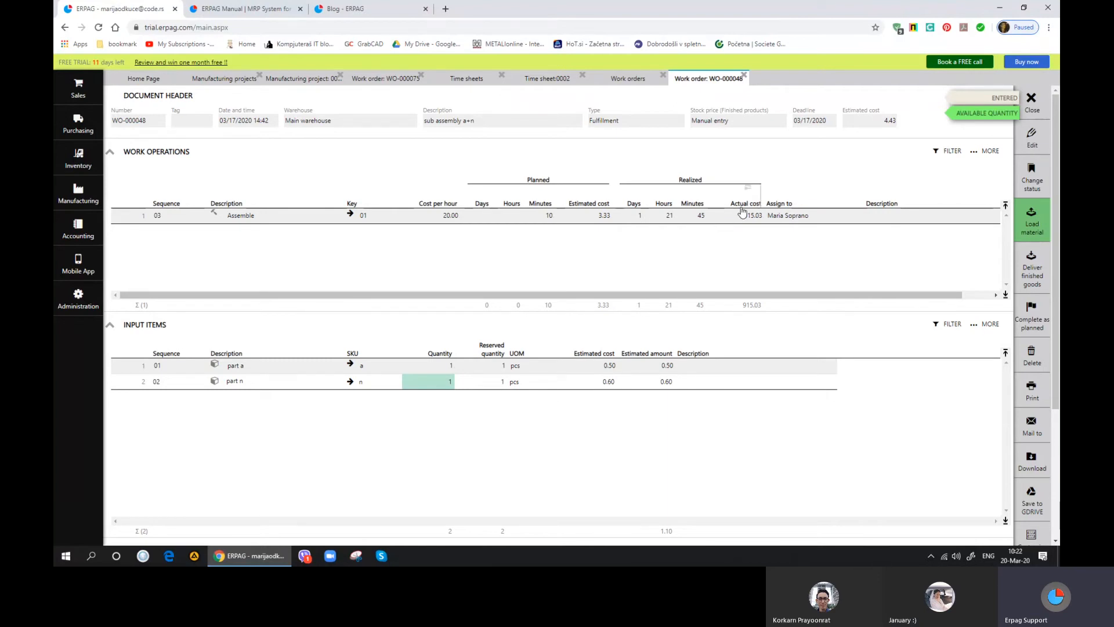
pyautogui.click(743, 78)
# Step: Close the work orders list, stop the Mixing stopwatch in employee 0002's time sheet, and close the time sheets
pyautogui.click(662, 74)
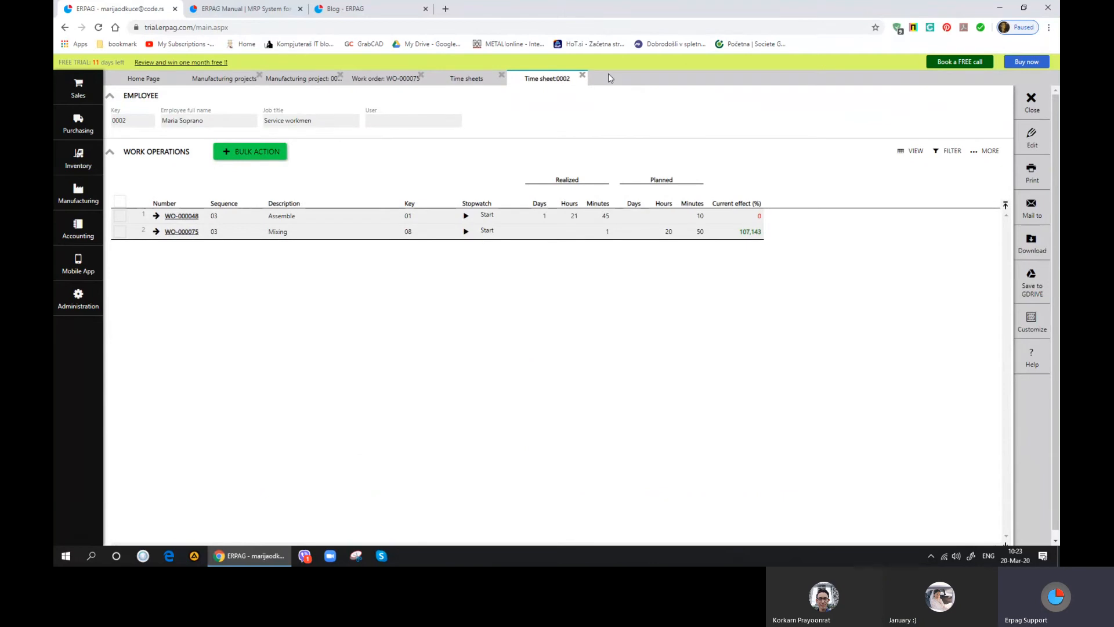
pyautogui.click(582, 76)
pyautogui.click(501, 75)
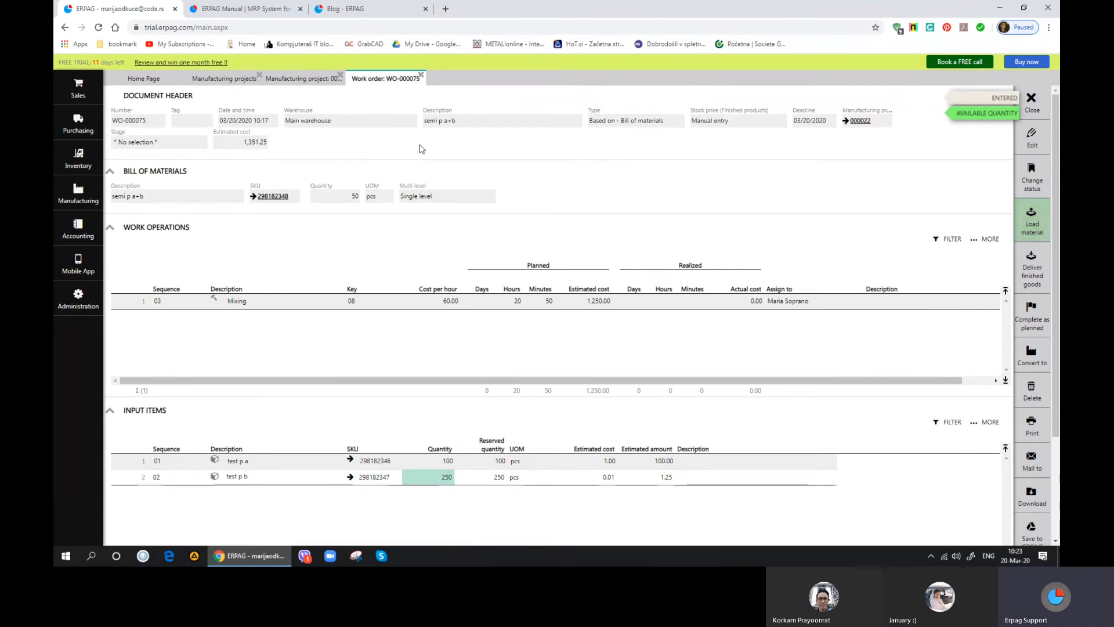
# Step: Reopen the time sheets overview to check each employee's planned and realized time, then close it
pyautogui.click(82, 204)
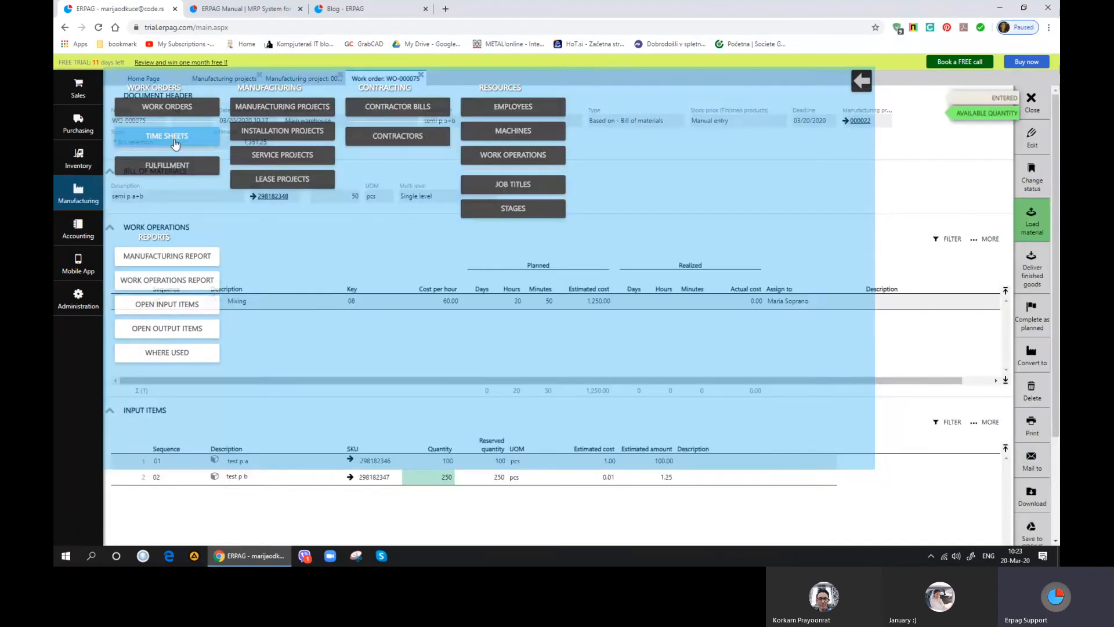
pyautogui.click(173, 139)
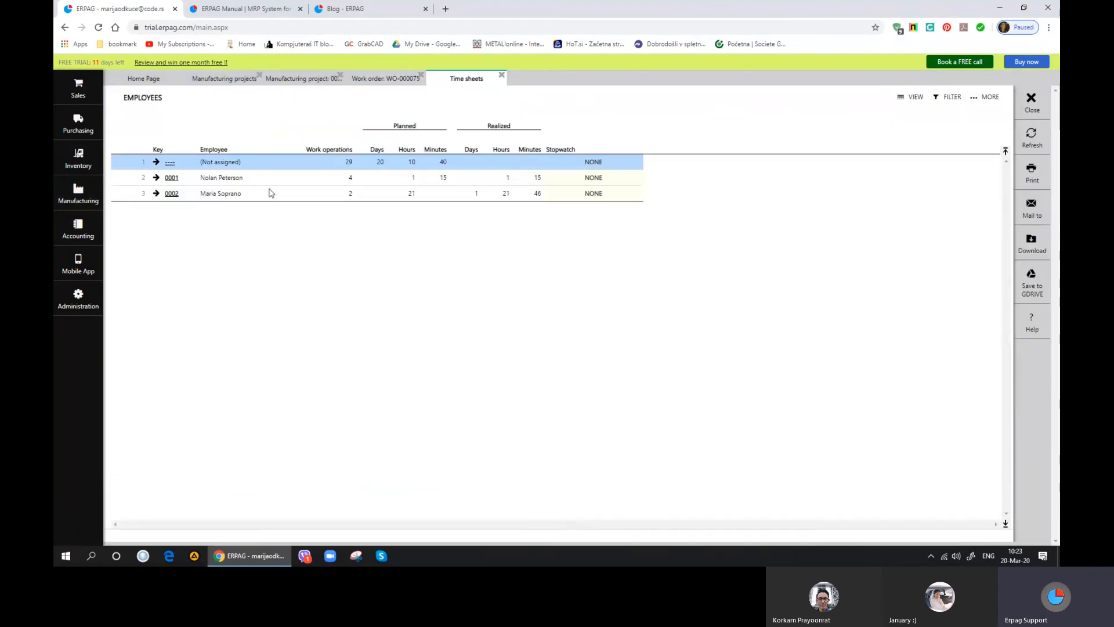
pyautogui.click(503, 76)
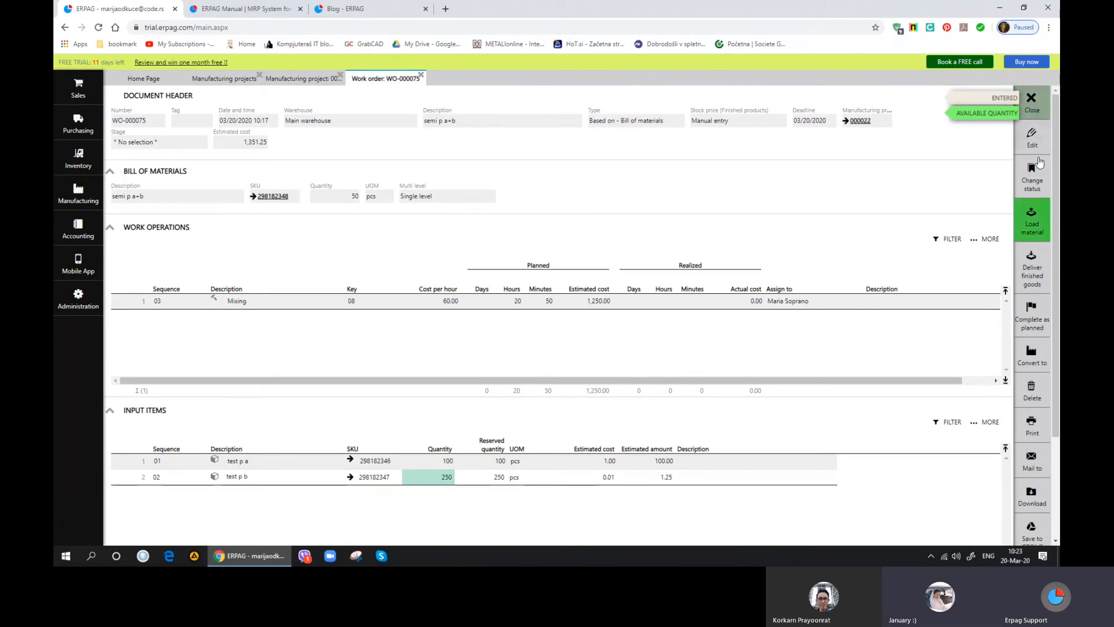
# Step: Close and reopen the semi p a+b work order to review the Mixing operation's realized time and actual cost
pyautogui.click(1031, 101)
pyautogui.click(323, 376)
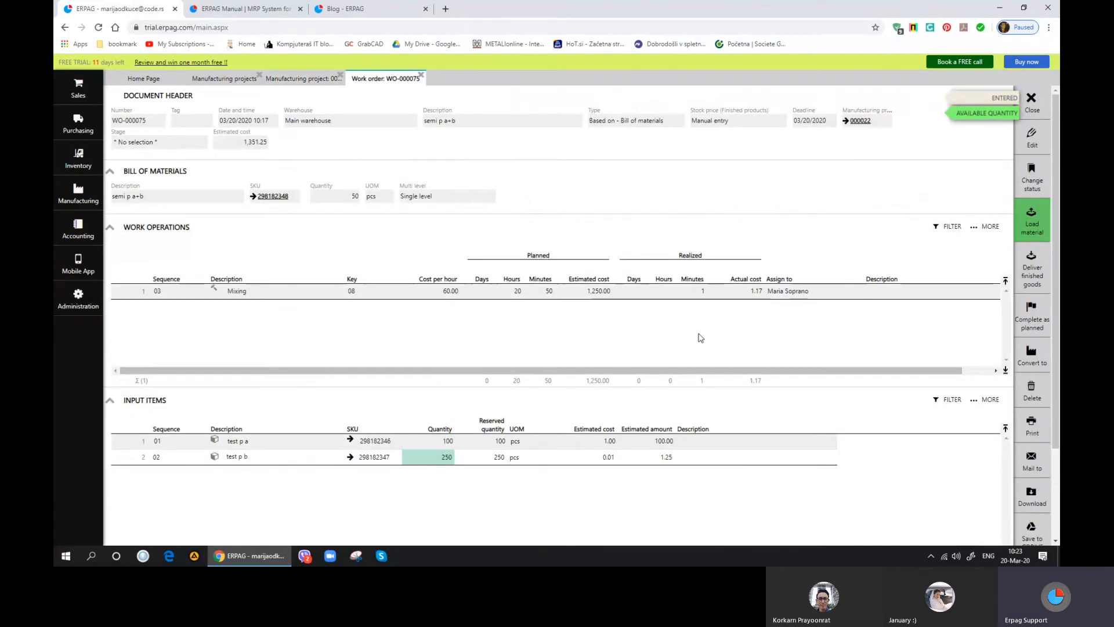
pyautogui.scroll(-3, 661, 417)
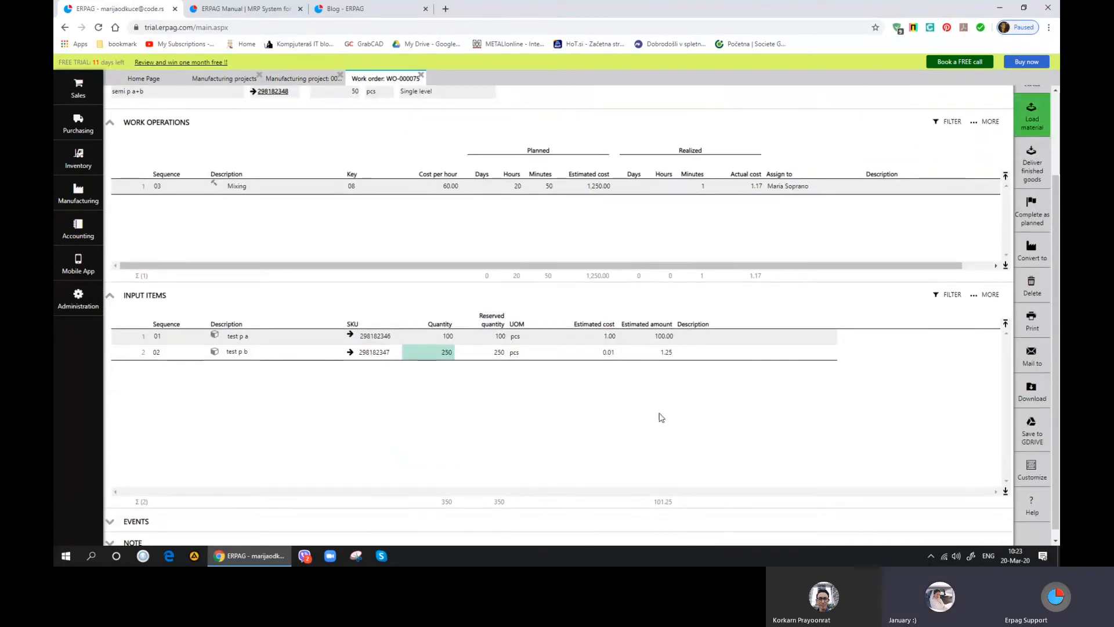
pyautogui.scroll(3, 437, 392)
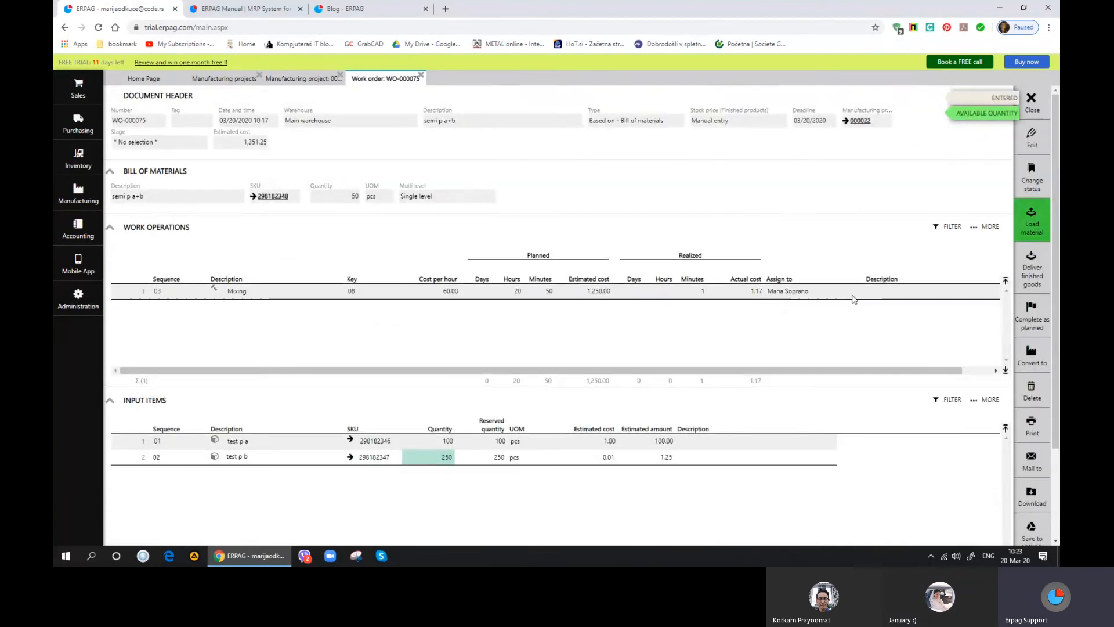
# Step: Load material on the semi p a+b work order with 50 pcs of test p a and 200 pcs of test p b, and post the document
pyautogui.click(1027, 231)
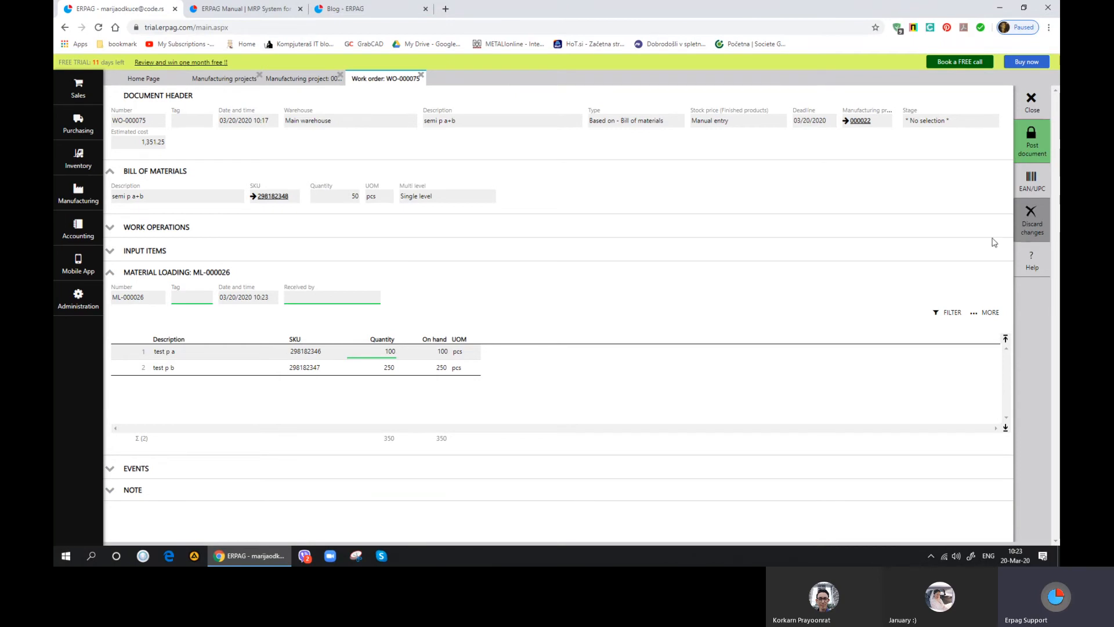
pyautogui.doubleClick(363, 351)
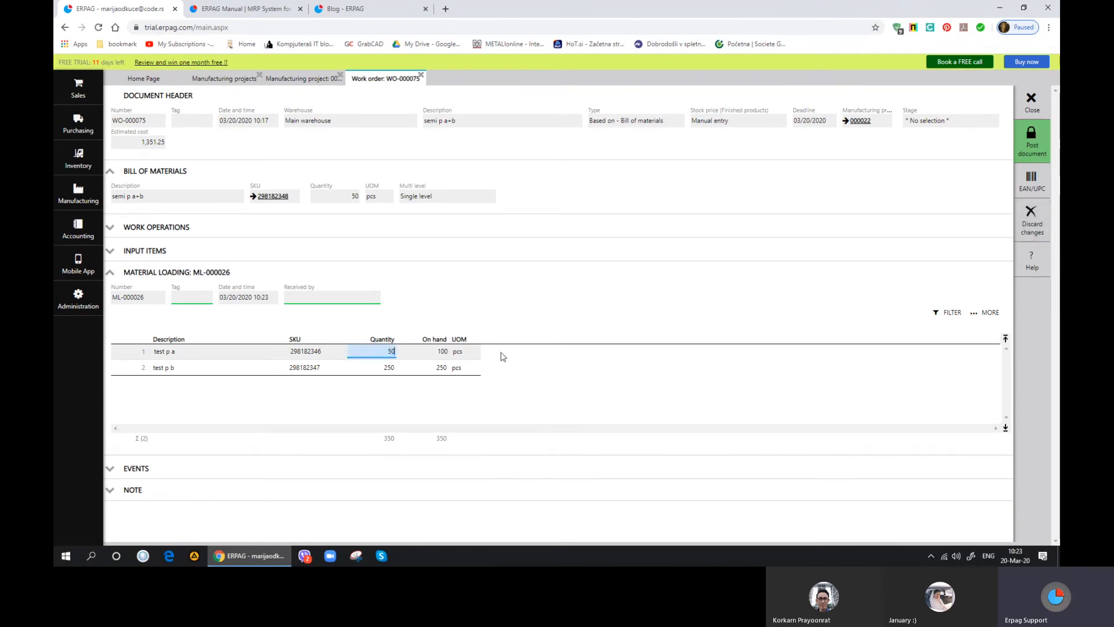
pyautogui.write('50')
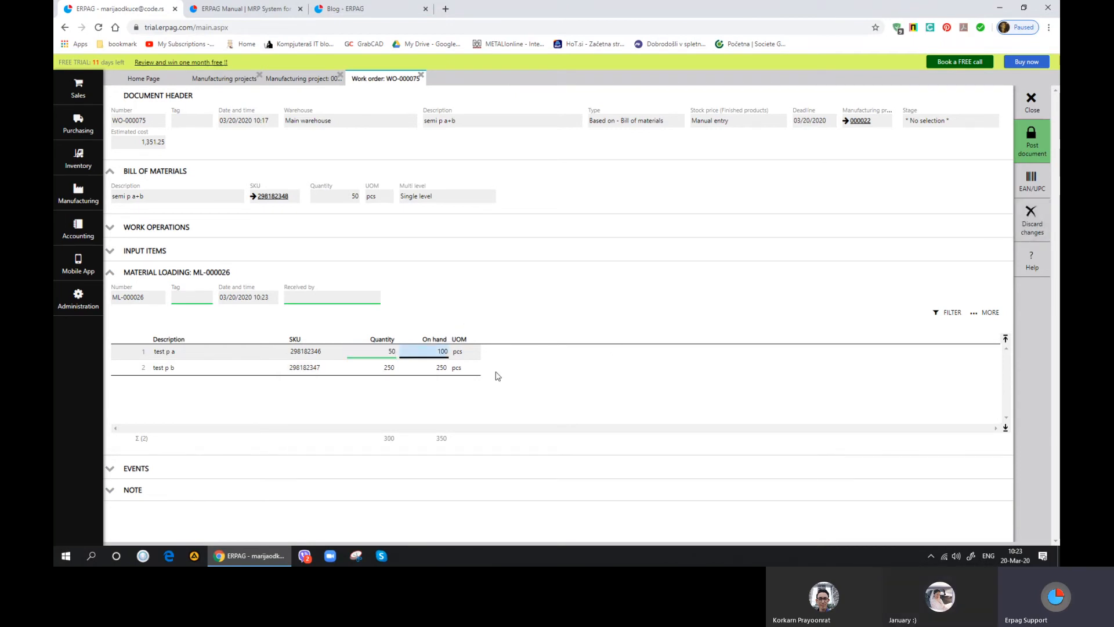
pyautogui.doubleClick(378, 368)
pyautogui.write('20')
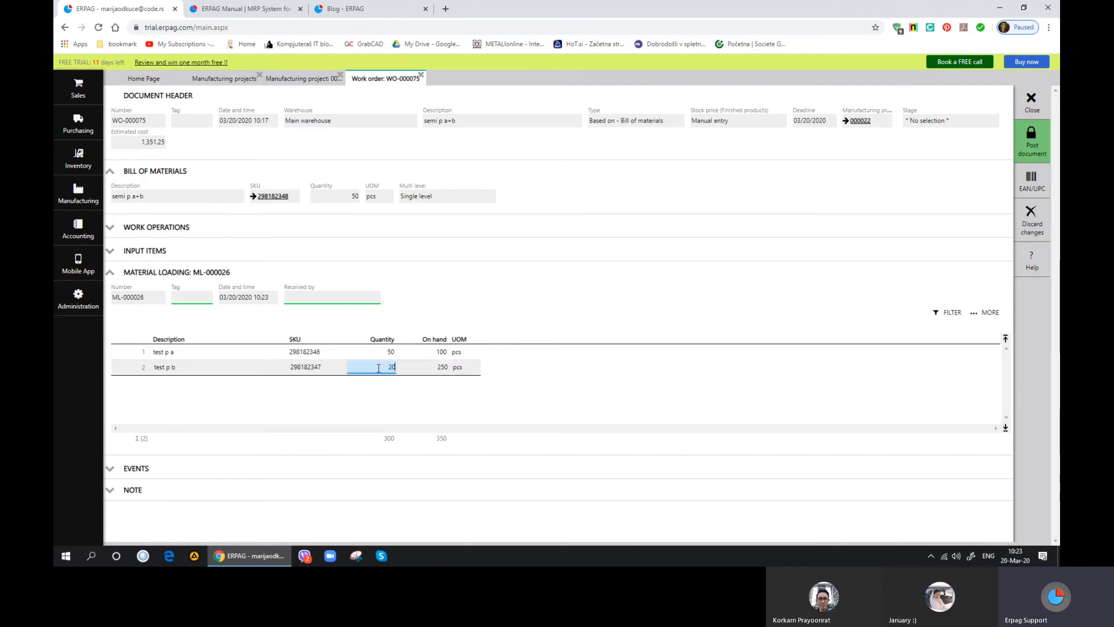
pyautogui.write('0')
pyautogui.press('Tab')
pyautogui.click(1043, 143)
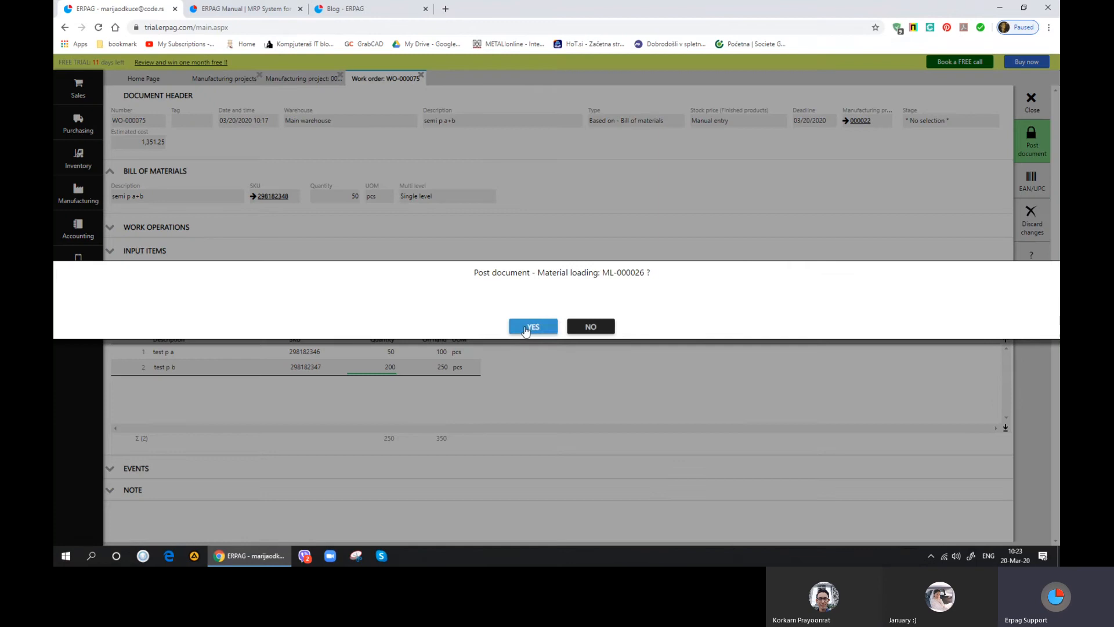
pyautogui.click(540, 328)
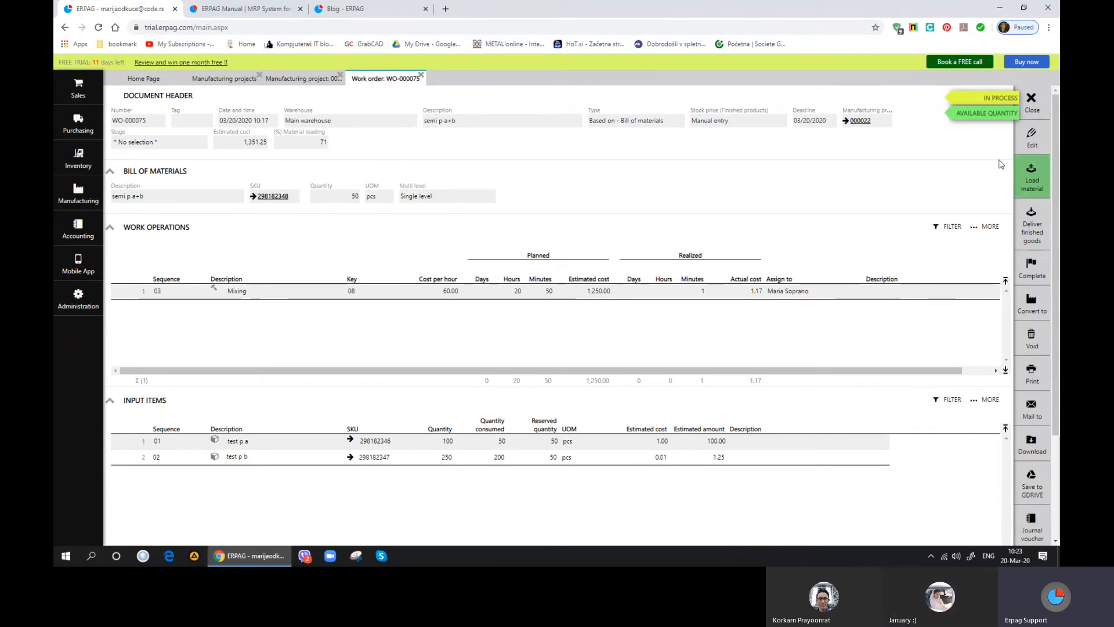
# Step: Load another 50 pcs of test p a and 50 pcs of test p b on the semi p a+b work order and post it
pyautogui.click(1026, 168)
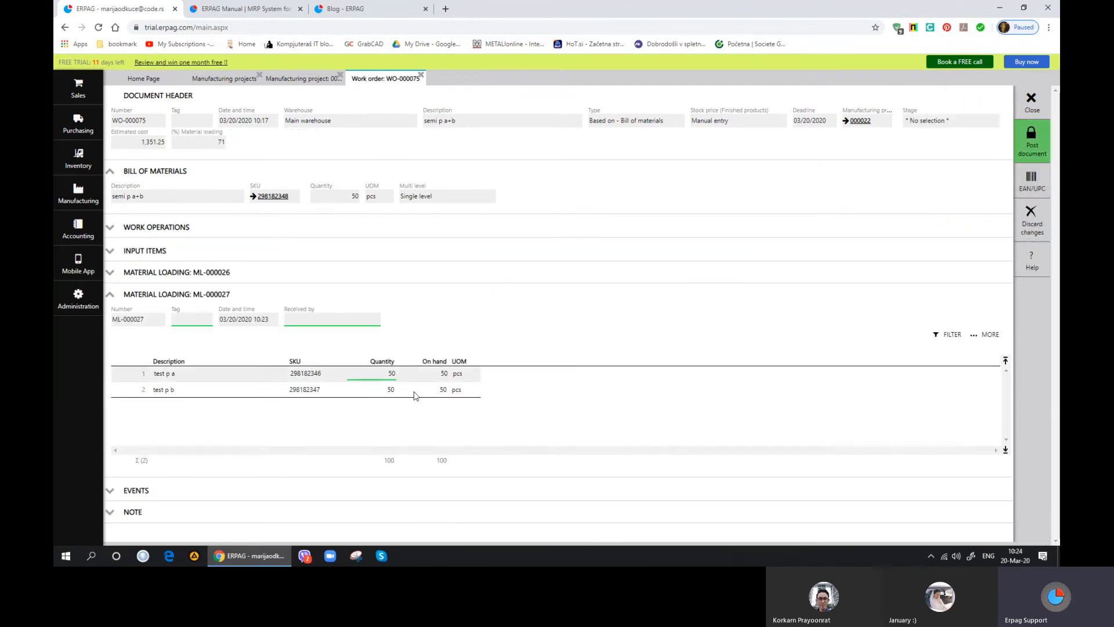
pyautogui.click(1030, 145)
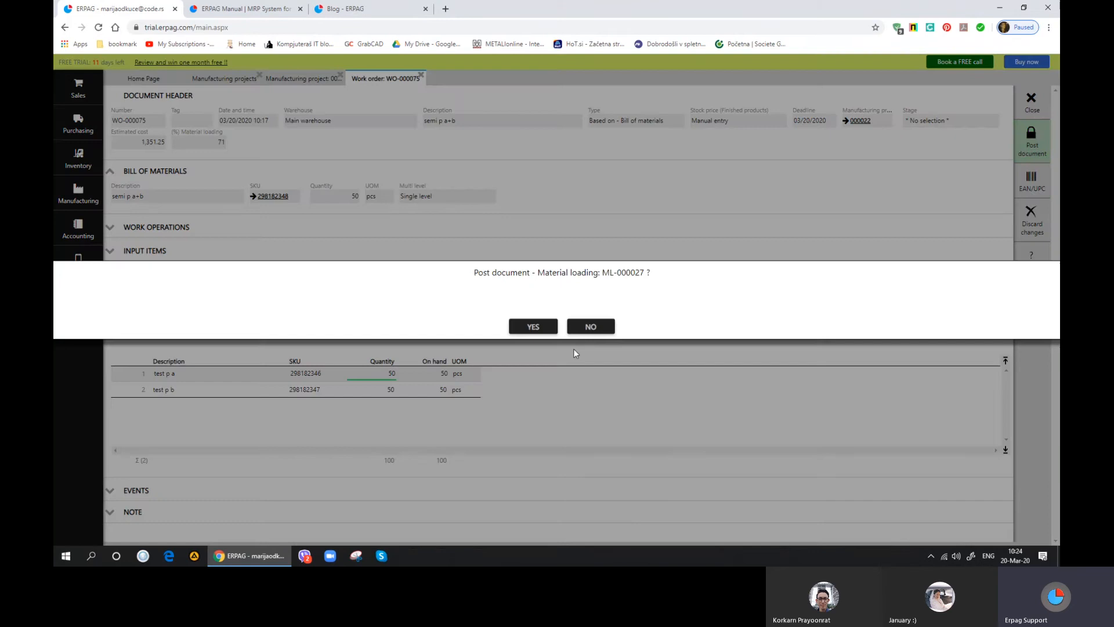
pyautogui.click(540, 327)
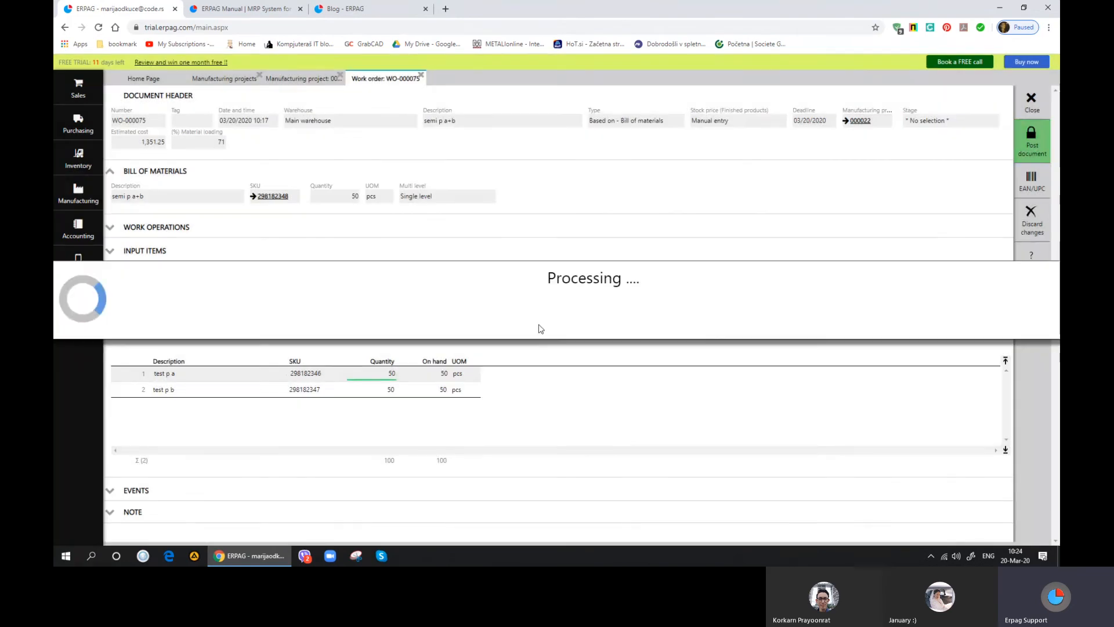
pyautogui.click(1031, 232)
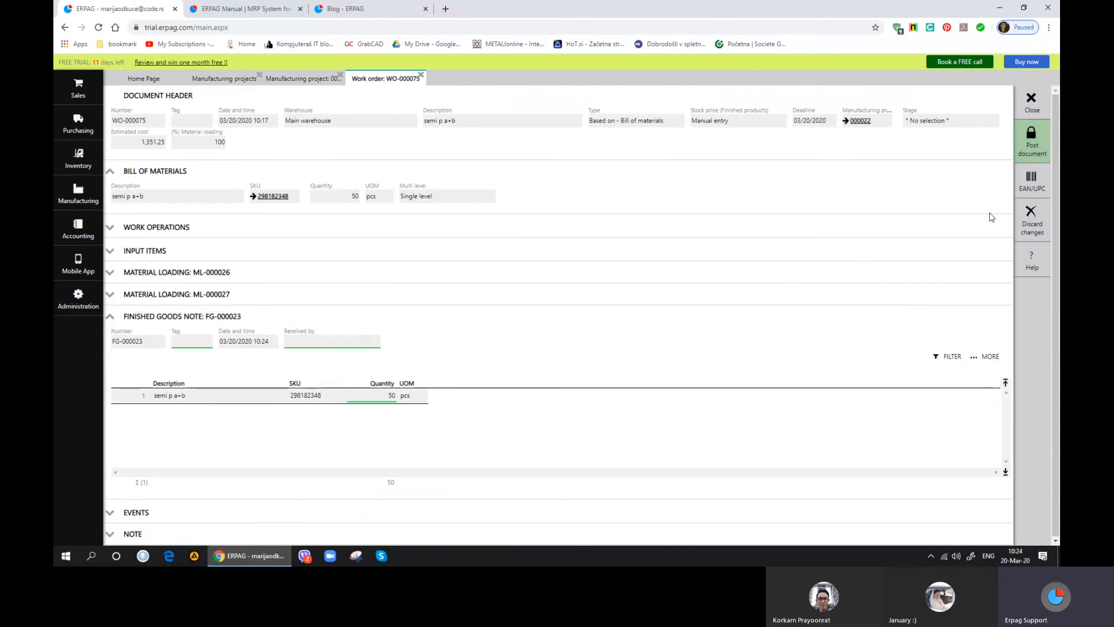
pyautogui.click(1031, 182)
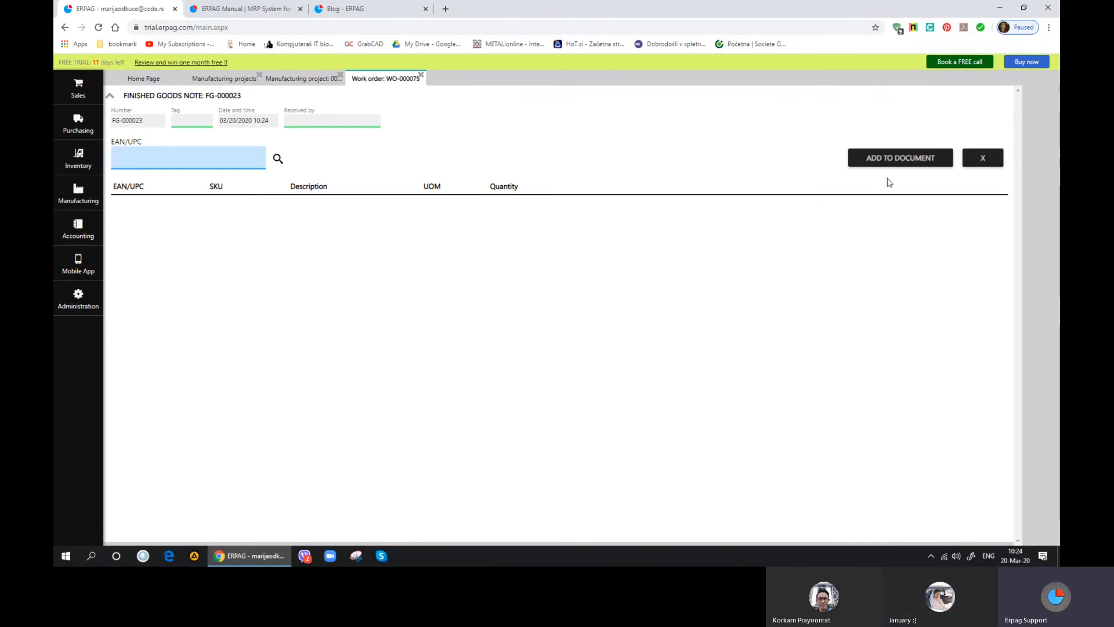
pyautogui.click(975, 161)
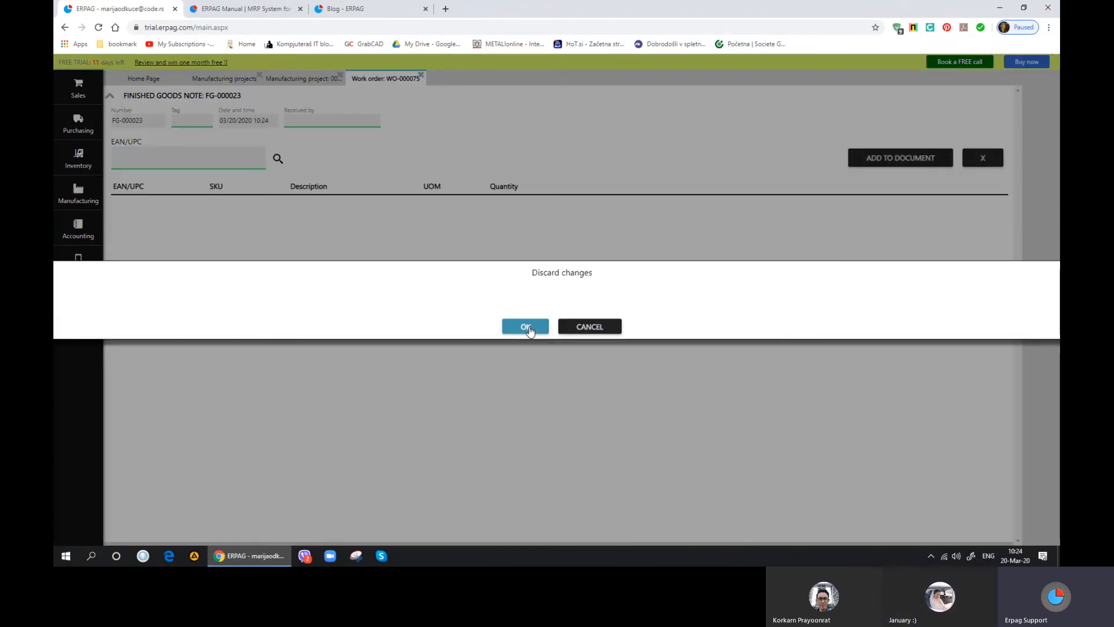
pyautogui.click(525, 327)
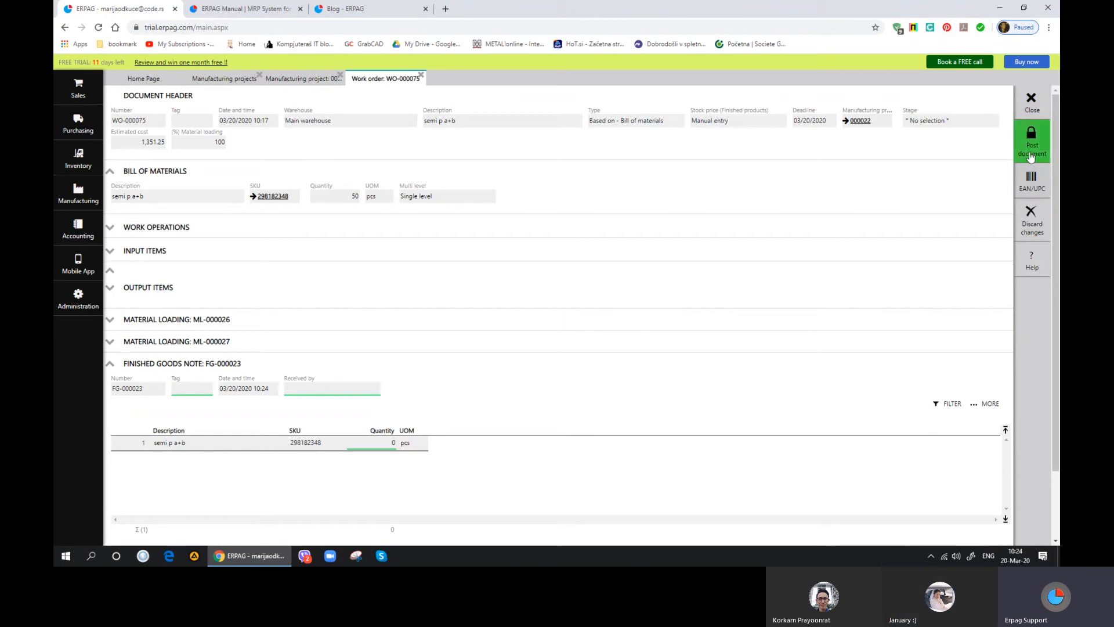
pyautogui.click(1037, 144)
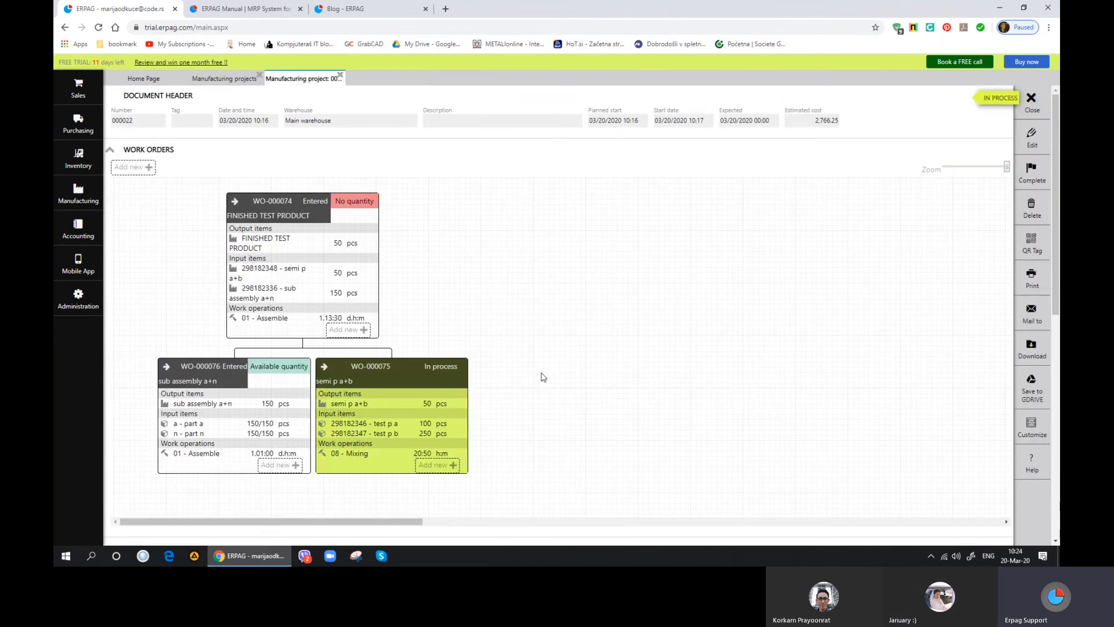
# Step: Reopen the semi p a+b work order, deliver 50 pcs of finished goods, and post the finished goods note
pyautogui.click(407, 362)
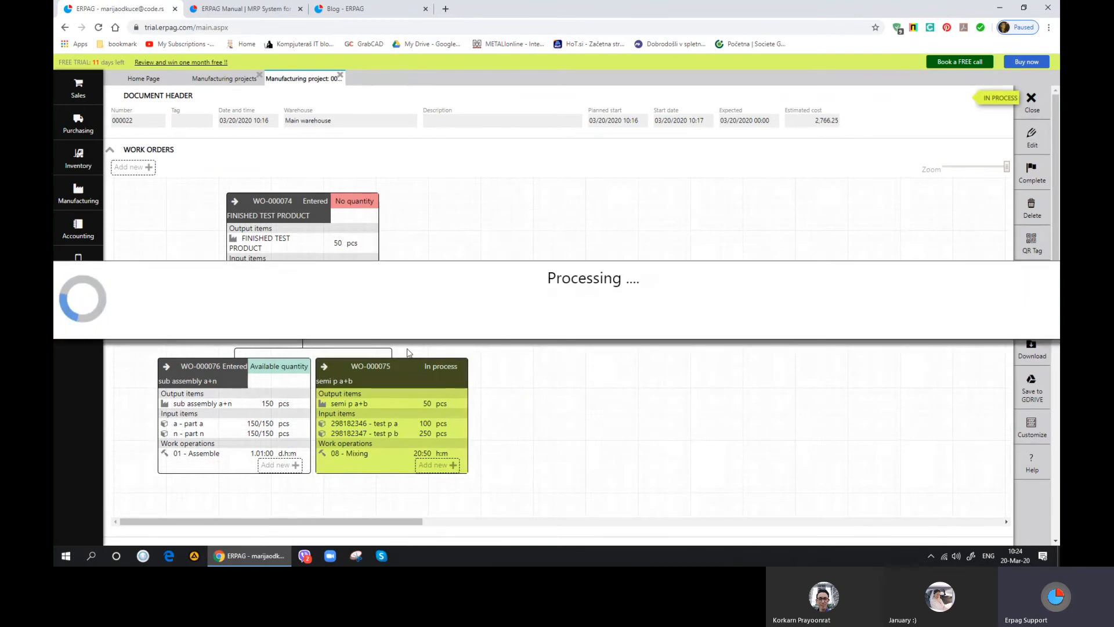
pyautogui.scroll(-3, 518, 441)
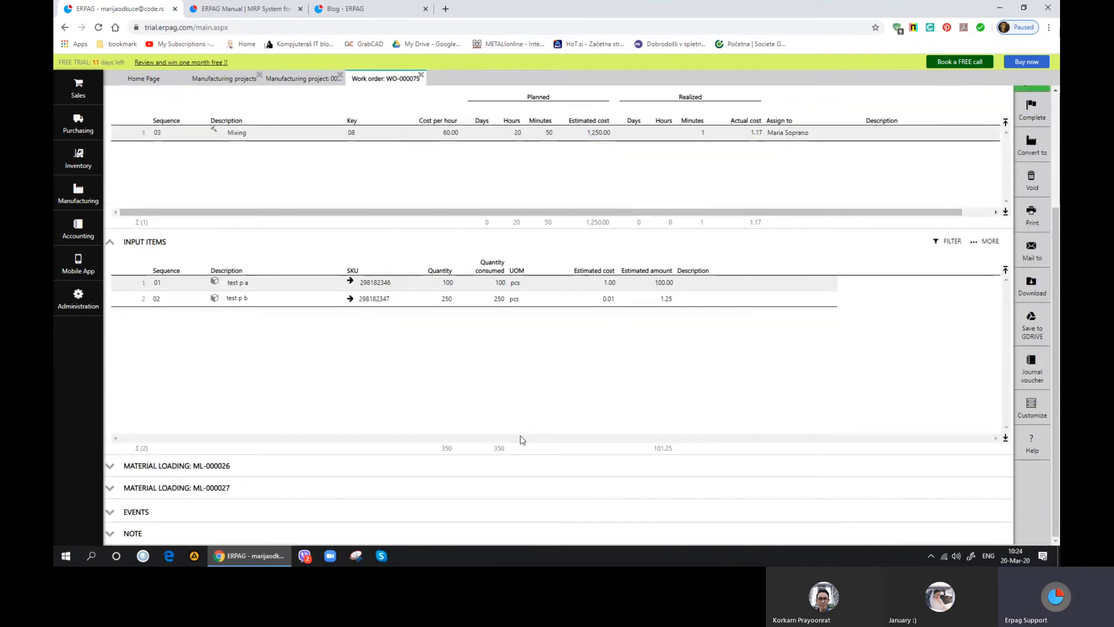
pyautogui.scroll(3, 522, 440)
pyautogui.click(1038, 218)
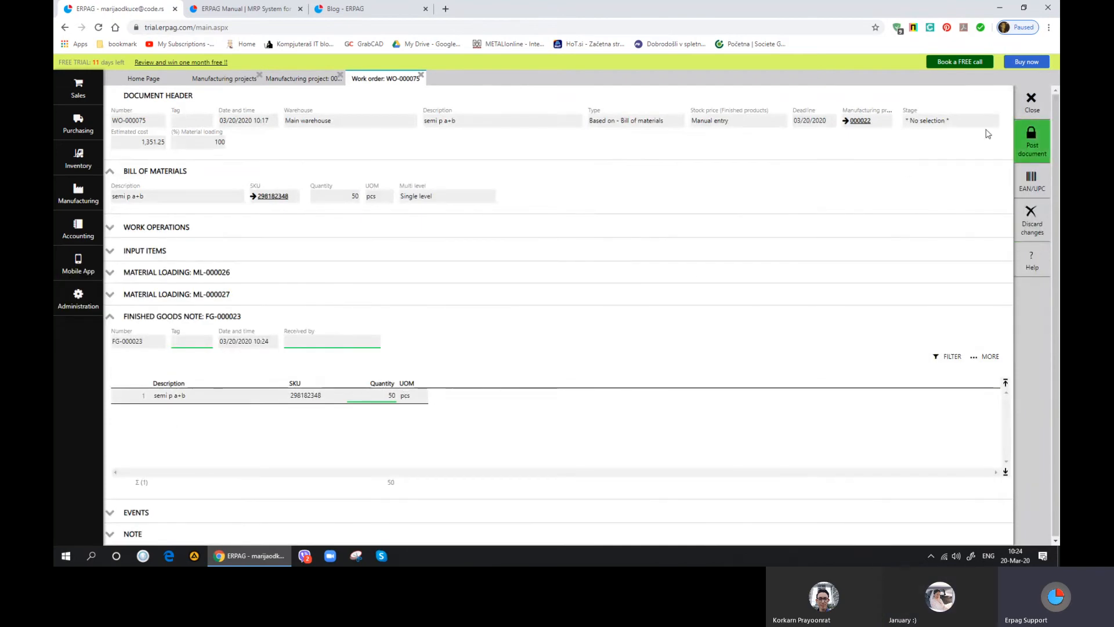
pyautogui.click(1037, 134)
pyautogui.click(532, 327)
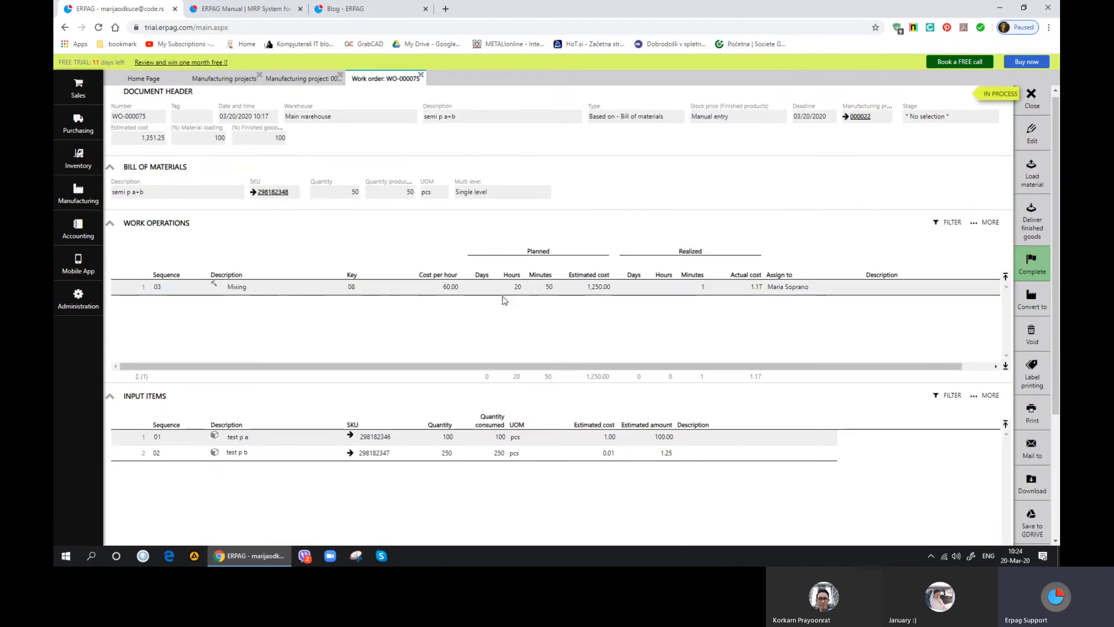
# Step: Review both material loadings and the finished goods note on the semi p a+b work order, then close it
pyautogui.scroll(-3, 529, 288)
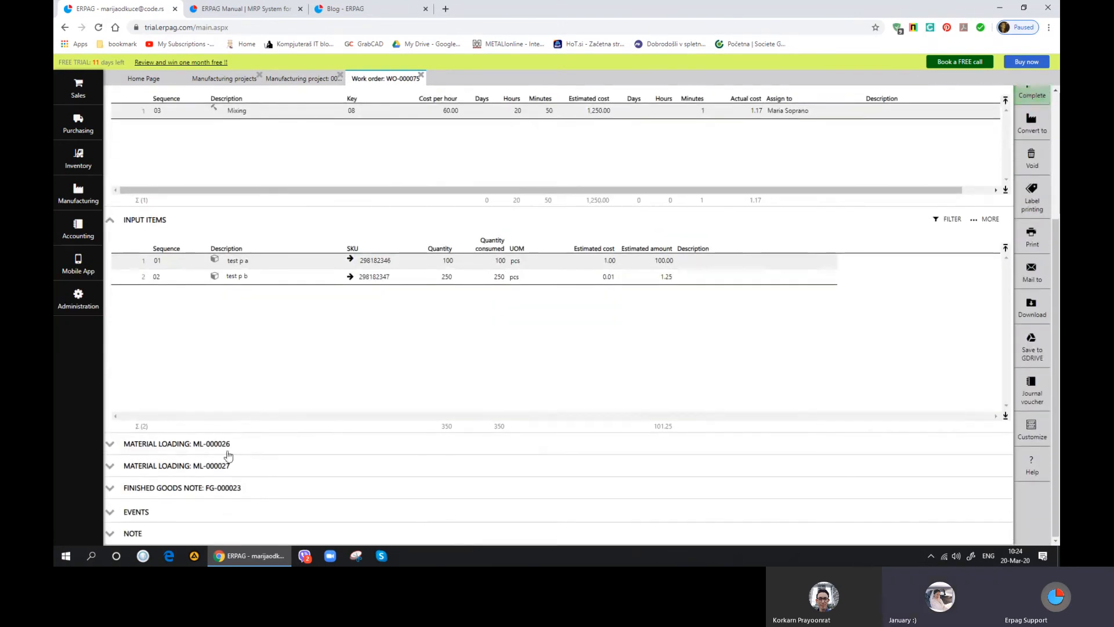
pyautogui.click(227, 445)
pyautogui.scroll(-3, 232, 464)
pyautogui.click(227, 480)
pyautogui.scroll(-3, 302, 463)
pyautogui.scroll(-1, 245, 496)
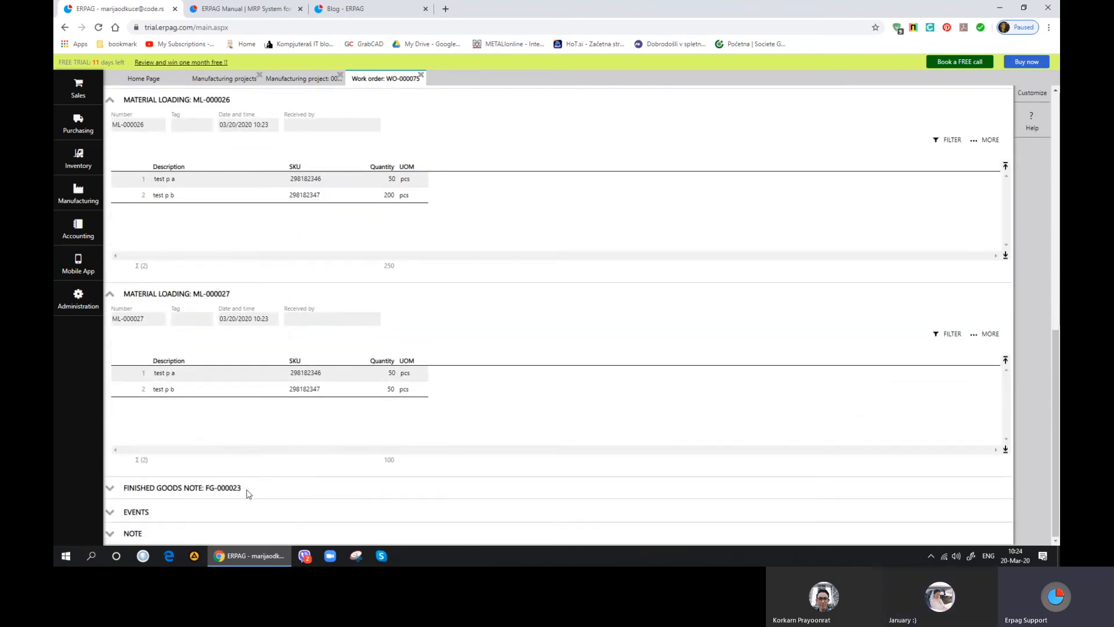
pyautogui.click(250, 491)
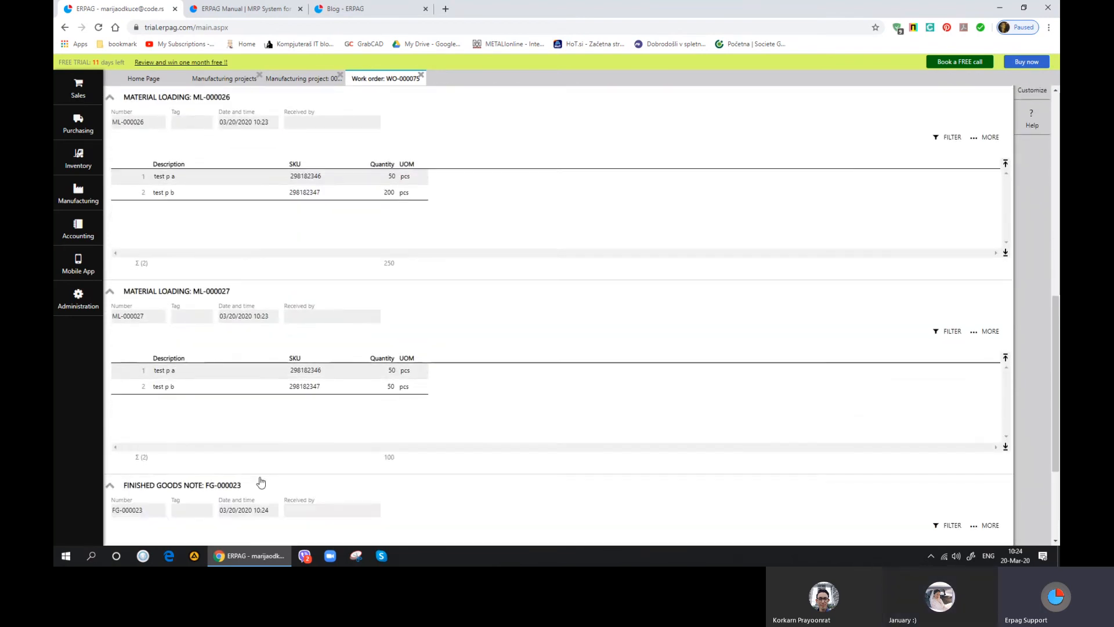
pyautogui.scroll(-2, 264, 482)
pyautogui.scroll(2, 337, 479)
pyautogui.scroll(8, 339, 480)
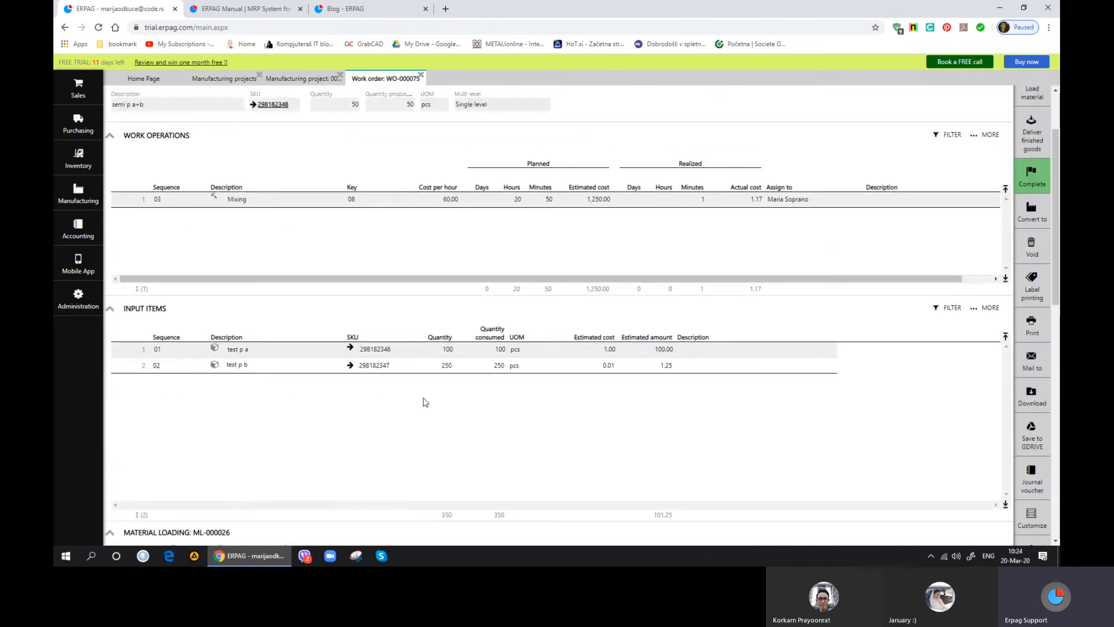
pyautogui.scroll(2, 425, 402)
pyautogui.click(420, 76)
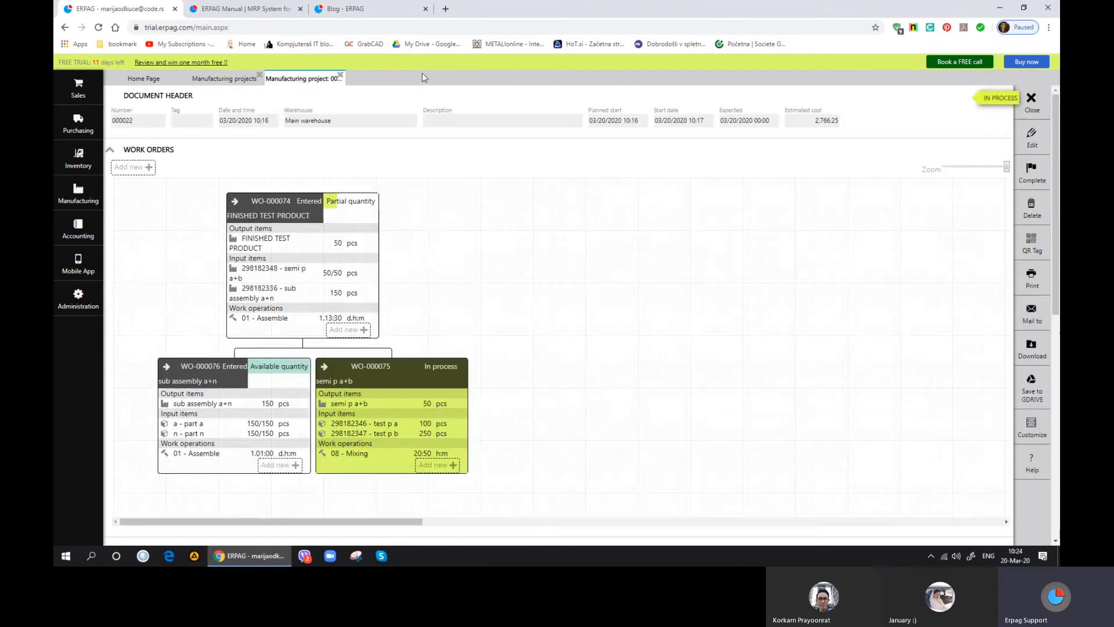
# Step: Complete the semi p a+b work order from the manufacturing project and close it
pyautogui.click(328, 370)
pyautogui.click(1032, 266)
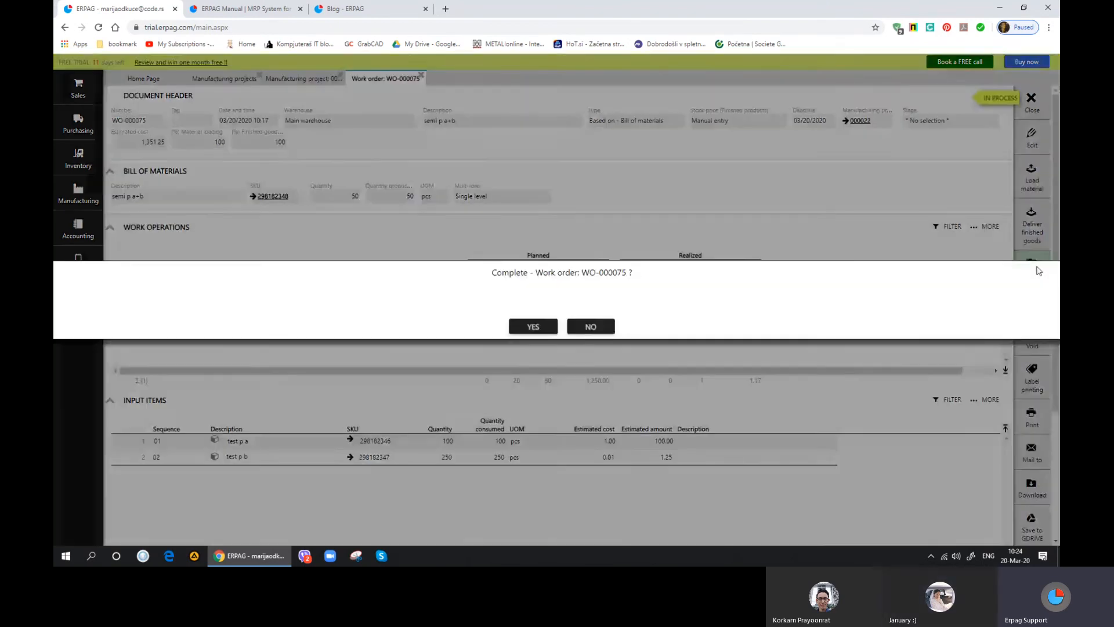
pyautogui.click(543, 329)
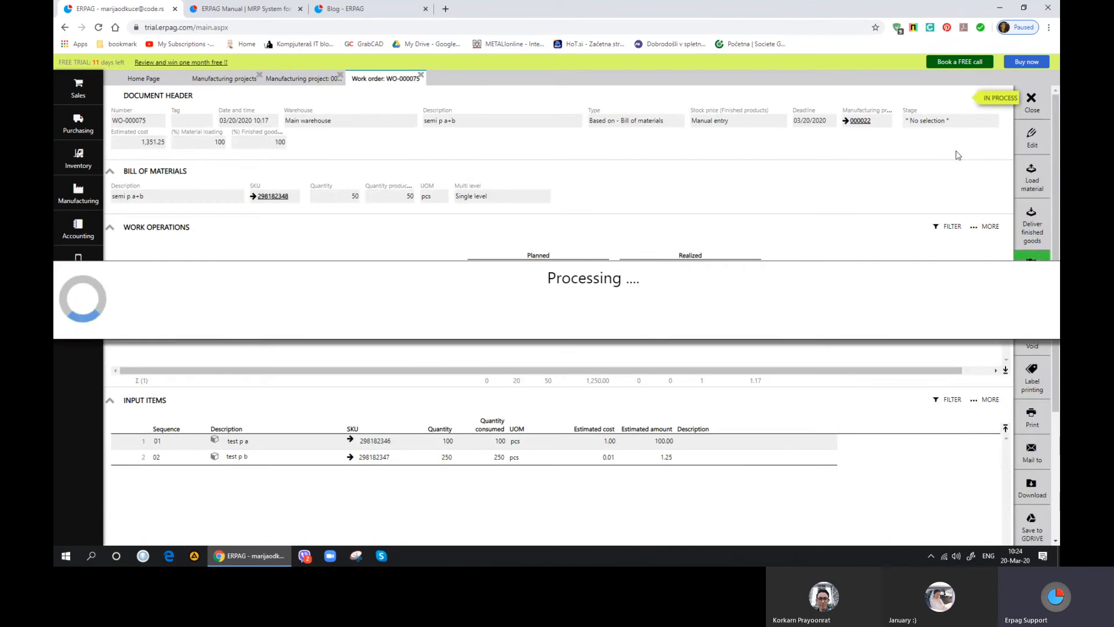
pyautogui.click(1031, 100)
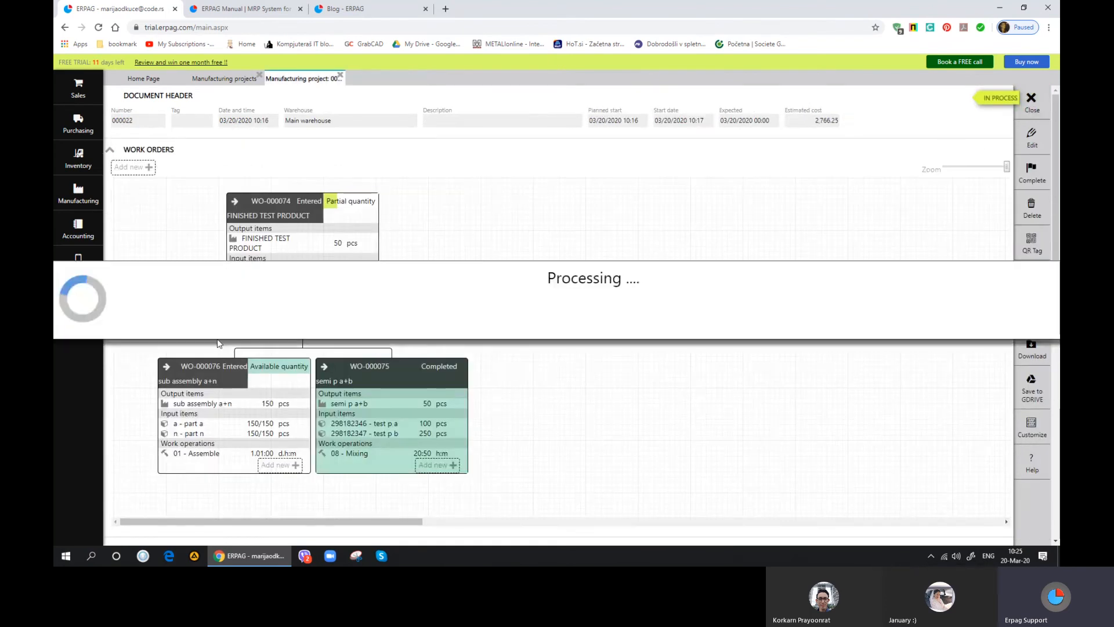
# Step: On the sub assembly a+n work order, set the Assemble operation's realized time to 1 day, assign an employee, and save
pyautogui.click(1032, 222)
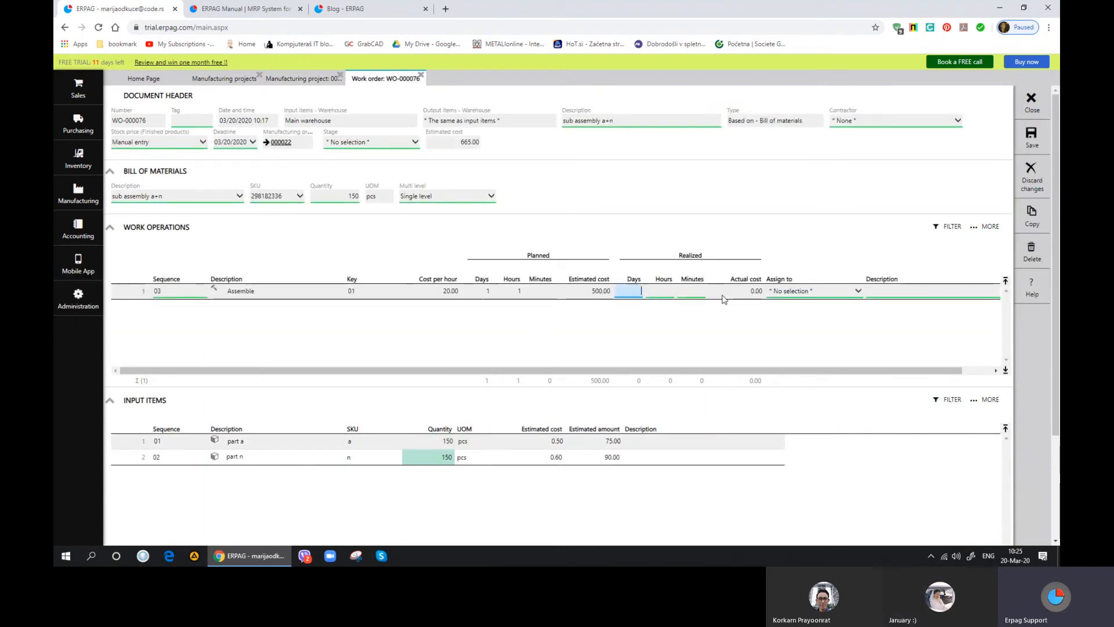
pyautogui.write('1')
pyautogui.press('Tab')
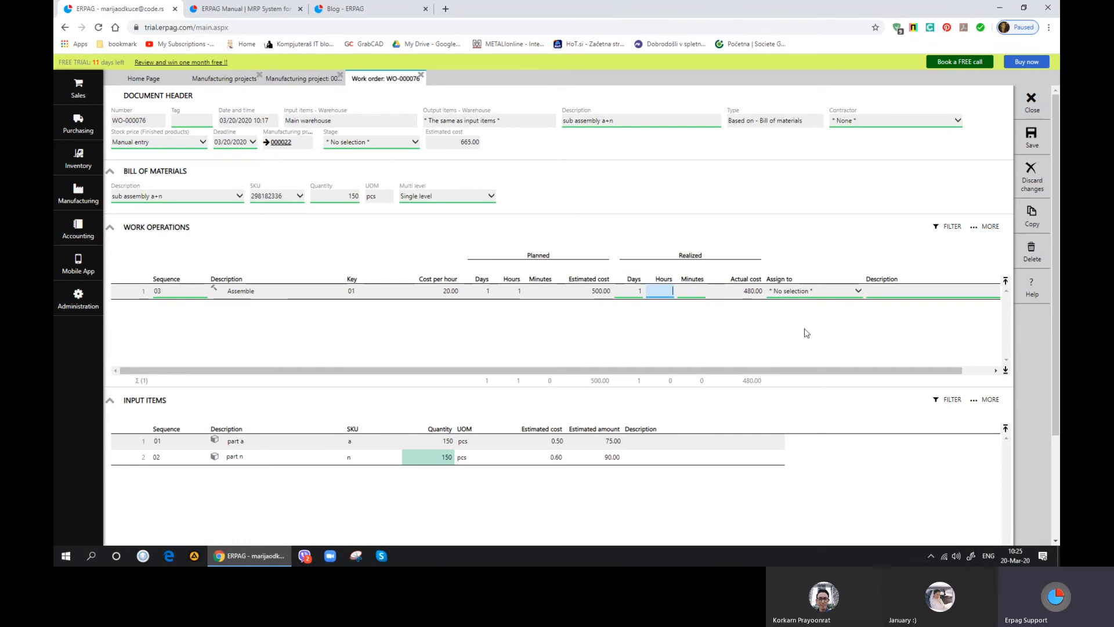
pyautogui.click(821, 298)
pyautogui.click(795, 319)
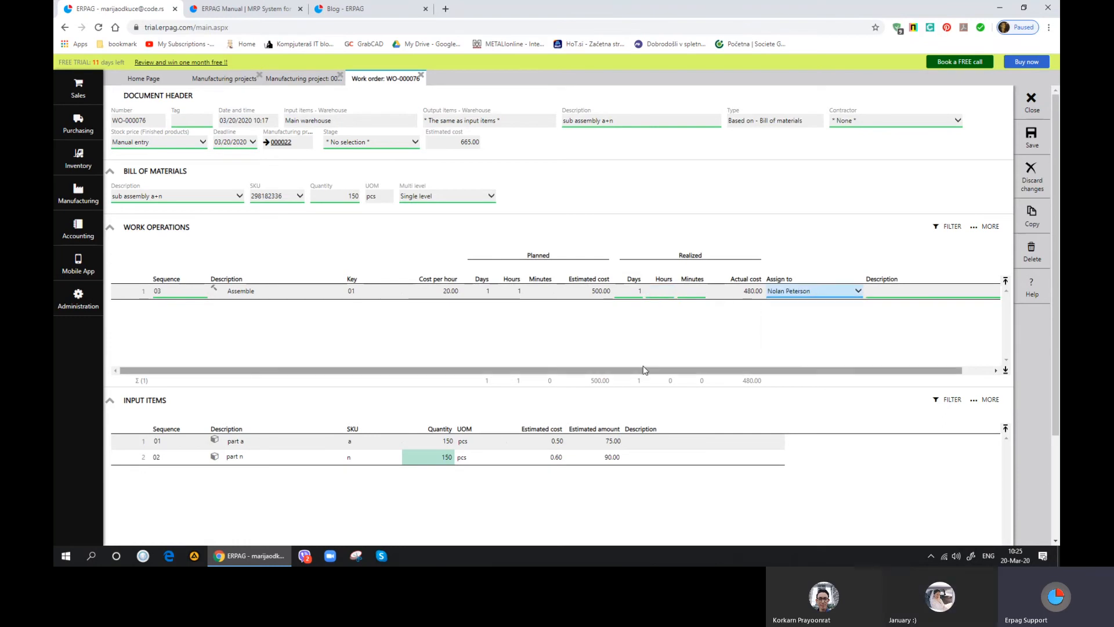
pyautogui.scroll(-2, 621, 377)
pyautogui.scroll(2, 785, 309)
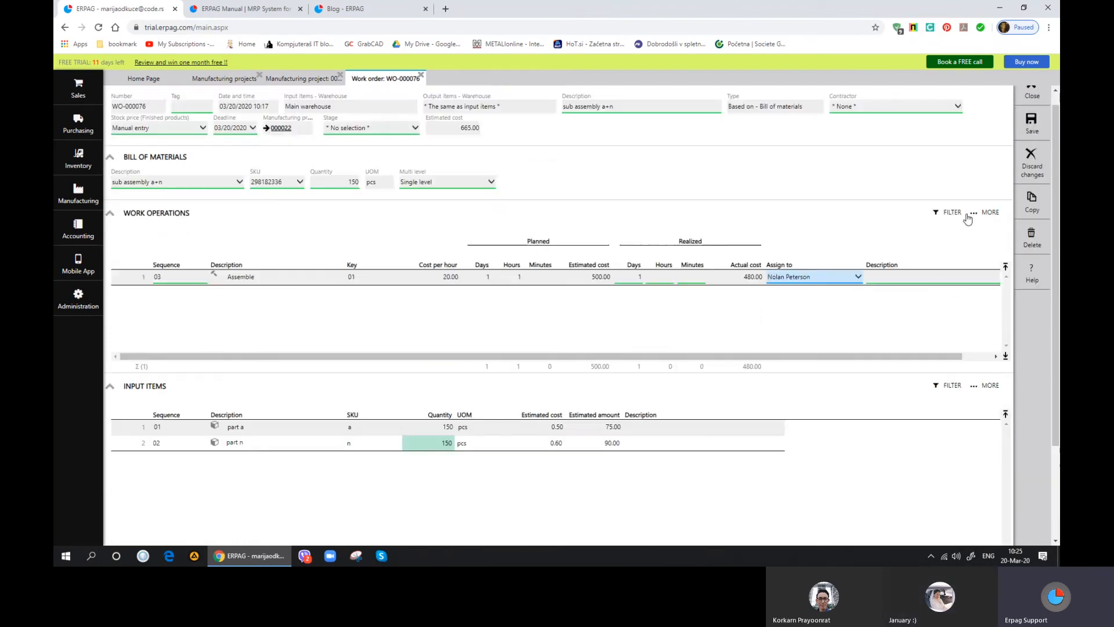
pyautogui.scroll(1, 967, 219)
pyautogui.click(1031, 138)
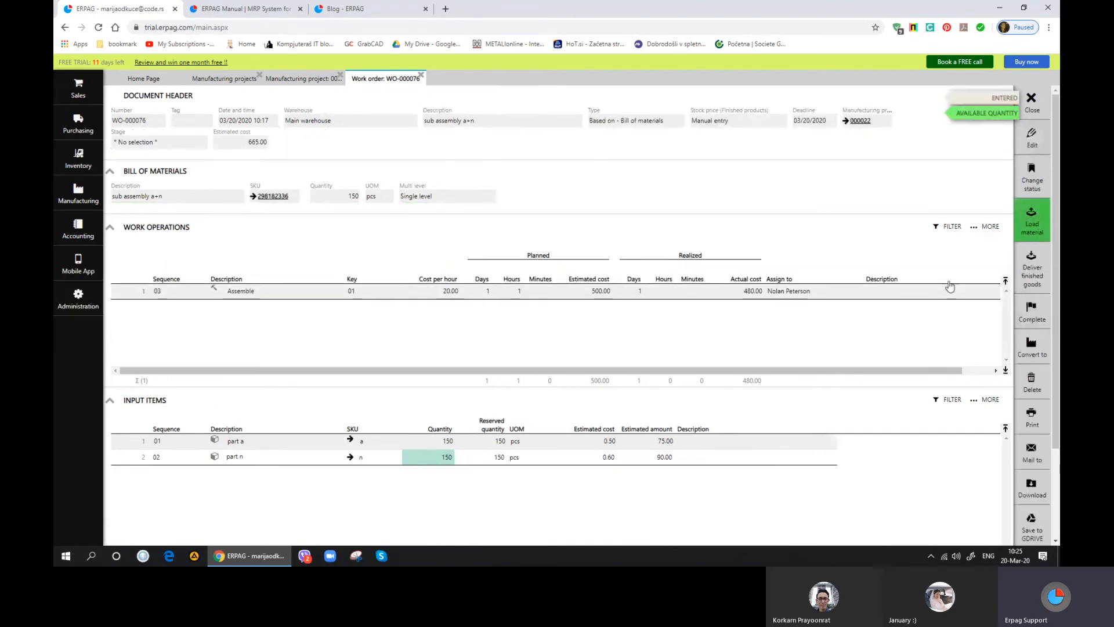
# Step: Load 150 pcs each of part a and part n on the sub assembly a+n work order and post the document
pyautogui.click(1030, 227)
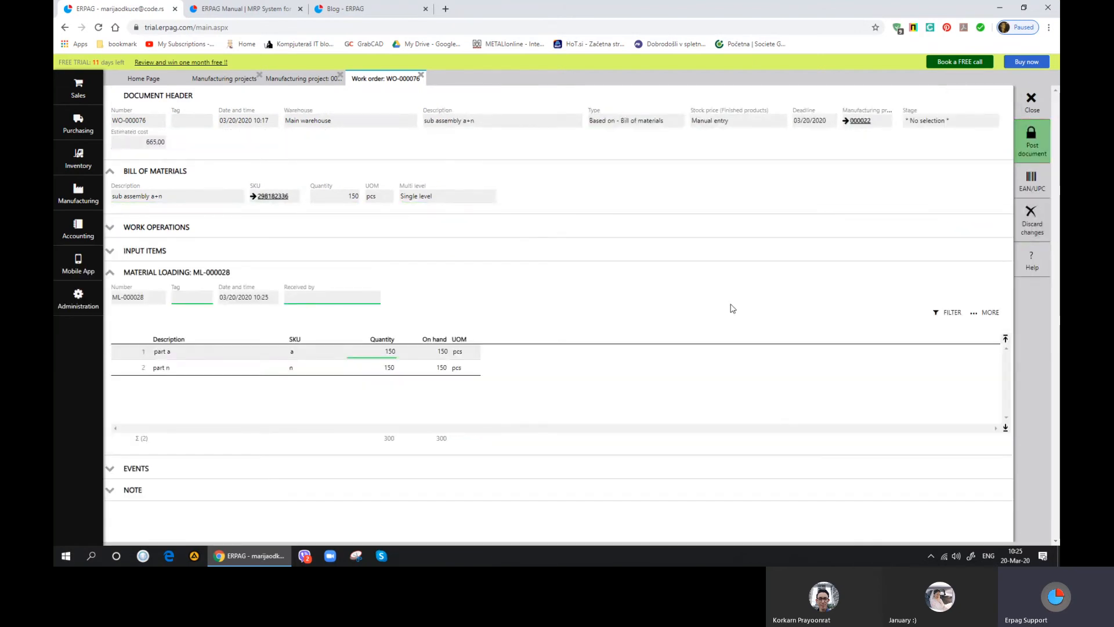
pyautogui.click(1031, 142)
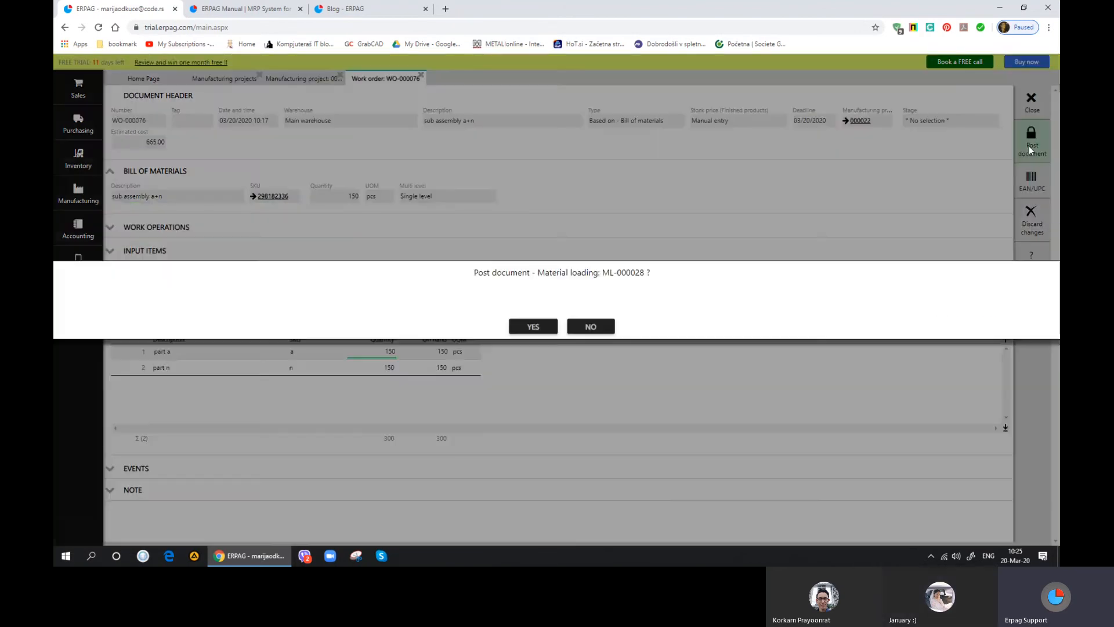
pyautogui.click(533, 327)
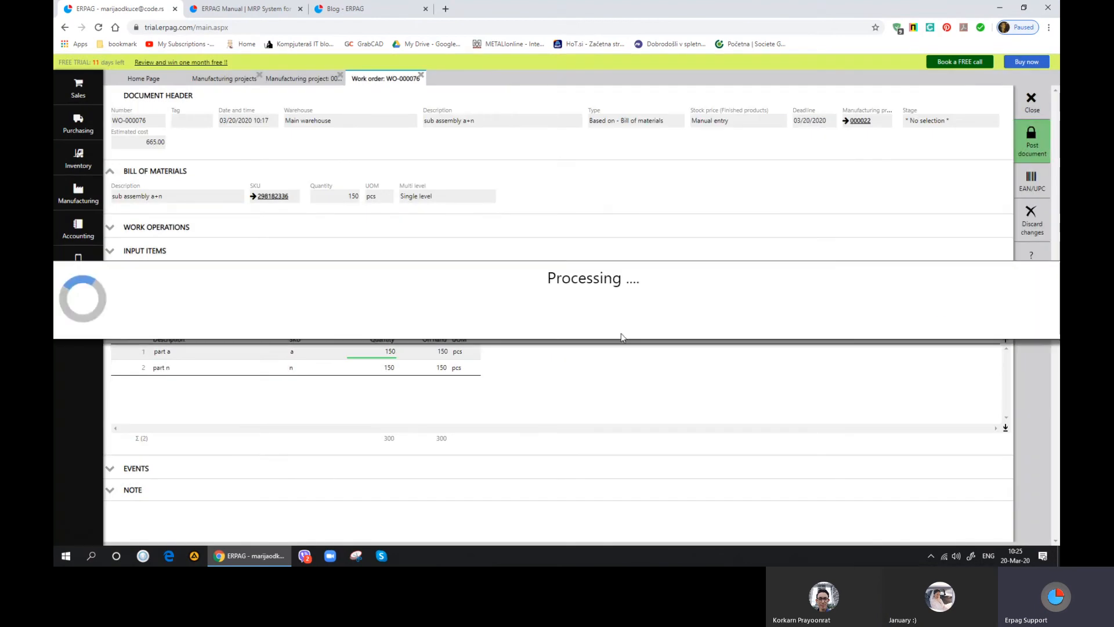
# Step: Deliver 150 pcs of sub assembly a+n as finished goods and post the note
pyautogui.click(1029, 226)
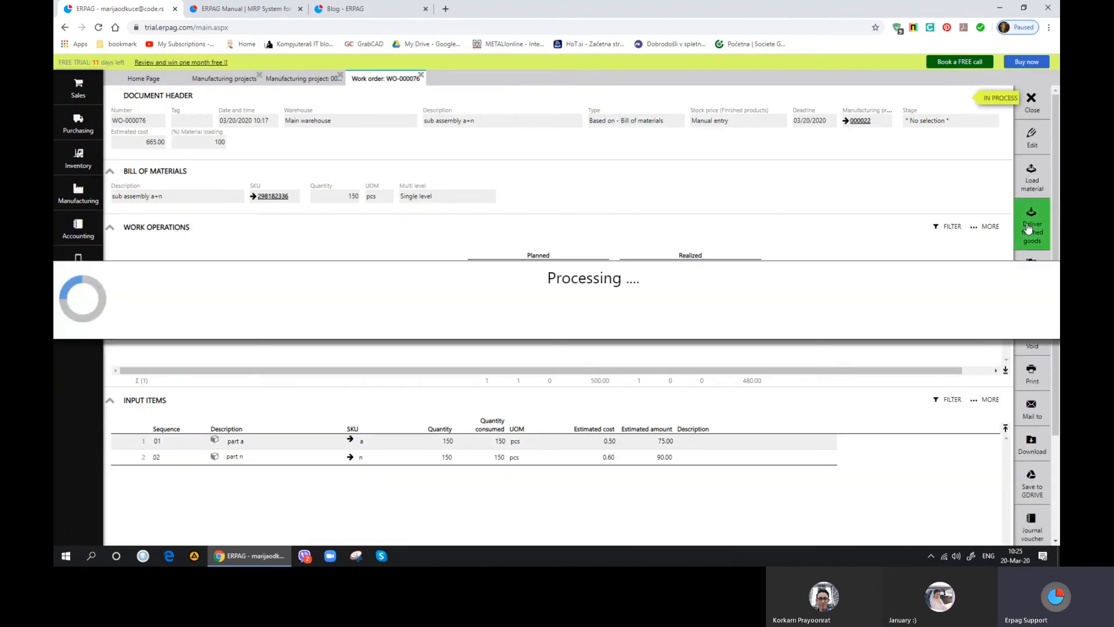
pyautogui.click(1031, 142)
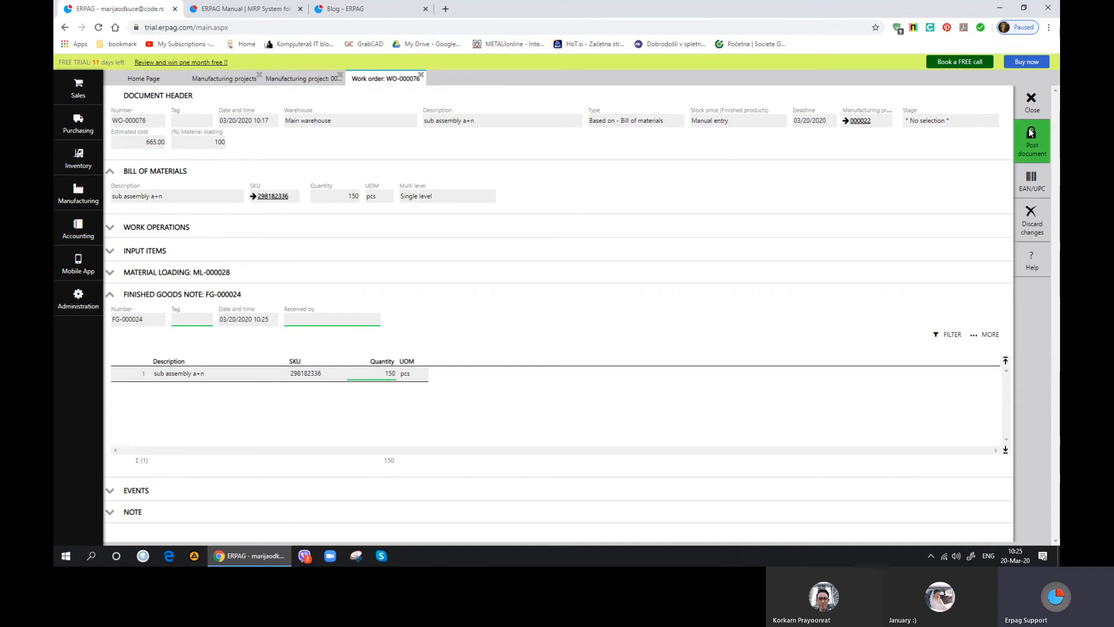
pyautogui.click(531, 327)
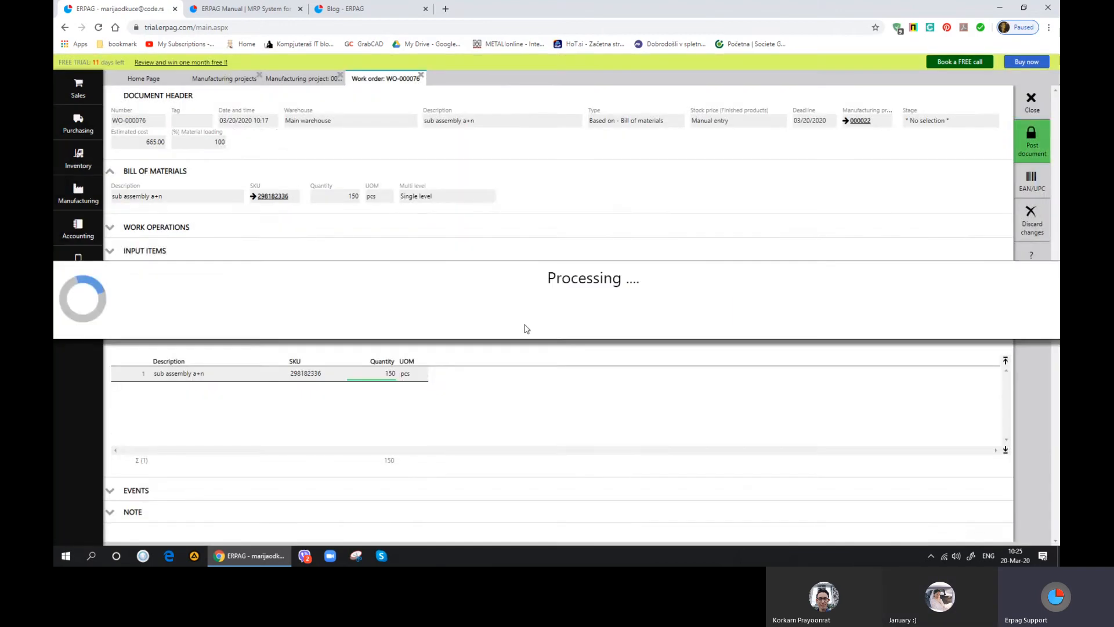
# Step: Complete the sub assembly a+n work order and close it to return to the manufacturing project
pyautogui.click(1032, 266)
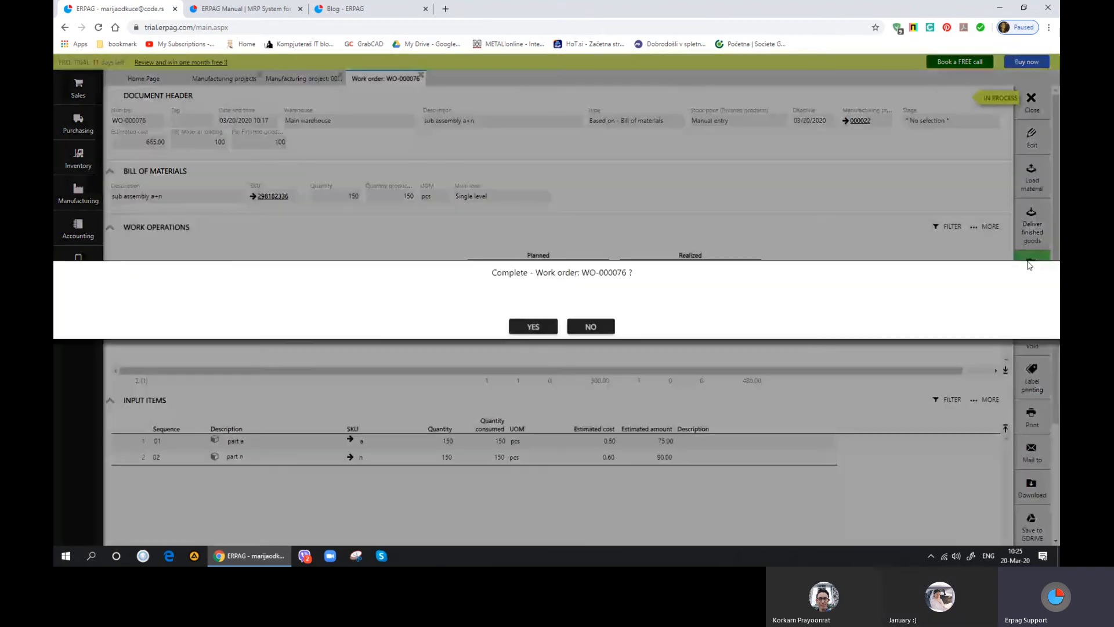
pyautogui.click(531, 326)
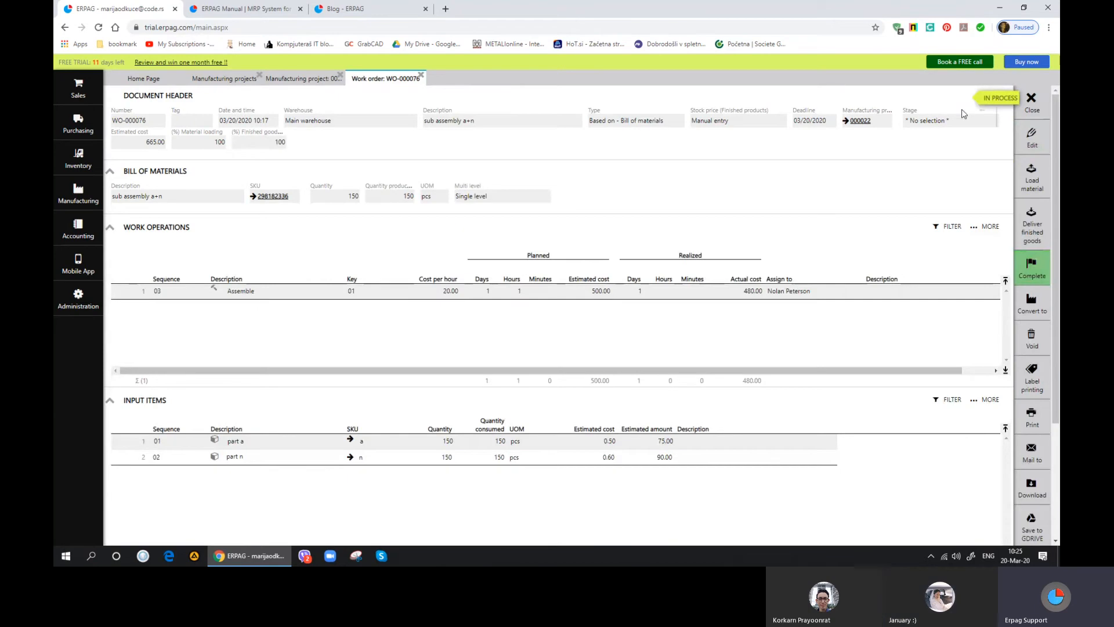
pyautogui.click(1031, 107)
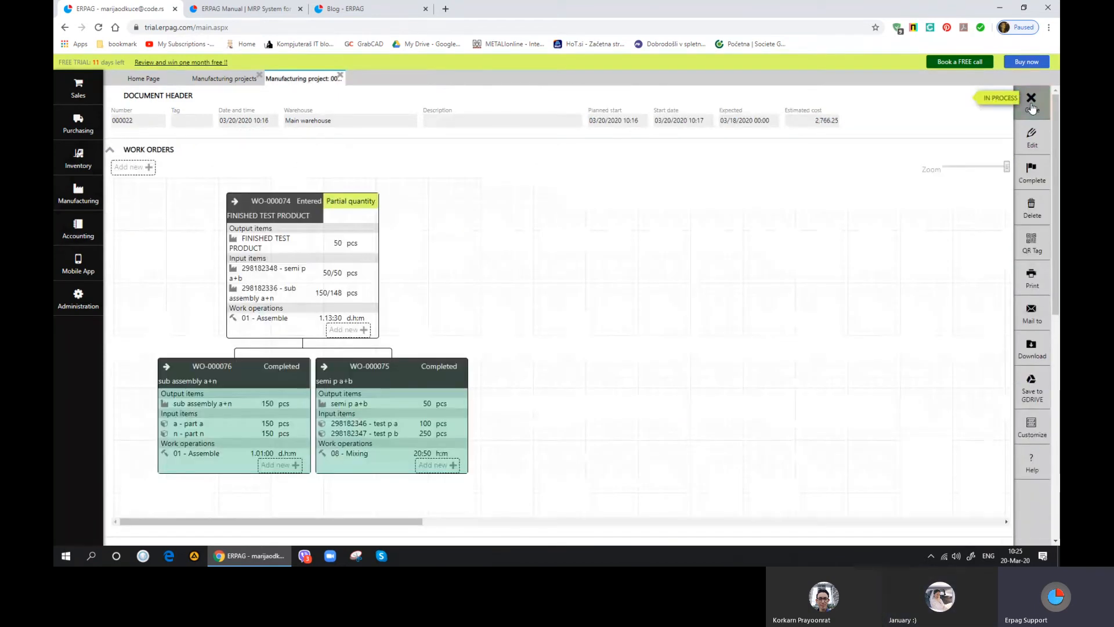
# Step: Open the FINISHED TEST PRODUCT work order and check which documents account for sub assembly a+n's awaiting quantity
pyautogui.doubleClick(328, 257)
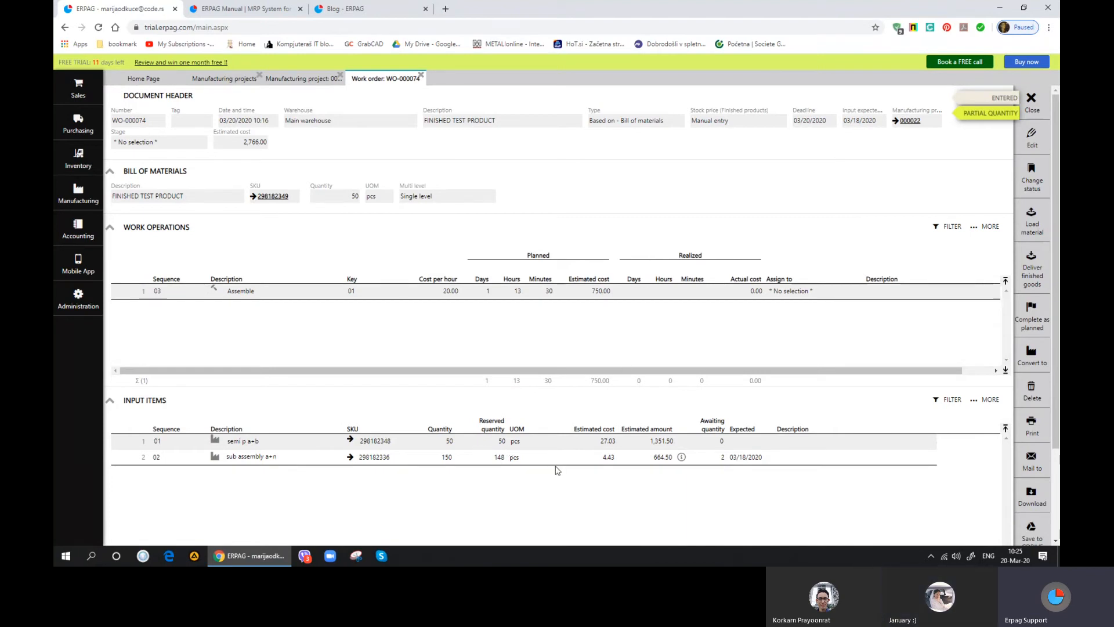
pyautogui.click(680, 458)
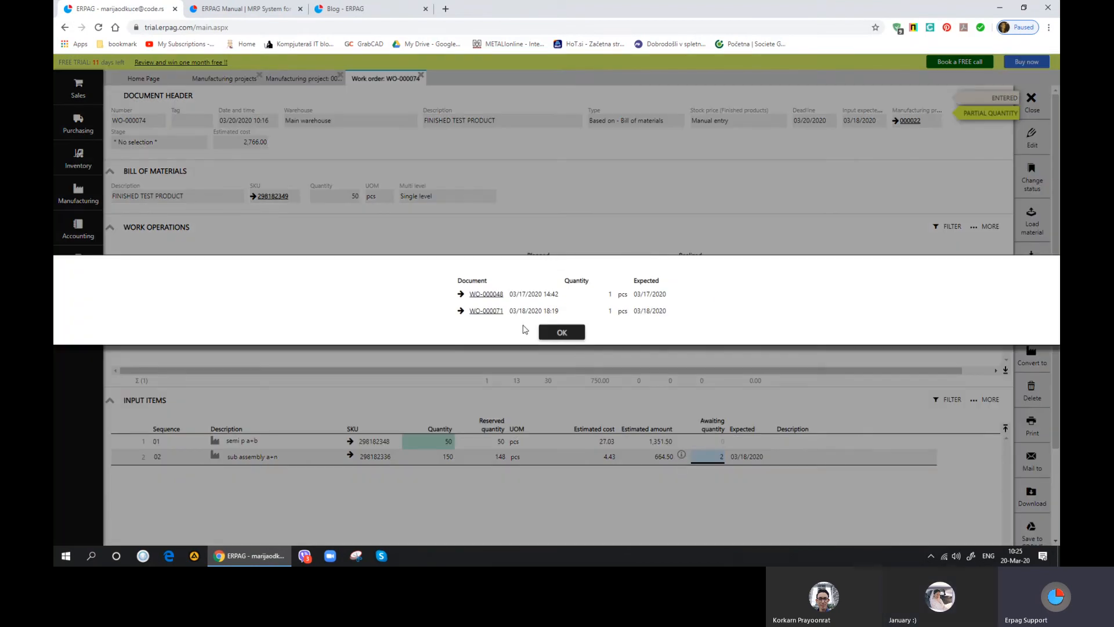
pyautogui.click(561, 332)
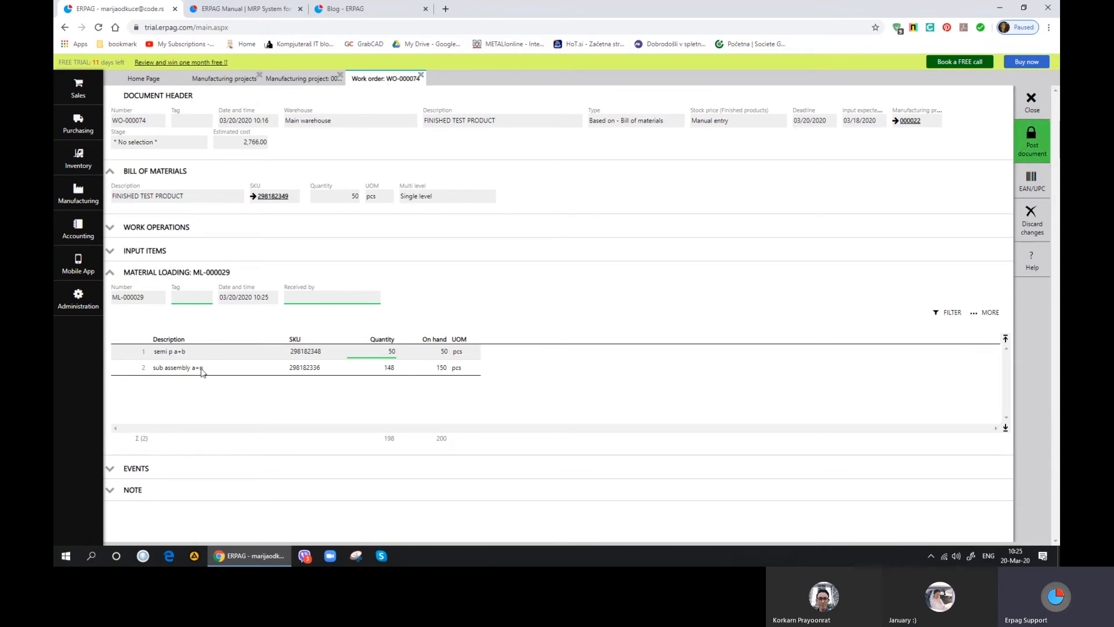
# Step: Load 50 pcs of semi p a+b and 150 pcs of sub assembly a+n on the work order and post the material loading
pyautogui.click(203, 367)
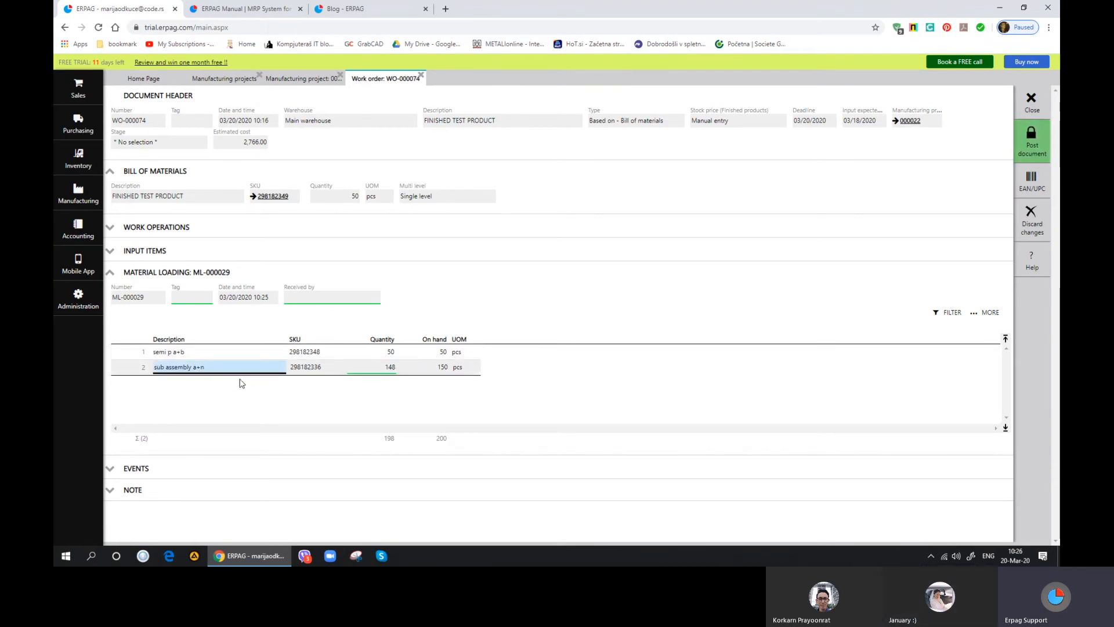
pyautogui.click(380, 367)
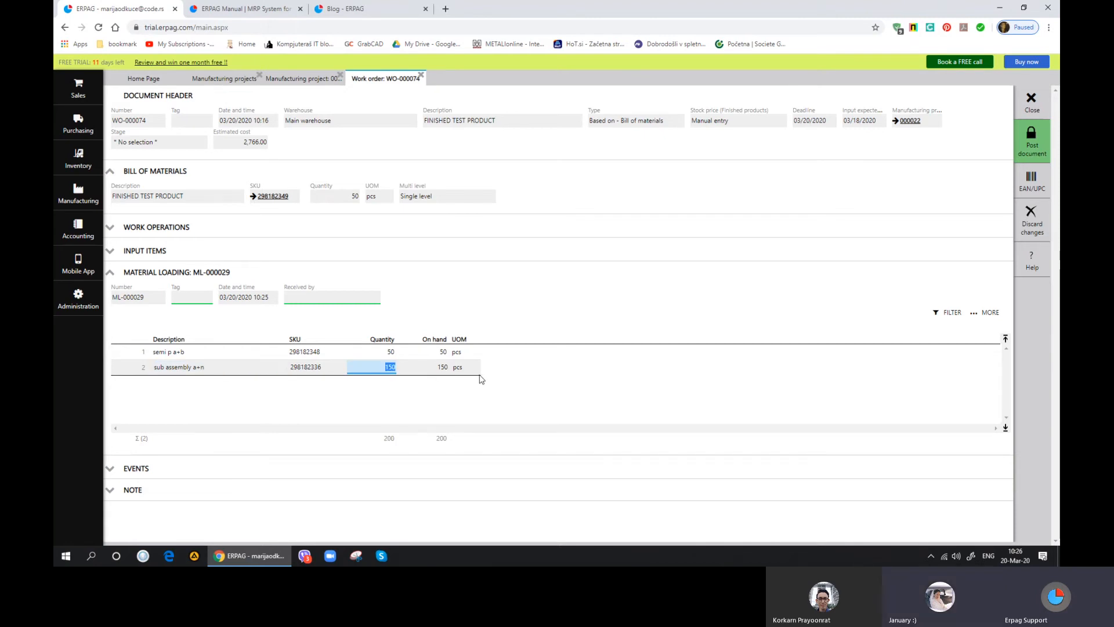
pyautogui.click(1021, 138)
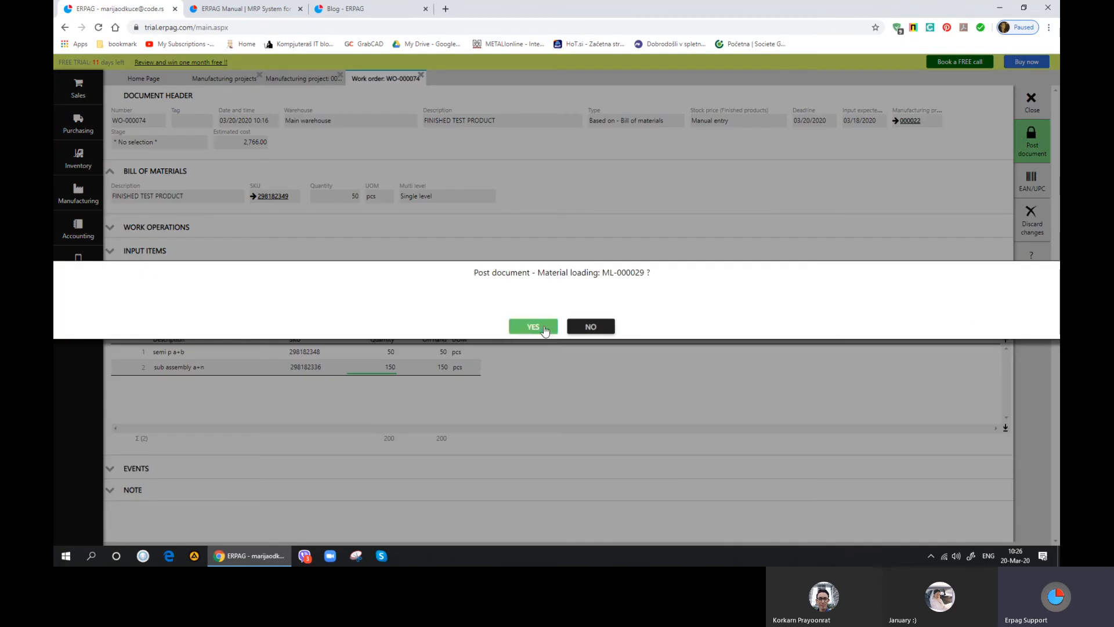
pyautogui.click(545, 326)
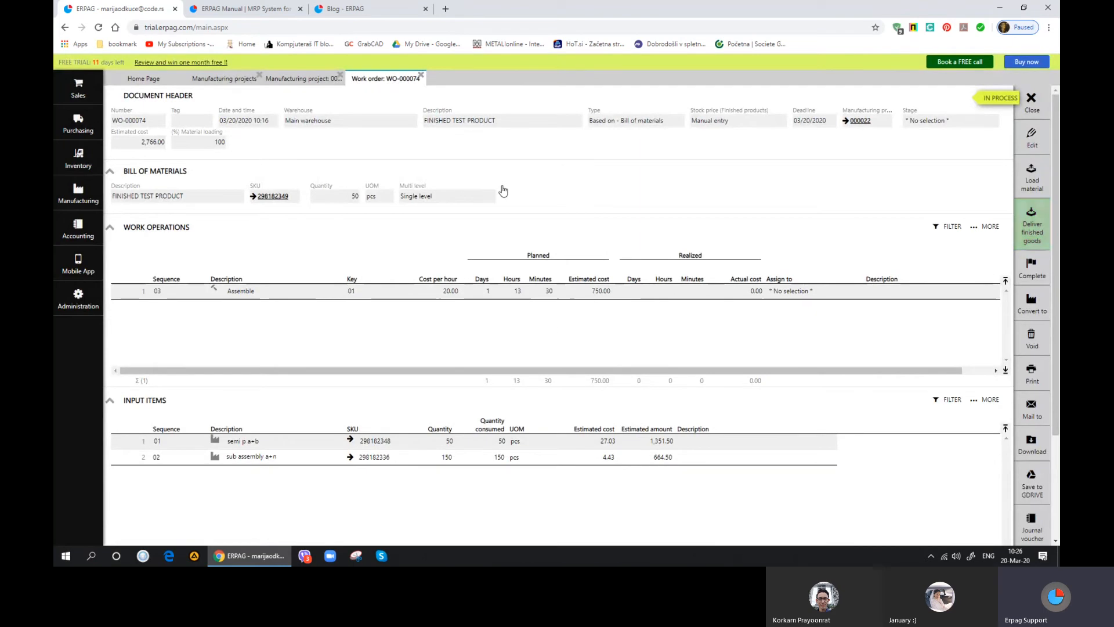
# Step: Deliver 50 pcs of FINISHED TEST PRODUCT as finished goods and post the note
pyautogui.click(1035, 224)
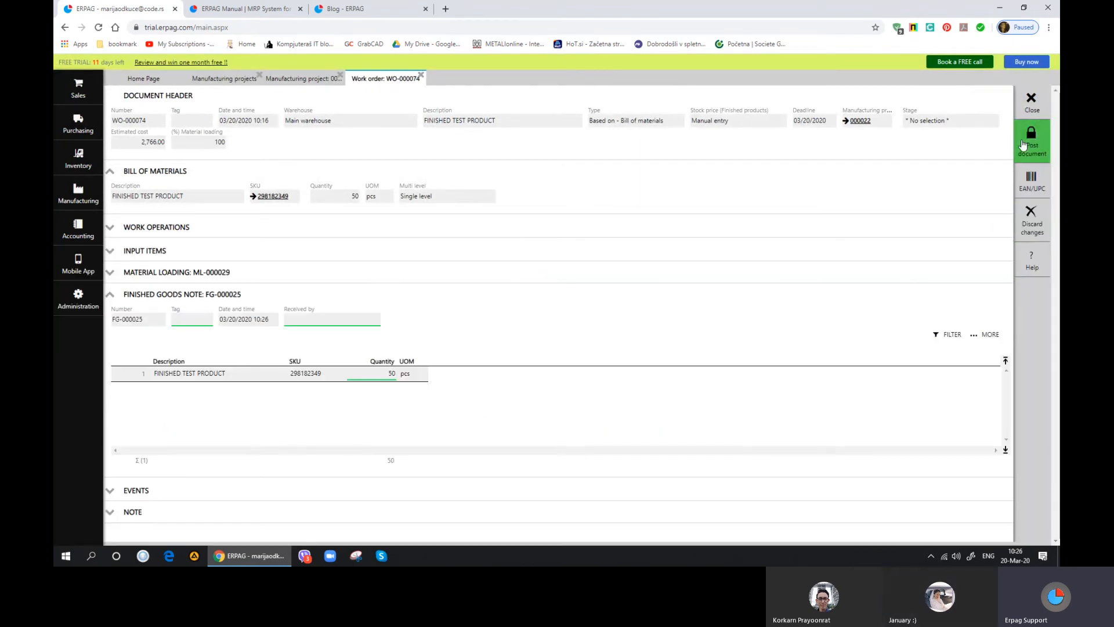
pyautogui.click(1022, 144)
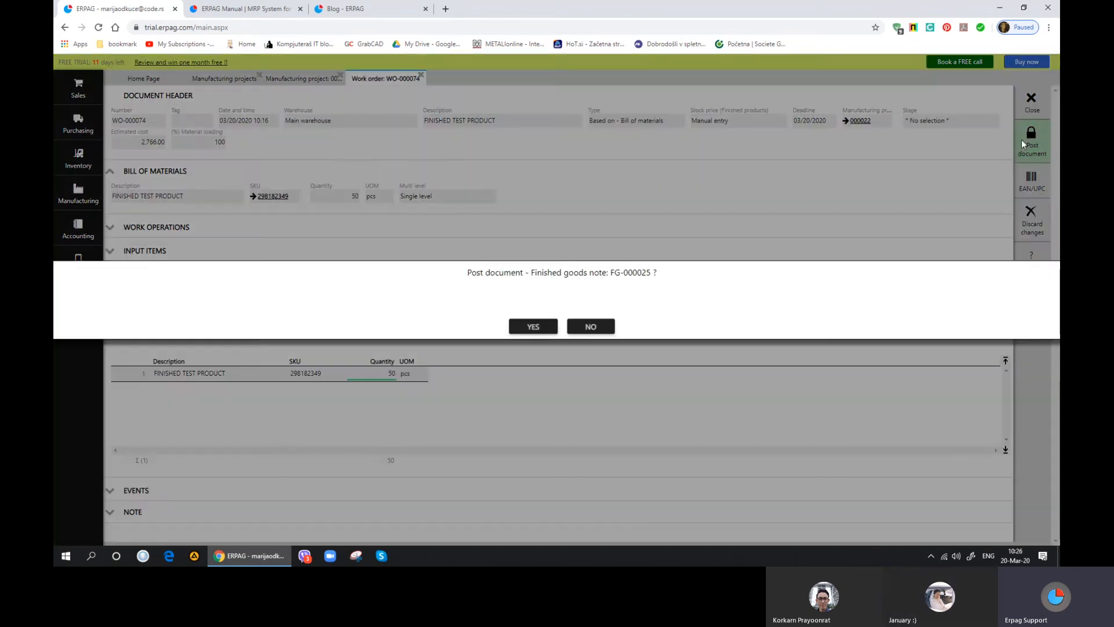
pyautogui.click(532, 327)
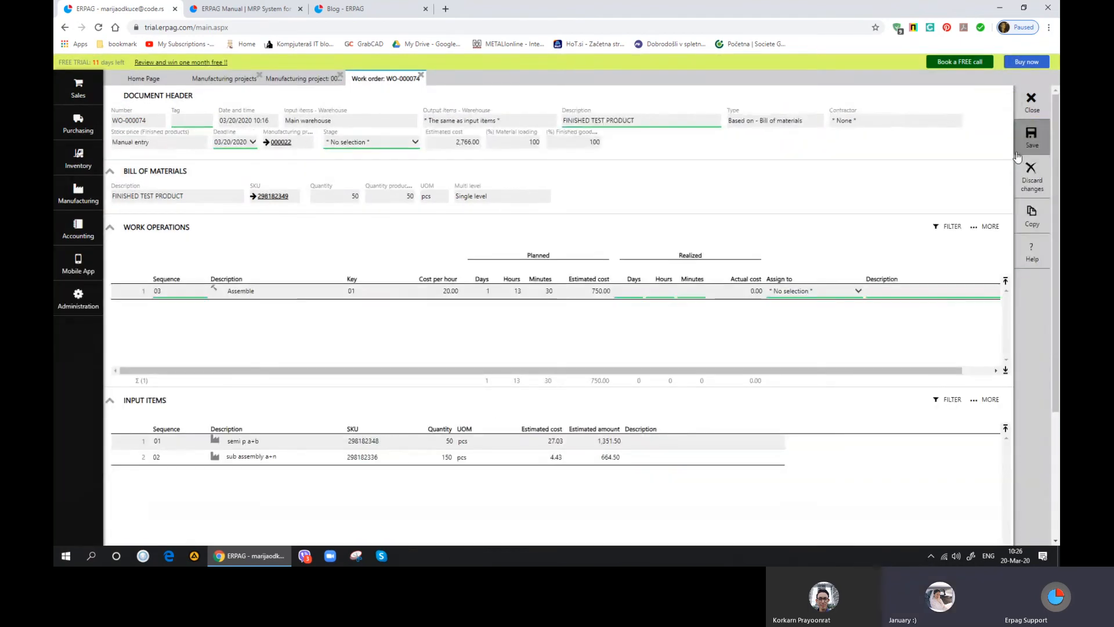
# Step: Record a realized time of 1 day and 10 hours for the Assemble operation and save the work order
pyautogui.click(637, 293)
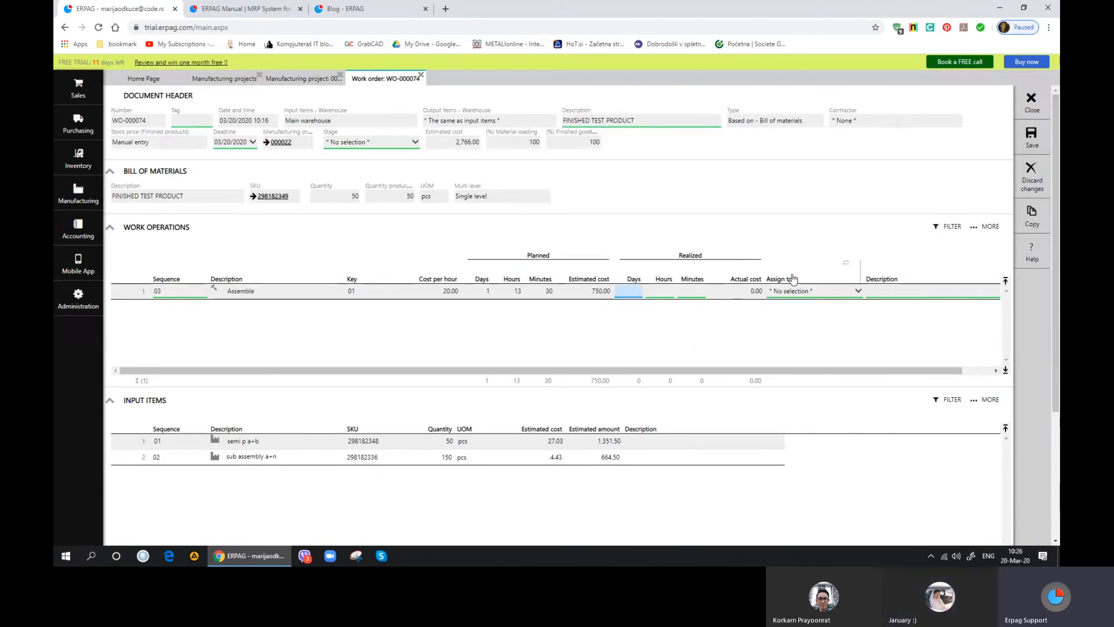
pyautogui.click(672, 292)
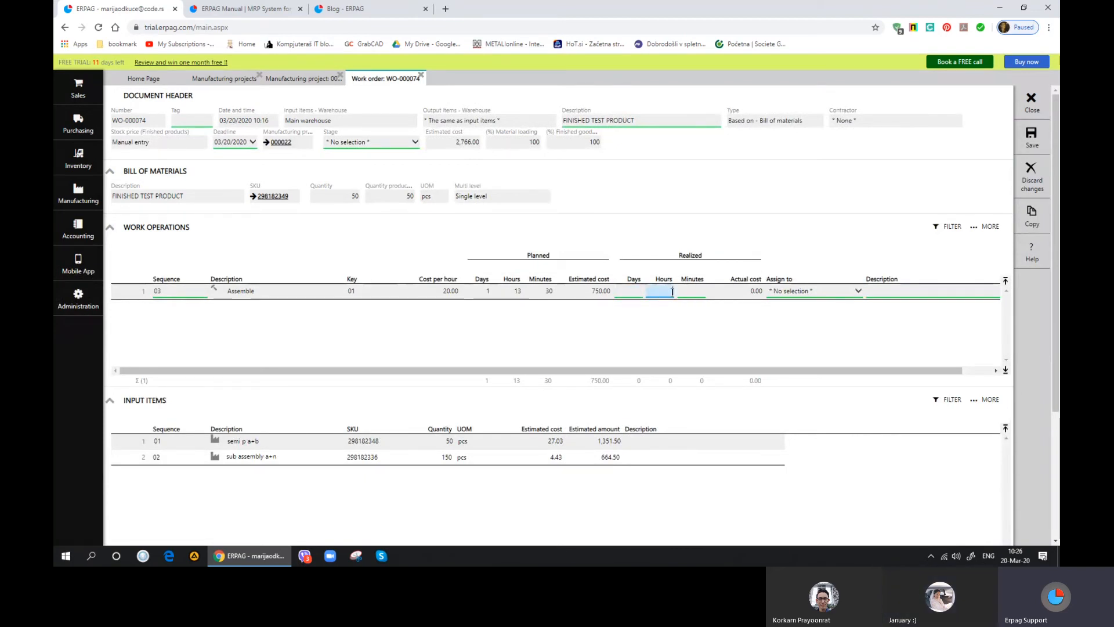
pyautogui.write('34')
pyautogui.press('Return')
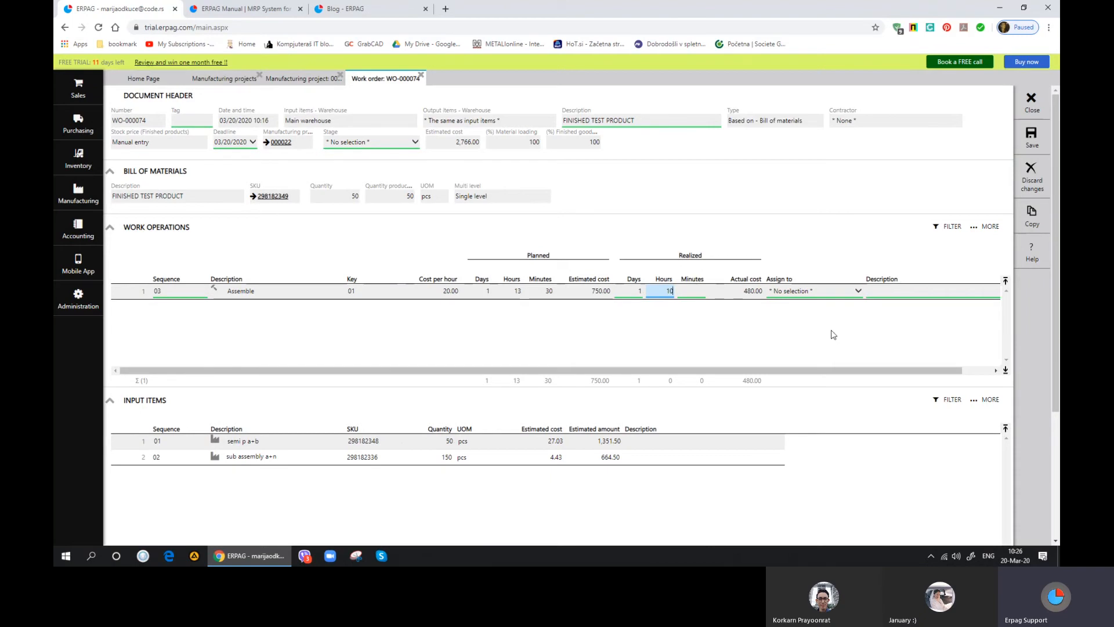
pyautogui.click(1031, 137)
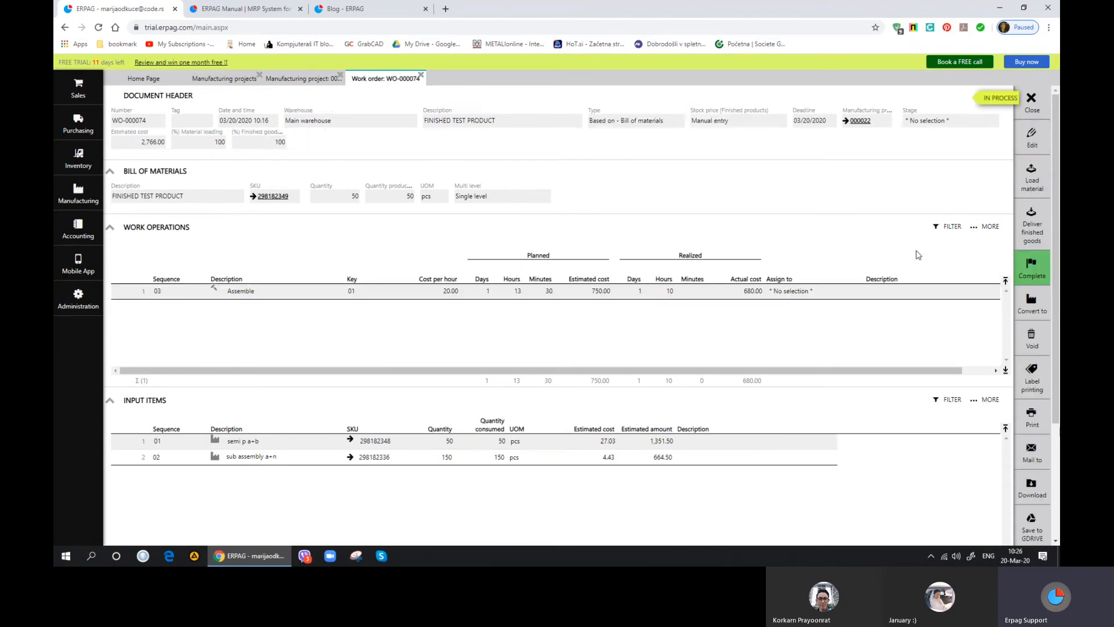
# Step: Complete the FINISHED TEST PRODUCT work order and return to its manufacturing project
pyautogui.click(1031, 274)
pyautogui.click(528, 323)
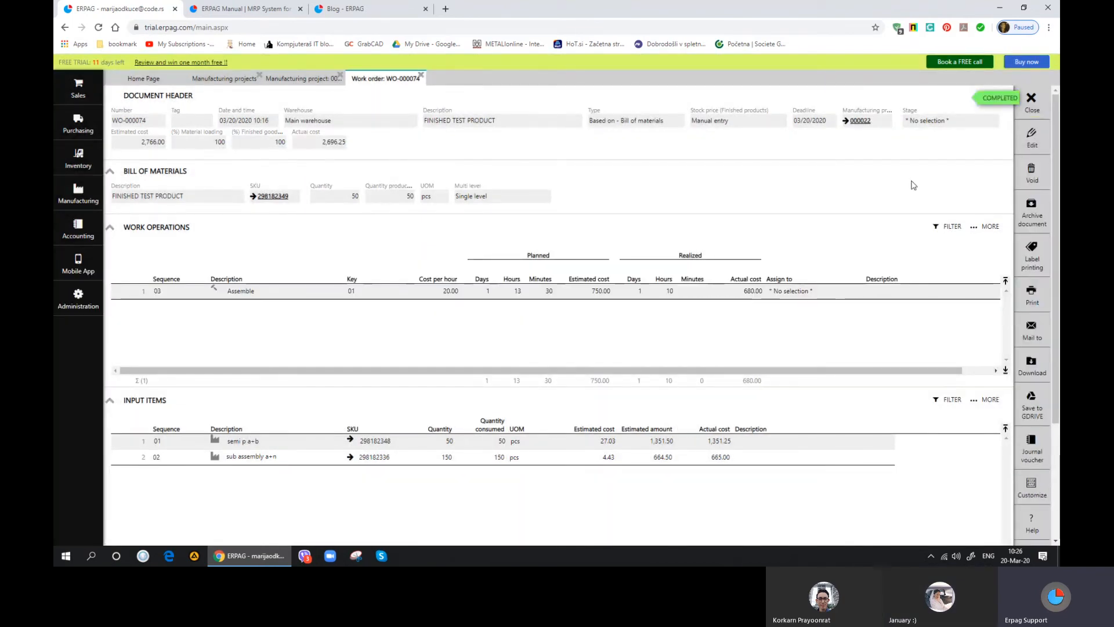
pyautogui.click(1032, 100)
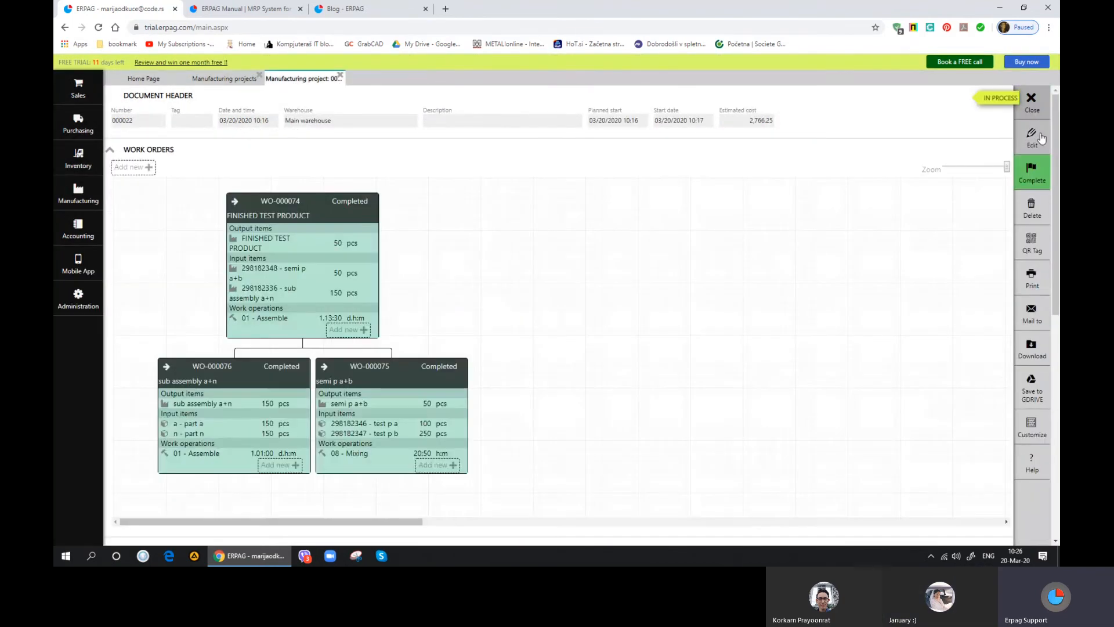
# Step: Complete the manufacturing project and close it together with the project list
pyautogui.click(1032, 173)
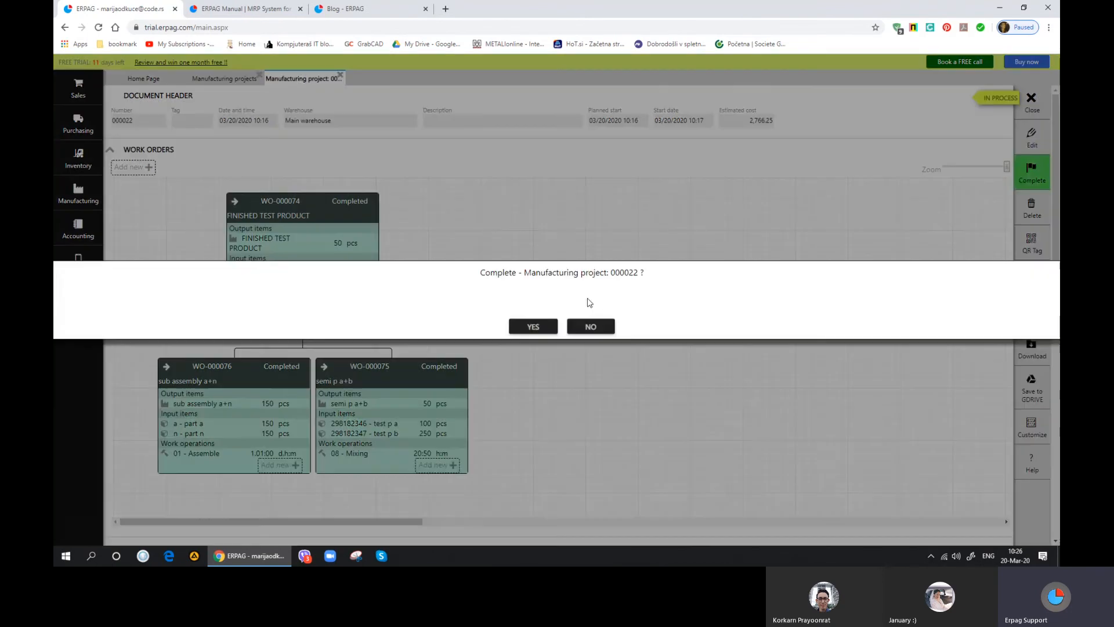
pyautogui.click(539, 328)
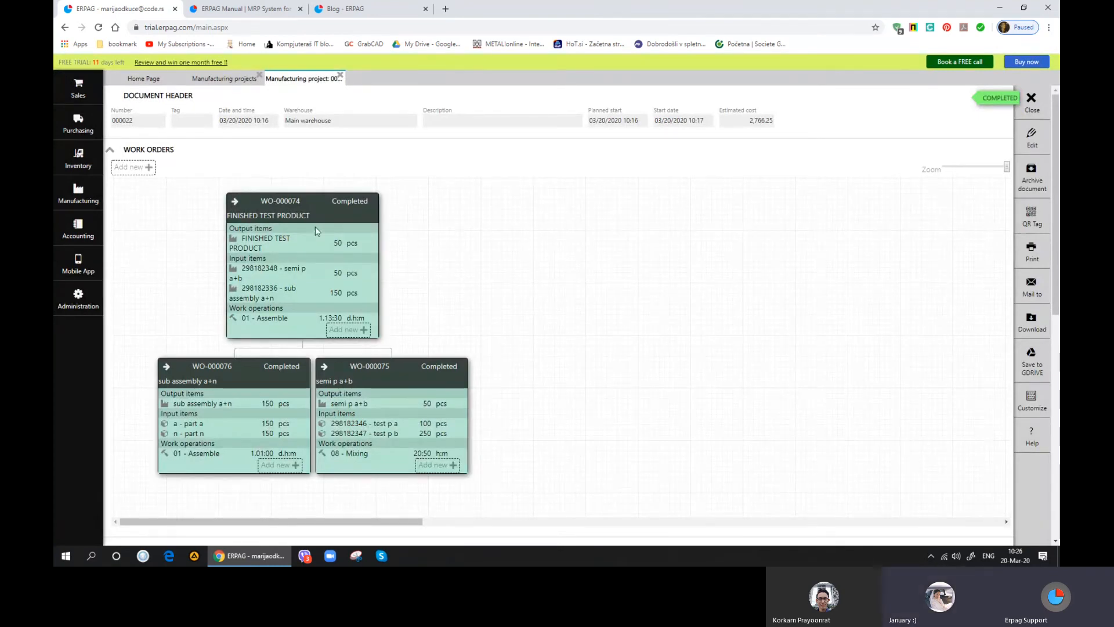
pyautogui.click(340, 75)
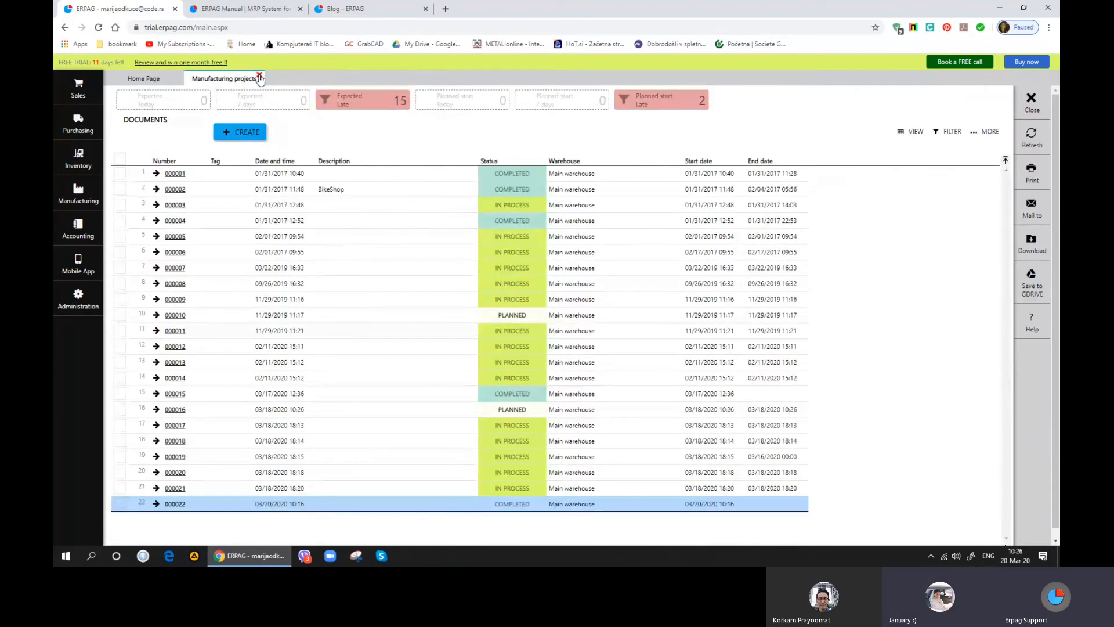
pyautogui.click(260, 75)
# Step: Filter products and services by the description TEST and check the stock card of FINISHED TEST PRODUCT
pyautogui.click(78, 157)
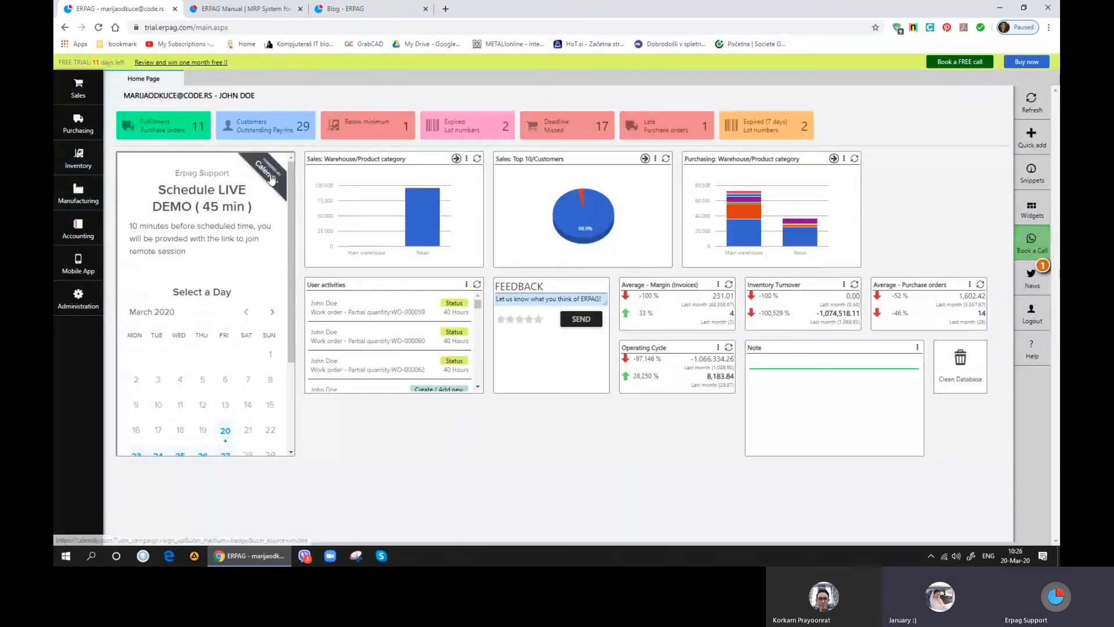
pyautogui.write('TEST')
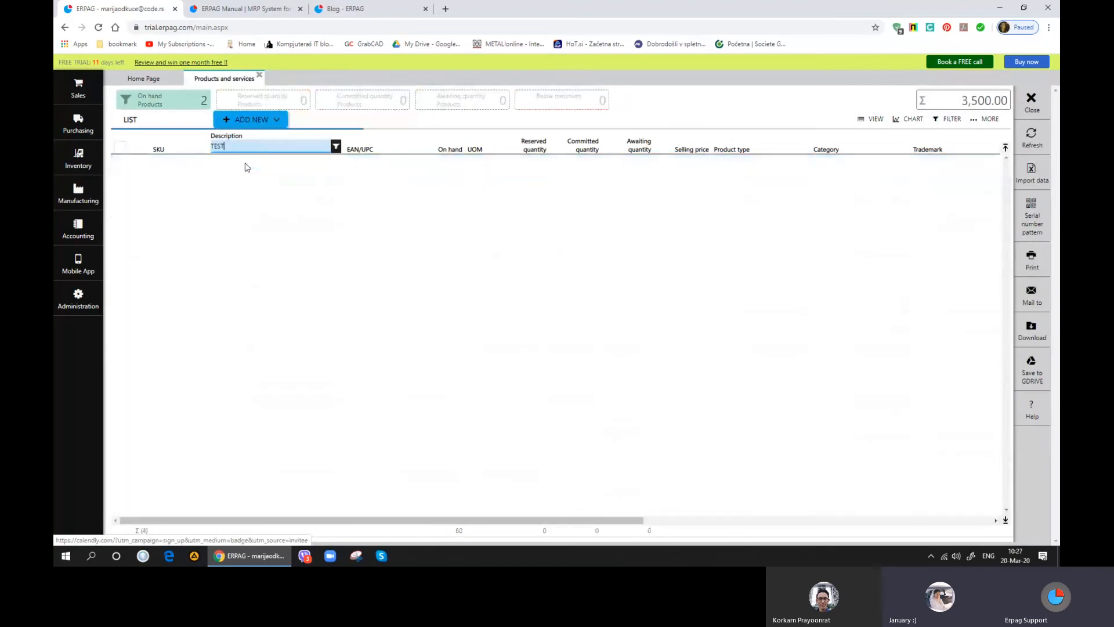
pyautogui.click(185, 214)
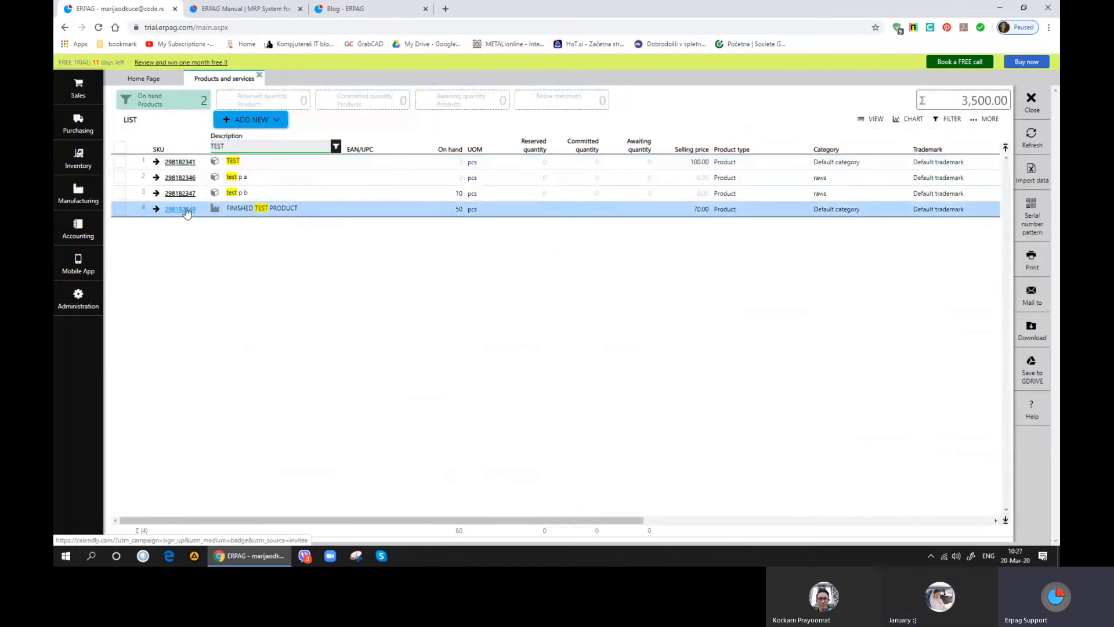
pyautogui.click(186, 213)
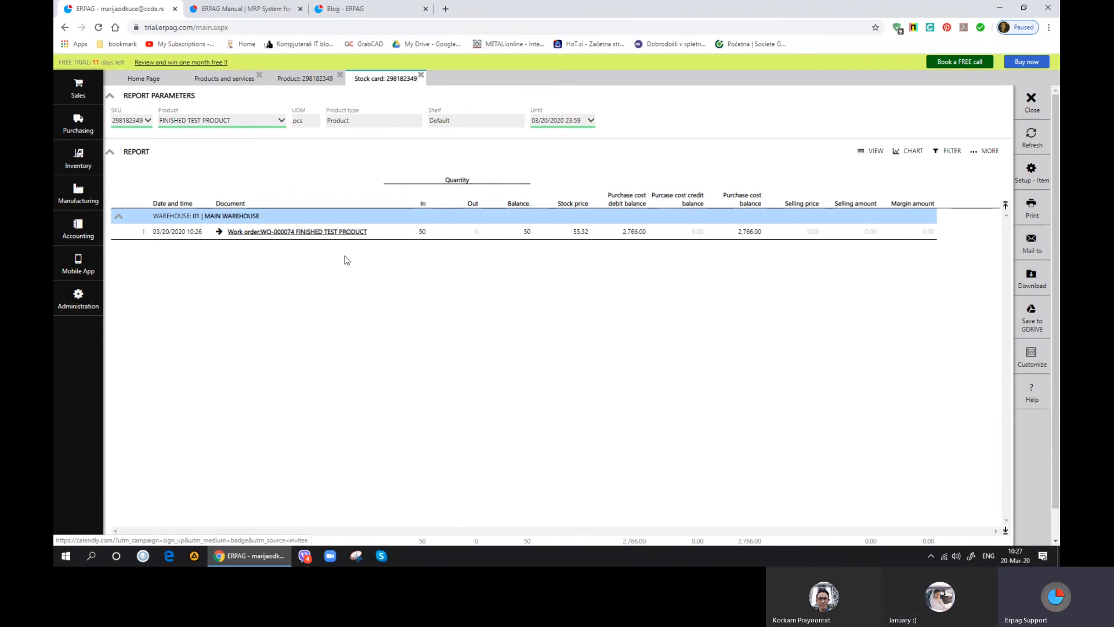
pyautogui.click(421, 76)
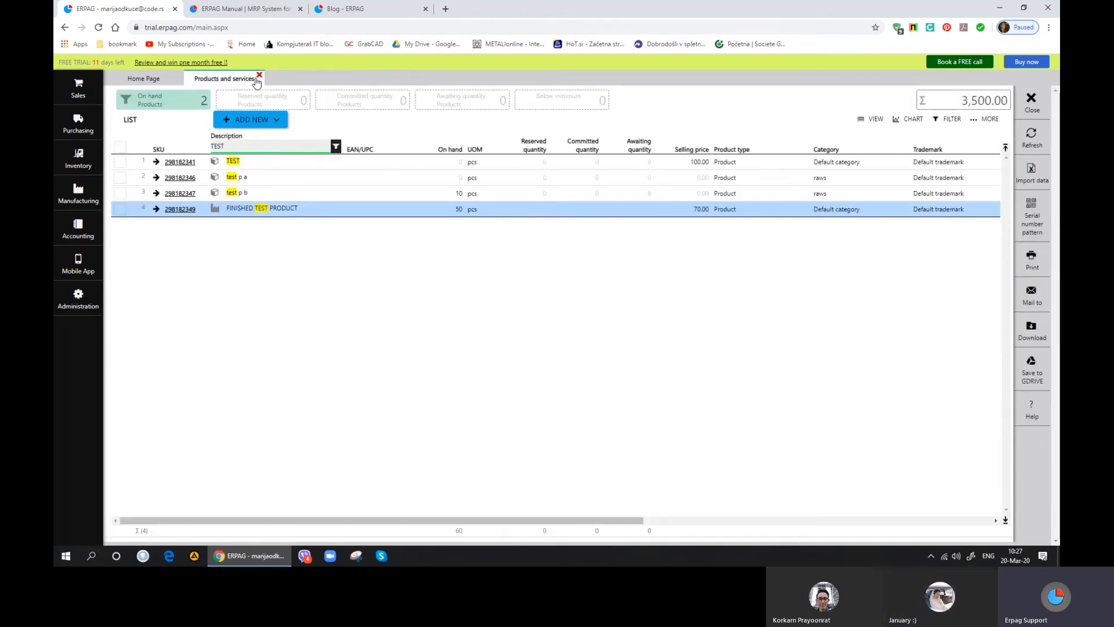
pyautogui.click(260, 76)
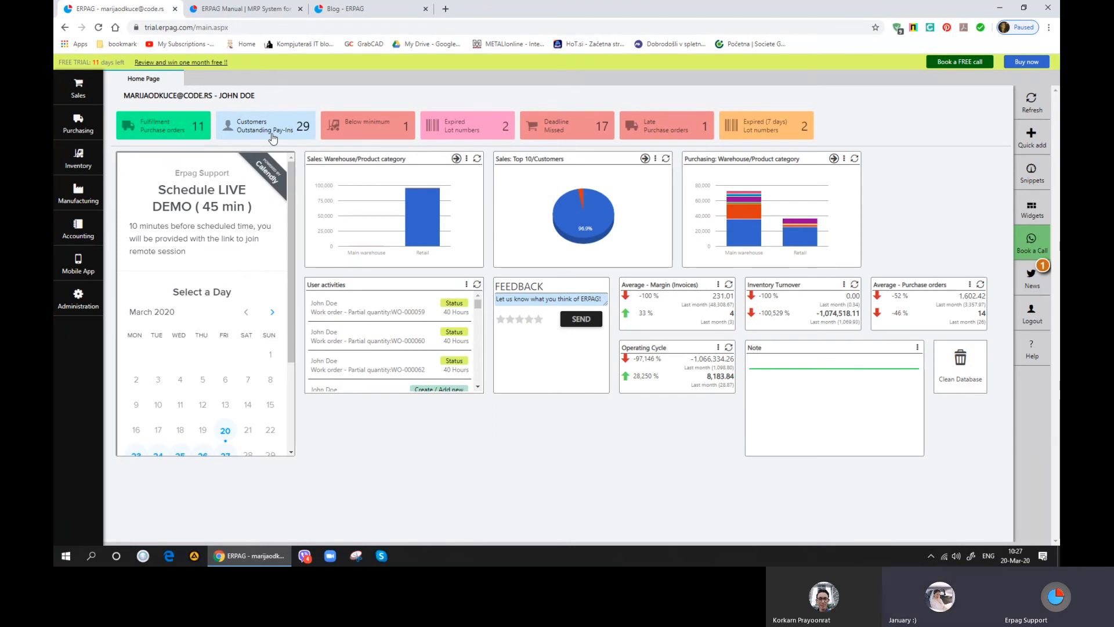
# Step: Look over the CRM quotations list, including opportunity stages and statuses, and close it
pyautogui.click(76, 93)
pyautogui.click(293, 107)
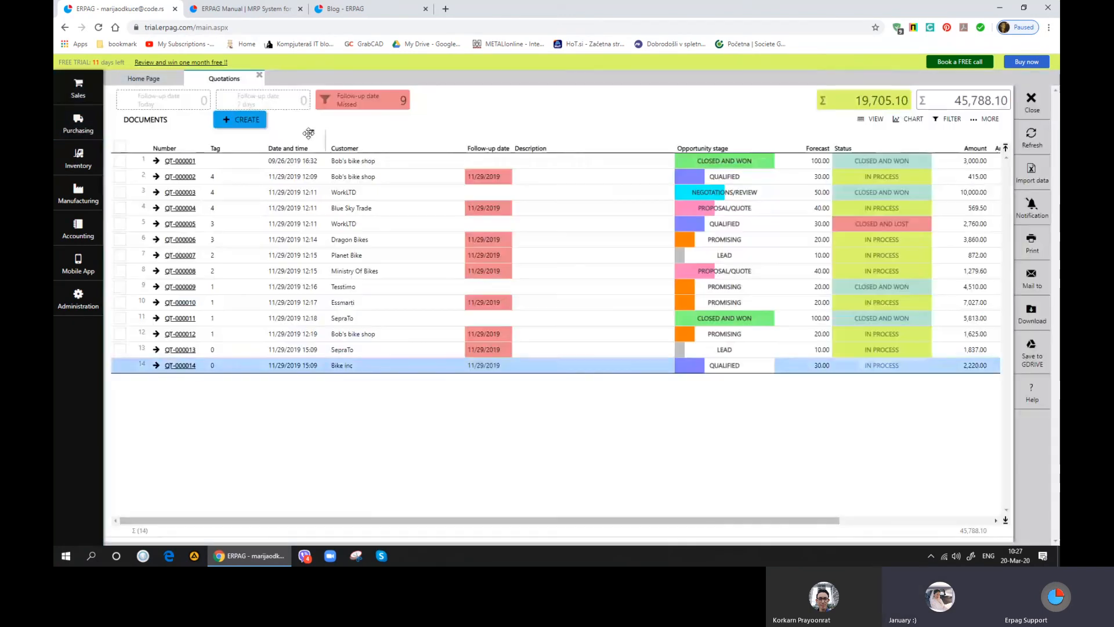
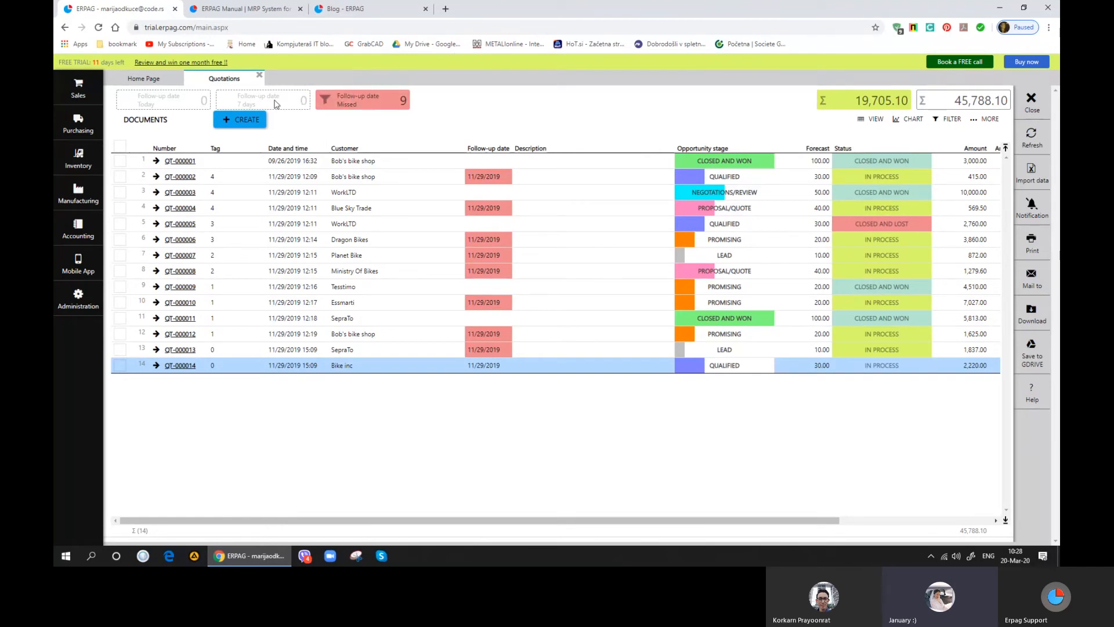
pyautogui.click(259, 75)
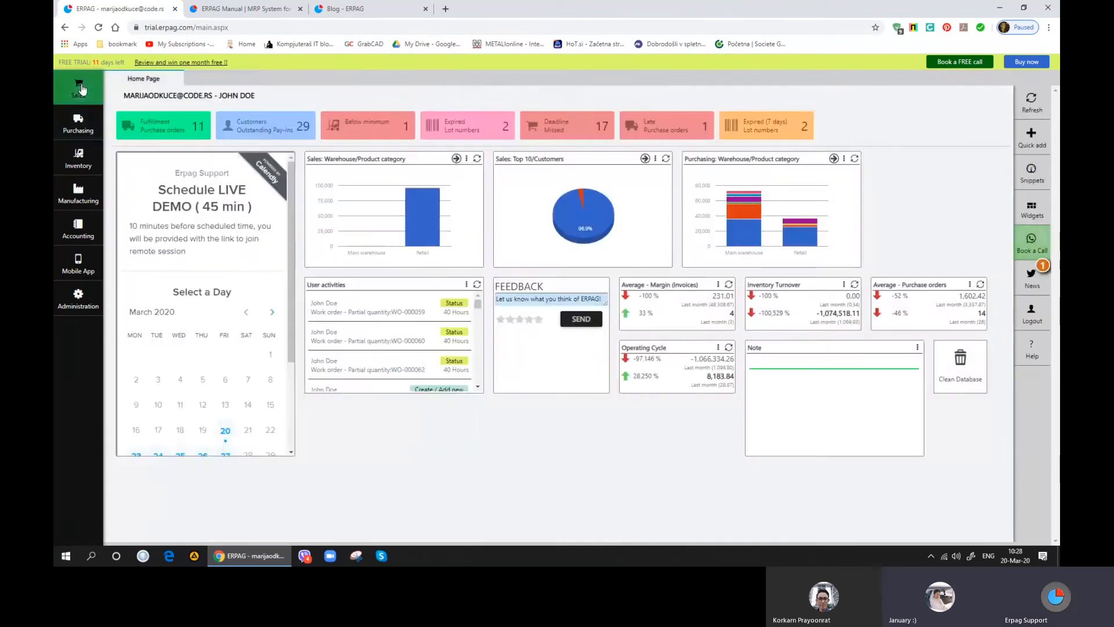
# Step: Create a new sales order for the customer Blue Sky Trade
pyautogui.click(78, 88)
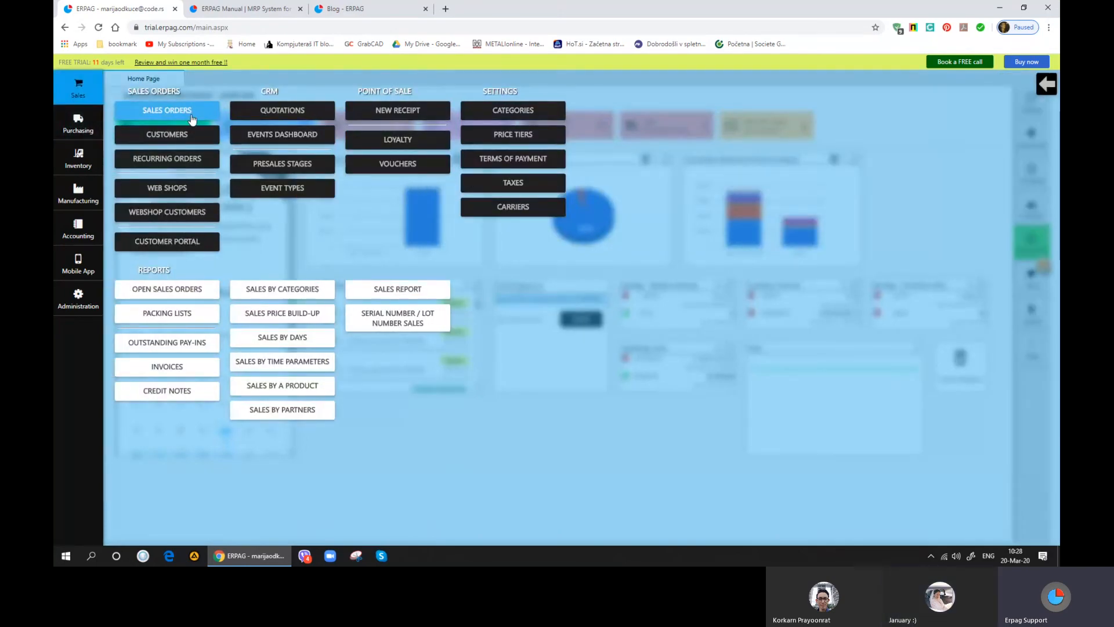
pyautogui.click(193, 119)
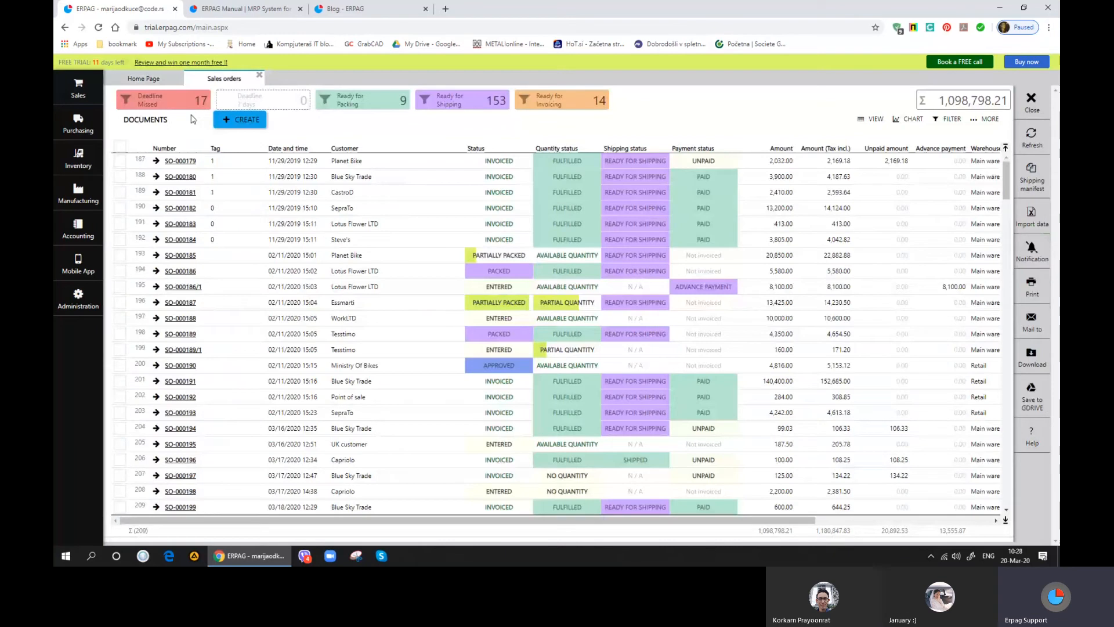
pyautogui.click(255, 126)
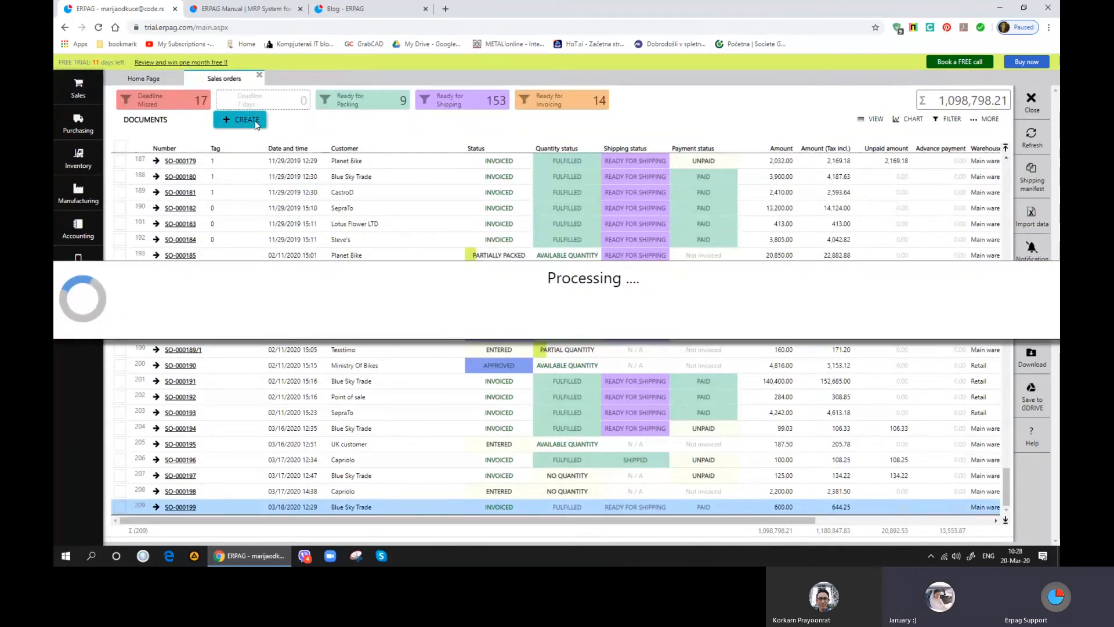
pyautogui.click(200, 174)
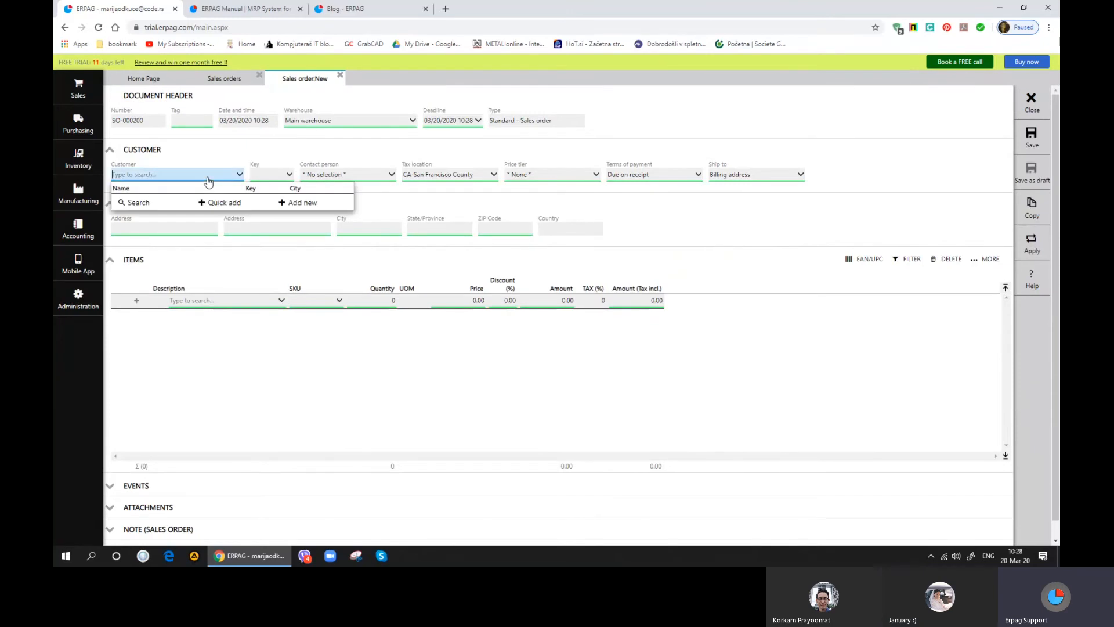
pyautogui.click(181, 228)
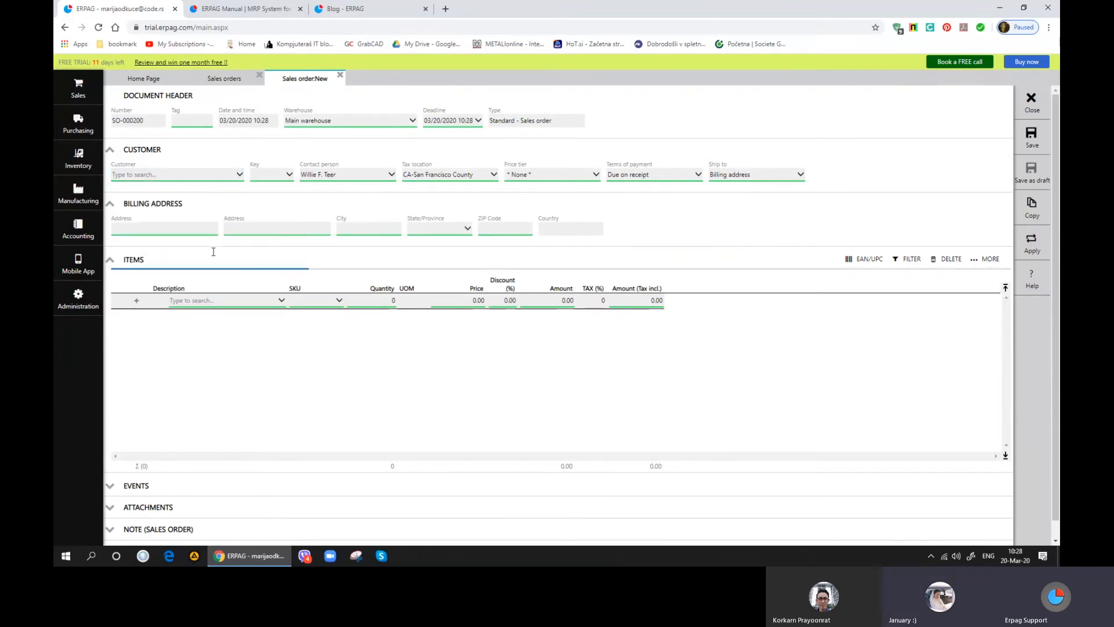
# Step: Add FINISHED TEST PRODUCT as an item with quantity 1 and save the sales order
pyautogui.click(244, 306)
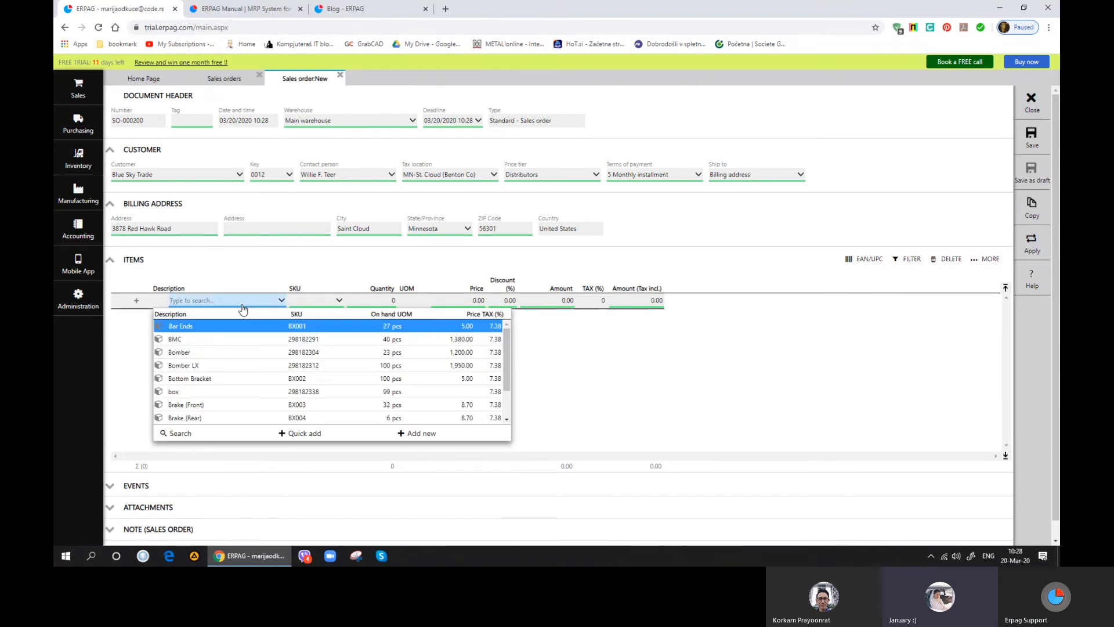
pyautogui.write('TEST')
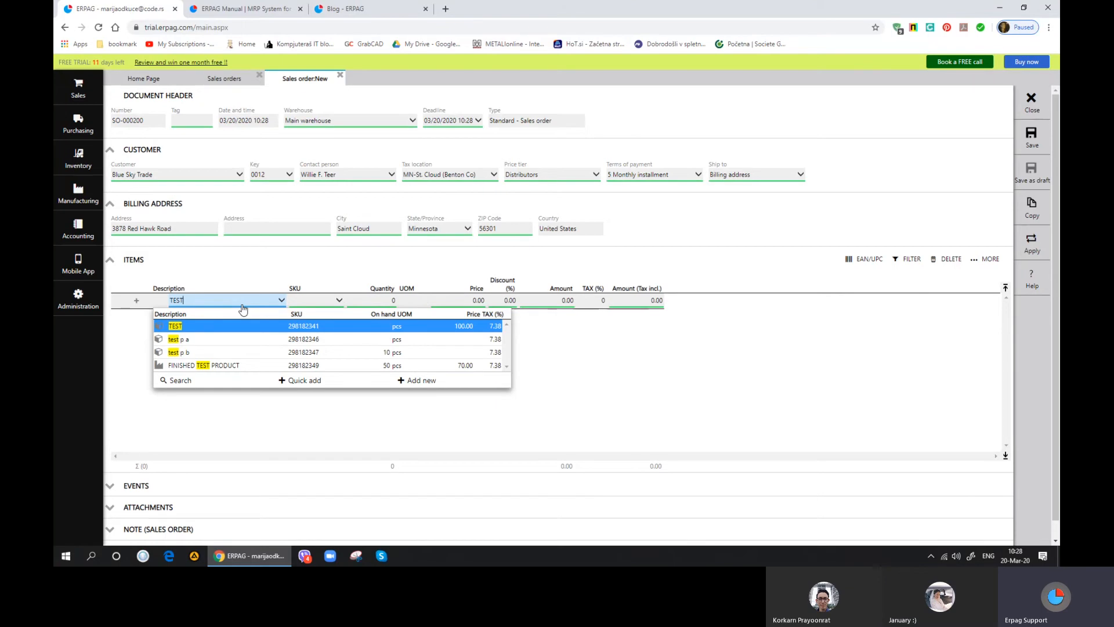
pyautogui.press('Down')
pyautogui.press('Down')
pyautogui.press('Down')
pyautogui.press('Return')
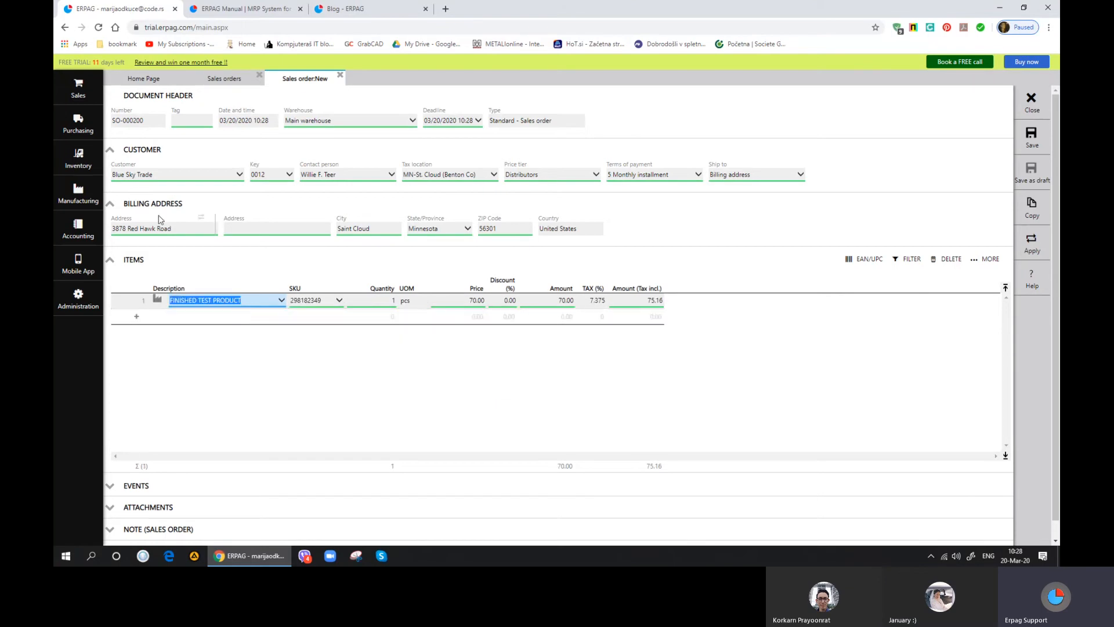
pyautogui.click(1031, 138)
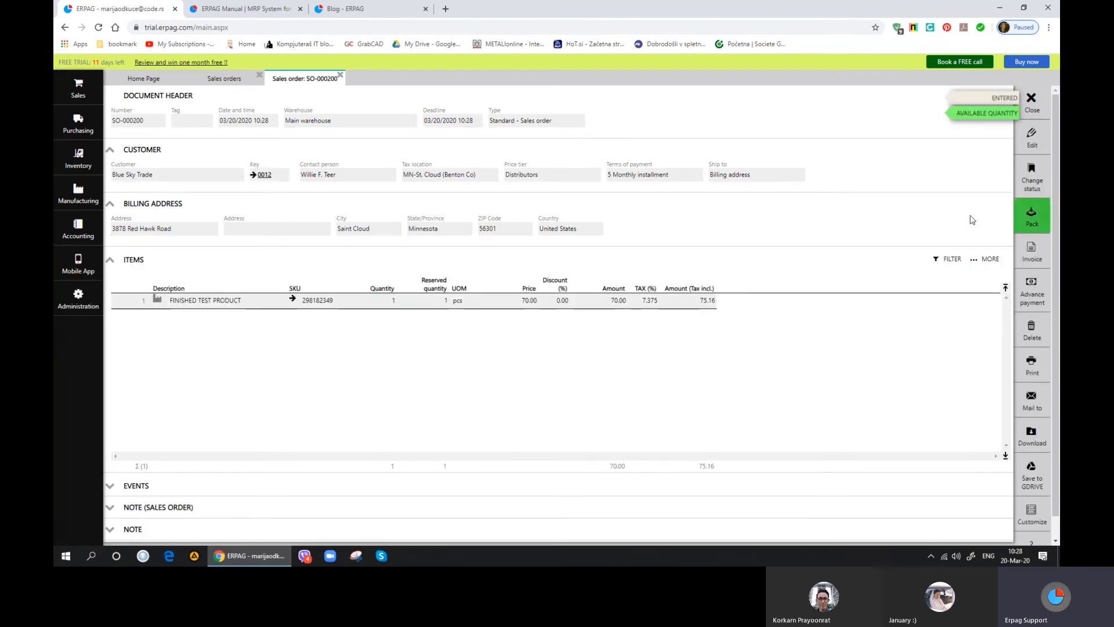
# Step: Invoice the sales order and post its packing list for one piece of FINISHED TEST PRODUCT
pyautogui.click(1039, 254)
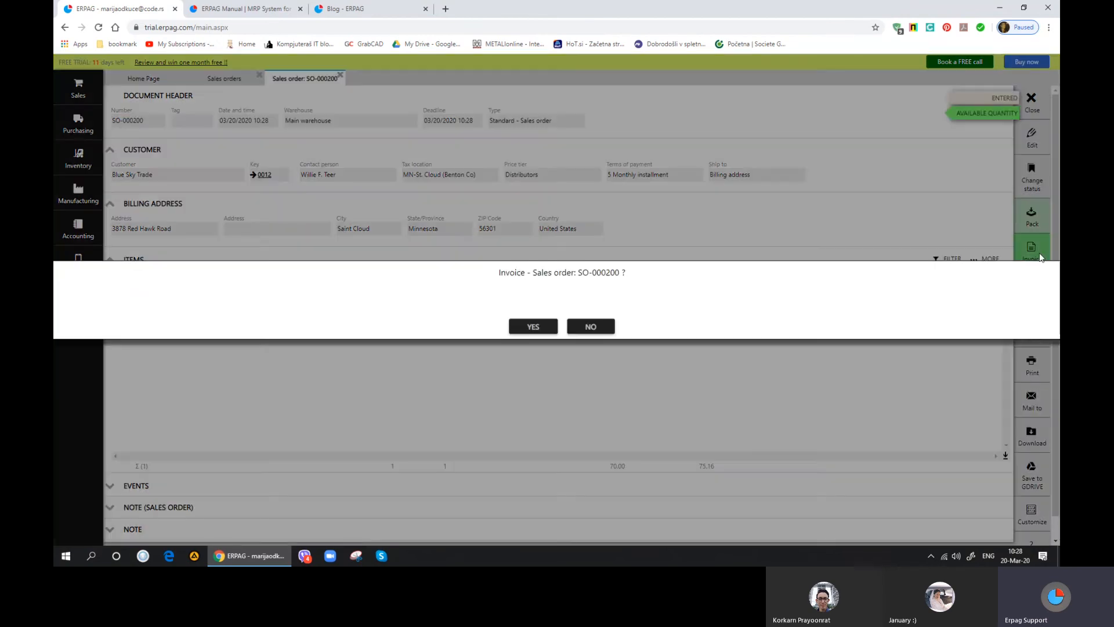
pyautogui.click(547, 326)
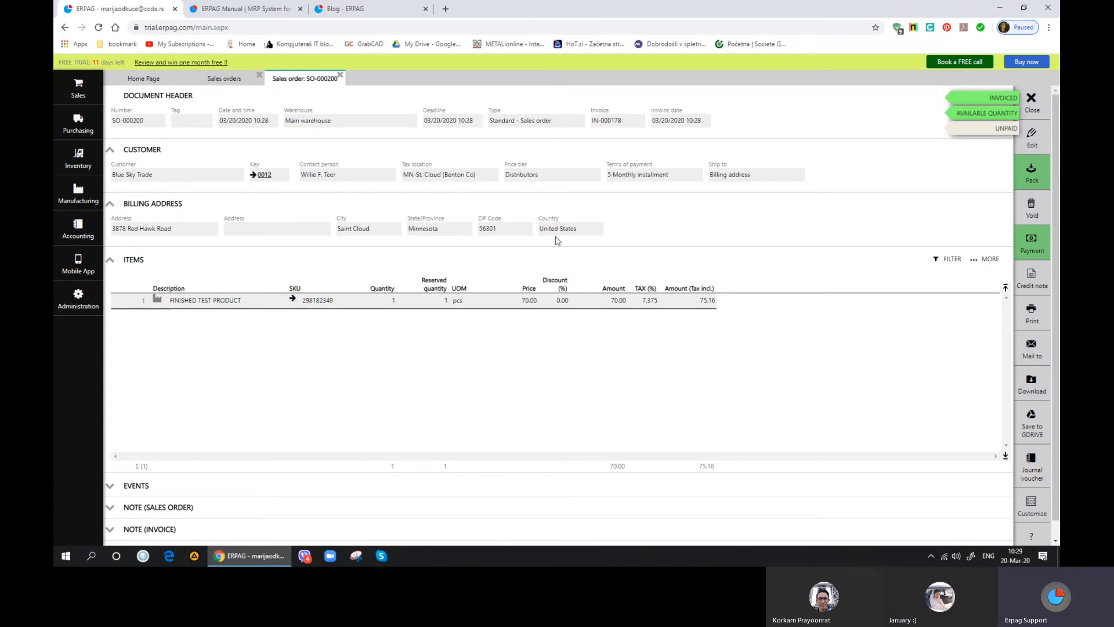
pyautogui.click(1033, 176)
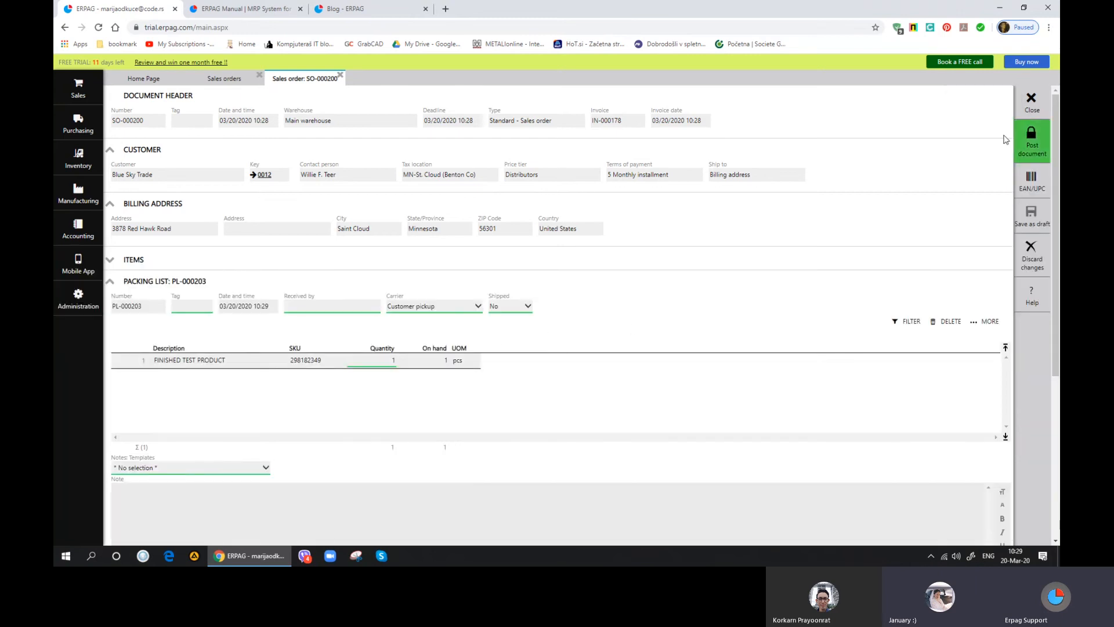
pyautogui.click(1025, 142)
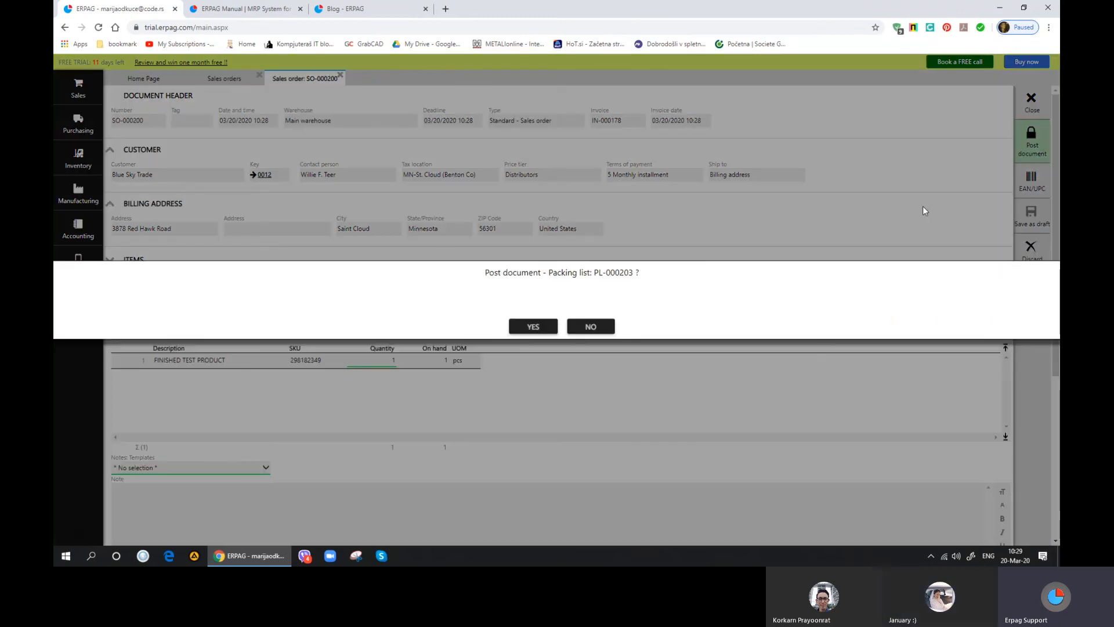
pyautogui.click(528, 323)
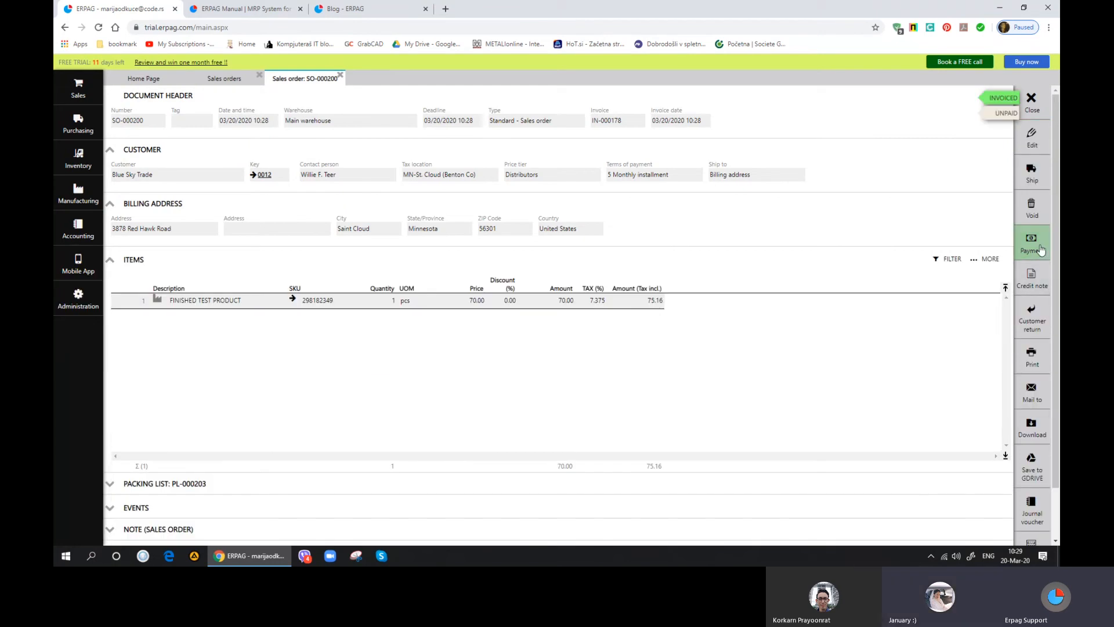
# Step: Submit a payment for the invoiced sales order
pyautogui.click(1032, 244)
pyautogui.click(502, 327)
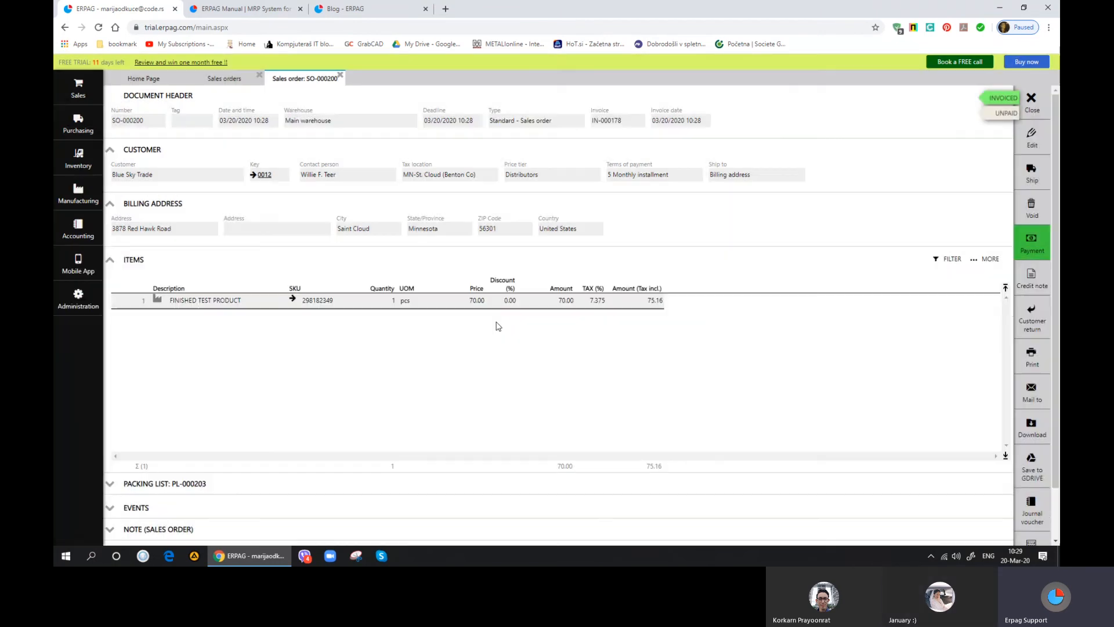
# Step: Check the stock card of FINISHED TEST PRODUCT, starting from the sales order's item
pyautogui.click(291, 301)
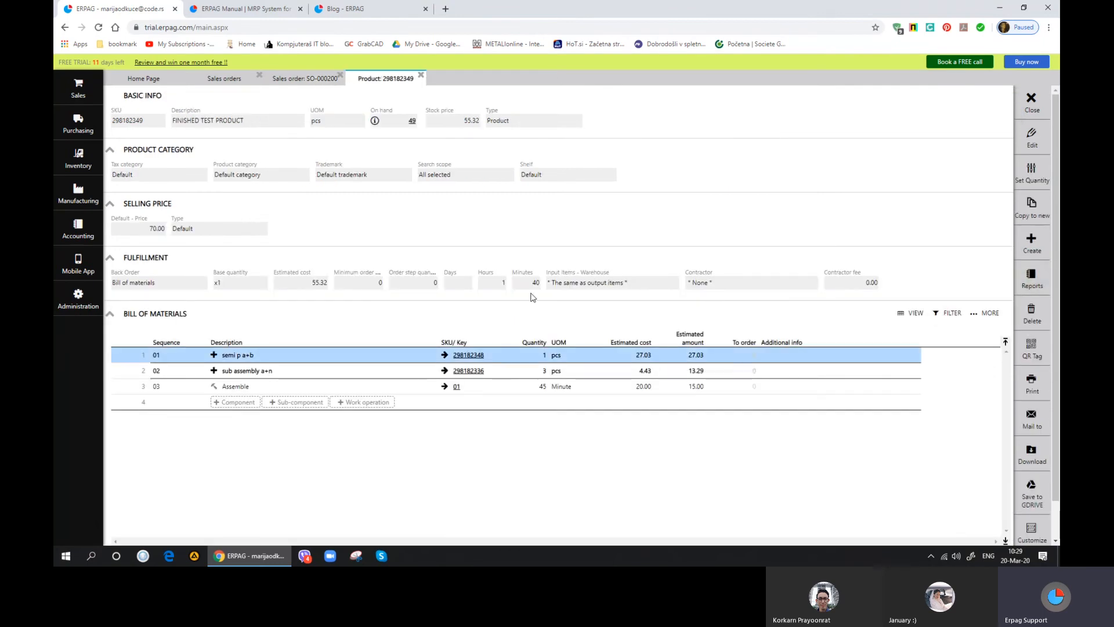
pyautogui.click(412, 121)
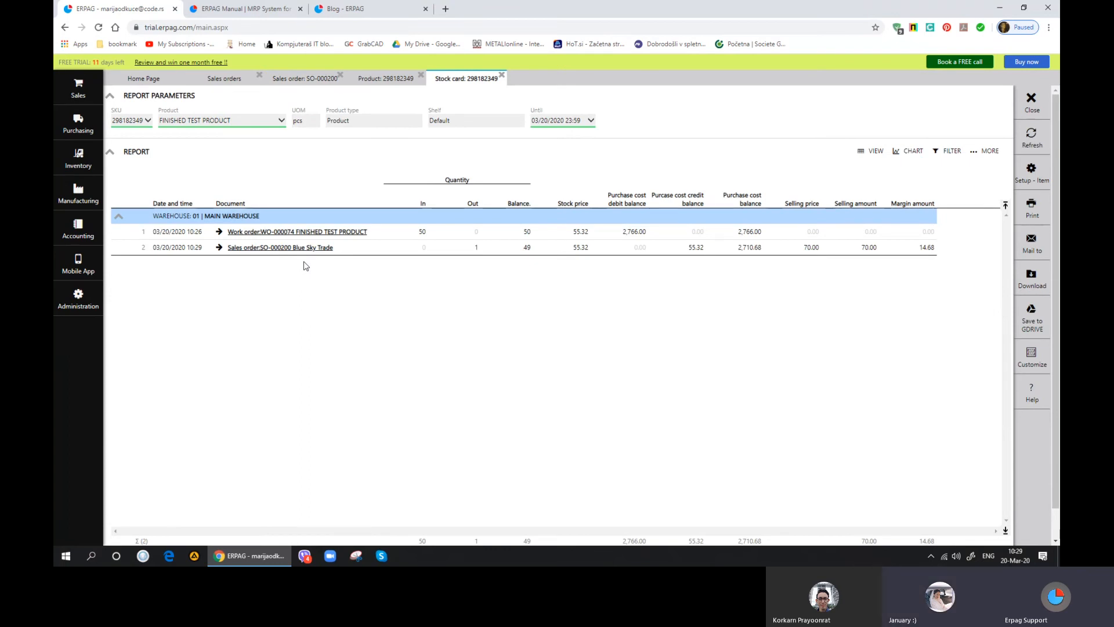
# Step: Close the stock card, the product card, the sales order and the sales order list
pyautogui.click(502, 76)
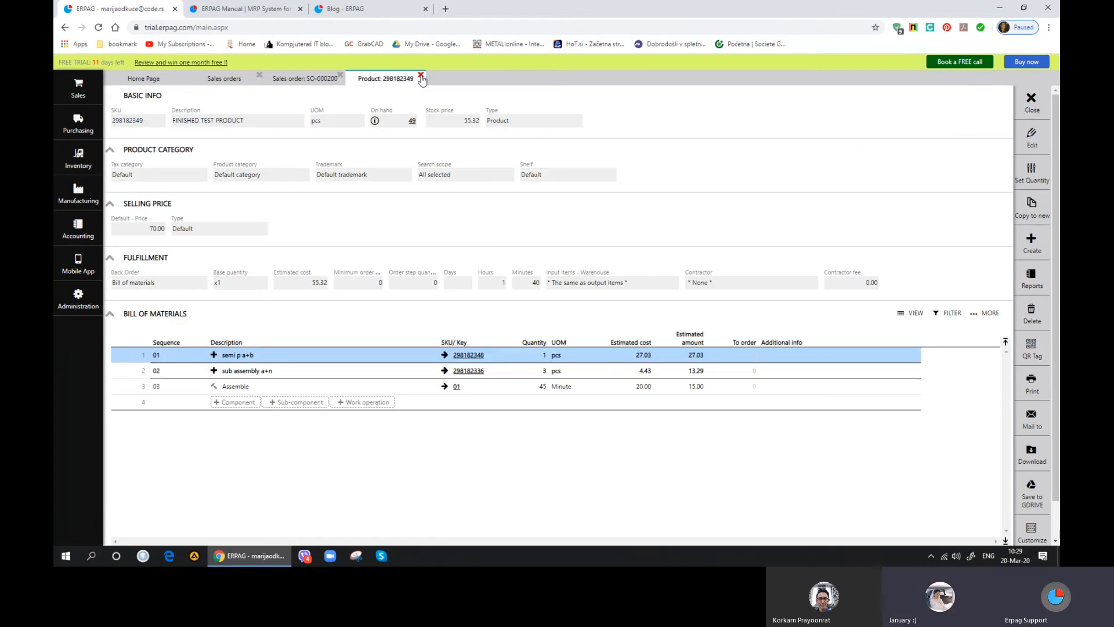
pyautogui.click(420, 76)
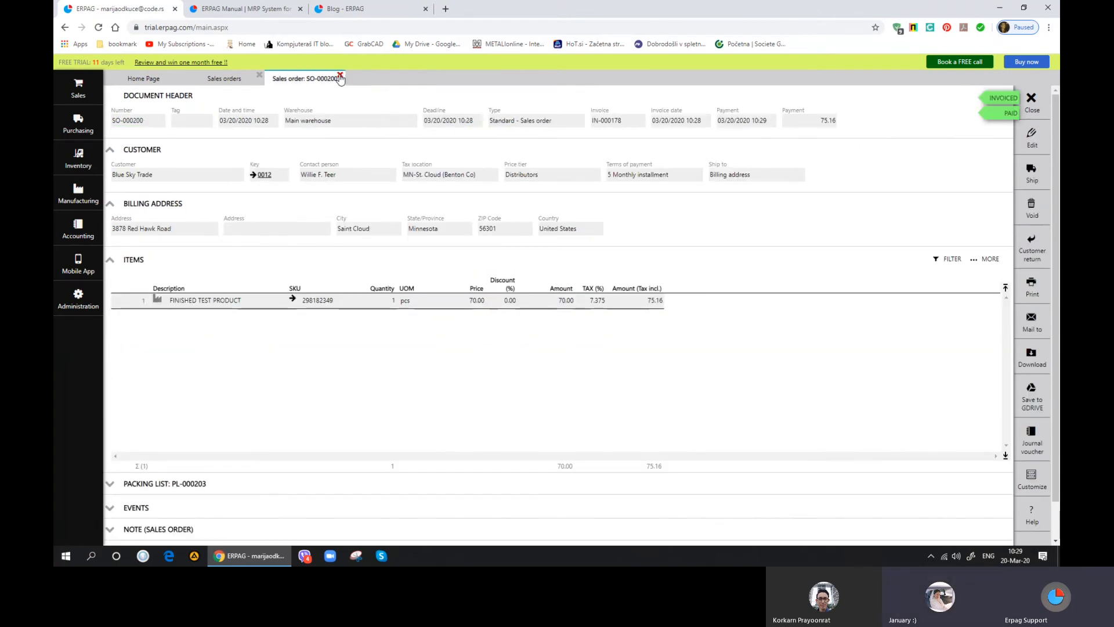
pyautogui.click(340, 76)
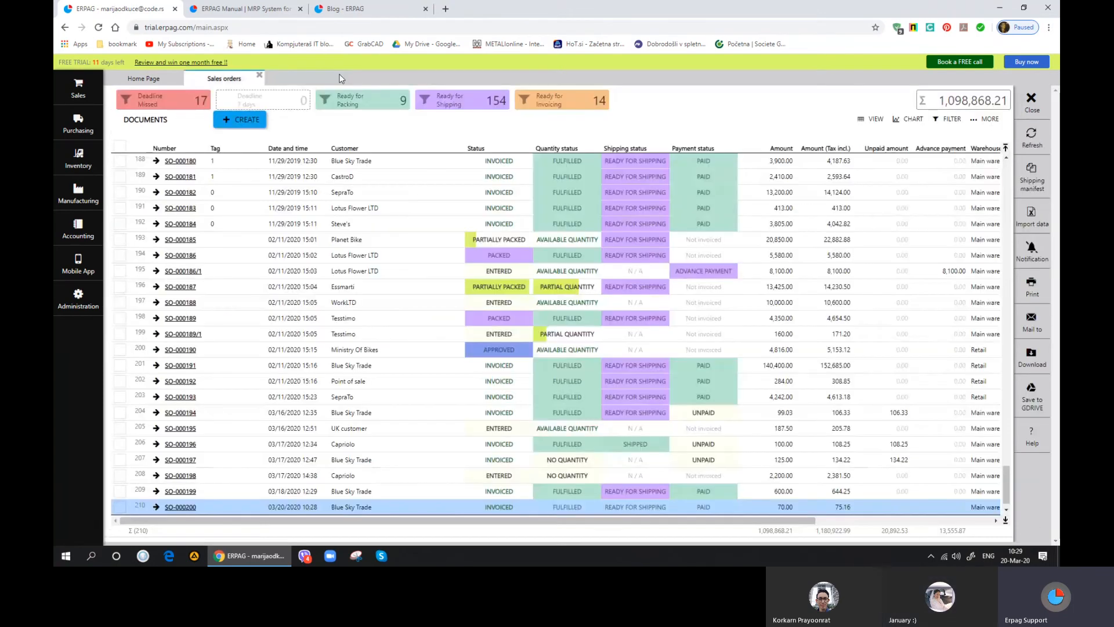
pyautogui.click(260, 75)
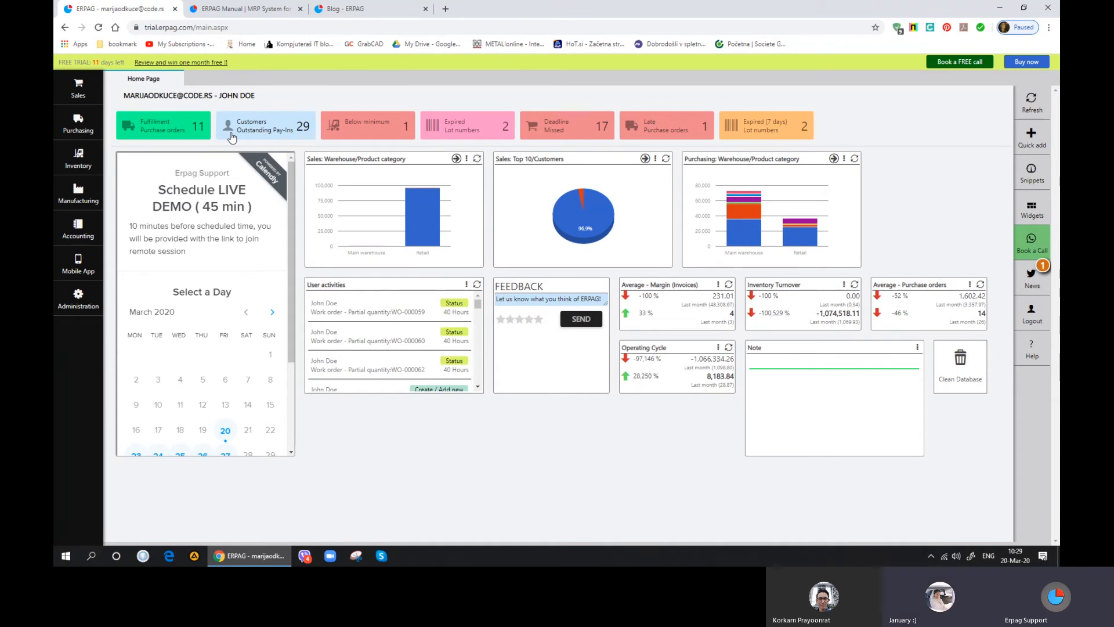
# Step: Load the material for work order WO-000073 (sub assembly a+n) and post the material loading document
pyautogui.click(74, 197)
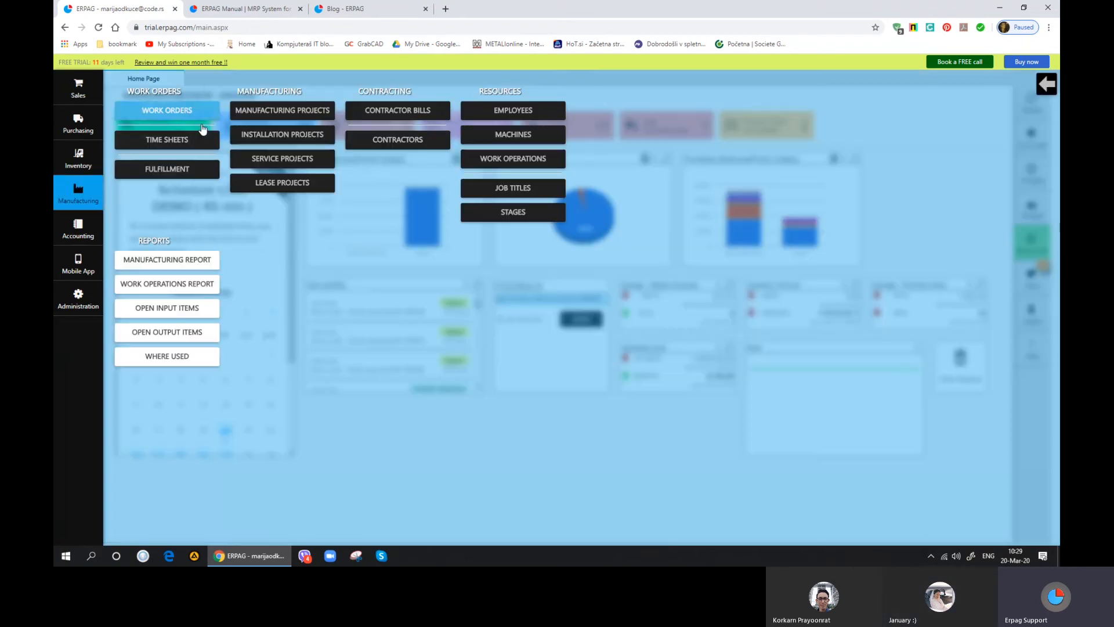
pyautogui.click(201, 125)
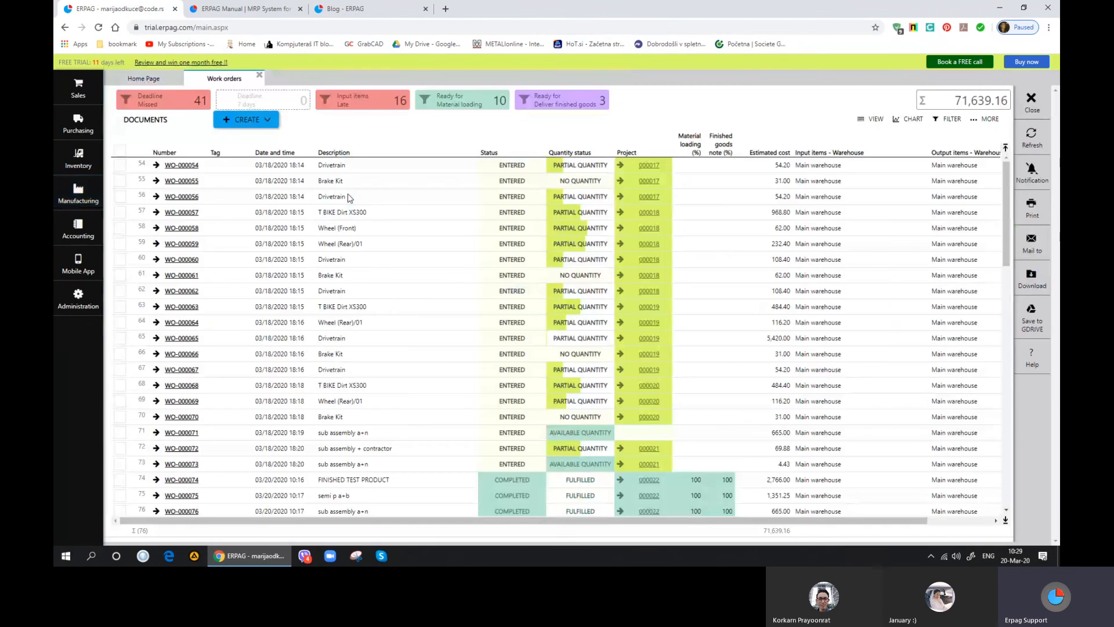
pyautogui.click(181, 464)
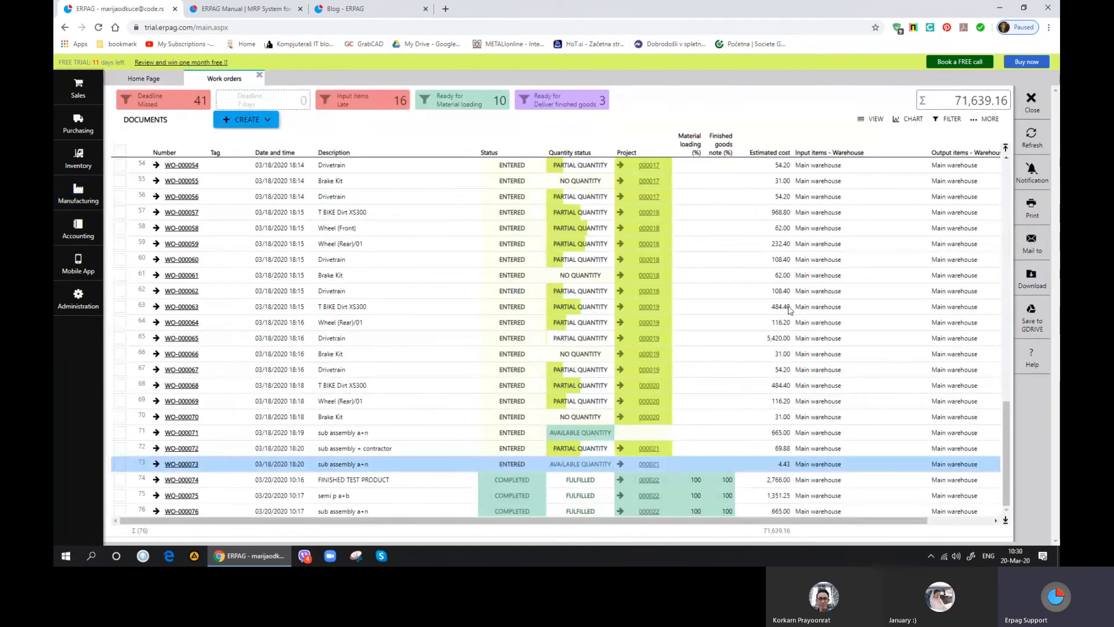
pyautogui.click(1038, 220)
pyautogui.click(1031, 144)
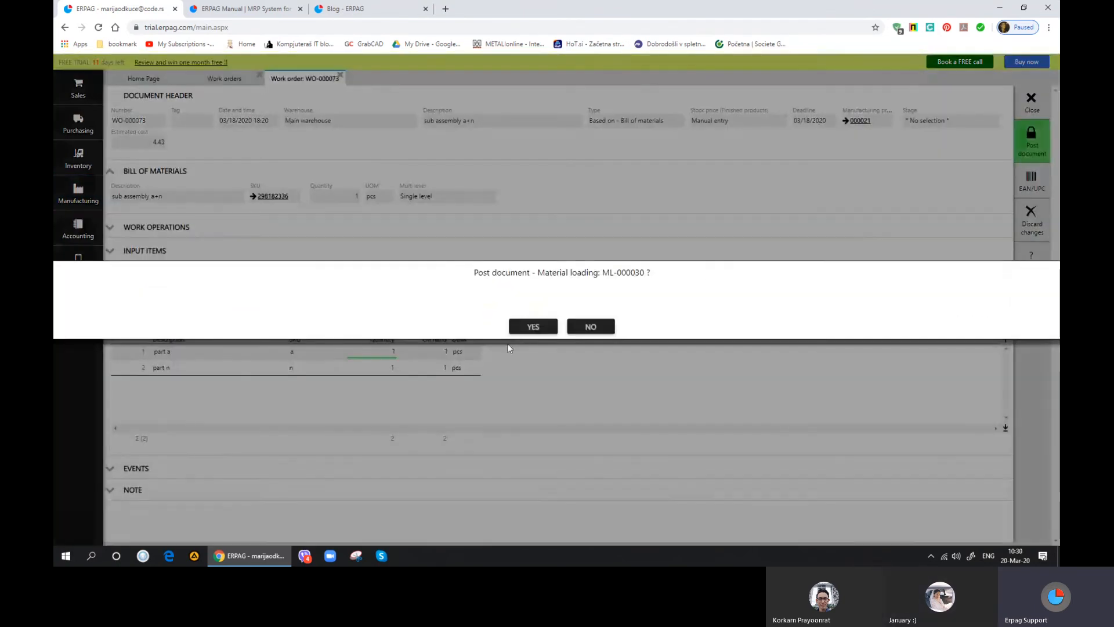
pyautogui.click(532, 326)
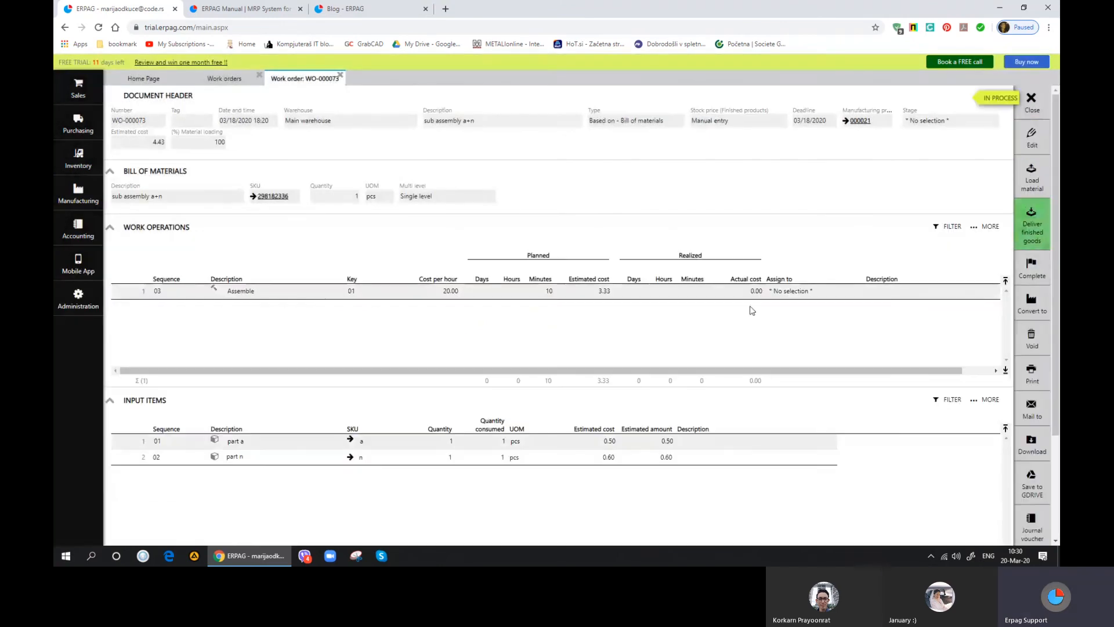
# Step: Deliver 0.5 pcs of sub assembly a+n as finished goods on WO-000073, post the finished goods note and close the work order
pyautogui.click(1032, 235)
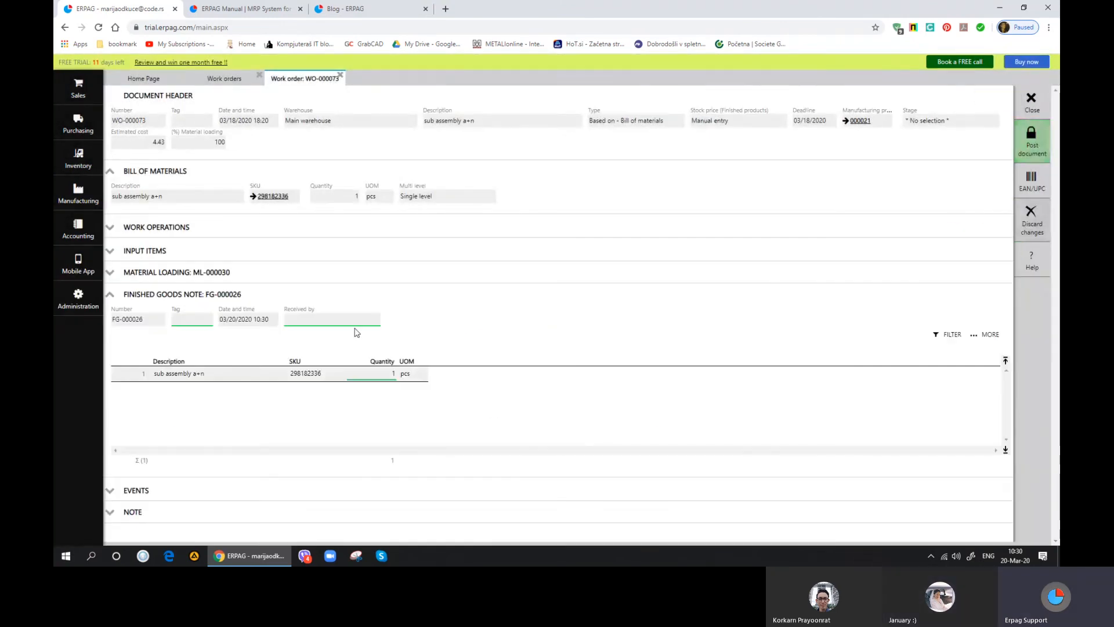
pyautogui.click(386, 373)
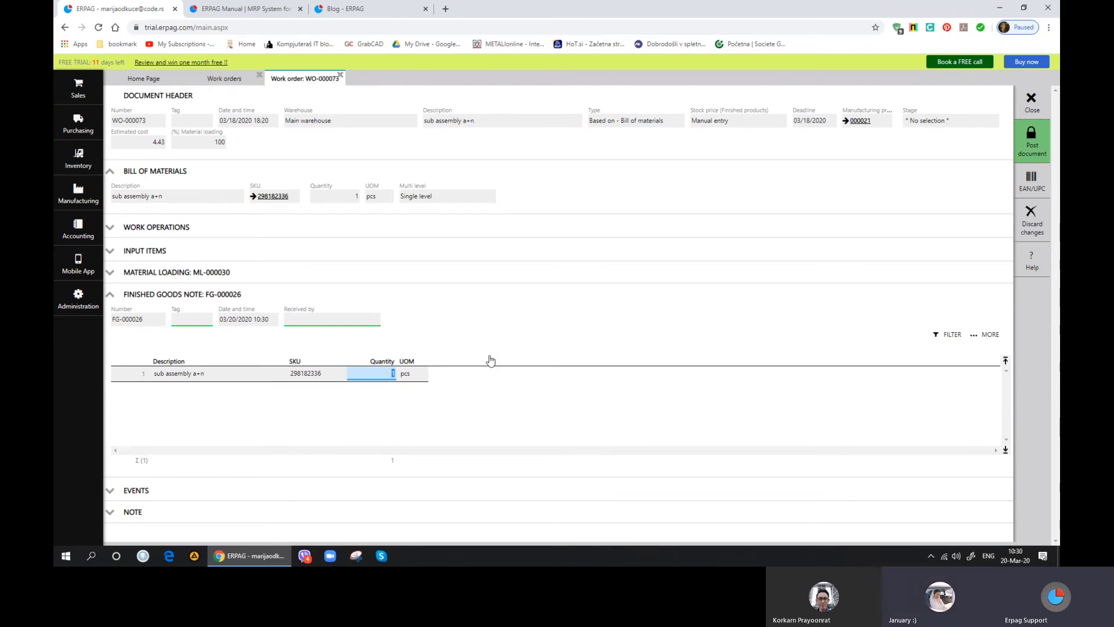
pyautogui.write('0.5')
pyautogui.press('Tab')
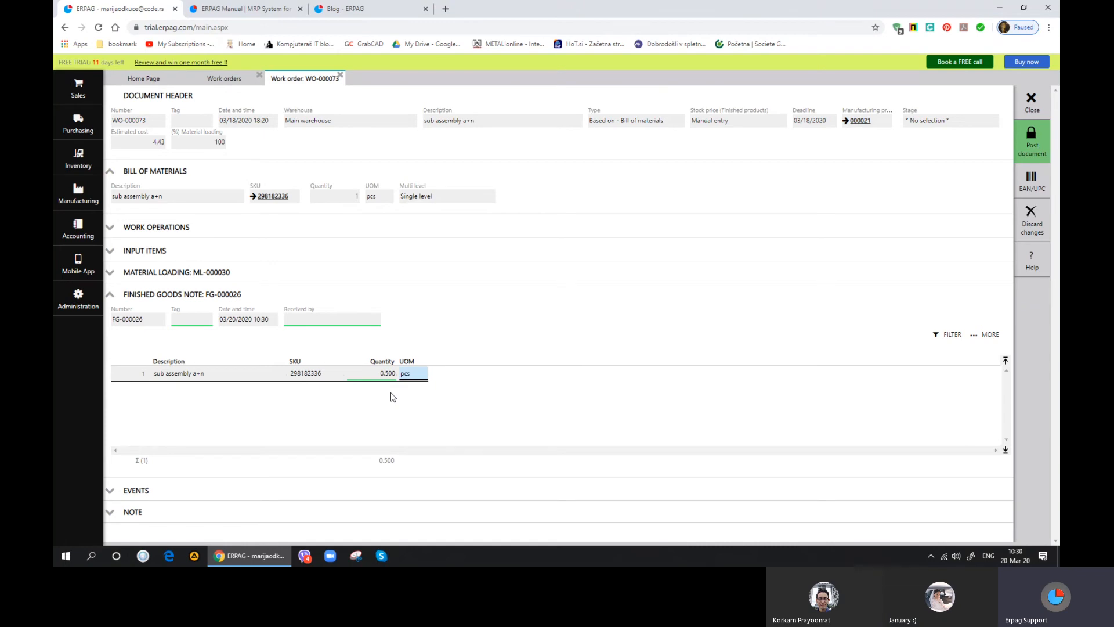
pyautogui.click(1027, 147)
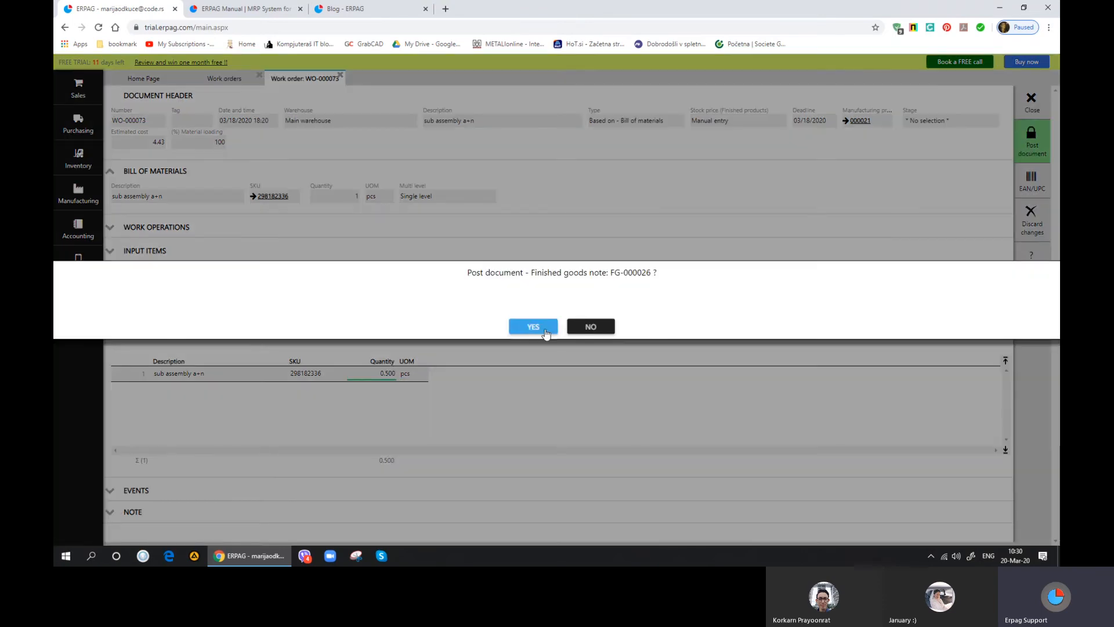
pyautogui.click(531, 325)
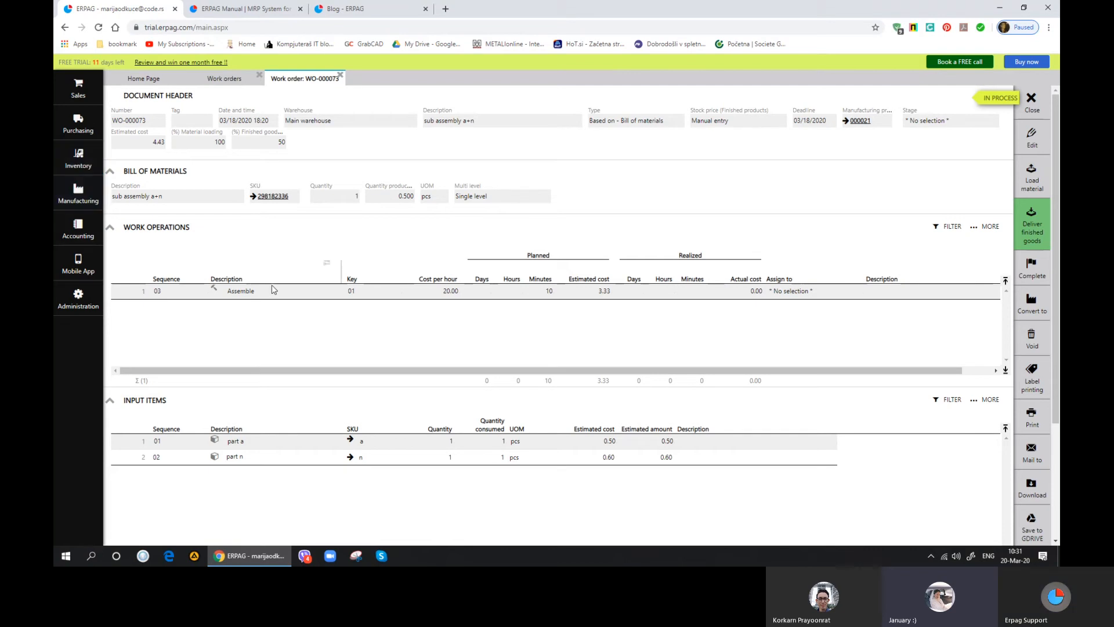
pyautogui.scroll(-3, 264, 293)
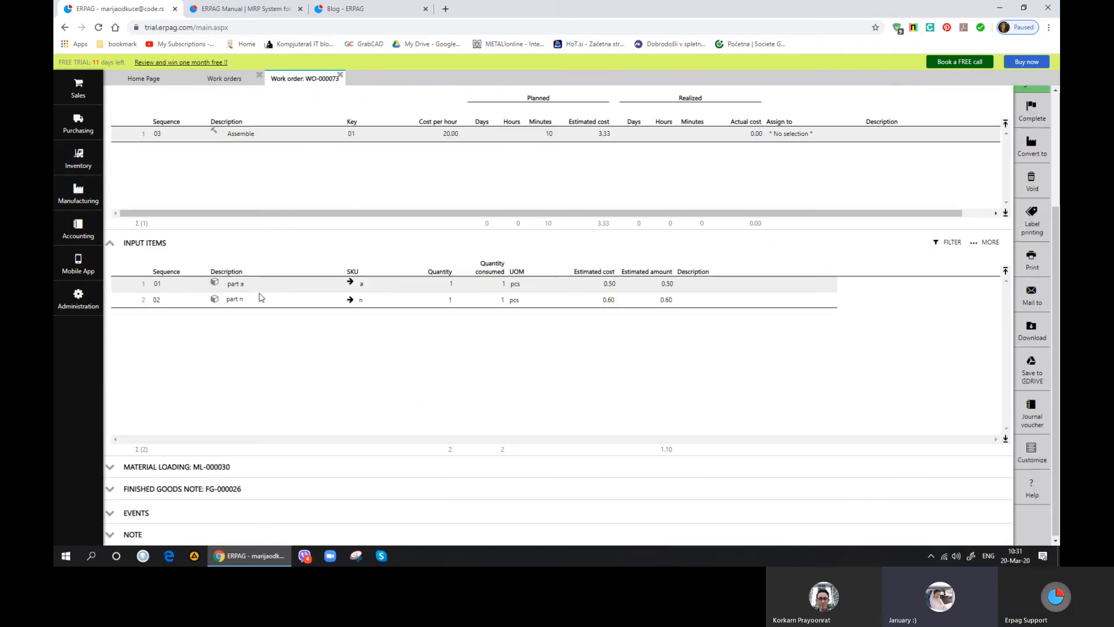
pyautogui.scroll(3, 279, 296)
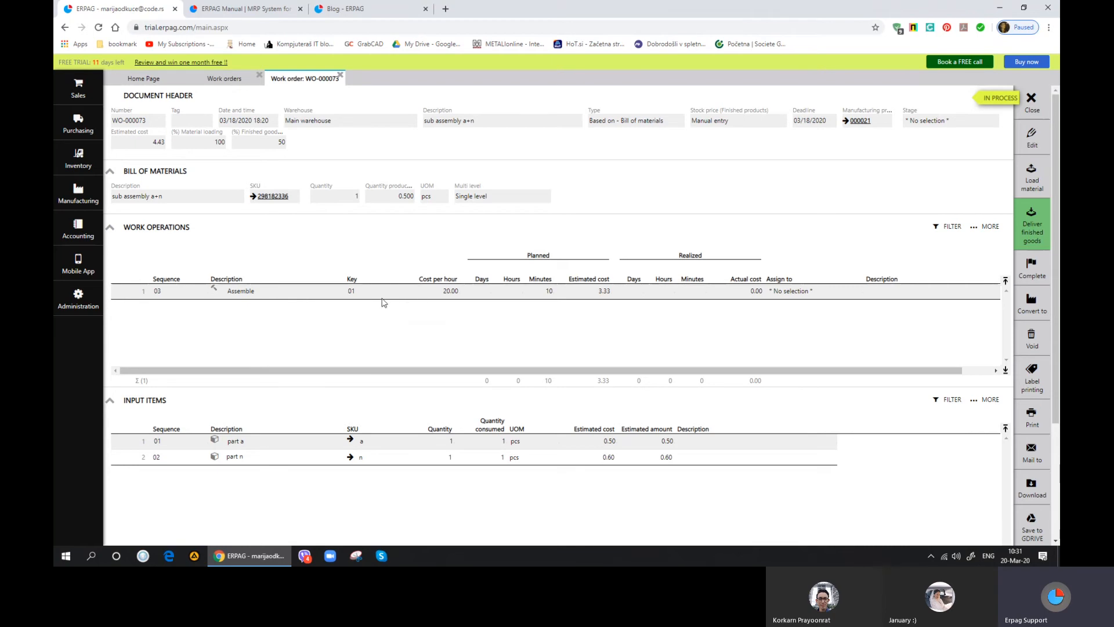
pyautogui.click(341, 76)
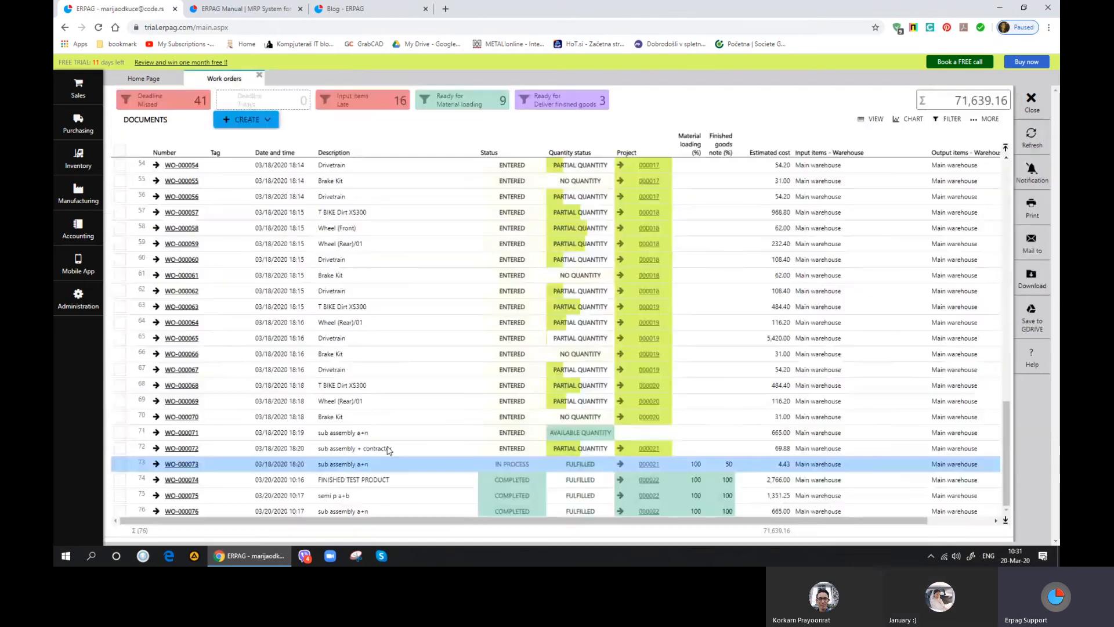
# Step: Open the Brake Kit work order WO-000070 and expand its attachments and note sections
pyautogui.click(527, 466)
pyautogui.scroll(-3, 525, 464)
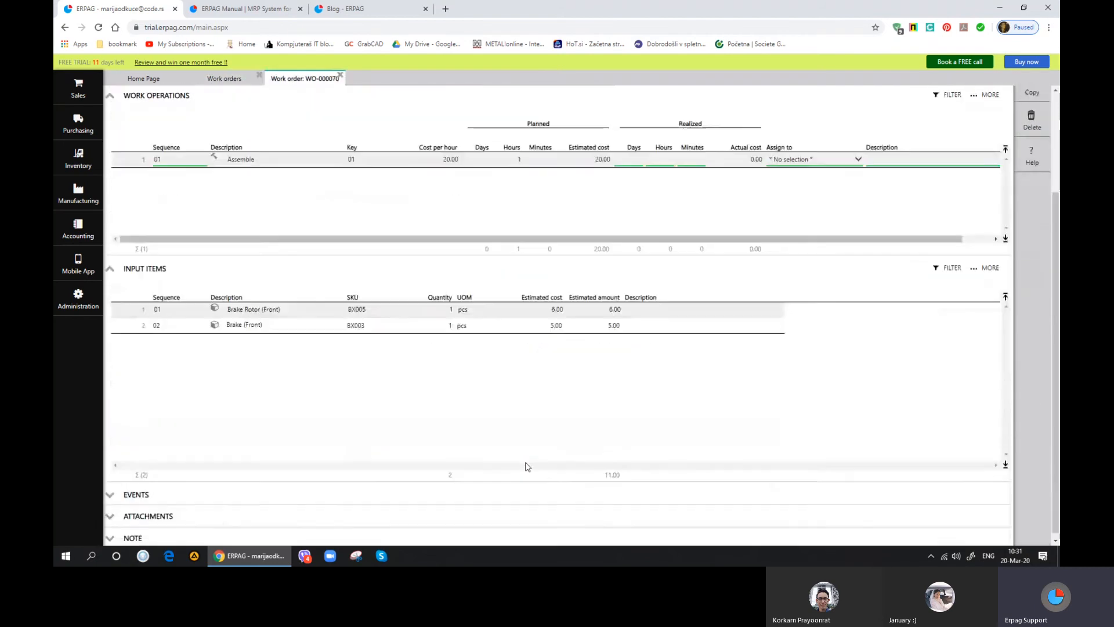
pyautogui.scroll(-1, 301, 455)
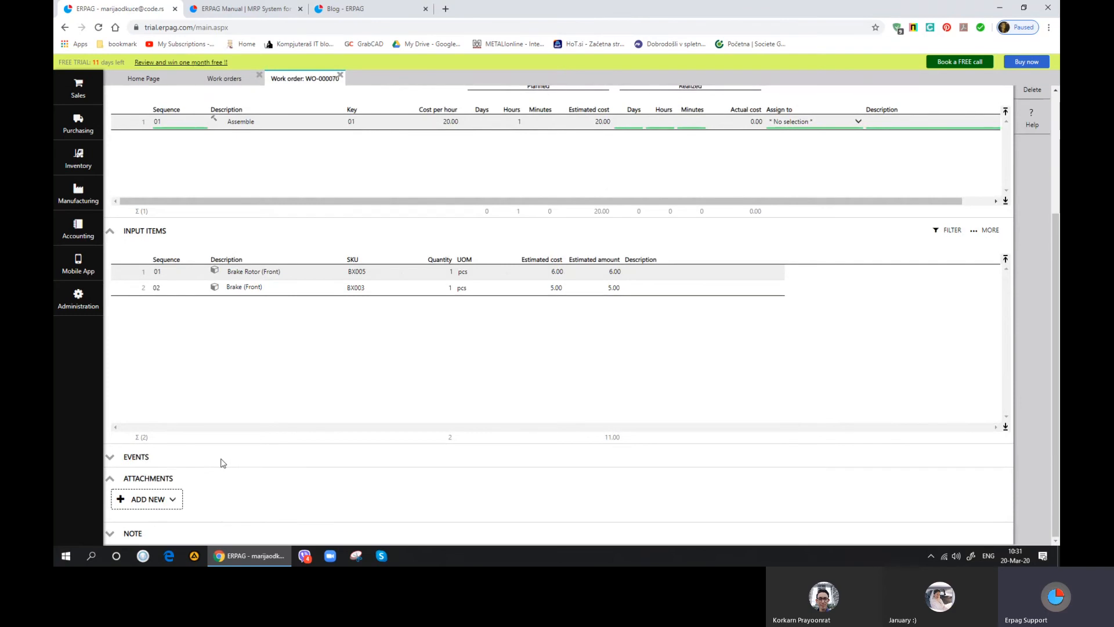
pyautogui.click(171, 541)
pyautogui.scroll(-5, 237, 490)
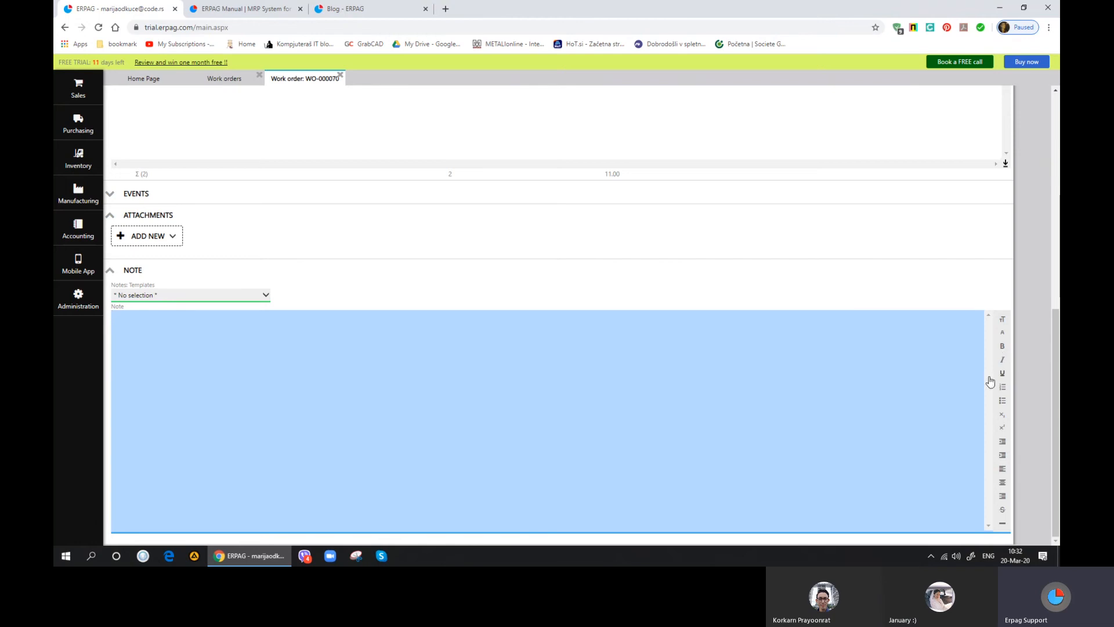
# Step: Look at the note template options of the Brake Kit work order, and close the order discarding changes
pyautogui.click(194, 295)
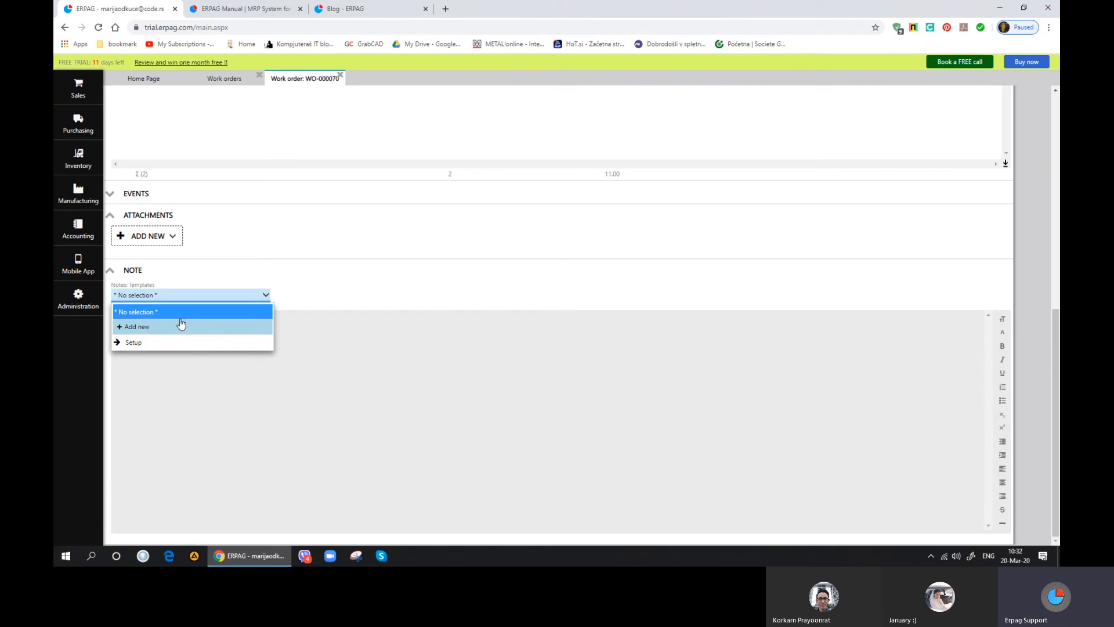
pyautogui.click(191, 295)
pyautogui.click(192, 296)
pyautogui.click(192, 296)
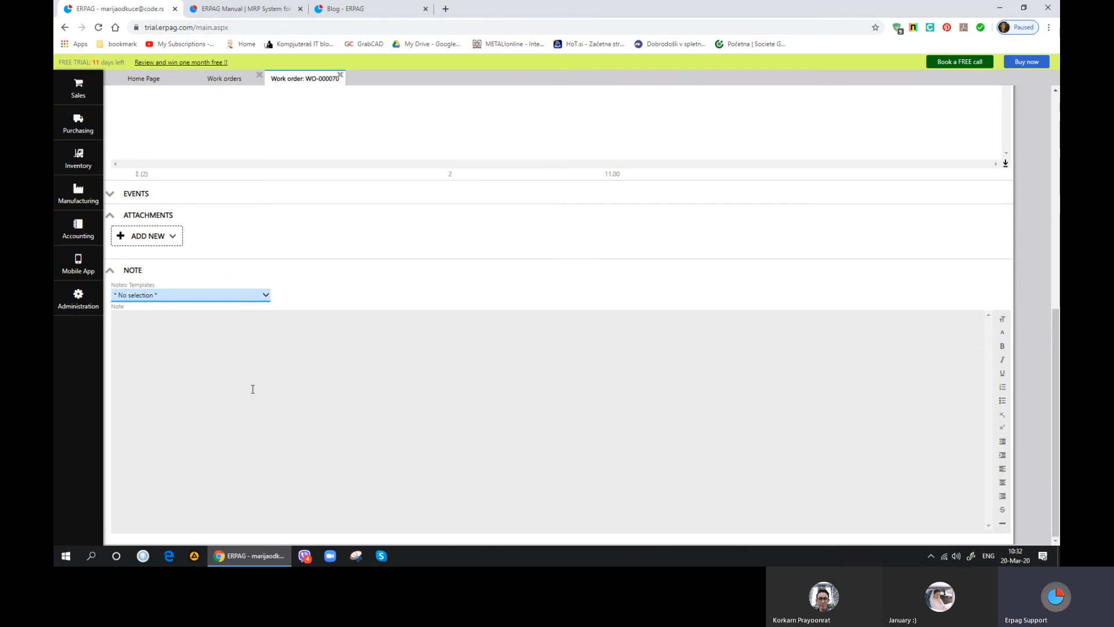
pyautogui.scroll(6, 517, 394)
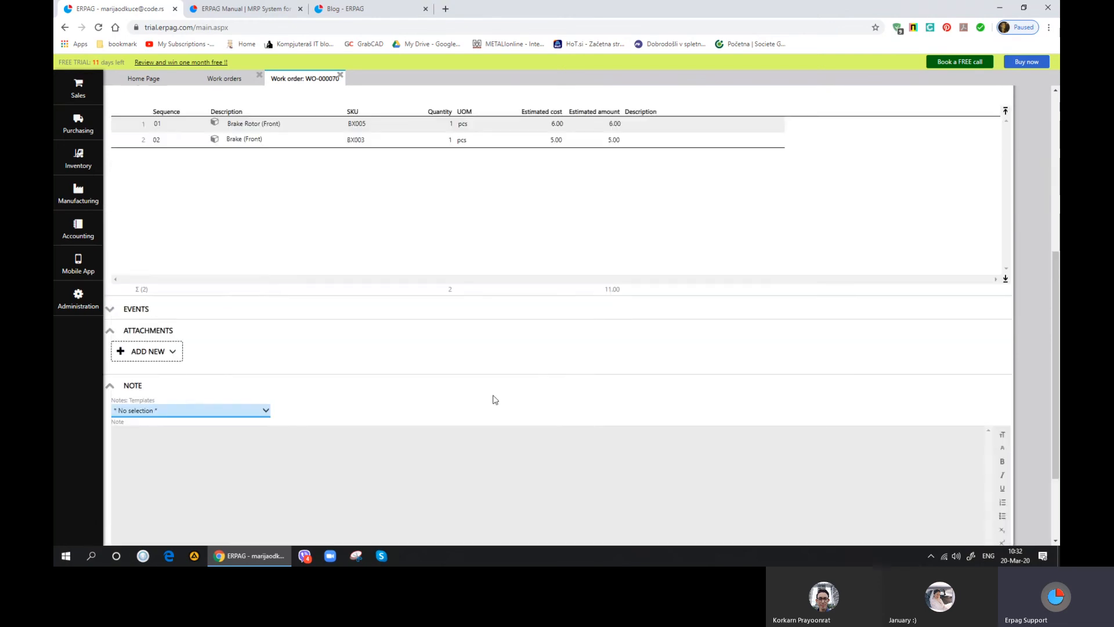
pyautogui.scroll(2, 477, 424)
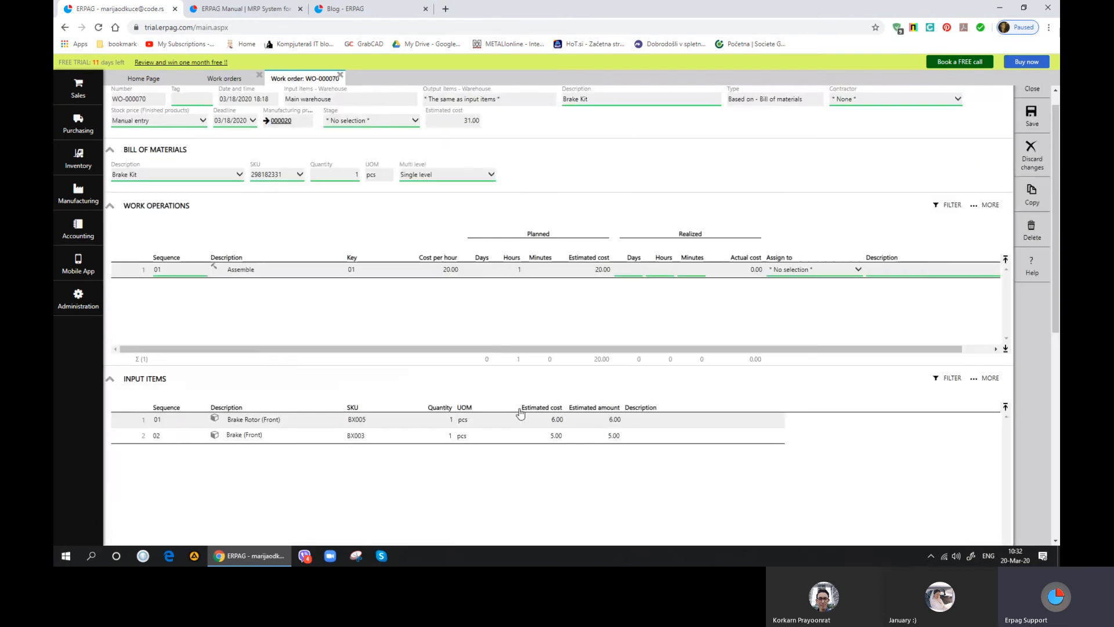
pyautogui.scroll(1, 530, 413)
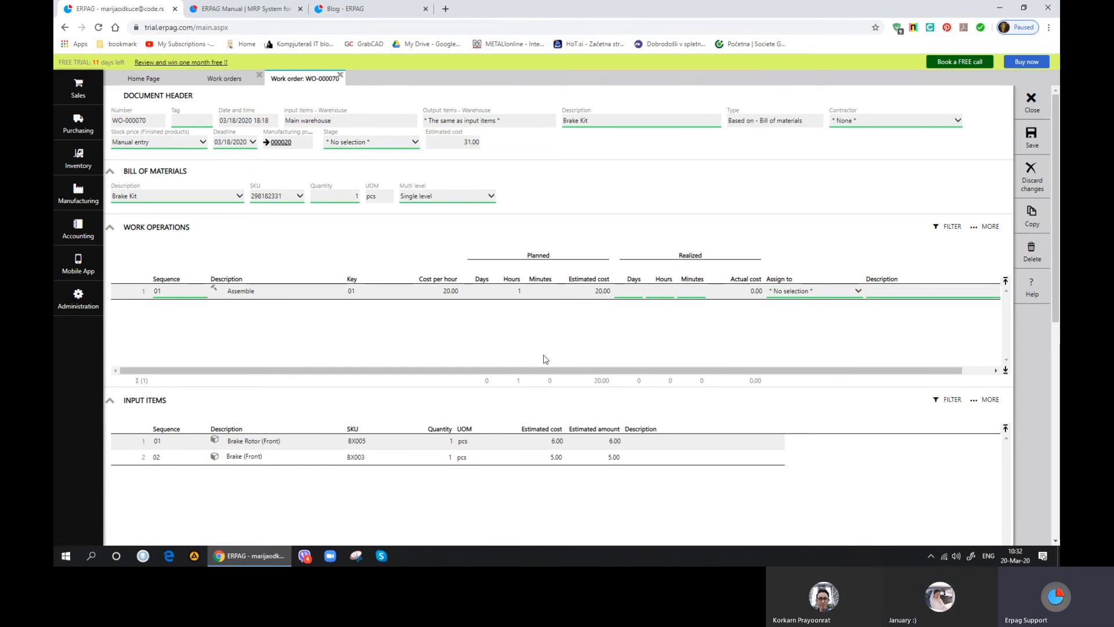
pyautogui.click(1031, 104)
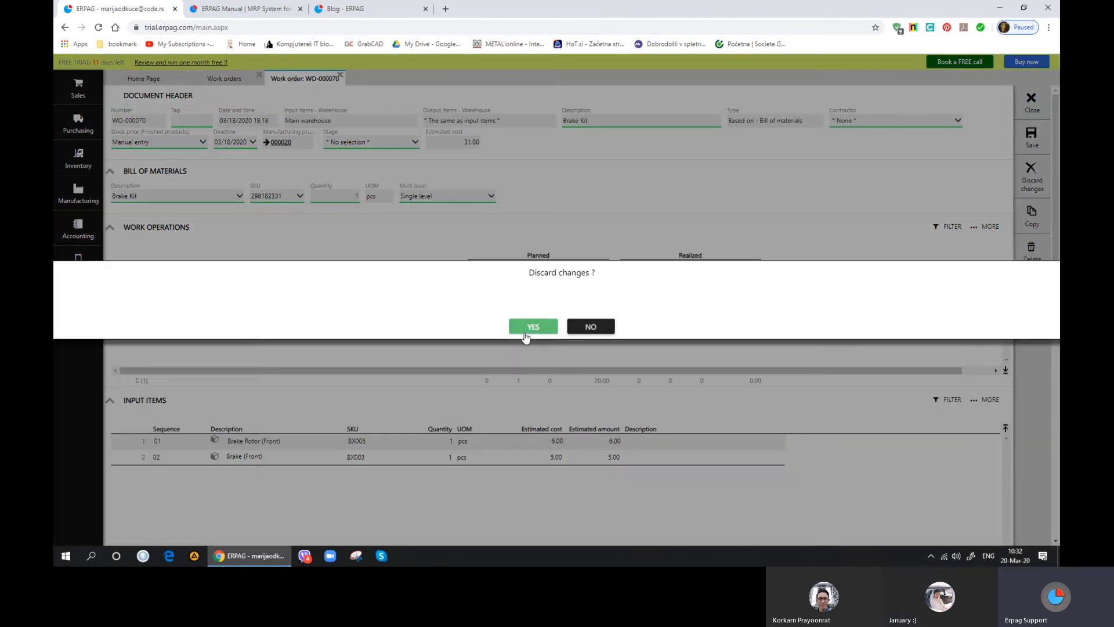
pyautogui.click(532, 327)
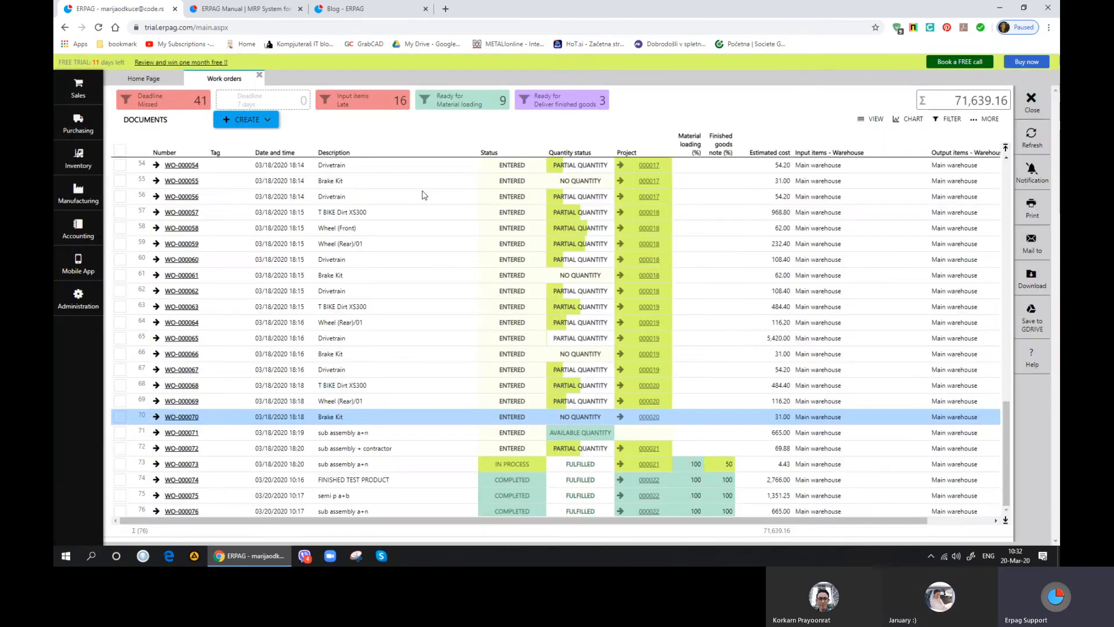
# Step: Start the stopwatches for the Assemble and Planning operations of WO-000006 in the service workman's time sheet, and close the time sheets
pyautogui.click(78, 192)
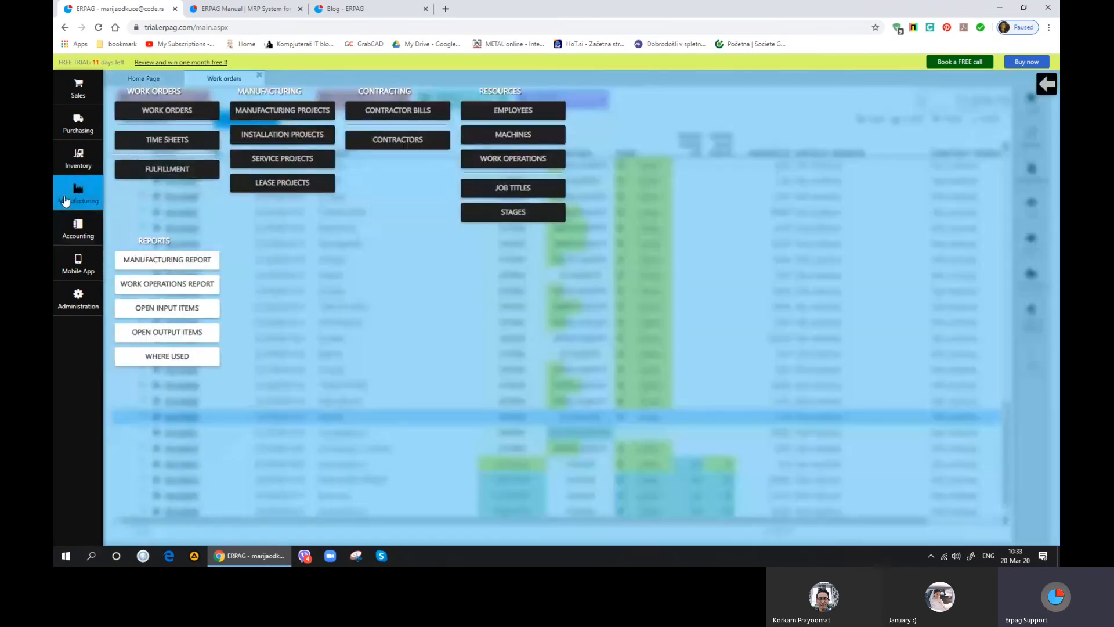
pyautogui.click(196, 142)
pyautogui.click(175, 179)
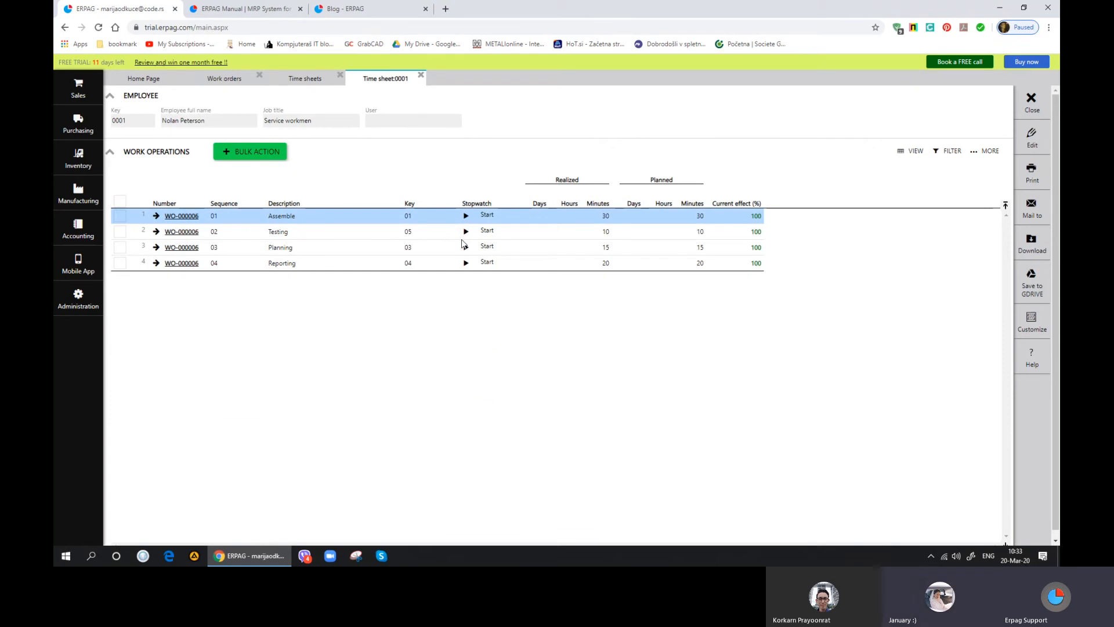
pyautogui.click(464, 217)
pyautogui.click(466, 247)
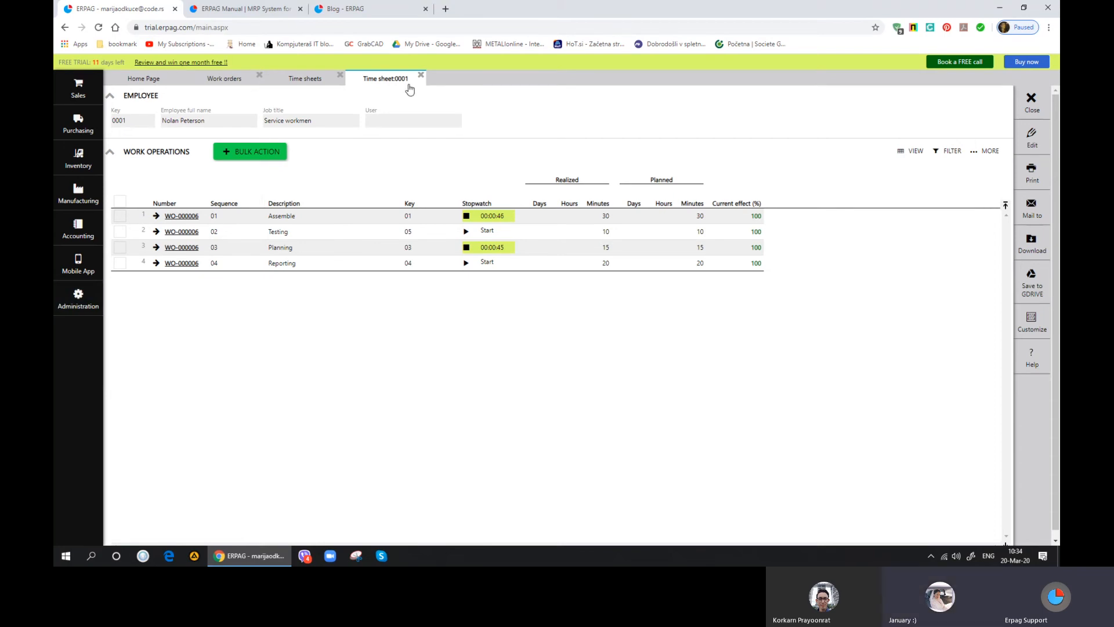
pyautogui.click(422, 77)
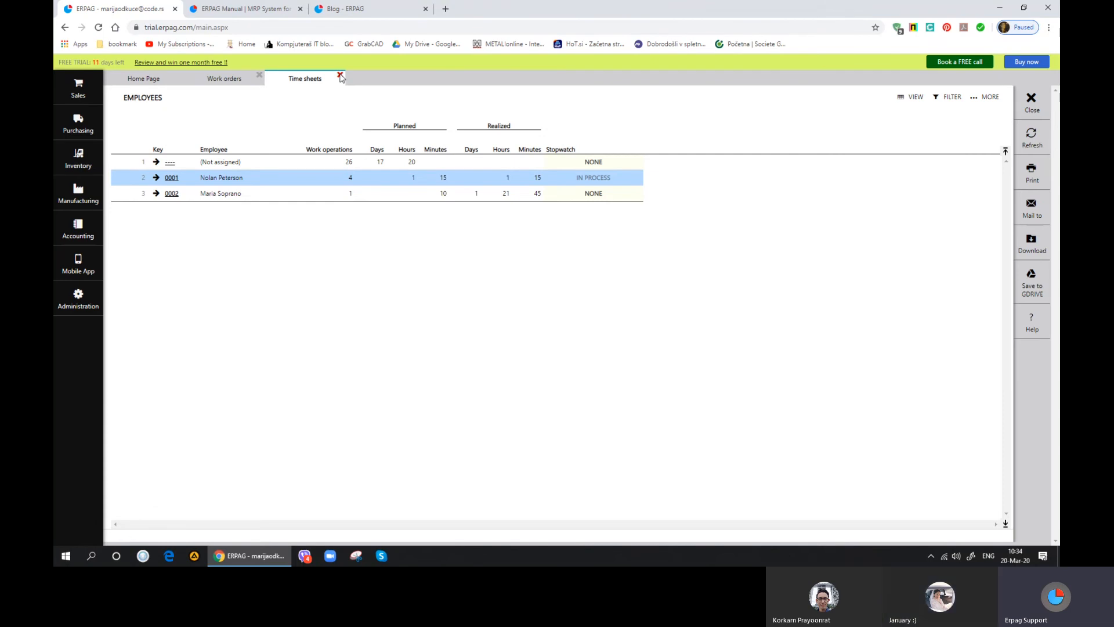
pyautogui.click(341, 76)
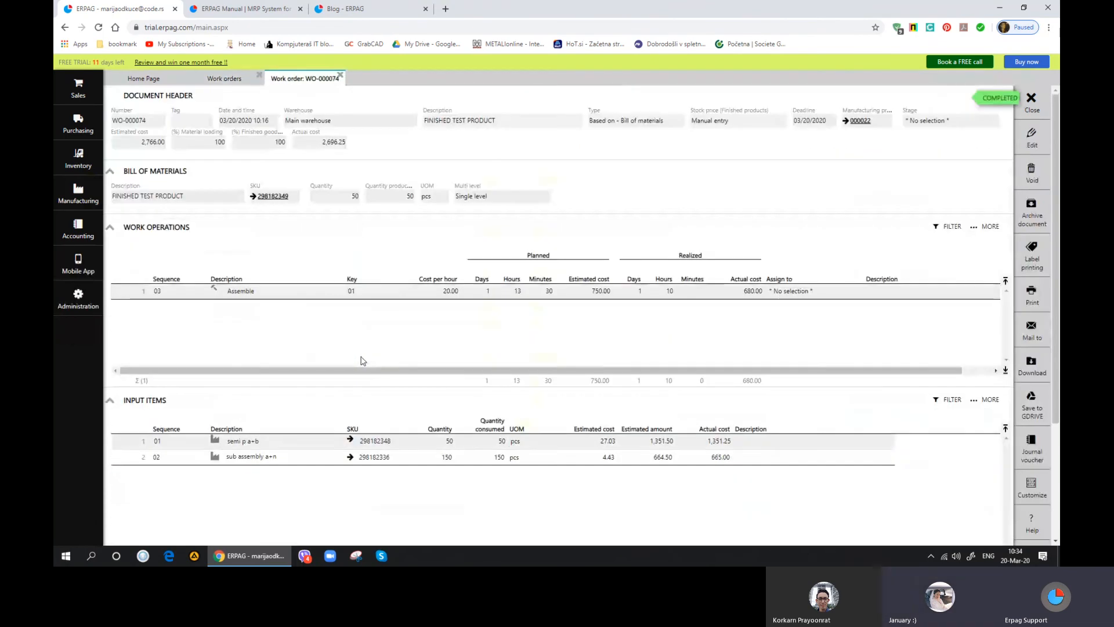
# Step: Review the journal voucher of work order WO-000074 for FINISHED TEST PRODUCT and compare it with the work order's costs
pyautogui.scroll(-1, 441, 362)
pyautogui.click(1038, 405)
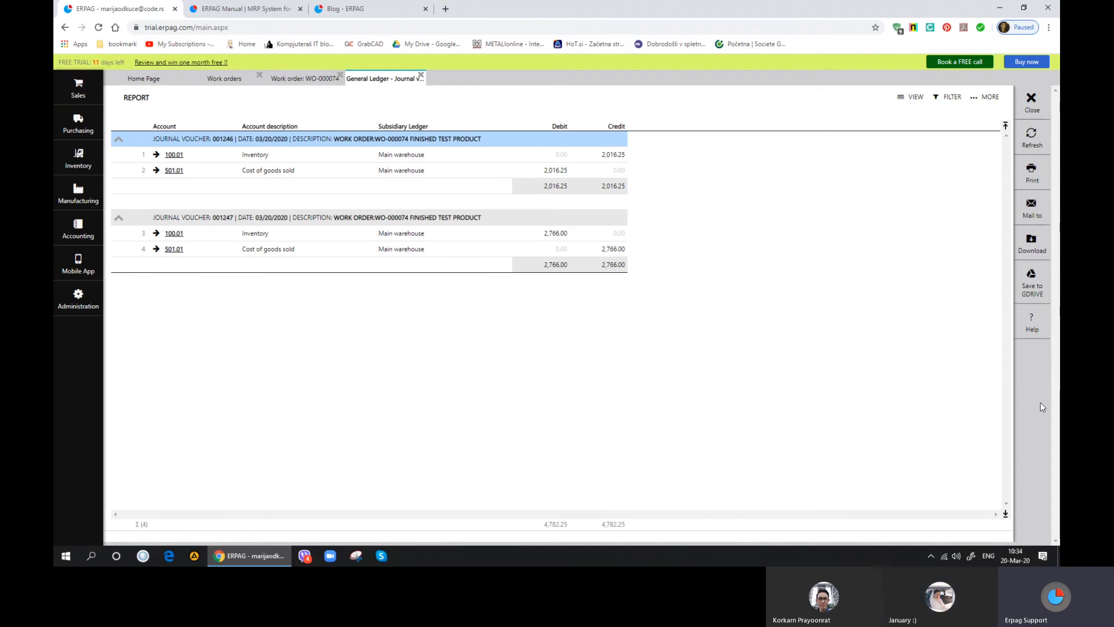
pyautogui.click(317, 83)
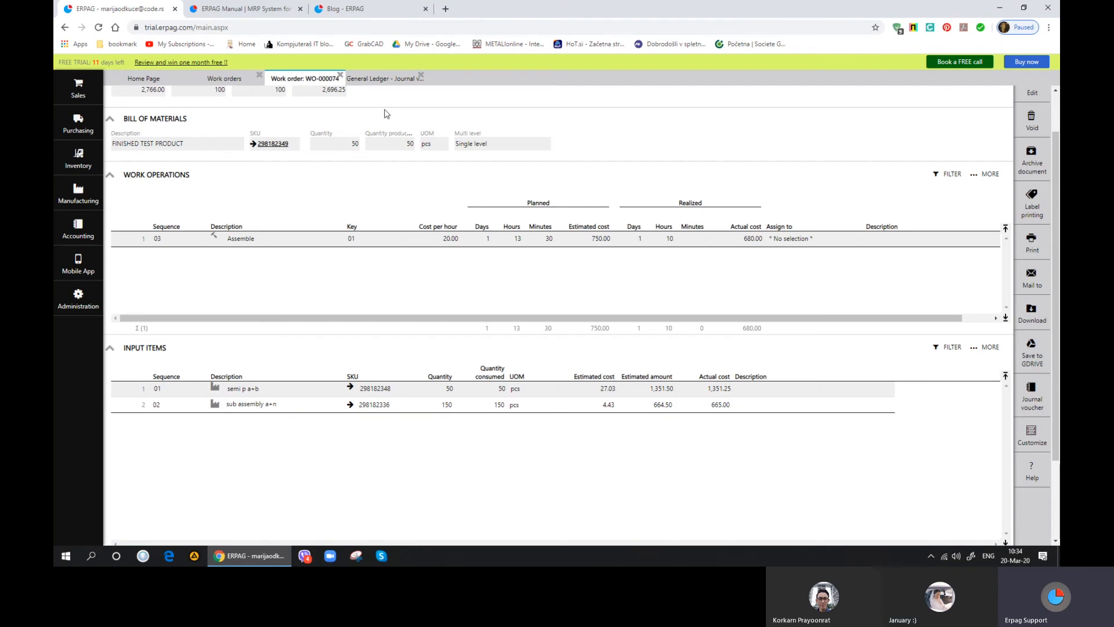
pyautogui.click(374, 79)
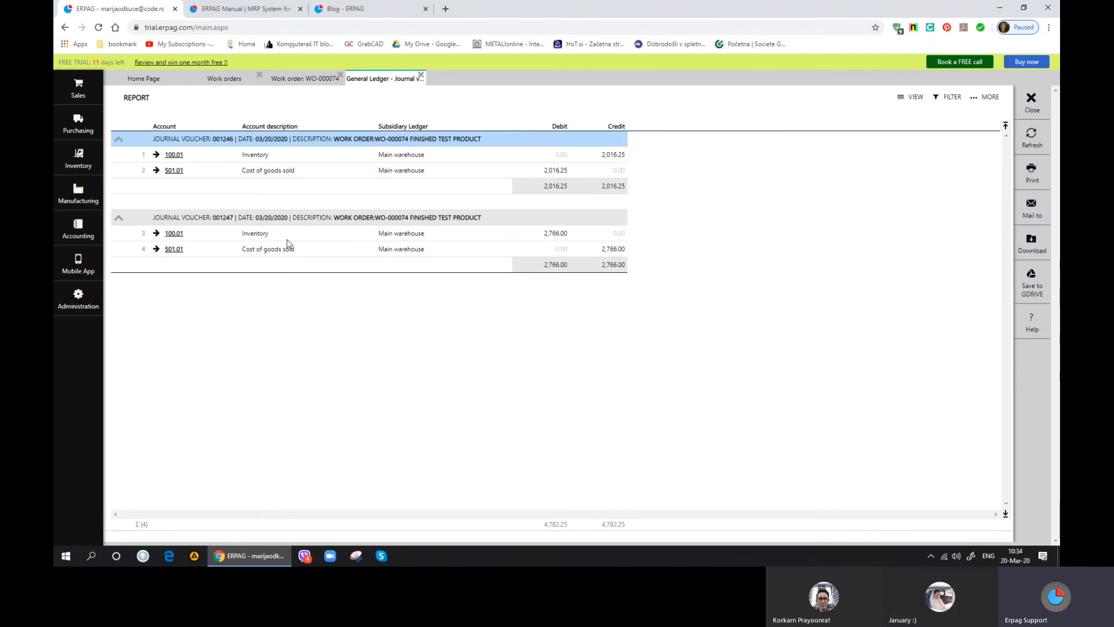
# Step: Close the work order's voucher report and documents, then review the list of all journal vouchers and close it
pyautogui.click(421, 76)
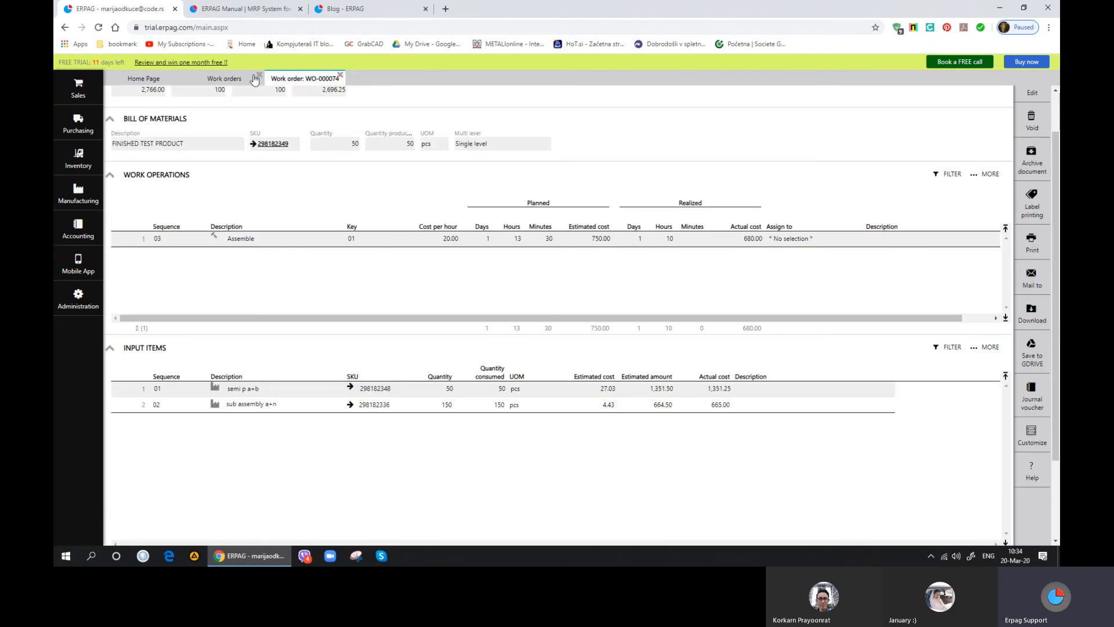
pyautogui.click(259, 75)
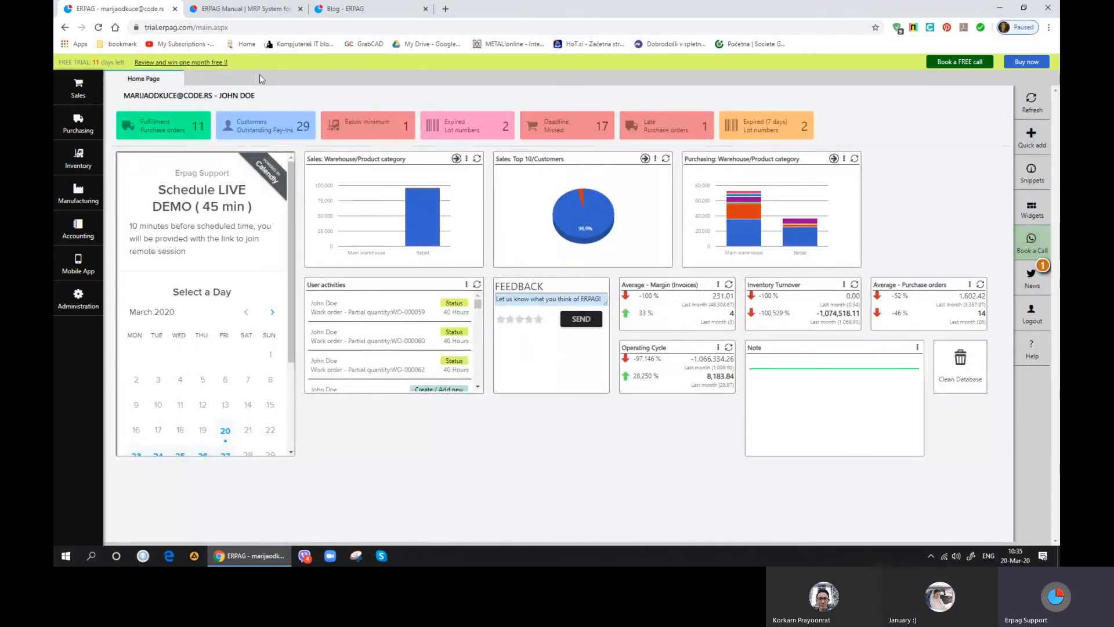
pyautogui.click(108, 219)
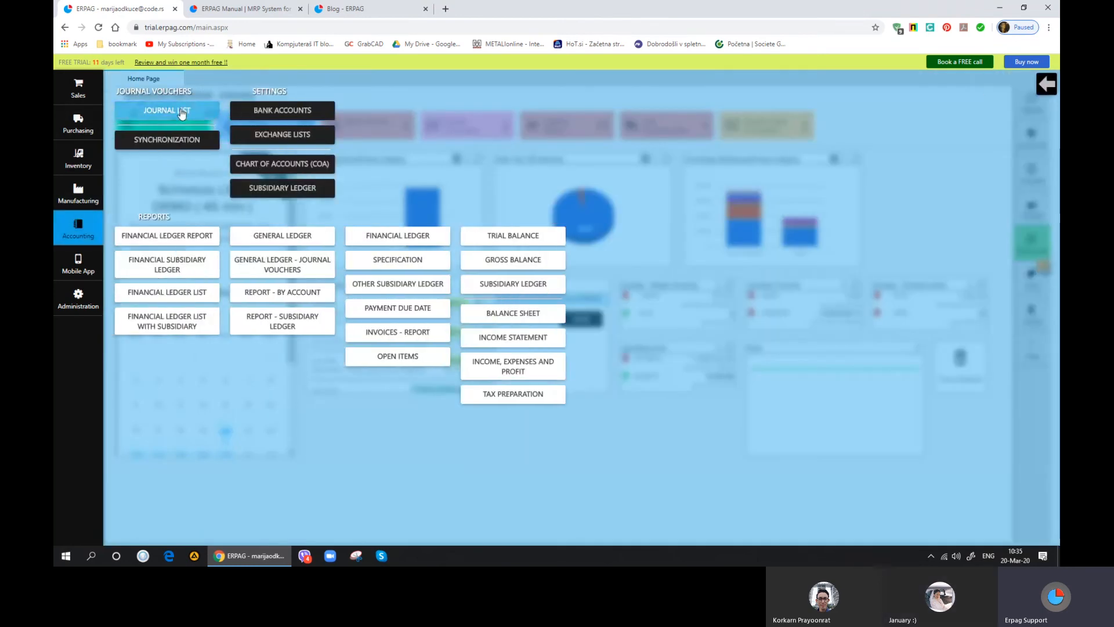
pyautogui.click(178, 112)
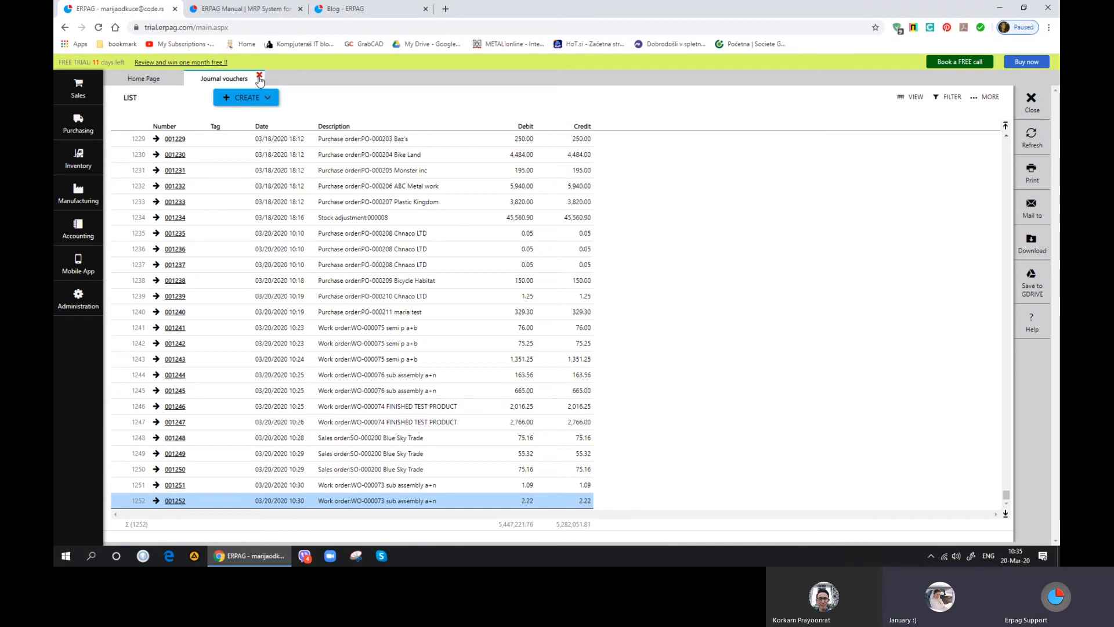
pyautogui.click(260, 75)
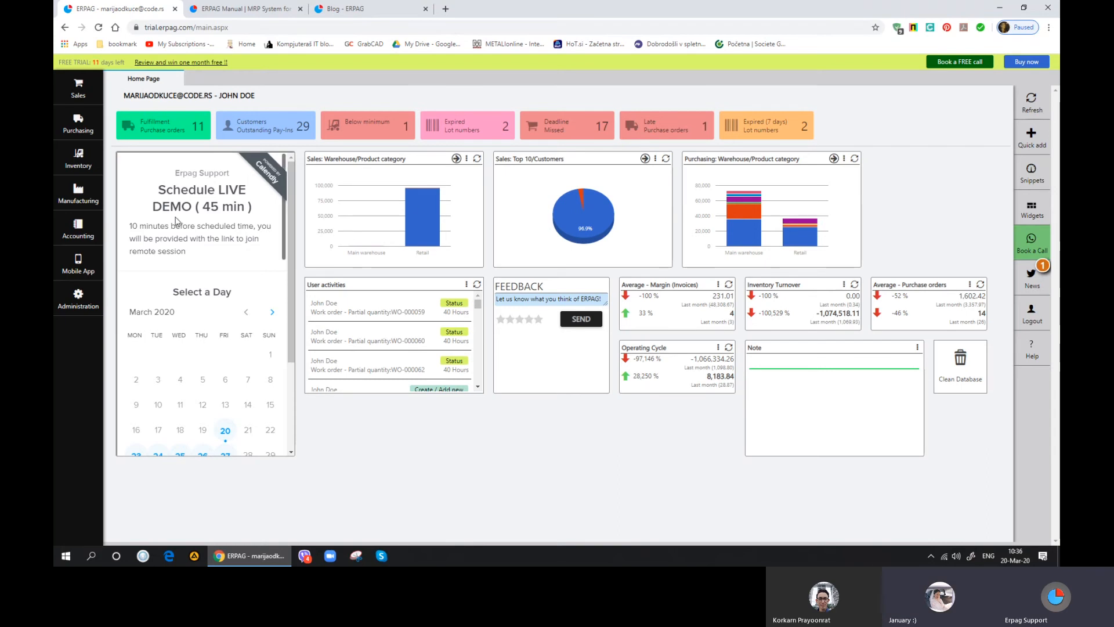
# Step: Open the mobile app emulator and look at its Receive screen for incoming purchase orders
pyautogui.click(88, 272)
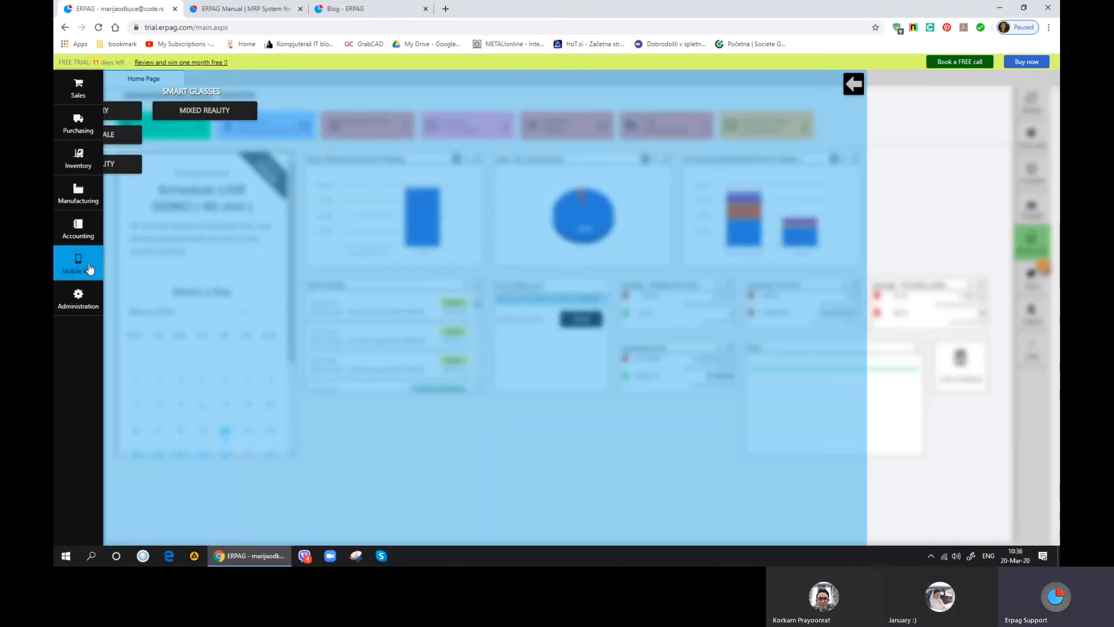
pyautogui.click(172, 113)
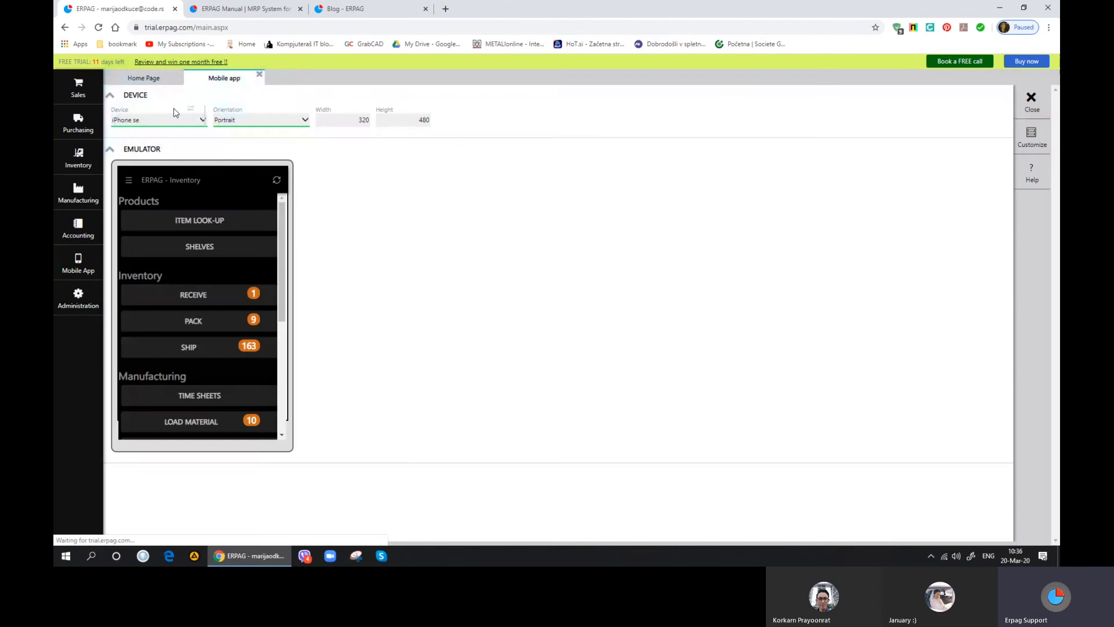
pyautogui.click(211, 293)
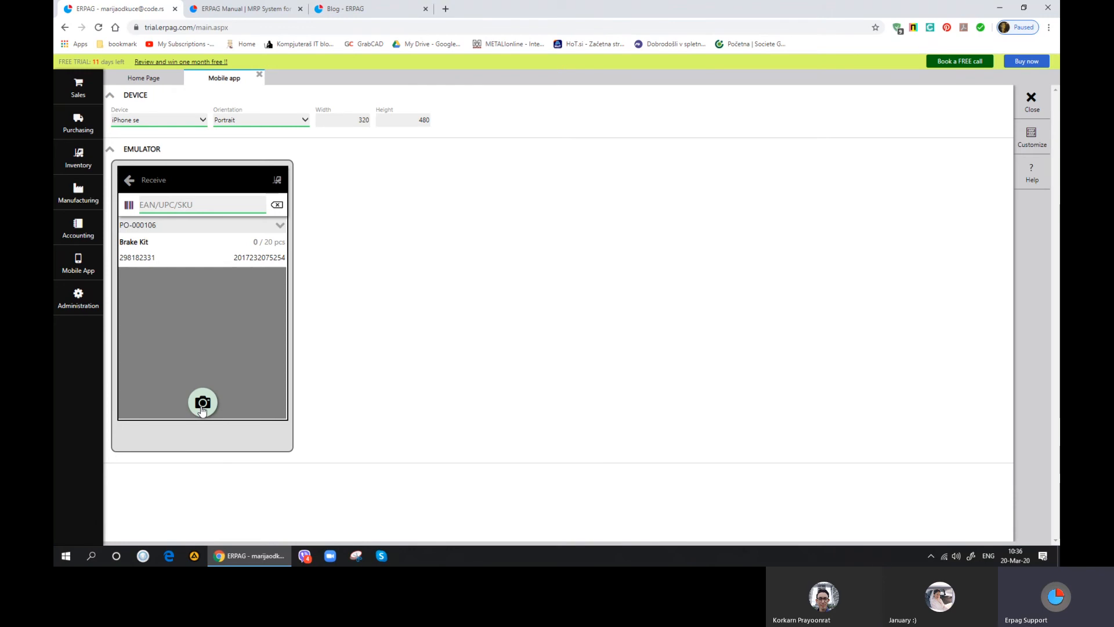
pyautogui.click(124, 183)
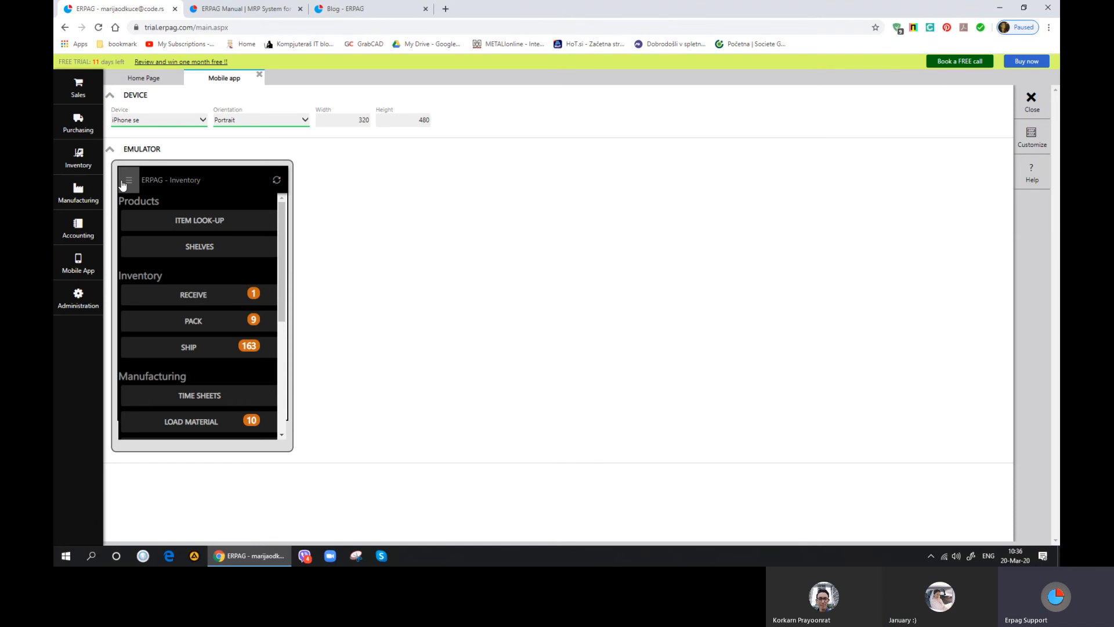
pyautogui.click(216, 297)
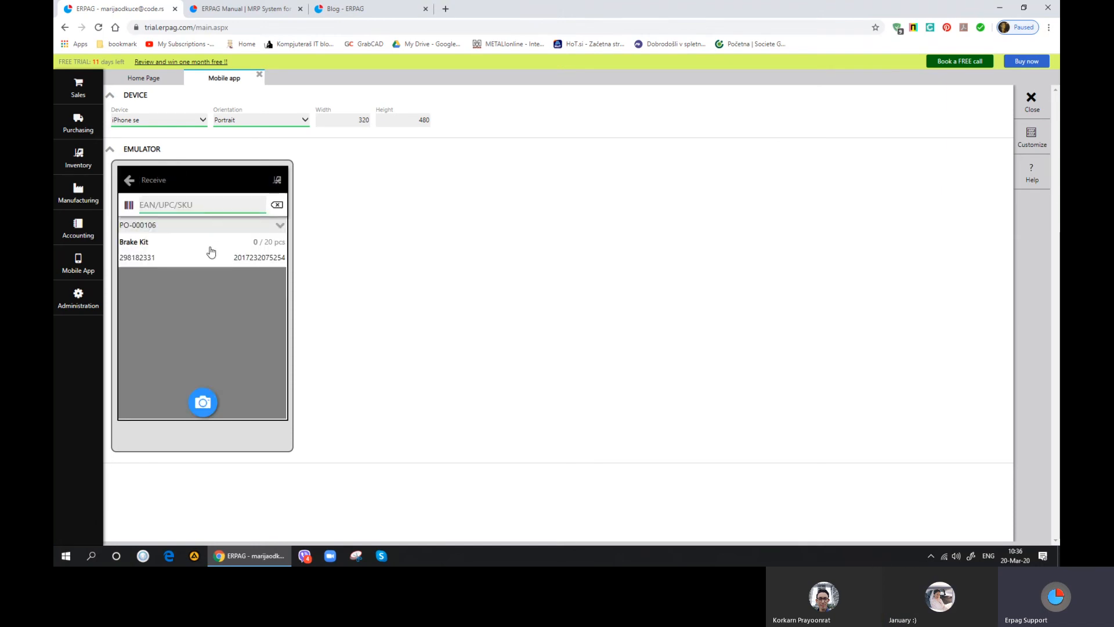
pyautogui.click(129, 183)
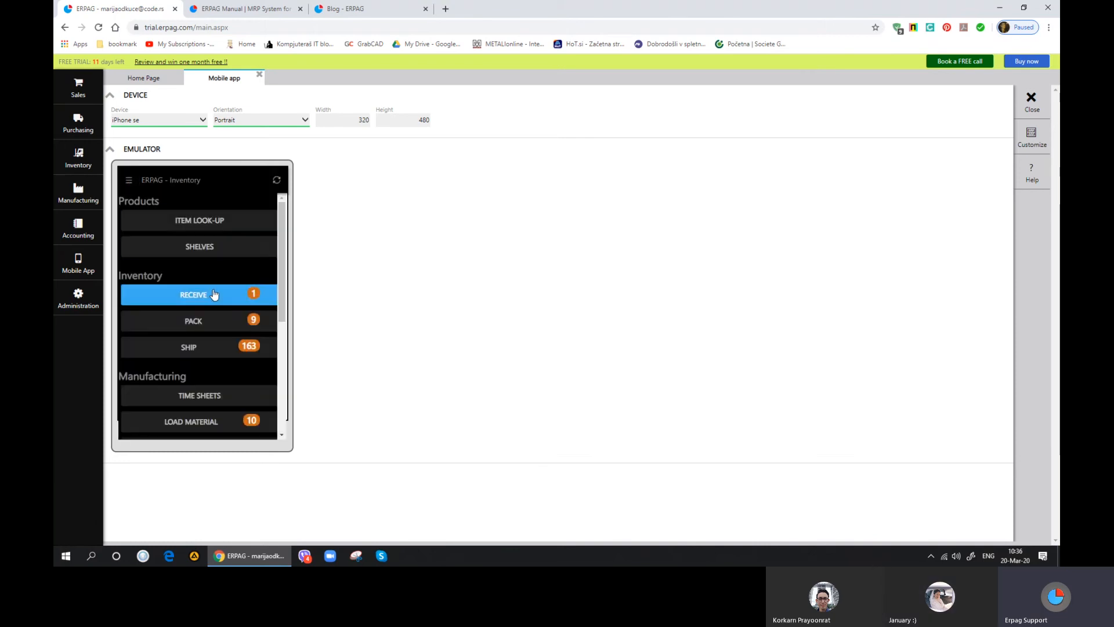
# Step: Look at the Pack and Item Look-Up screens in the mobile app emulator, and close the emulator
pyautogui.click(210, 319)
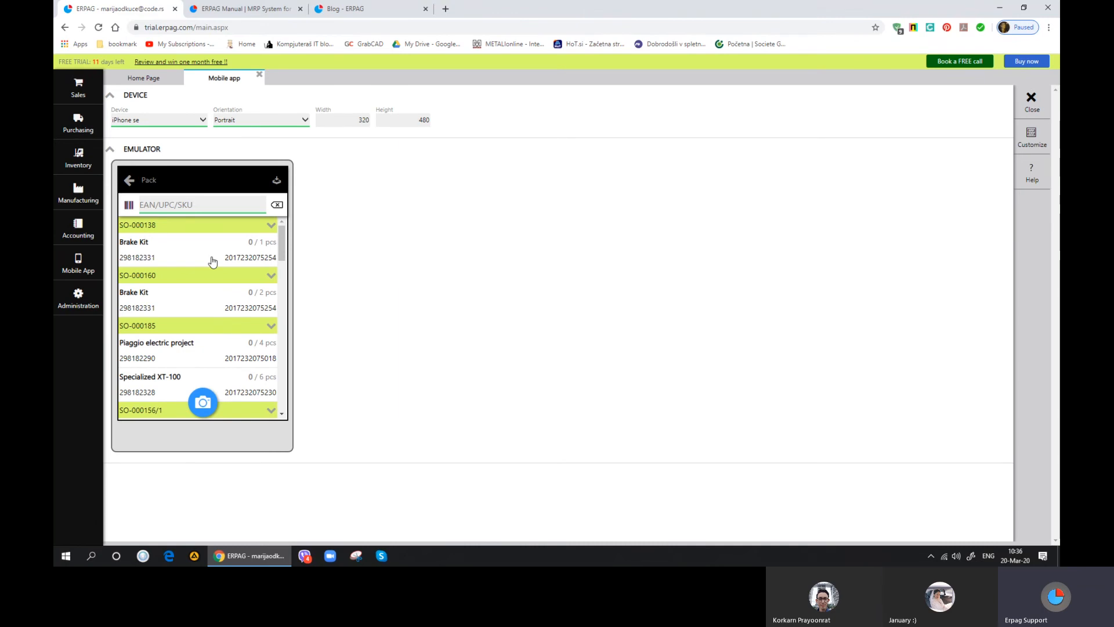
pyautogui.click(128, 181)
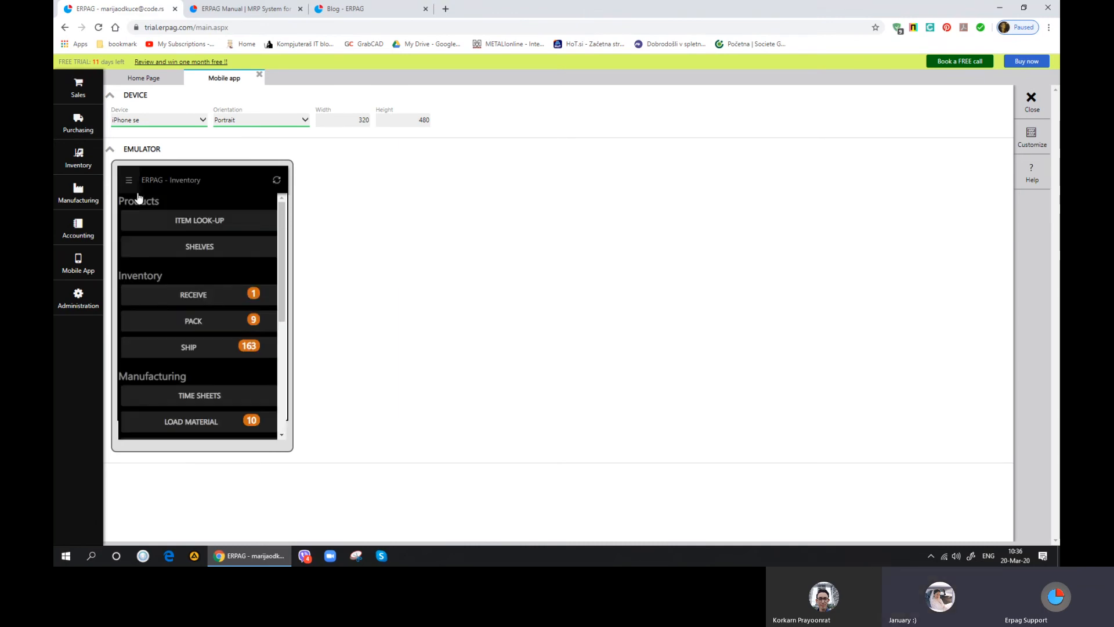
pyautogui.click(232, 226)
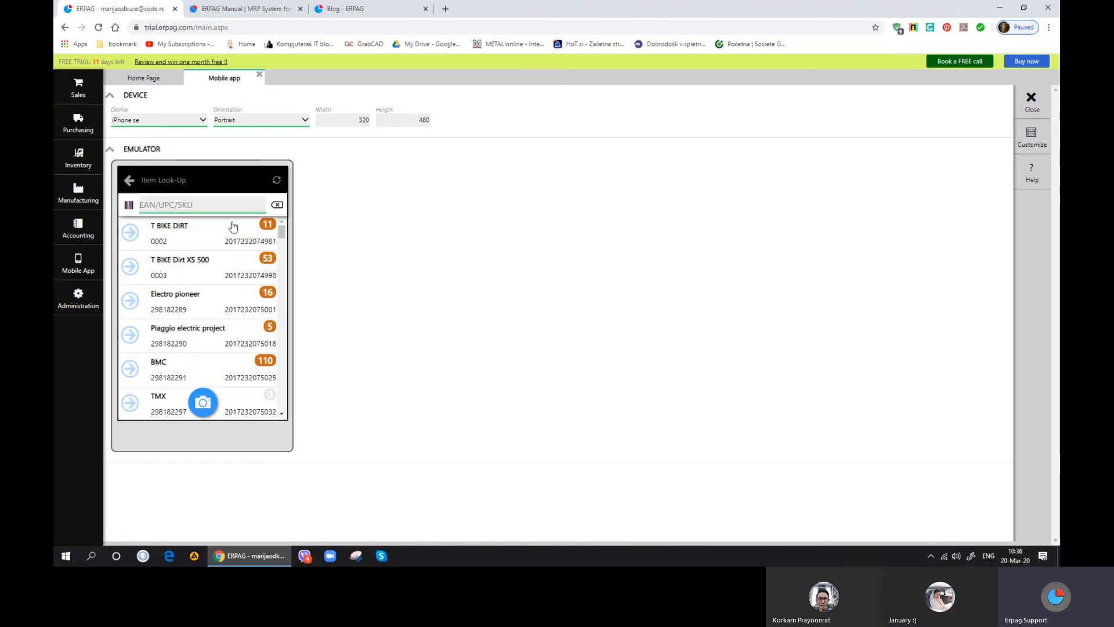
pyautogui.click(130, 182)
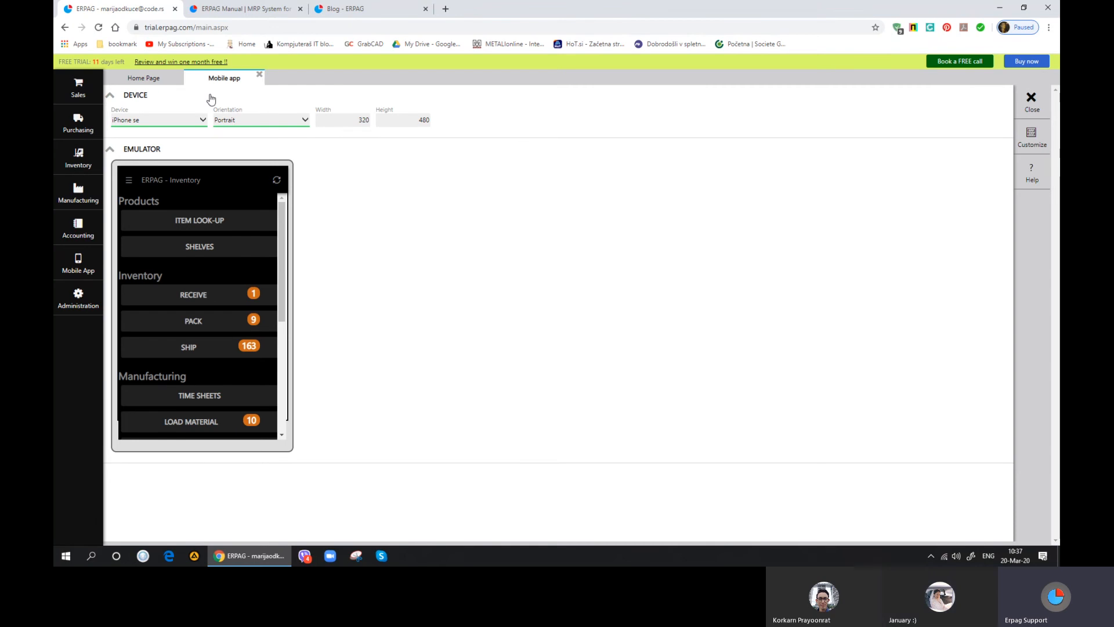
pyautogui.click(260, 74)
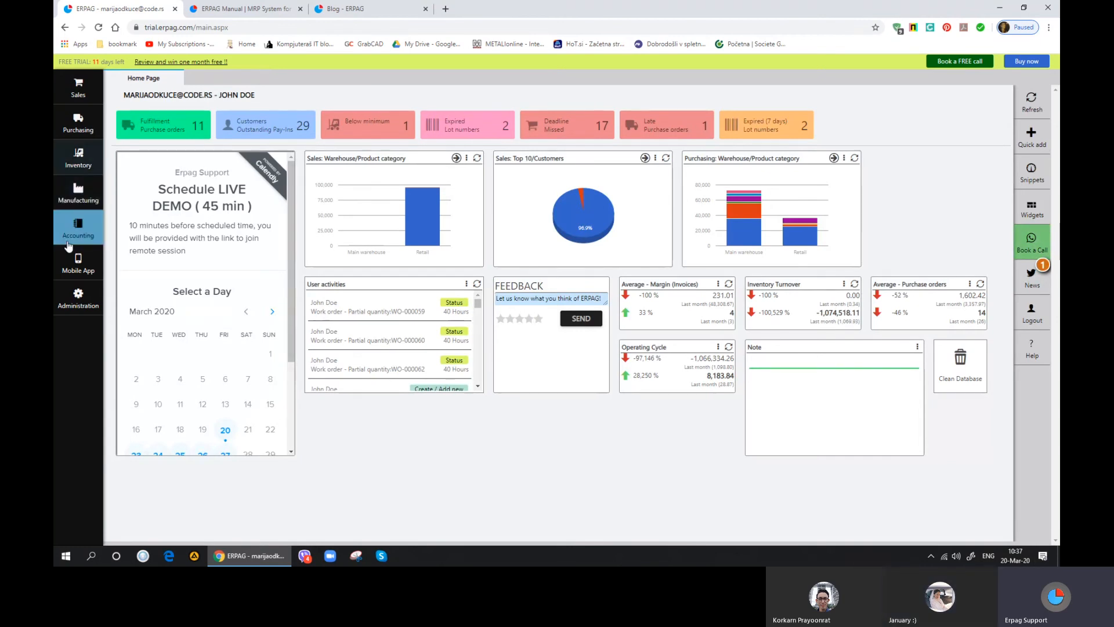
# Step: View the Brake Kit work order WO-000070 from the work orders list, and close both the order and the list
pyautogui.click(77, 191)
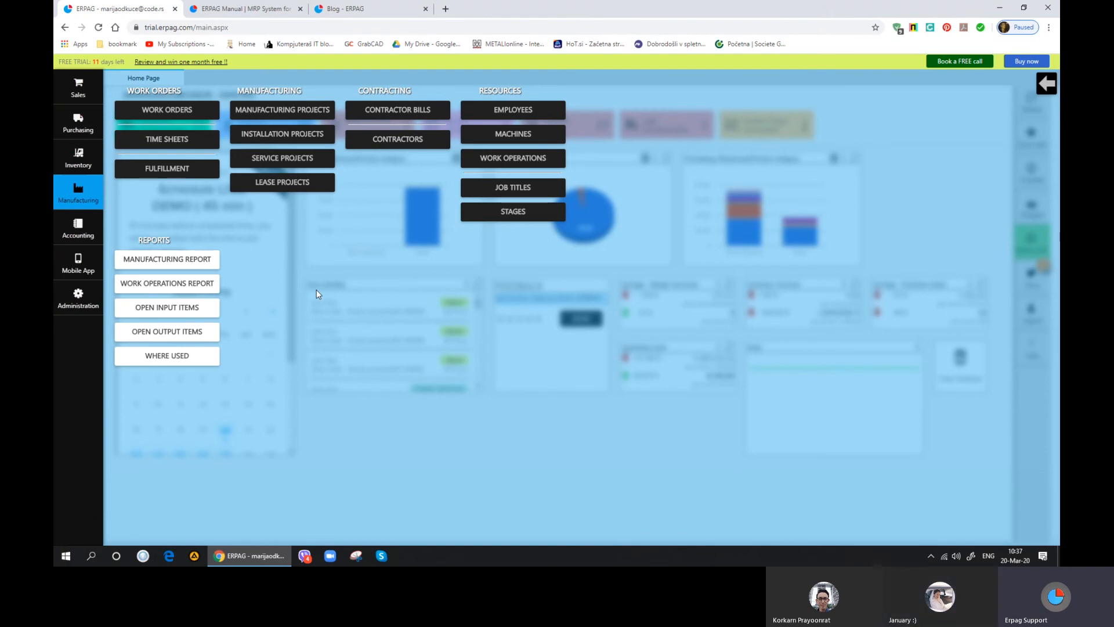
pyautogui.click(197, 115)
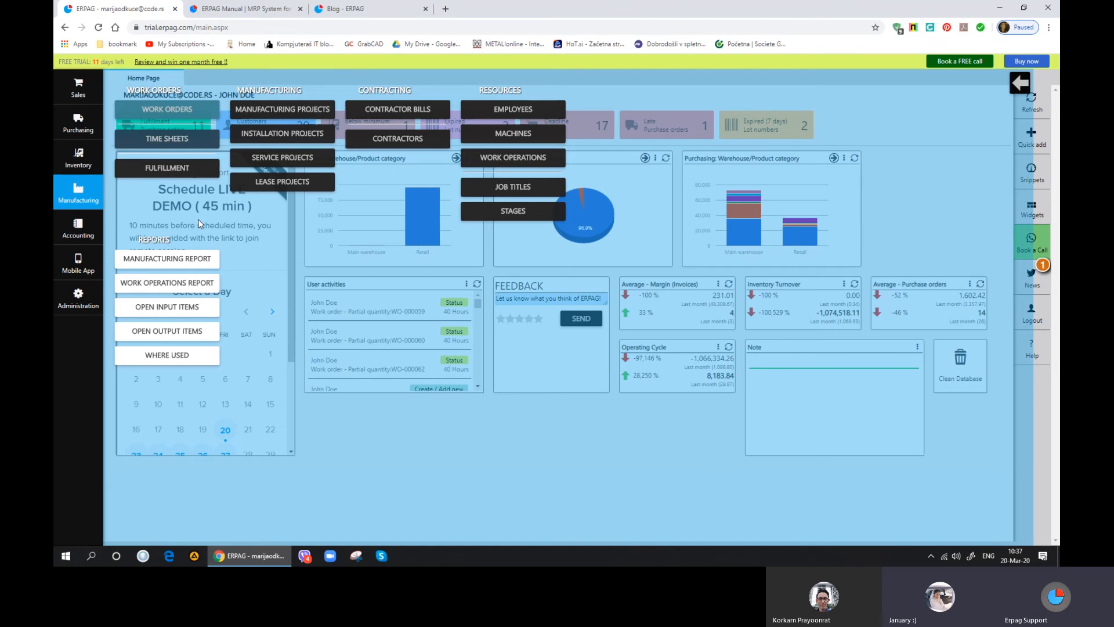
pyautogui.click(168, 109)
pyautogui.click(181, 419)
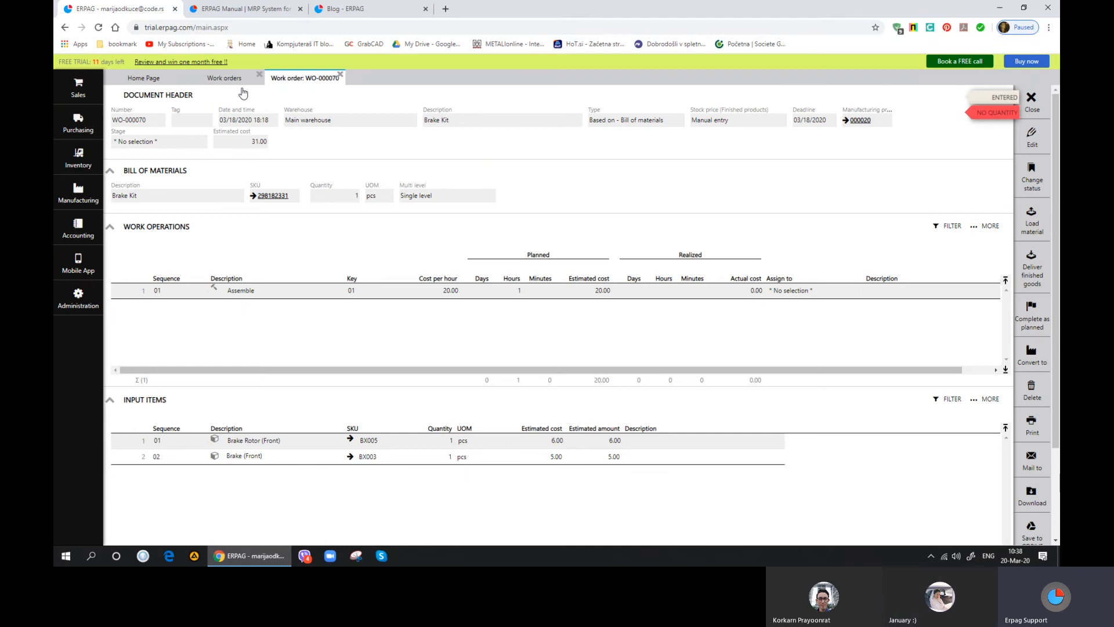
pyautogui.click(340, 74)
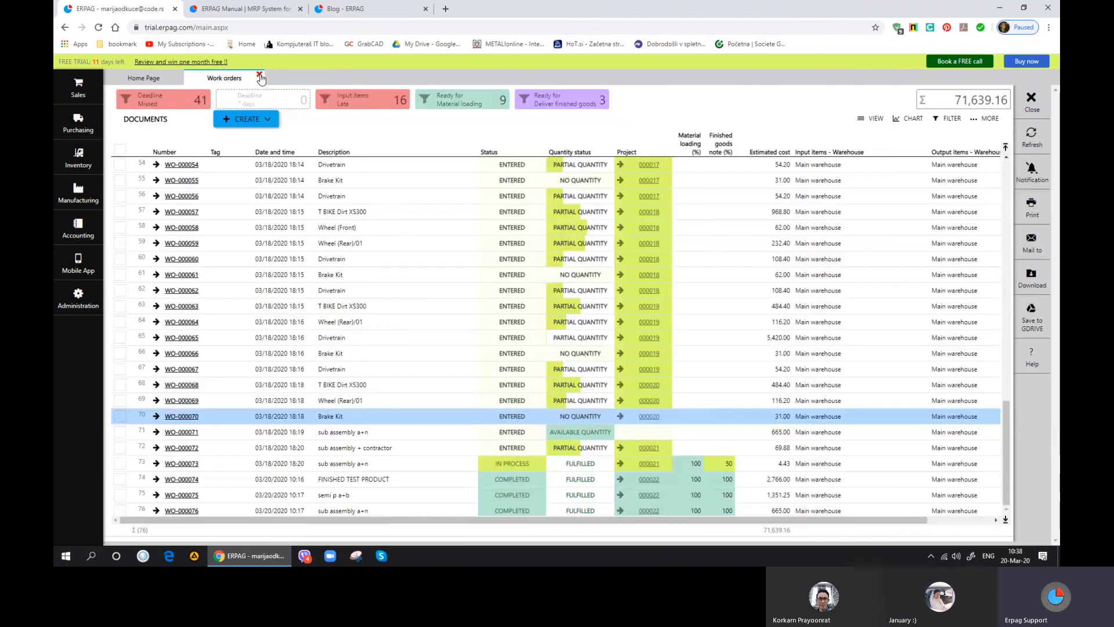
pyautogui.click(259, 75)
# Step: Reopen the work orders list, view the completed work order WO-000076 for sub assembly a+n, and close the order
pyautogui.click(78, 298)
pyautogui.click(522, 182)
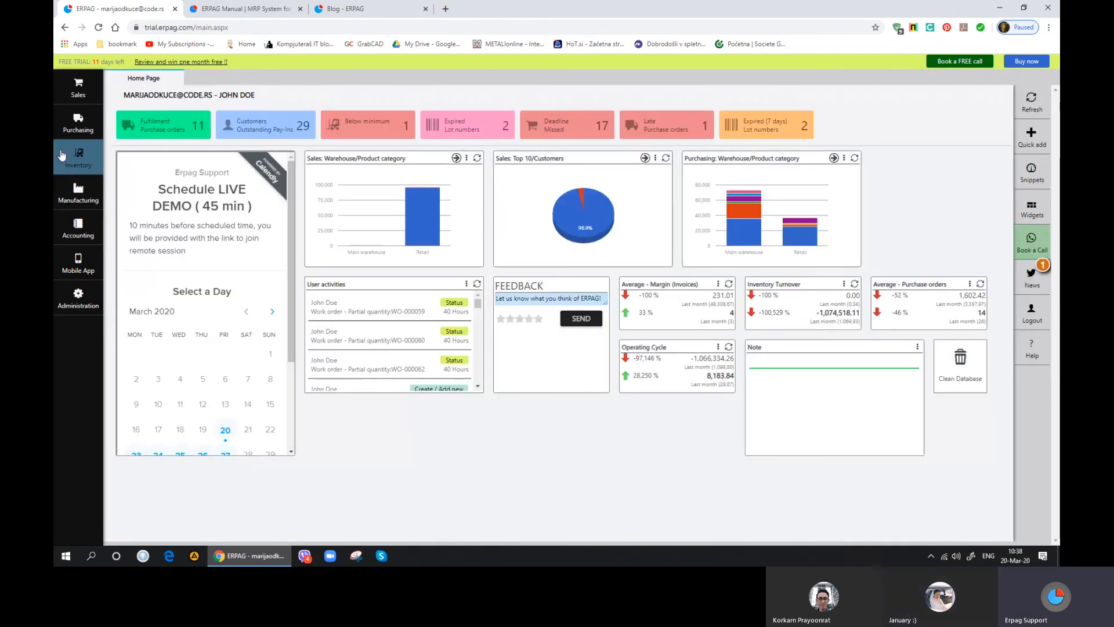
pyautogui.click(91, 187)
pyautogui.click(177, 110)
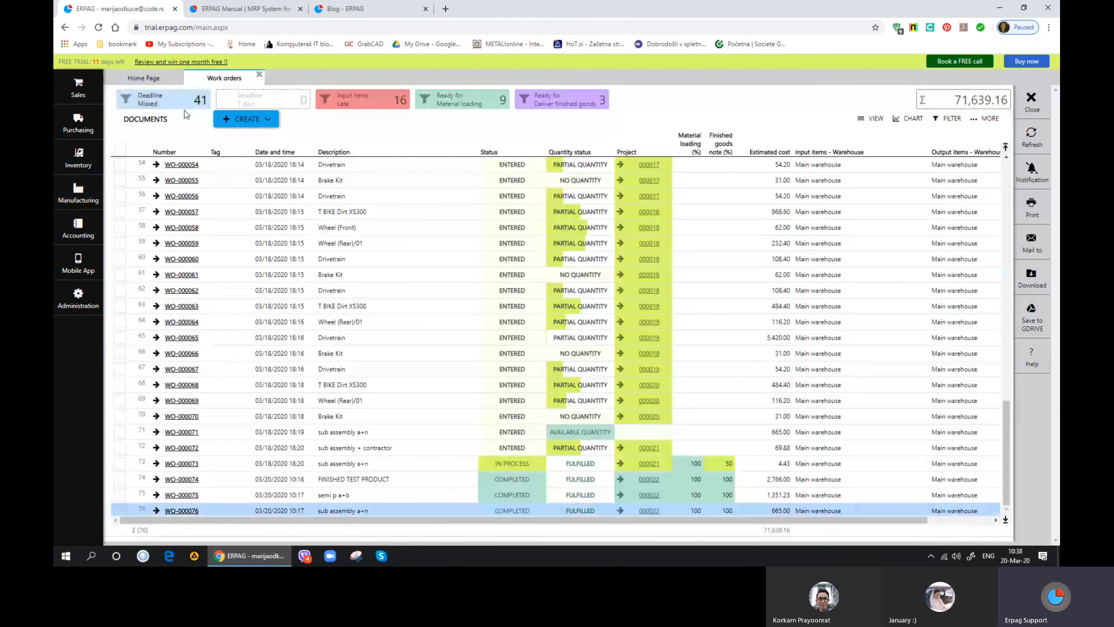
pyautogui.click(182, 510)
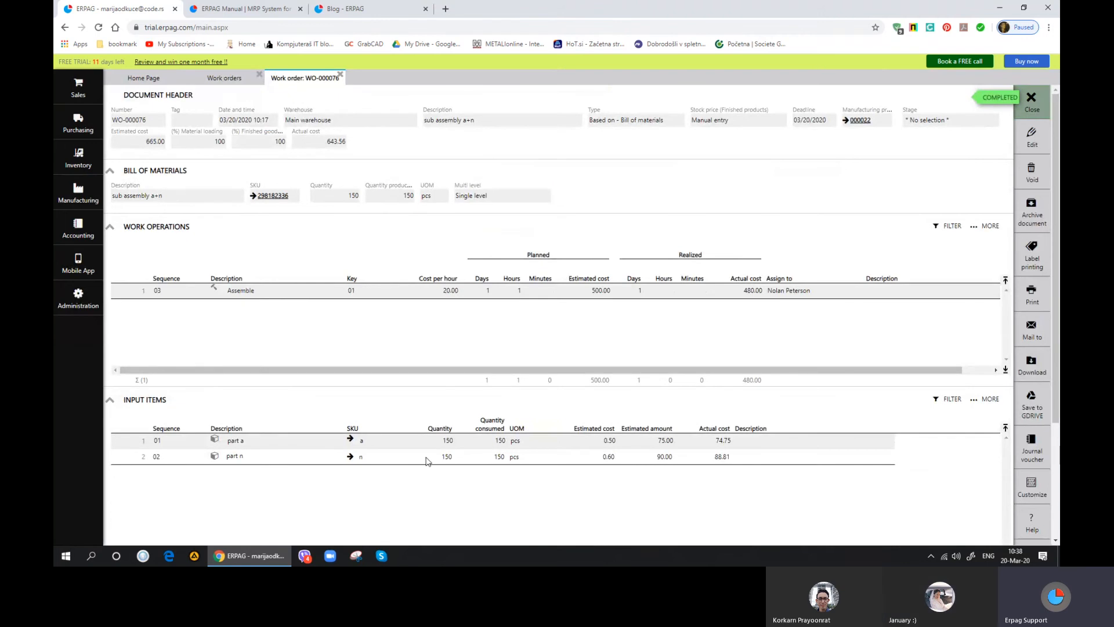
pyautogui.press('Escape')
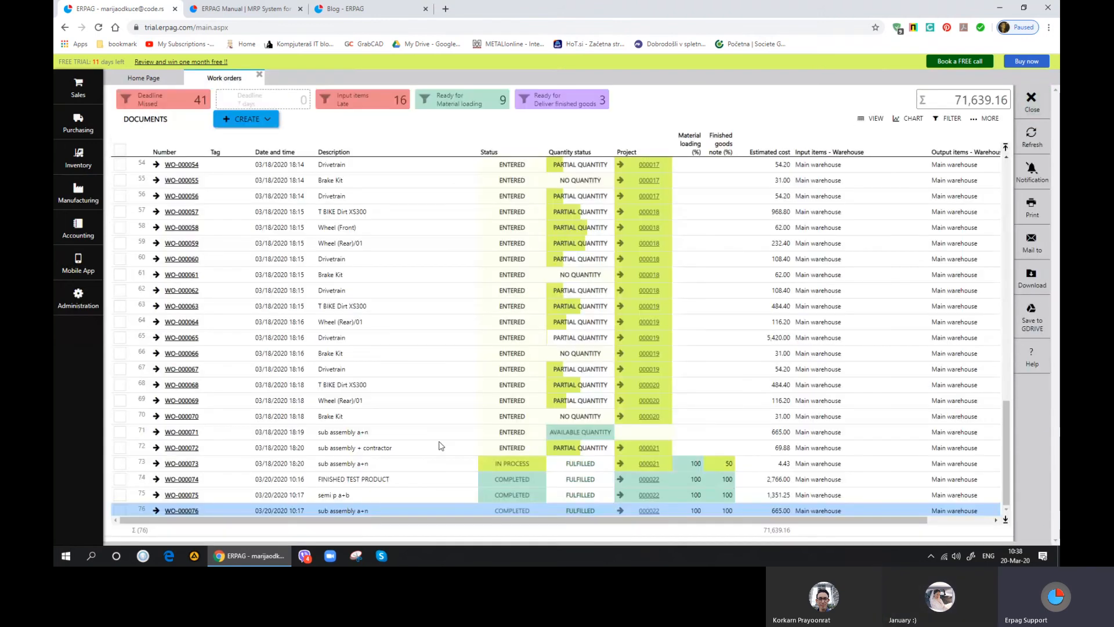
# Step: Open work order WO-000071 for sub assembly a+n and change its status to Approved
pyautogui.doubleClick(479, 432)
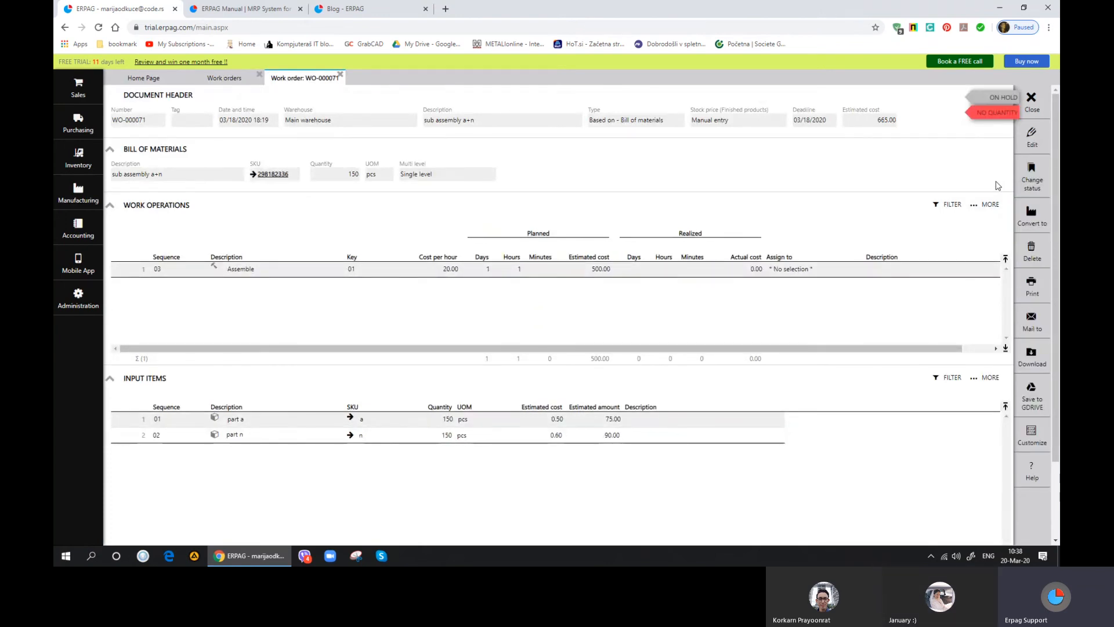
pyautogui.click(1031, 173)
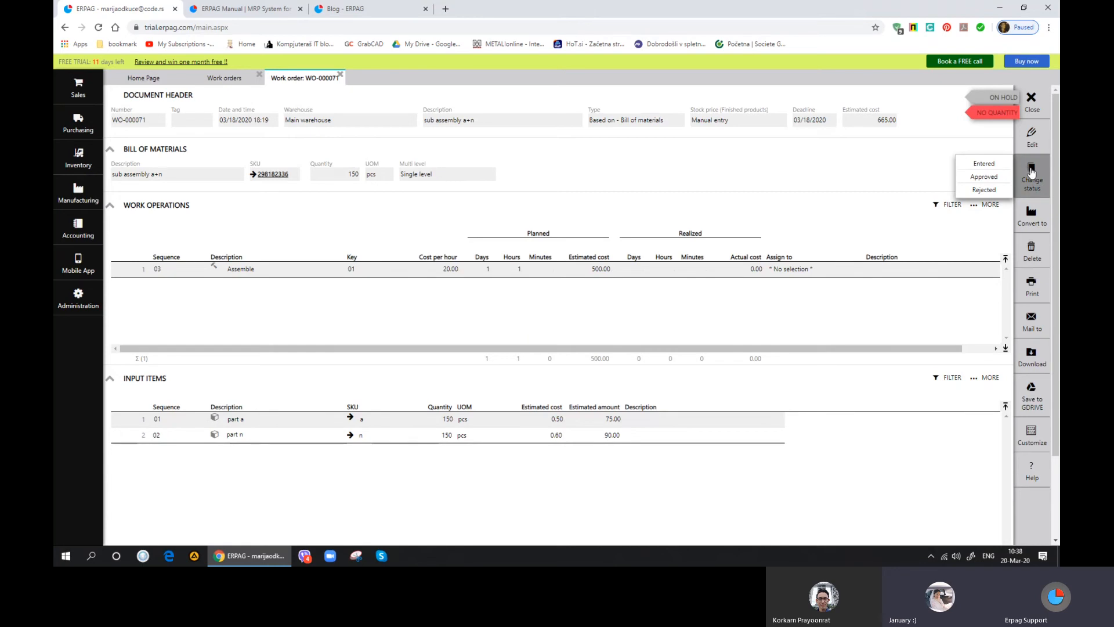
pyautogui.click(862, 187)
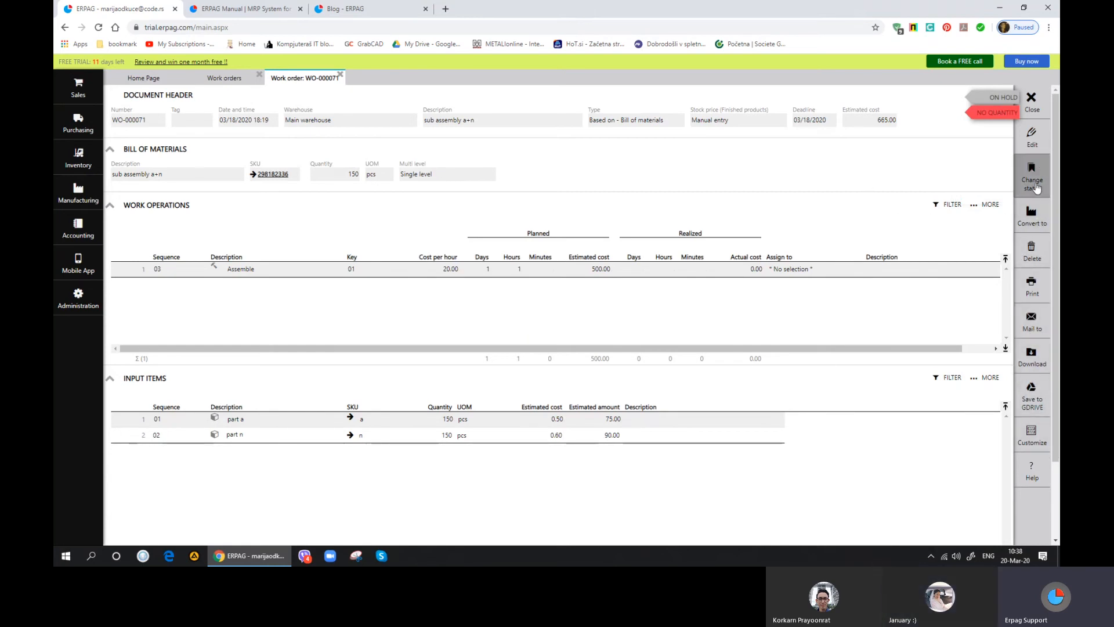
pyautogui.click(1035, 187)
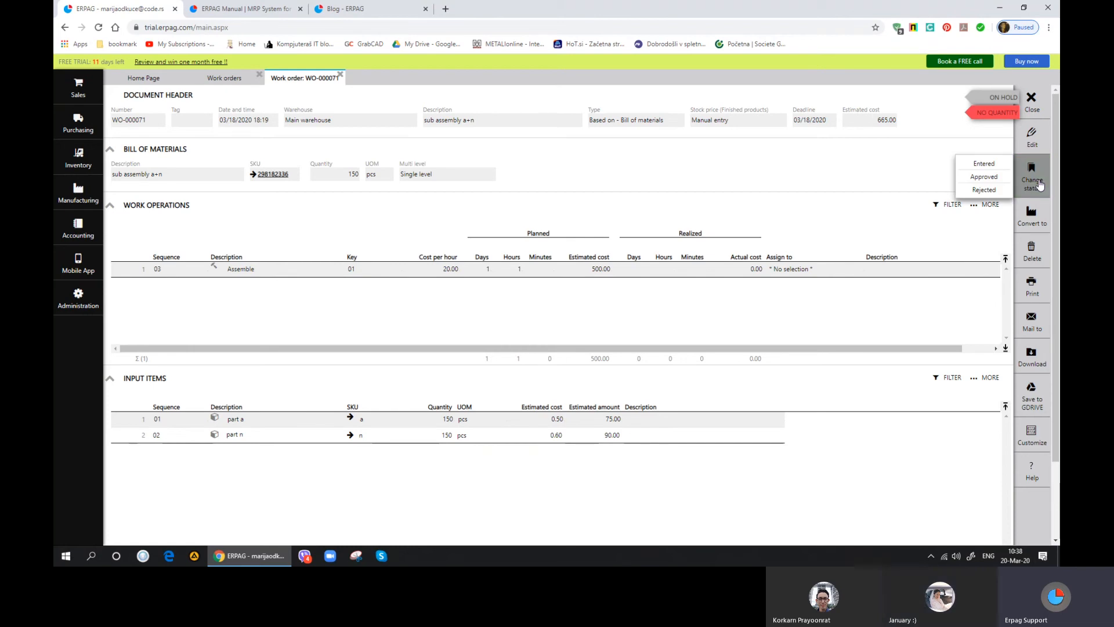
pyautogui.click(997, 177)
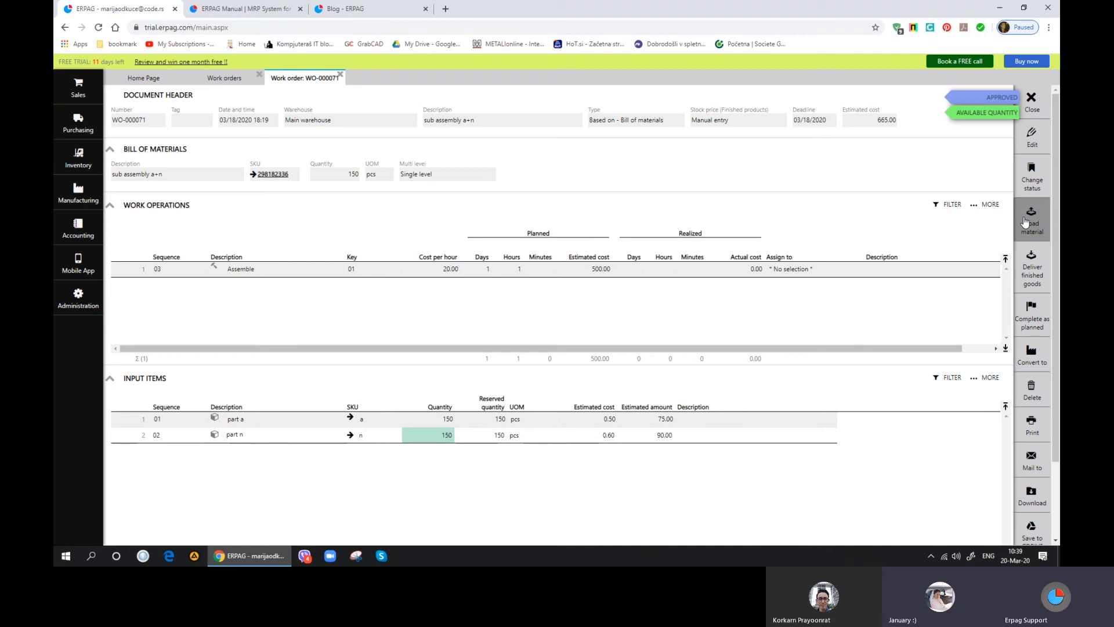
pyautogui.click(1025, 222)
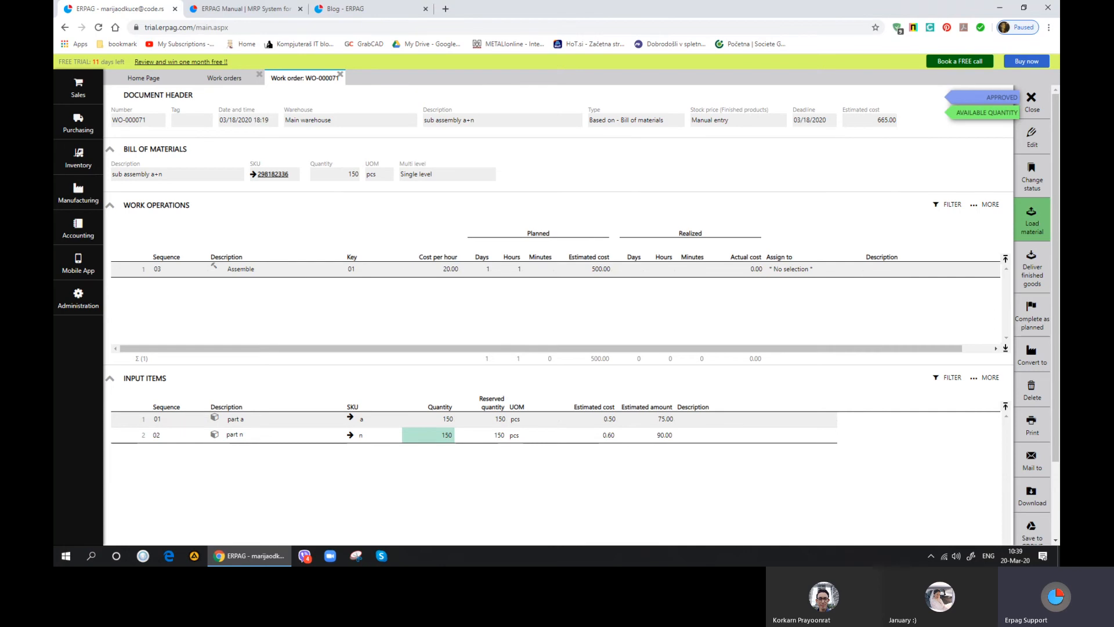
# Step: Add a new machine described as MACHINE A to the manufacturing resources, save it, and close the machines list
pyautogui.click(92, 183)
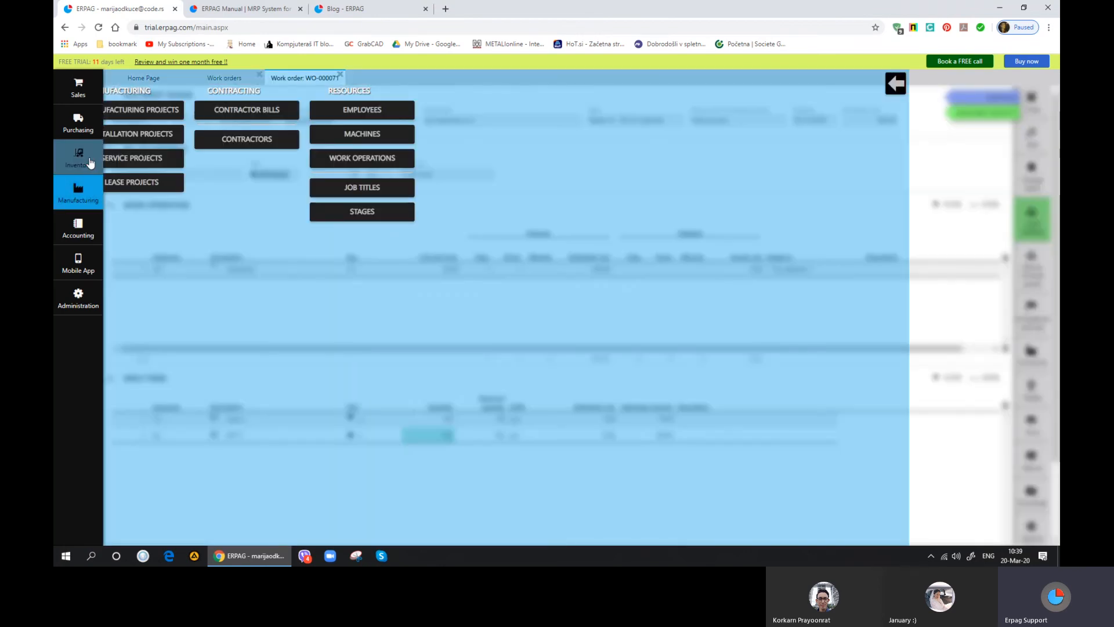
pyautogui.click(507, 137)
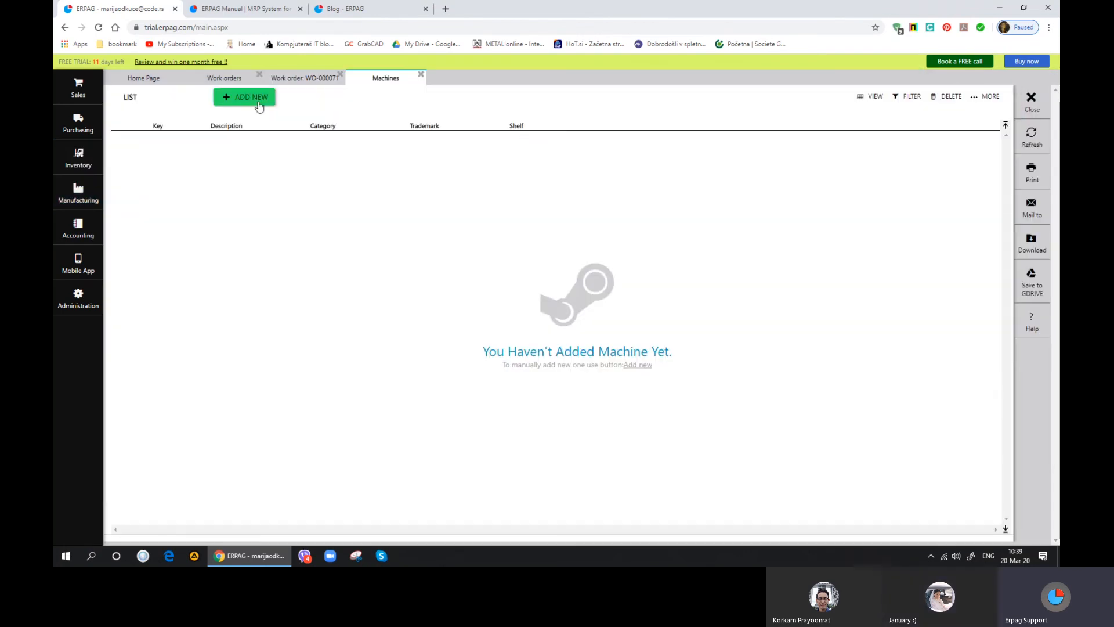
pyautogui.click(259, 107)
pyautogui.click(257, 121)
pyautogui.write('MACHINE A')
pyautogui.click(1043, 142)
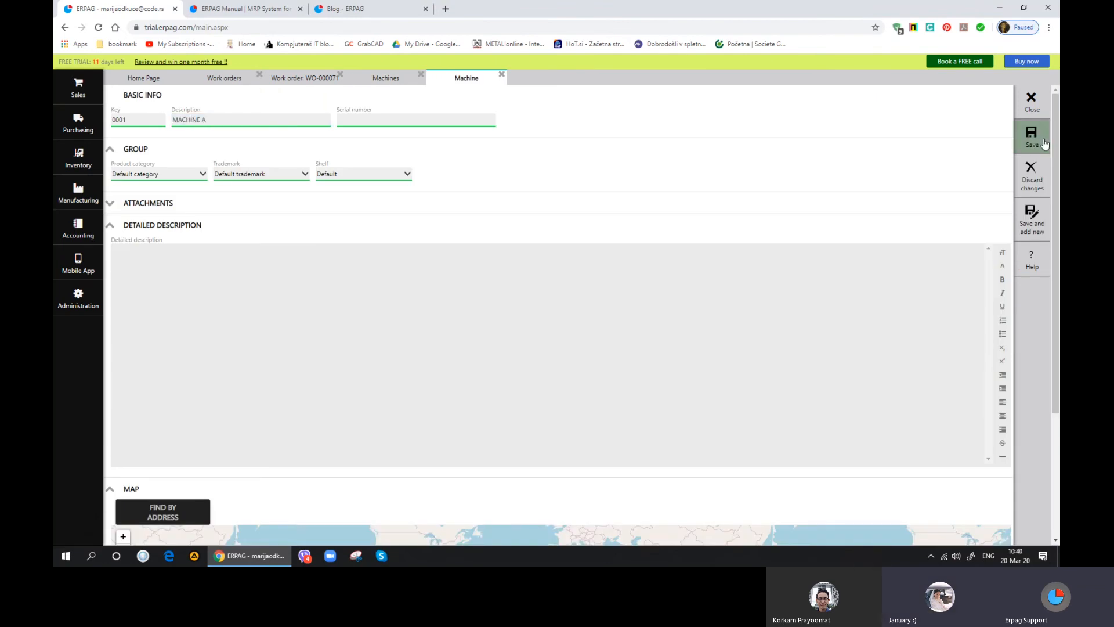
pyautogui.click(1034, 110)
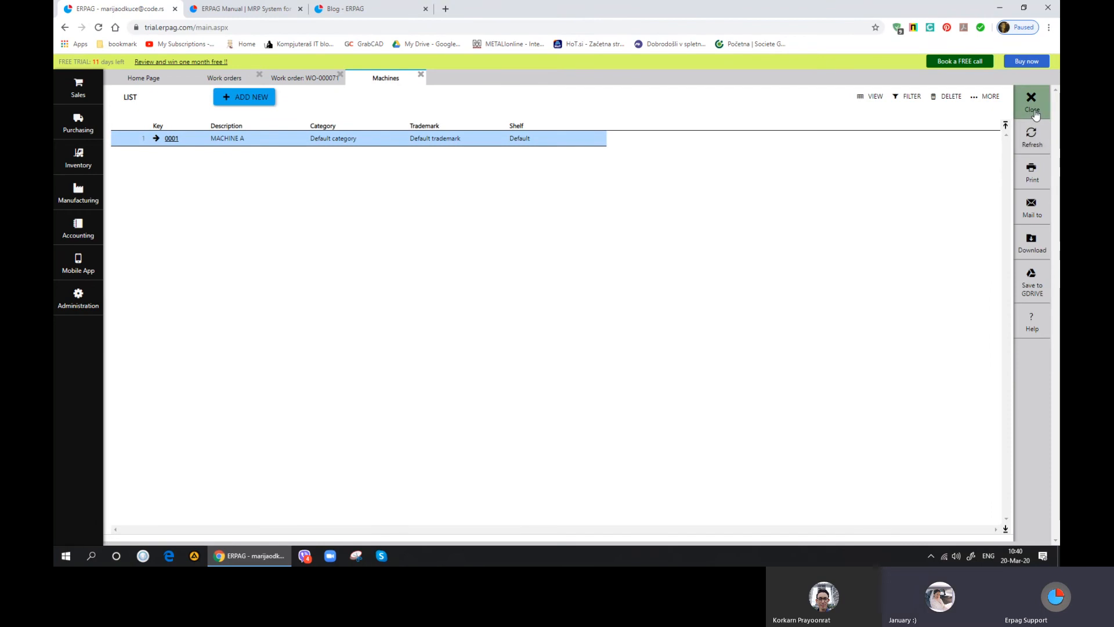
pyautogui.click(1035, 113)
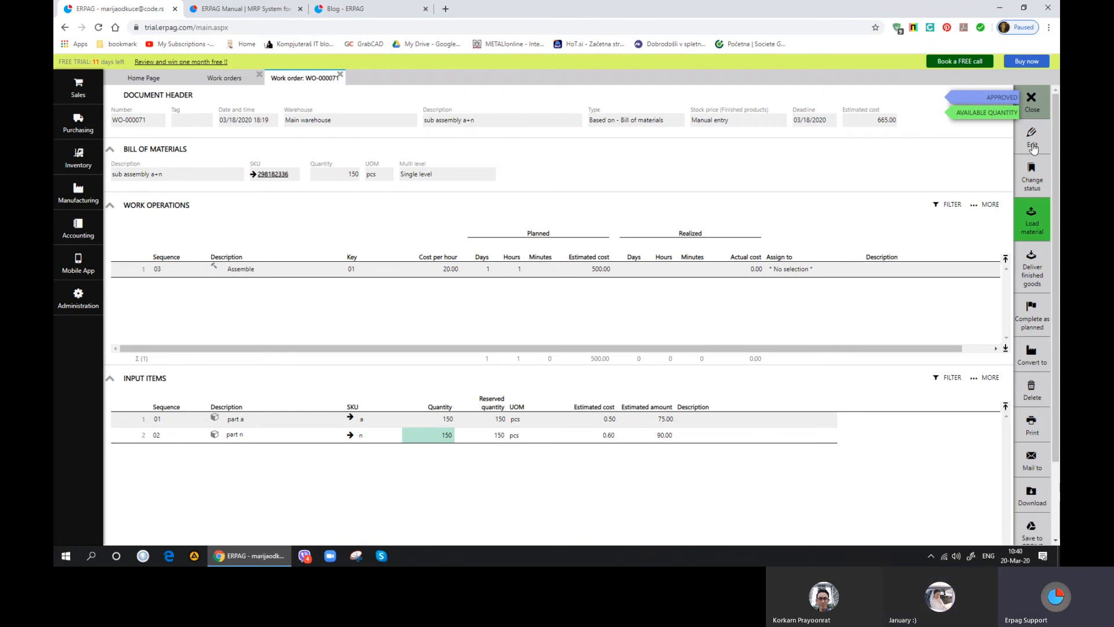
# Step: Edit work order WO-000071, assign its Assemble operation to an employee and to MACHINE A, and save the order
pyautogui.click(1034, 145)
pyautogui.click(914, 290)
pyautogui.click(880, 329)
pyautogui.click(1032, 140)
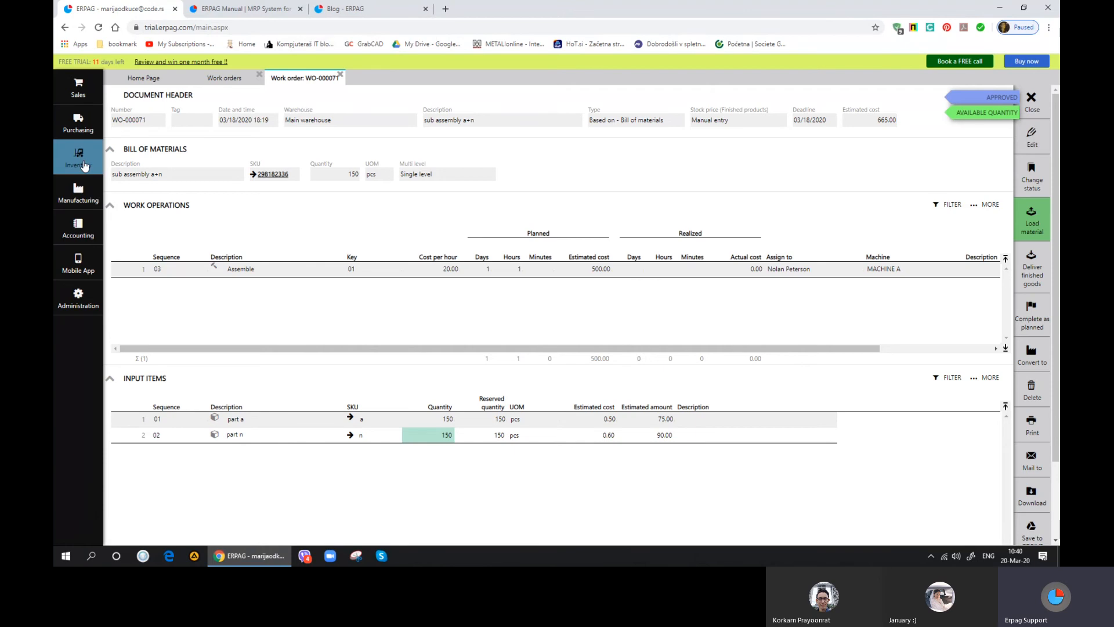
# Step: View the manufacturing projects list, and close it along with work order WO-000071 and the work orders list
pyautogui.click(78, 191)
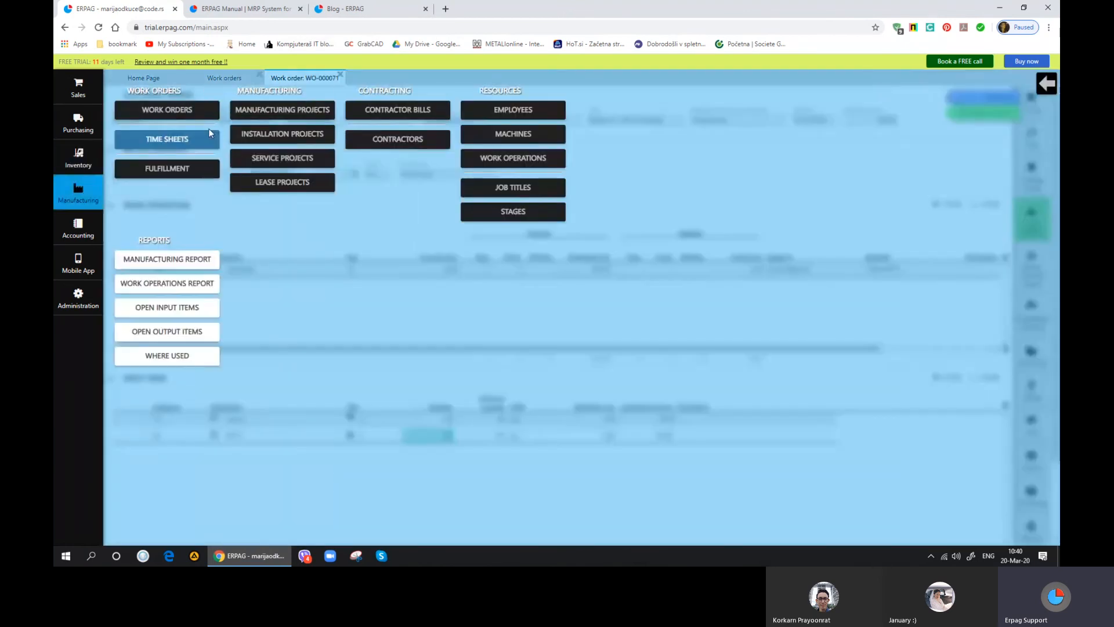
pyautogui.click(246, 110)
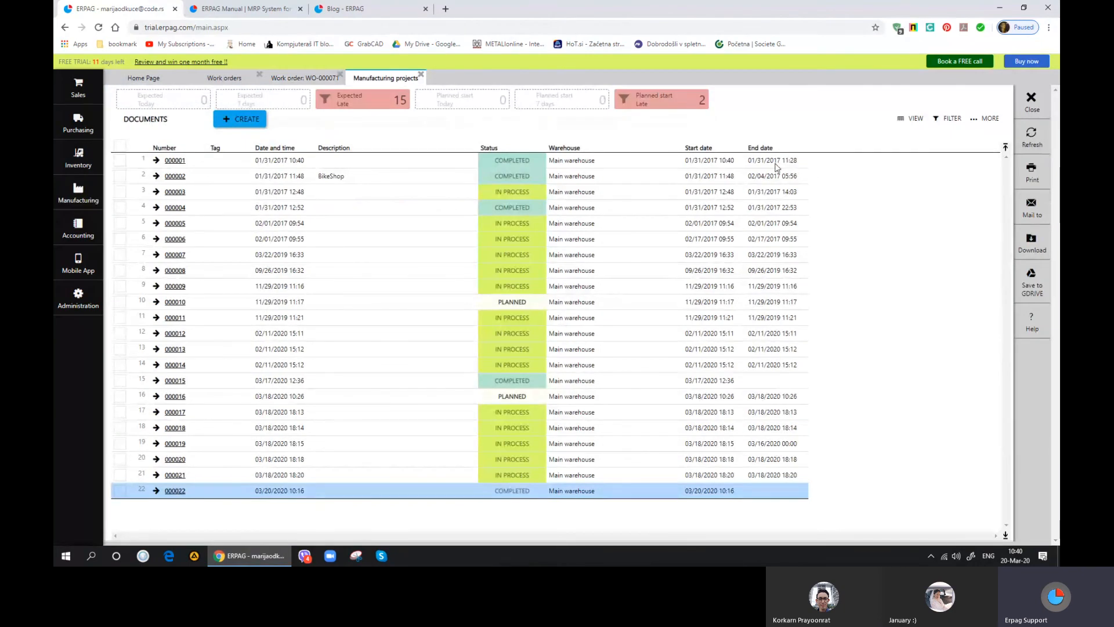
pyautogui.click(531, 282)
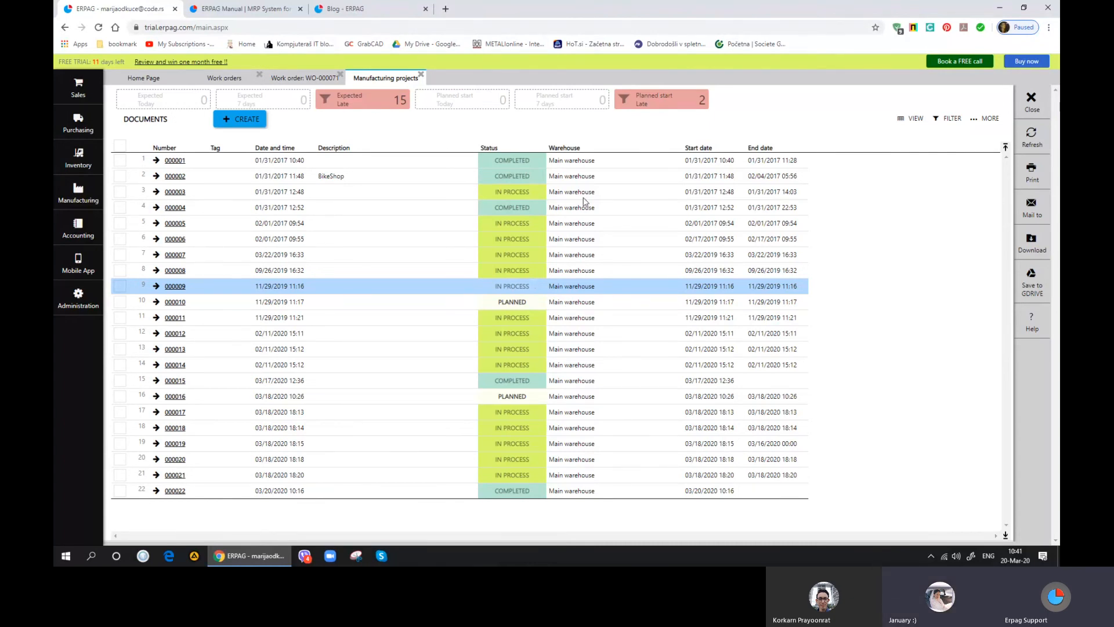
pyautogui.click(421, 76)
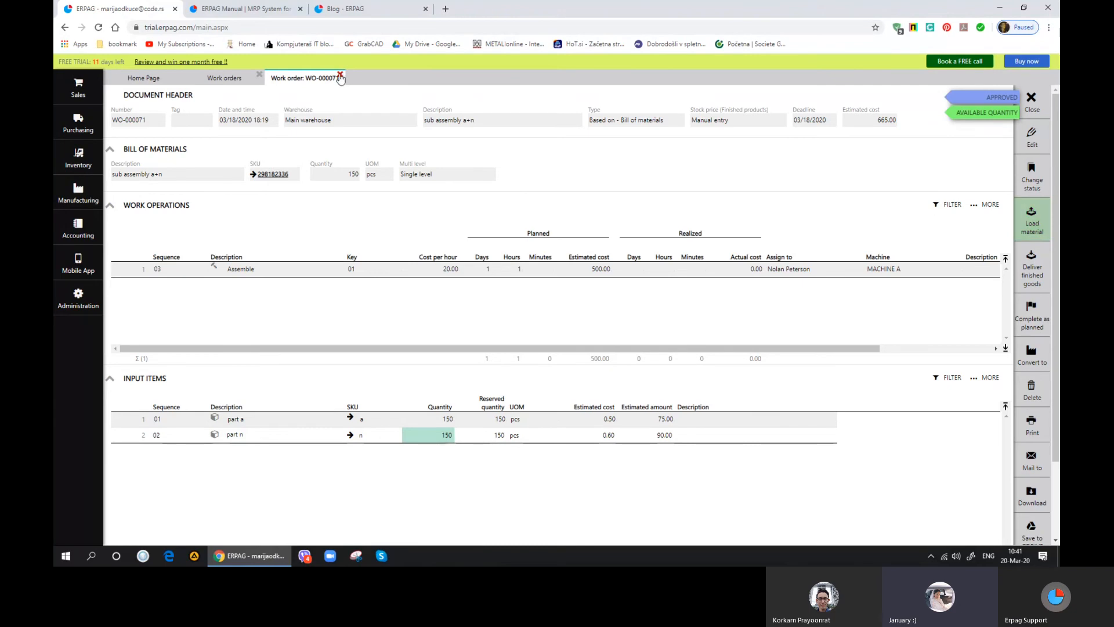
pyautogui.click(262, 78)
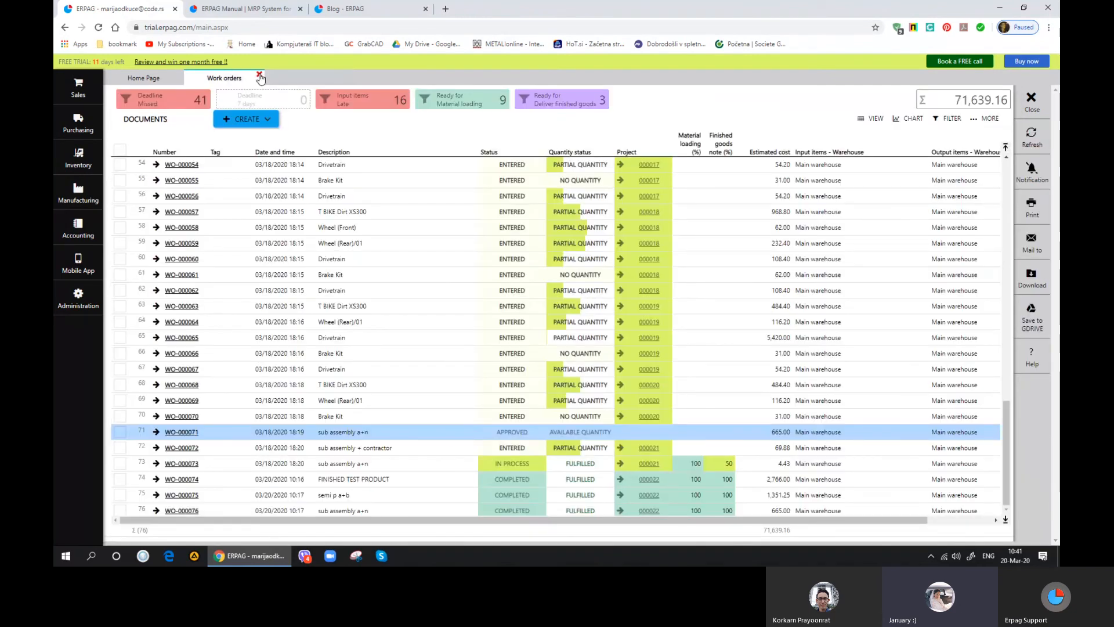
pyautogui.click(260, 78)
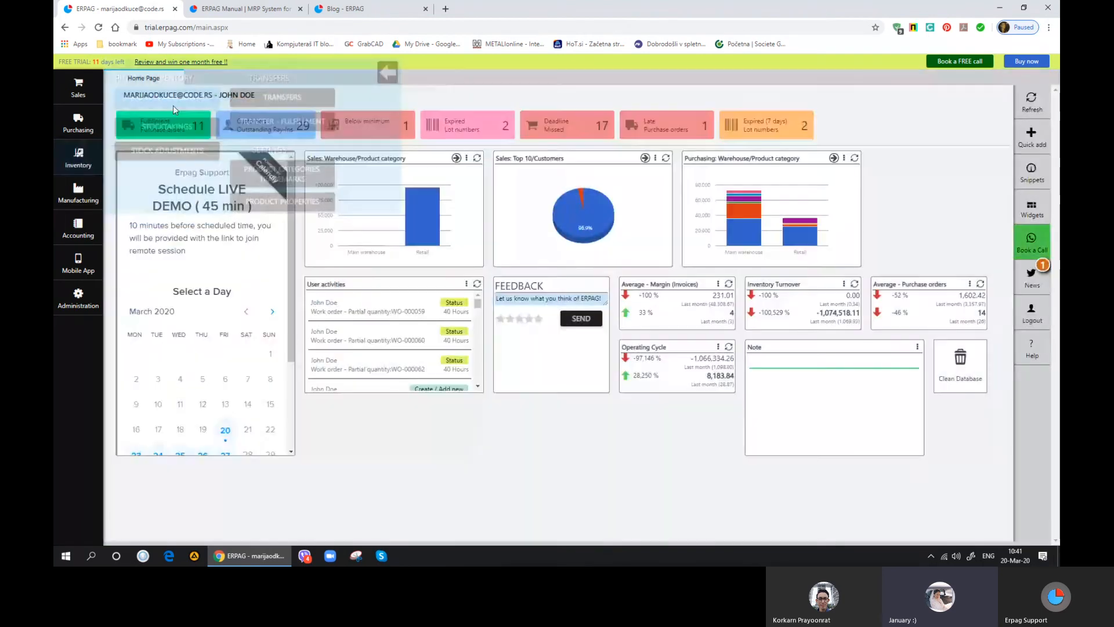
# Step: Open the products and services list, start a new label template, and check the template's unit of measure options
pyautogui.click(173, 106)
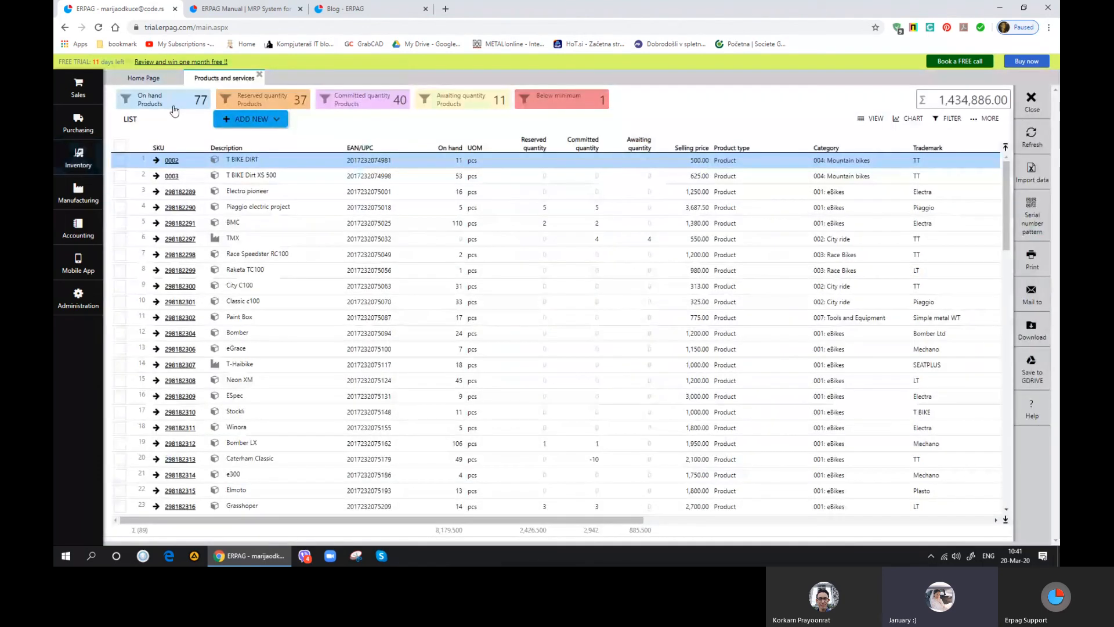
pyautogui.click(73, 299)
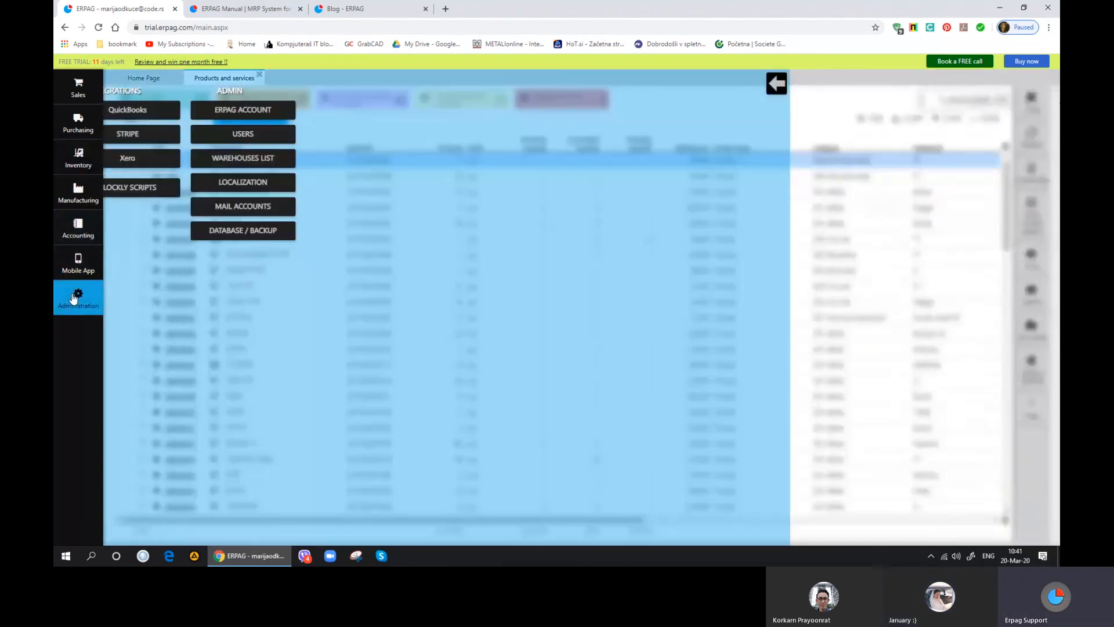
pyautogui.click(316, 137)
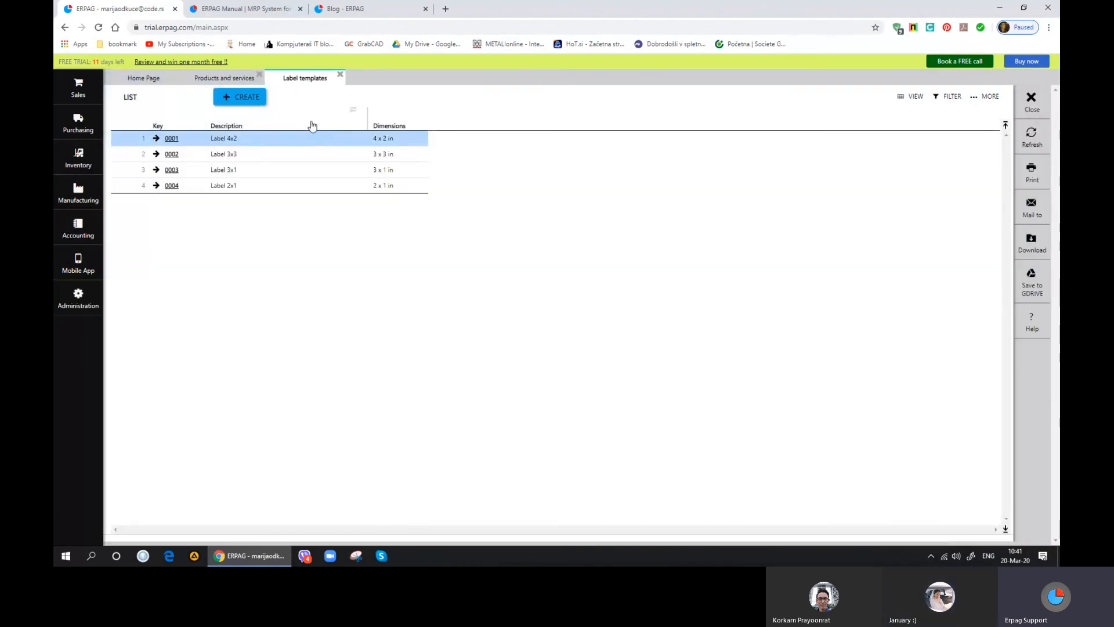
pyautogui.click(242, 98)
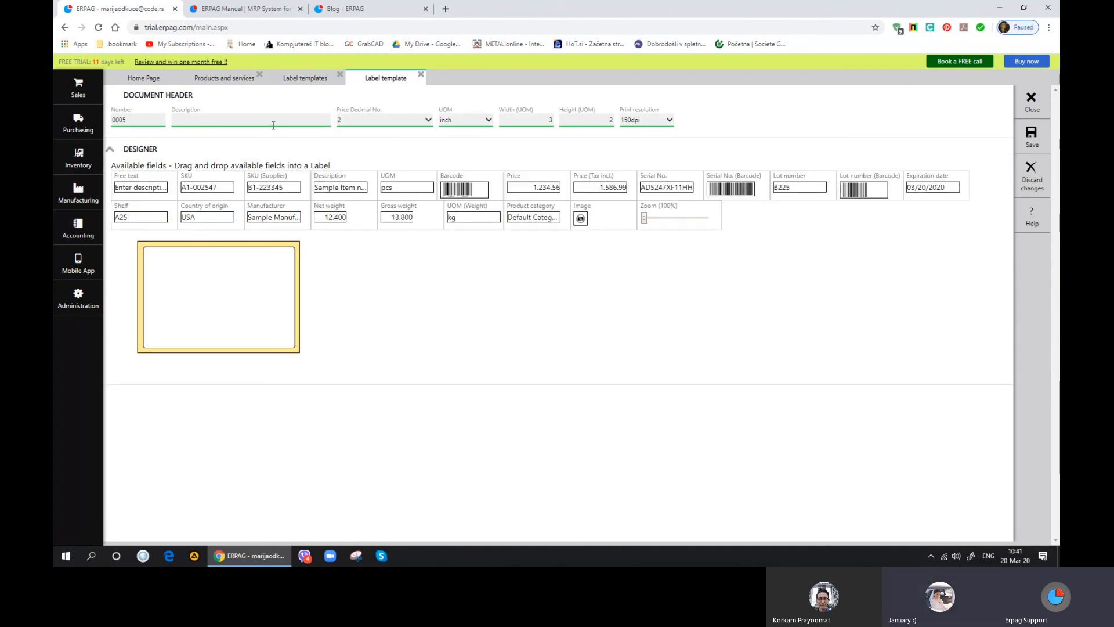
pyautogui.click(464, 120)
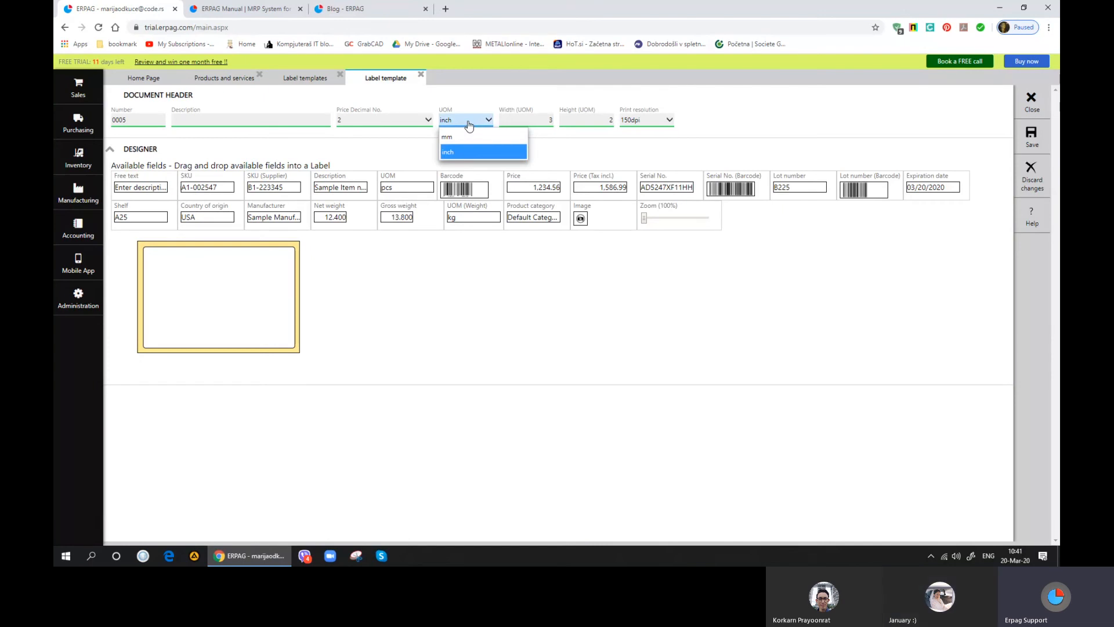
pyautogui.click(487, 121)
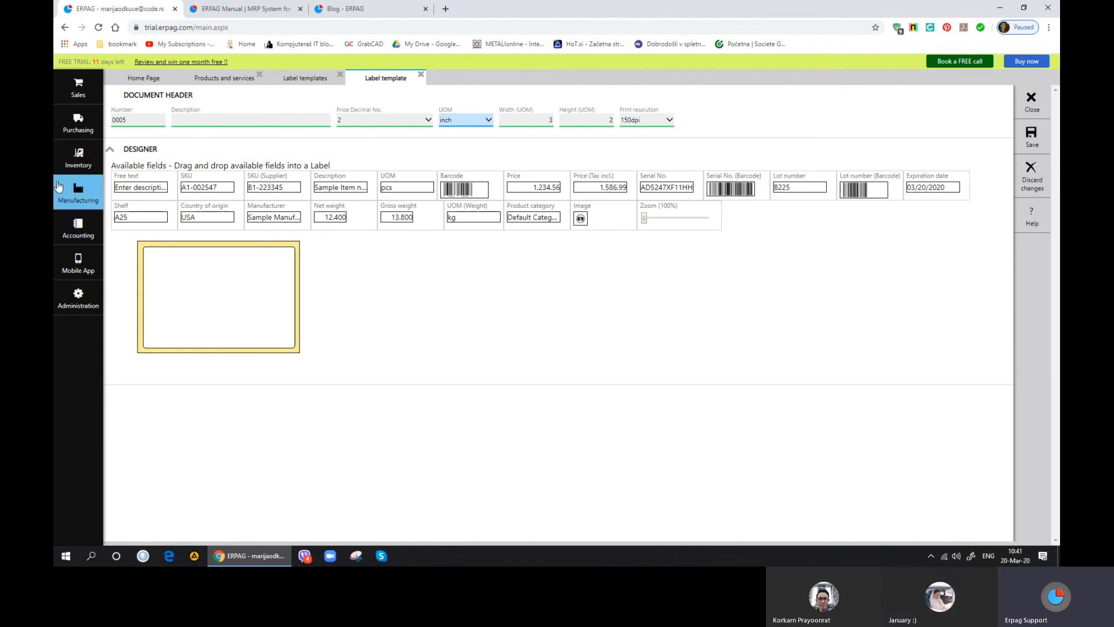
# Step: Place the SKU and Barcode fields on the blank label, and close the template unsaved along with the label templates list
pyautogui.moveTo(211, 189); pyautogui.dragTo(188, 265)
pyautogui.moveTo(464, 189); pyautogui.dragTo(246, 322)
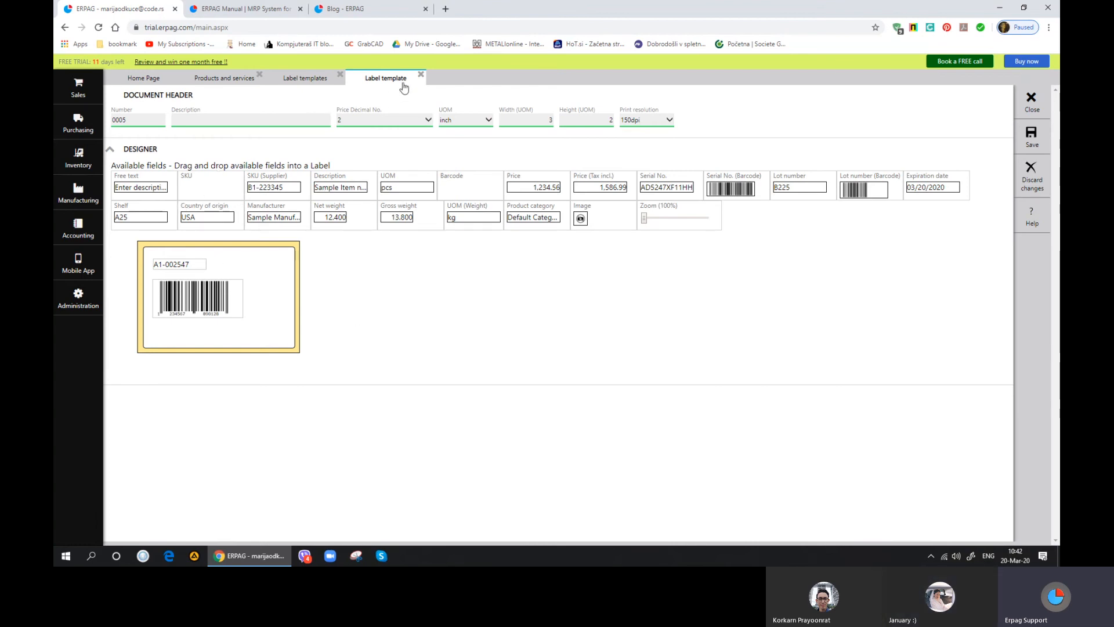
pyautogui.click(421, 74)
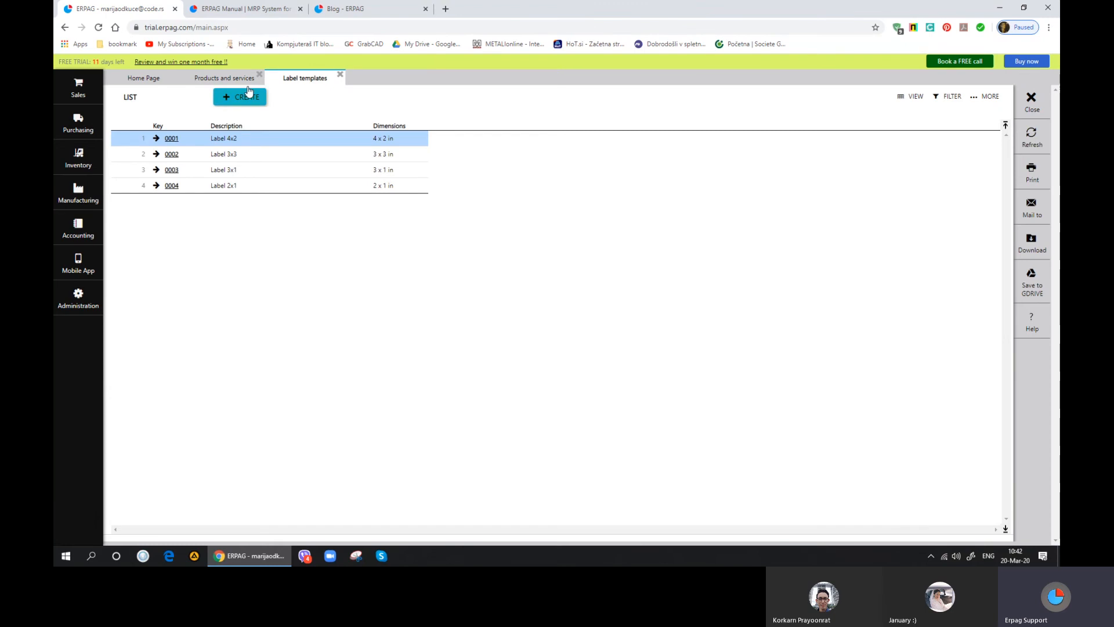
pyautogui.click(340, 76)
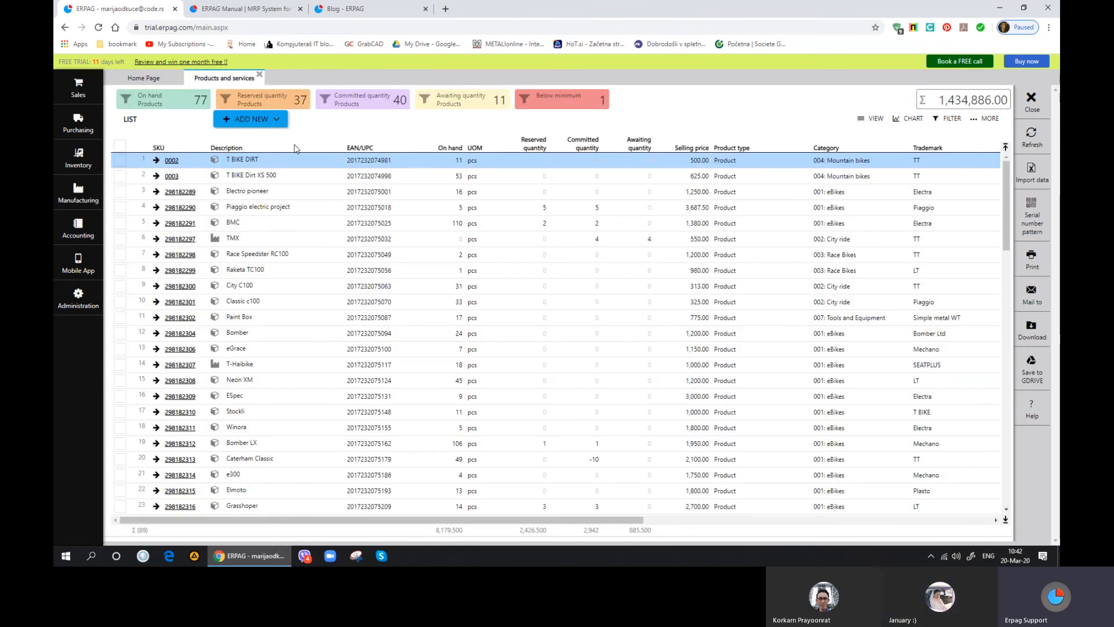
# Step: Open the label print layouts list and examine the Zebra label 3x3 layout and its preview
pyautogui.click(87, 304)
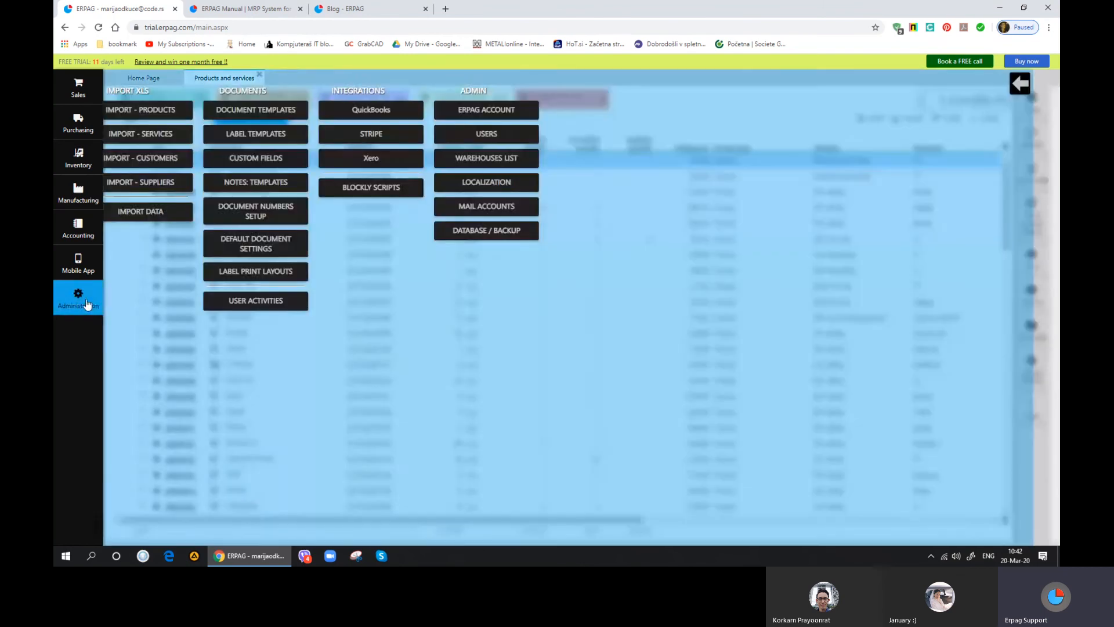
pyautogui.click(307, 275)
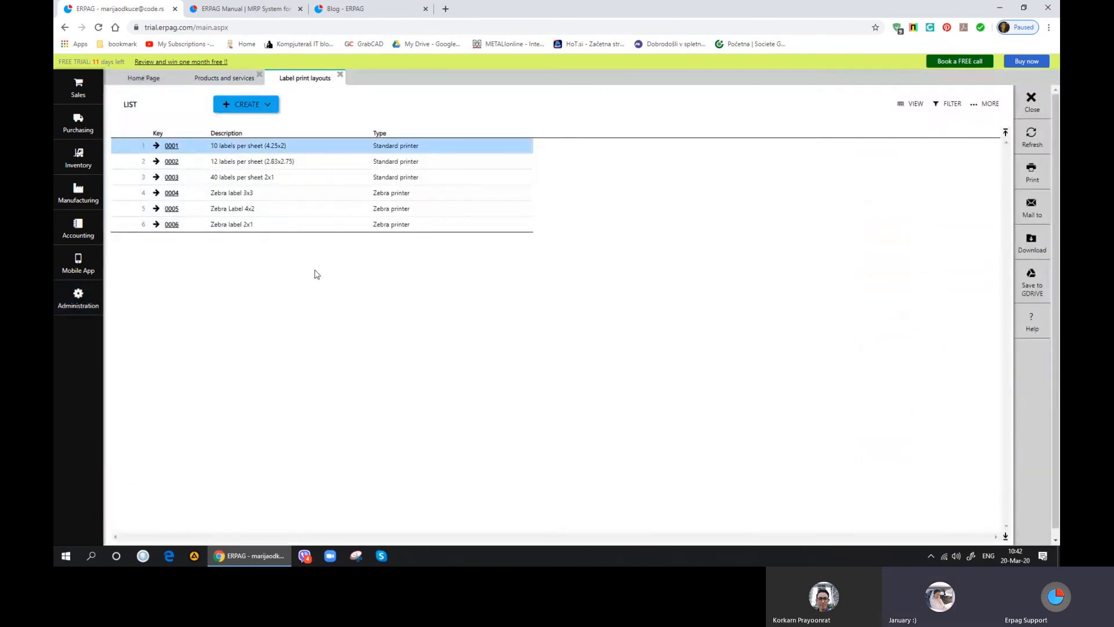
pyautogui.click(169, 193)
pyautogui.scroll(-2, 238, 365)
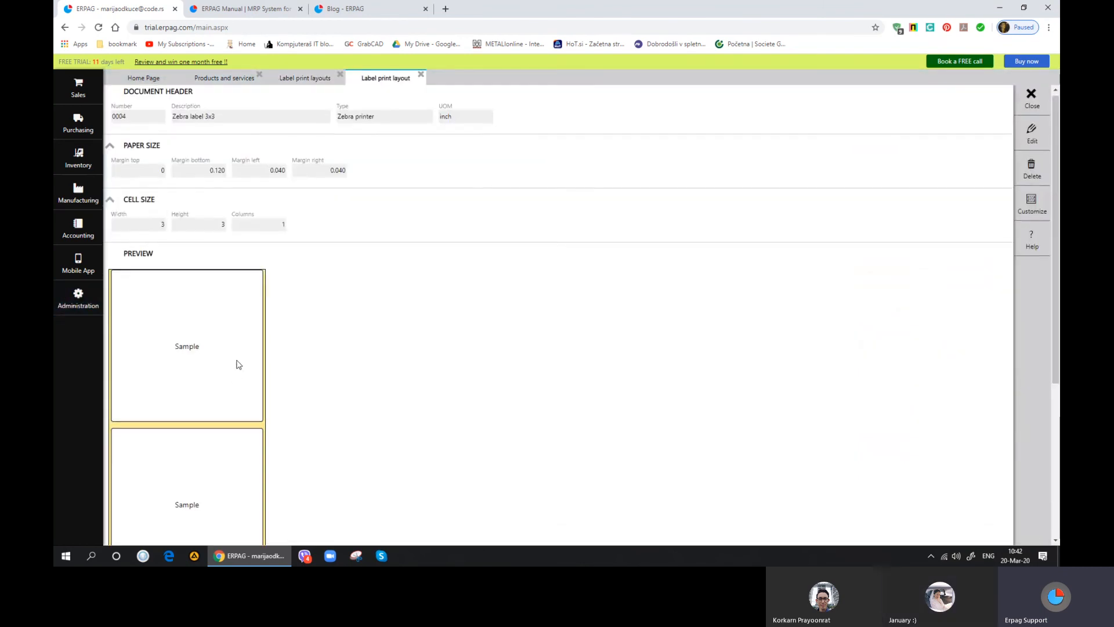
pyautogui.scroll(-2, 225, 353)
pyautogui.scroll(4, 241, 348)
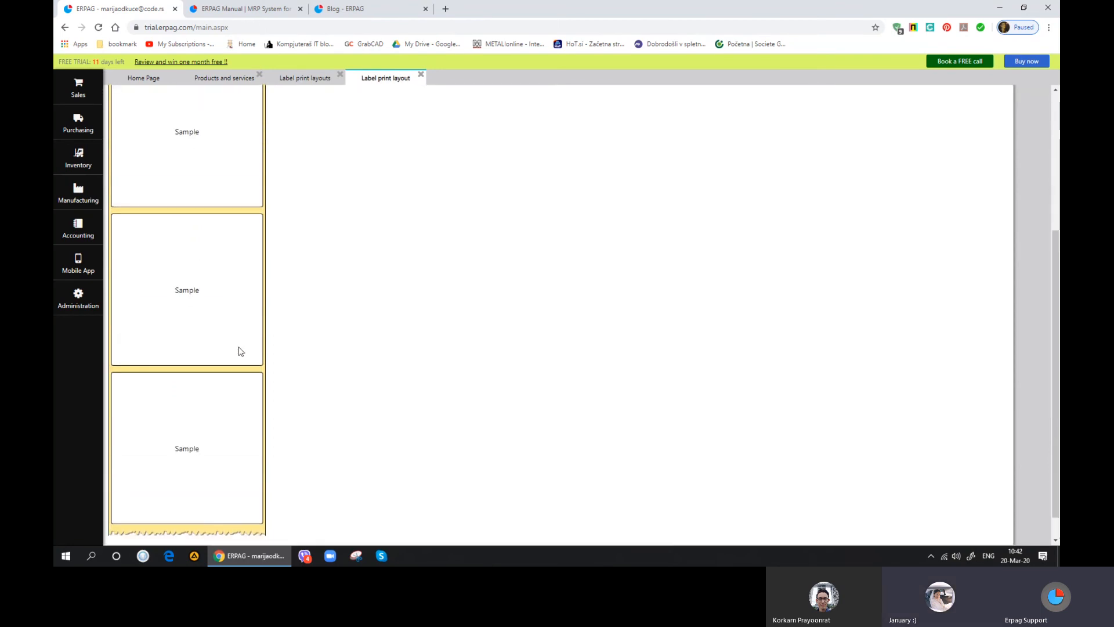
# Step: Open the 12 labels per sheet (2.83x2.75) print layout for editing and set 25 columns and 5 rows
pyautogui.click(316, 80)
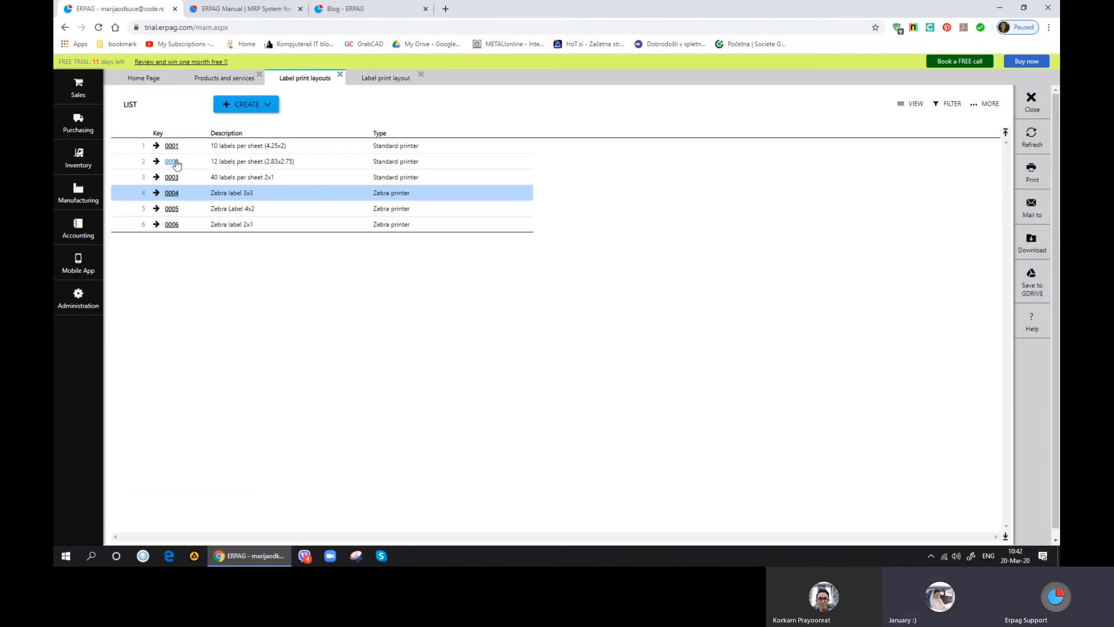
pyautogui.scroll(-3, 326, 328)
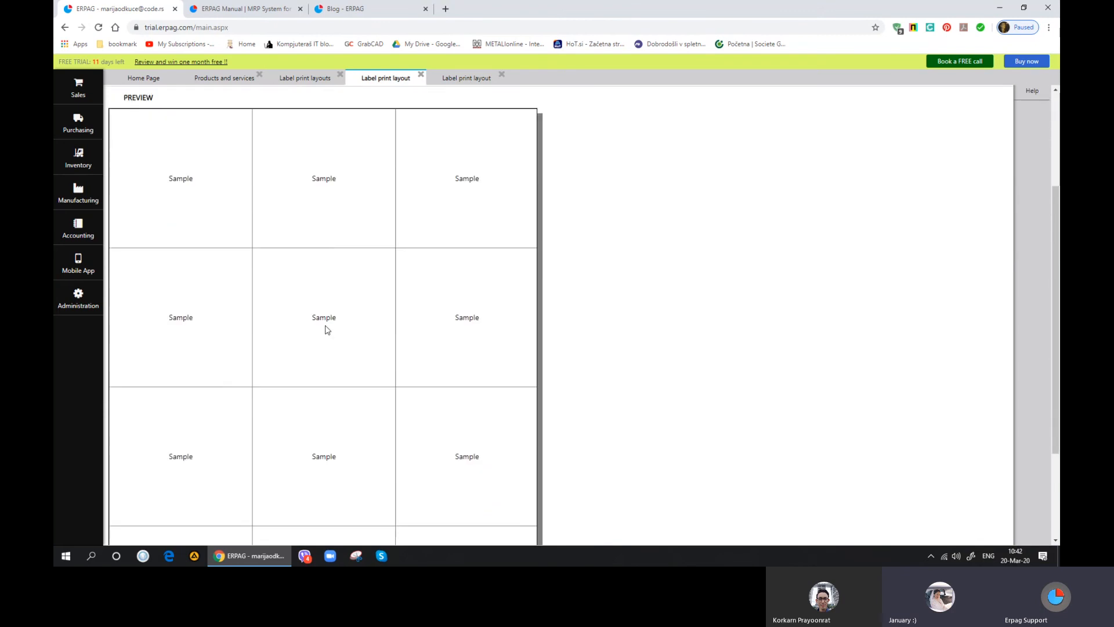
pyautogui.scroll(1, 332, 343)
pyautogui.scroll(2, 332, 343)
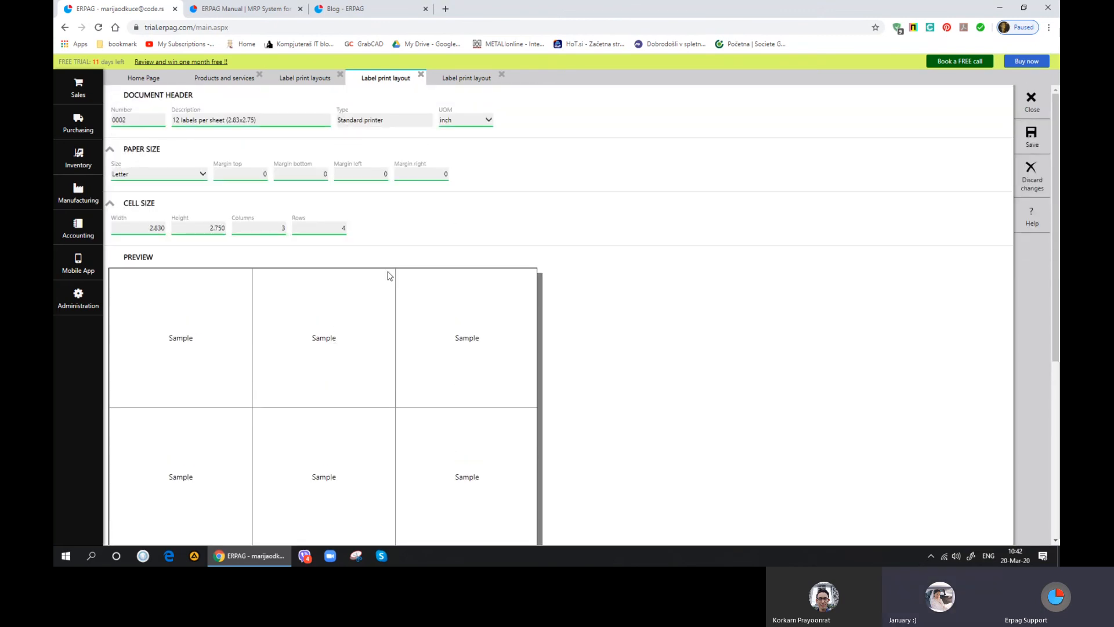
pyautogui.click(276, 228)
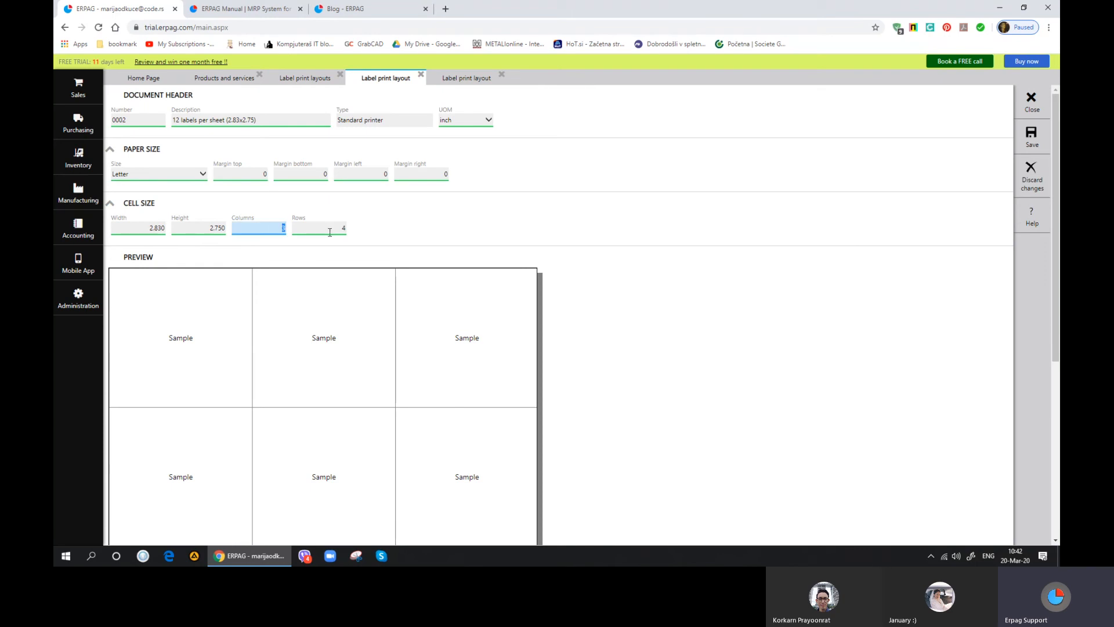
pyautogui.write('25')
pyautogui.press('Tab')
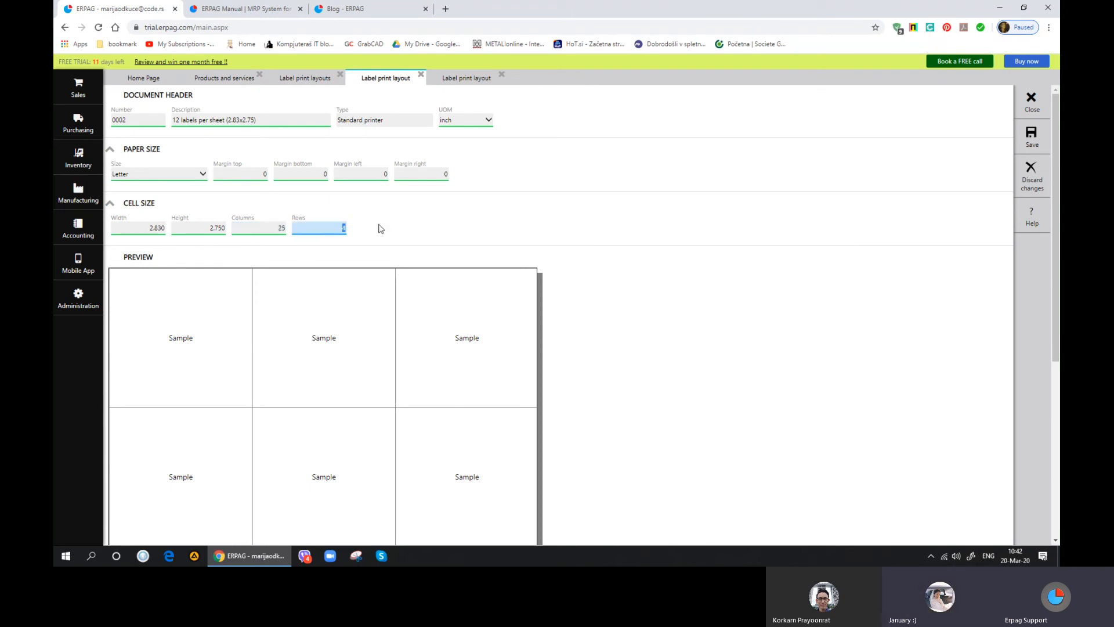
pyautogui.write('5')
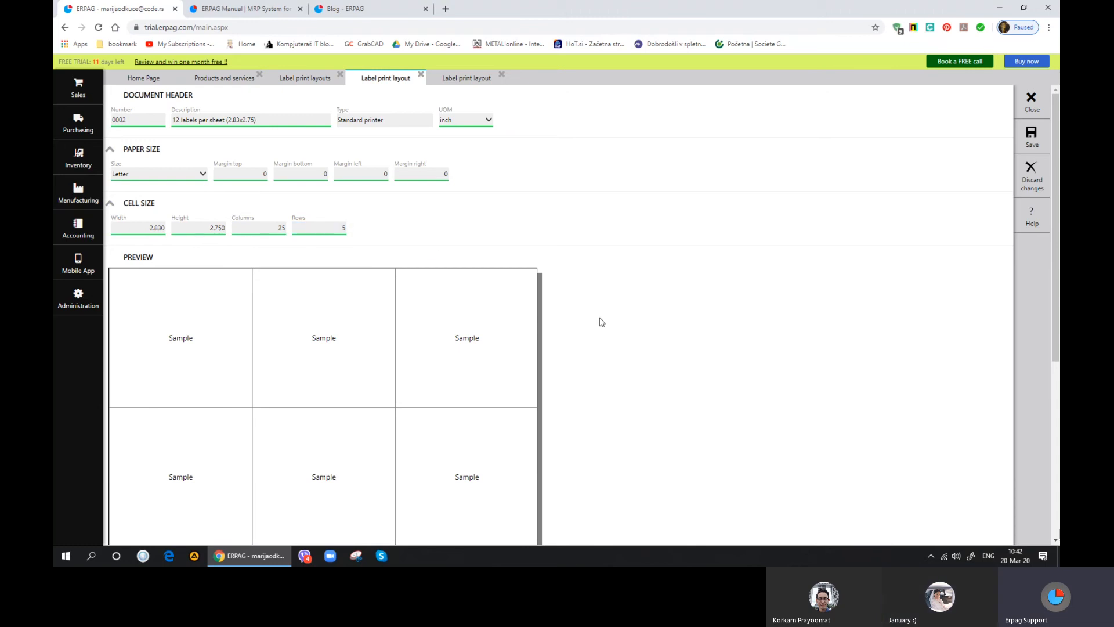
# Step: Set the layout's columns to 4, save it, and close the open layouts and the label print layouts list
pyautogui.click(602, 320)
pyautogui.doubleClick(281, 228)
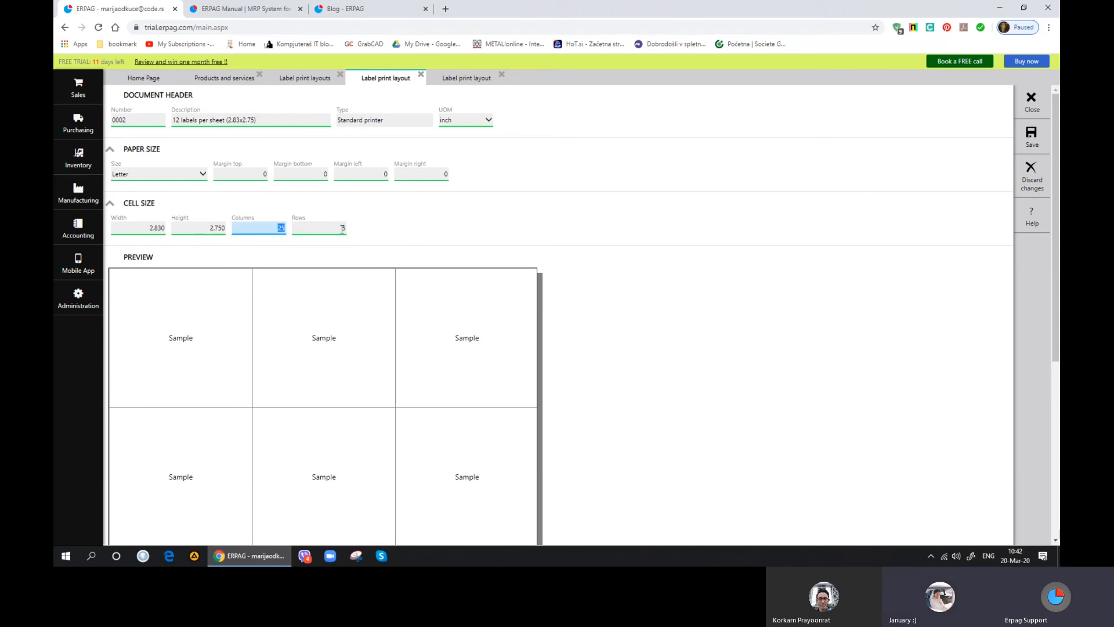
pyautogui.write('4')
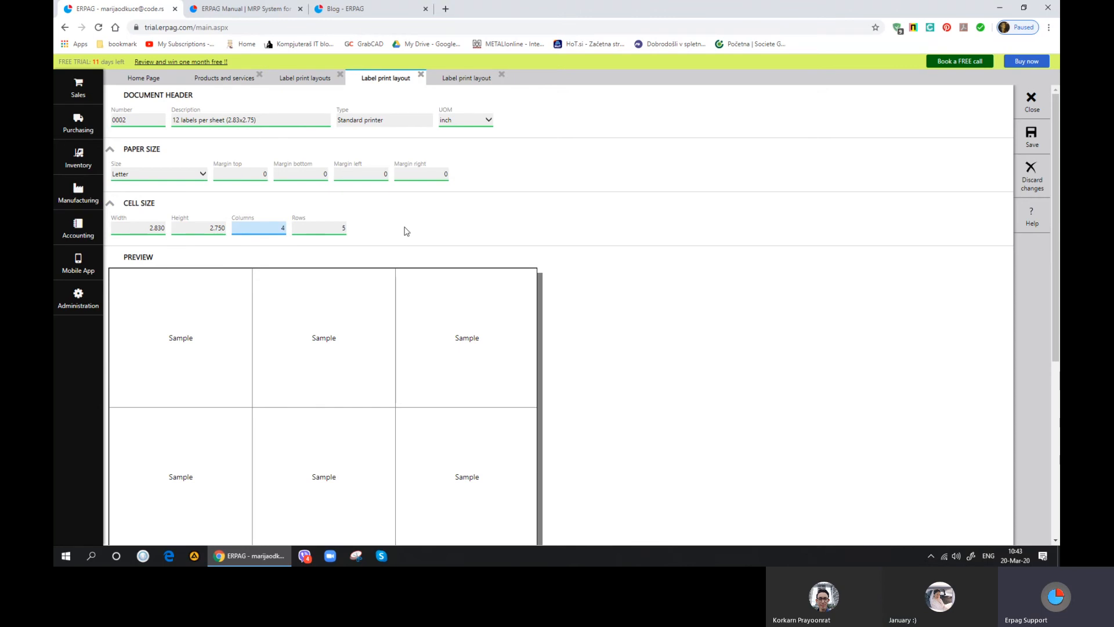
pyautogui.scroll(-4, 659, 309)
pyautogui.scroll(3, 661, 305)
pyautogui.scroll(1, 664, 303)
pyautogui.click(1032, 99)
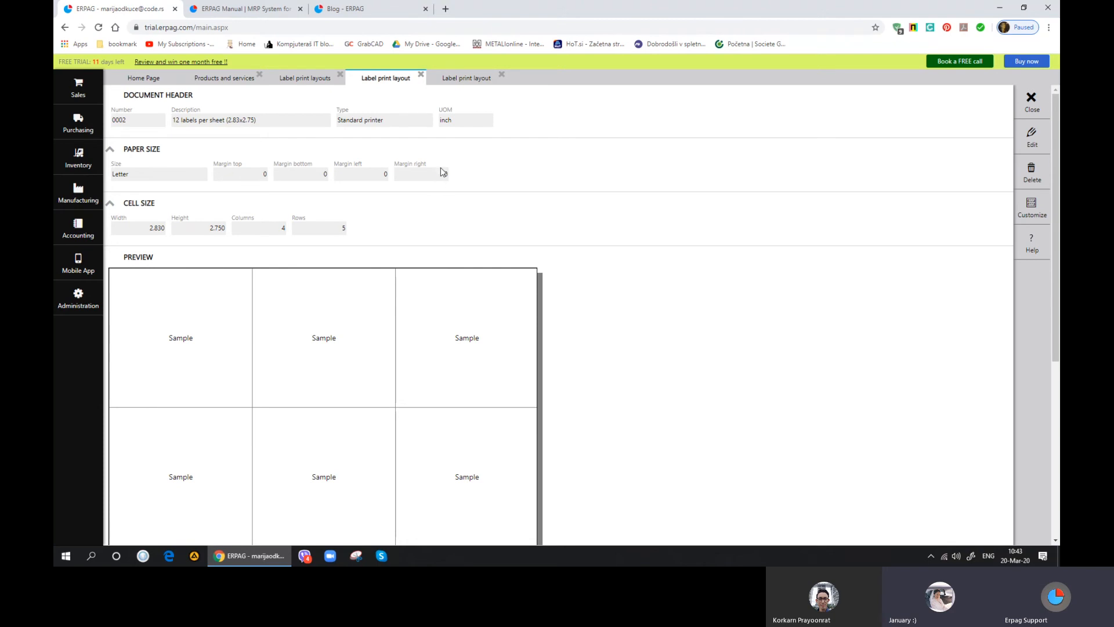
pyautogui.click(420, 75)
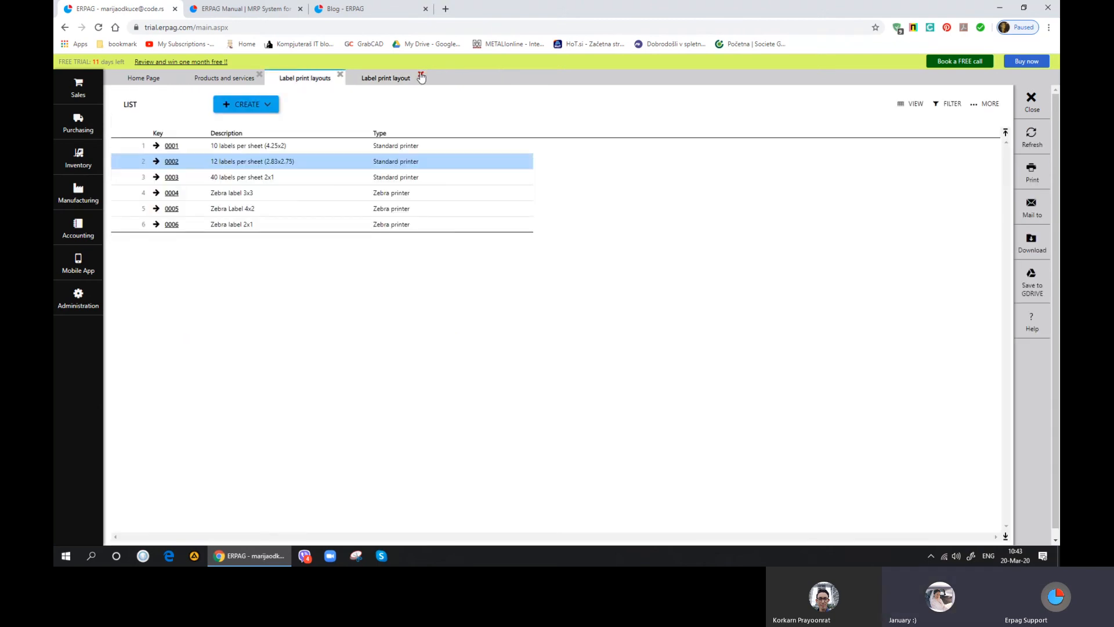
pyautogui.click(341, 76)
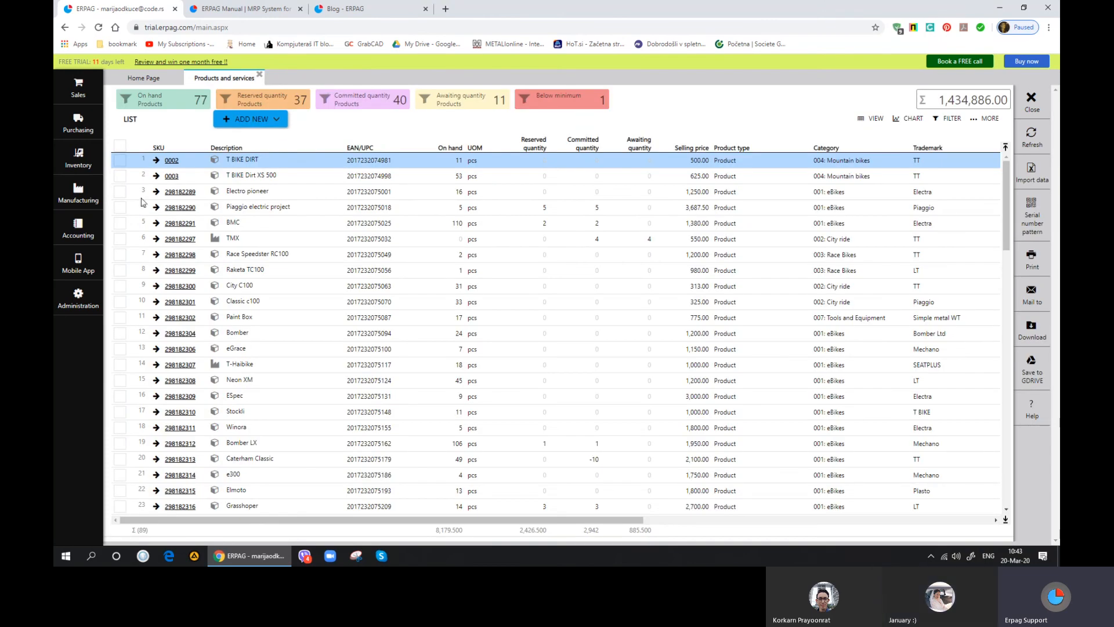
# Step: Open purchase order PO-000206 and generate the print preview of its item labels with the Zebra label 2x1 layout
pyautogui.click(78, 122)
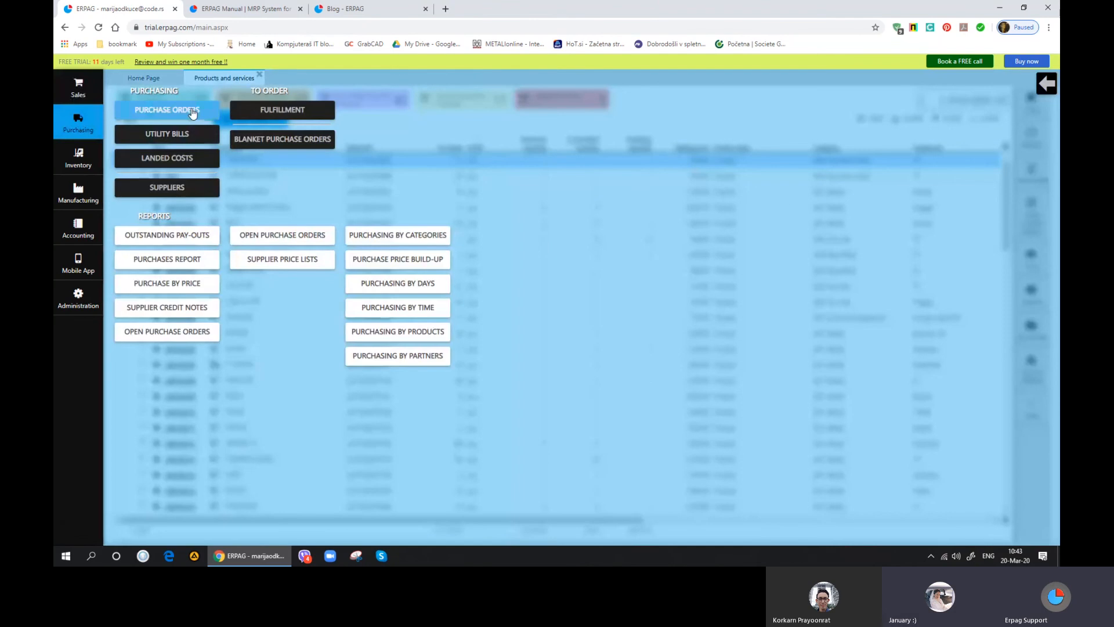
pyautogui.click(192, 114)
pyautogui.click(182, 429)
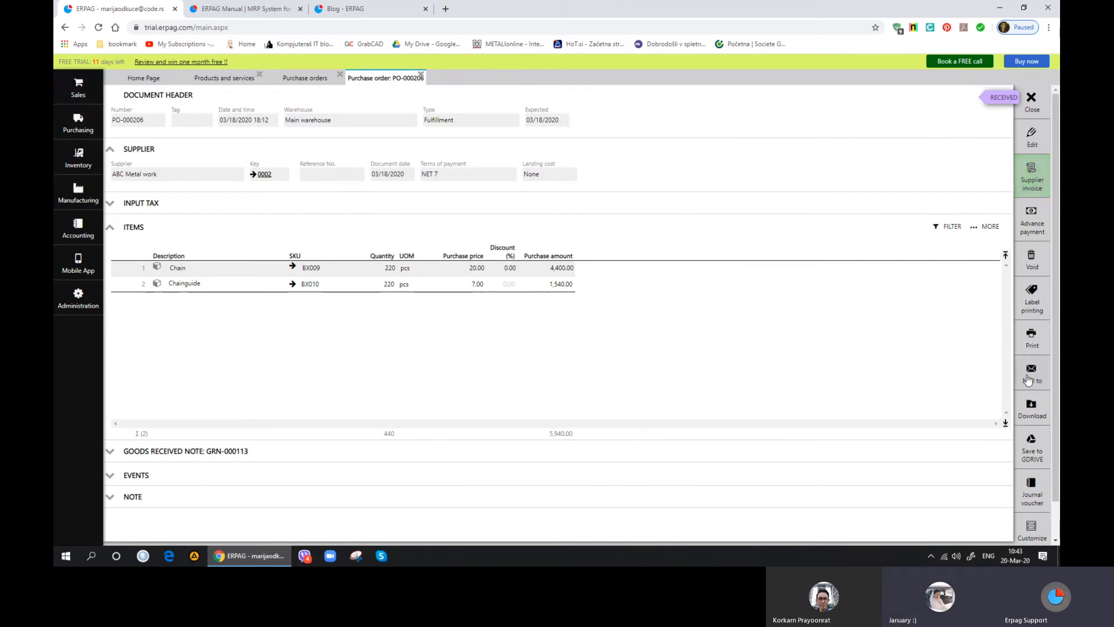
pyautogui.click(1035, 305)
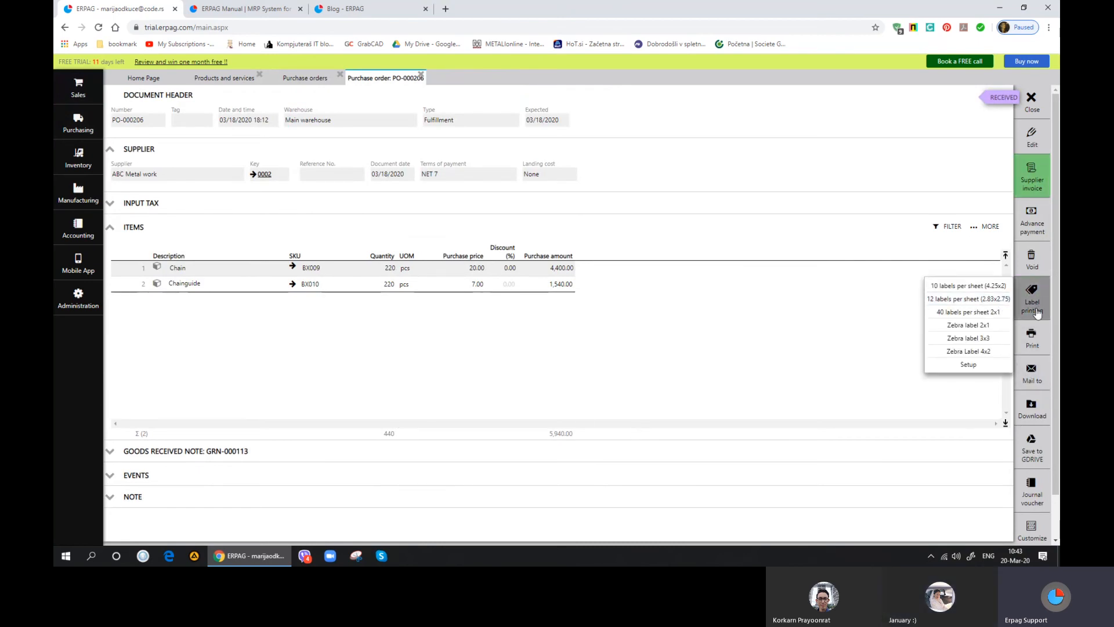
pyautogui.click(989, 325)
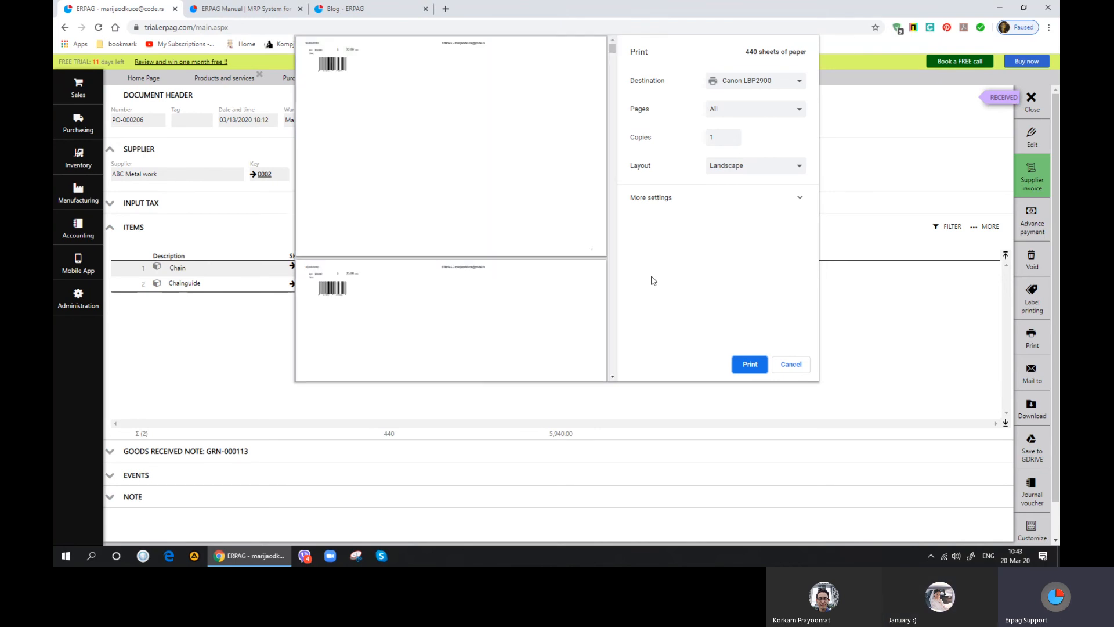
# Step: Look through the pages of the item label print preview and cancel the printing
pyautogui.scroll(-2, 428, 142)
pyautogui.scroll(2, 432, 145)
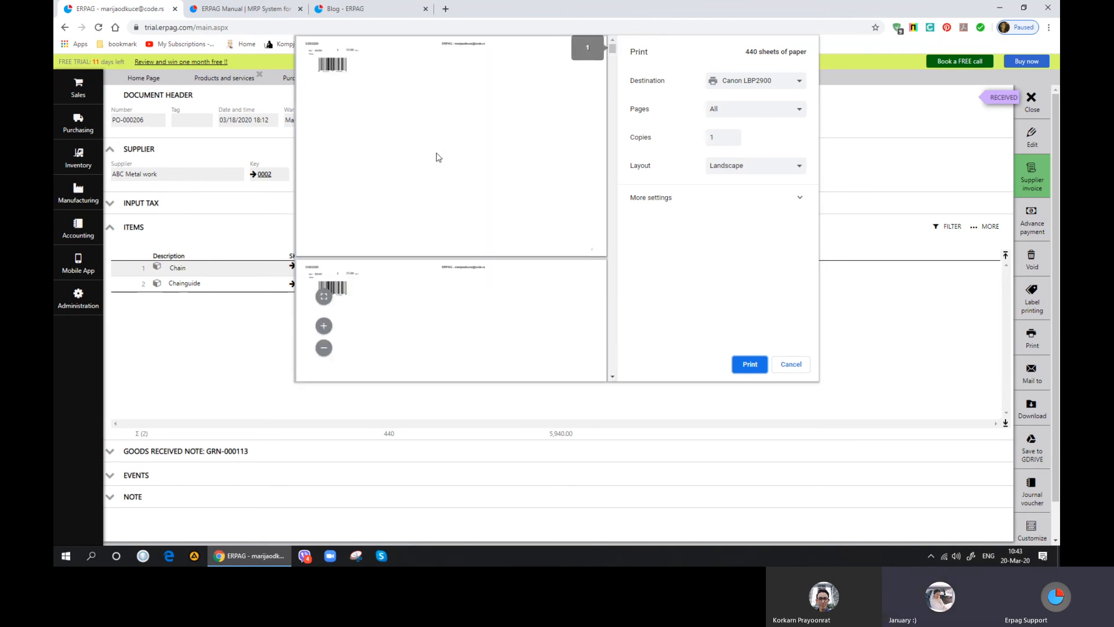
pyautogui.scroll(-15, 445, 112)
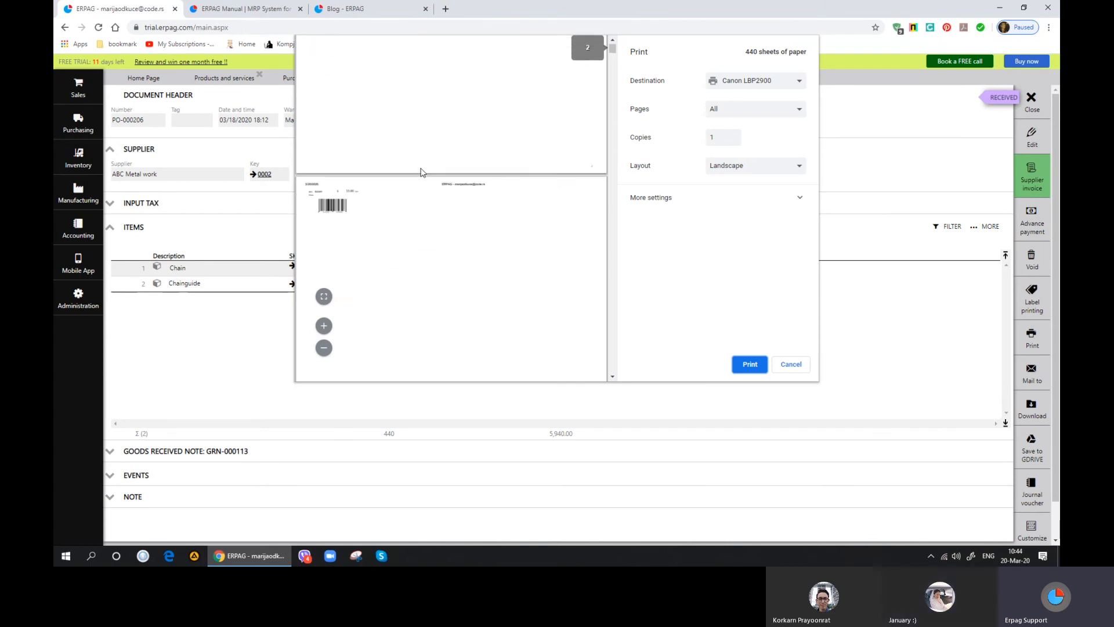
pyautogui.scroll(15, 372, 121)
pyautogui.click(784, 366)
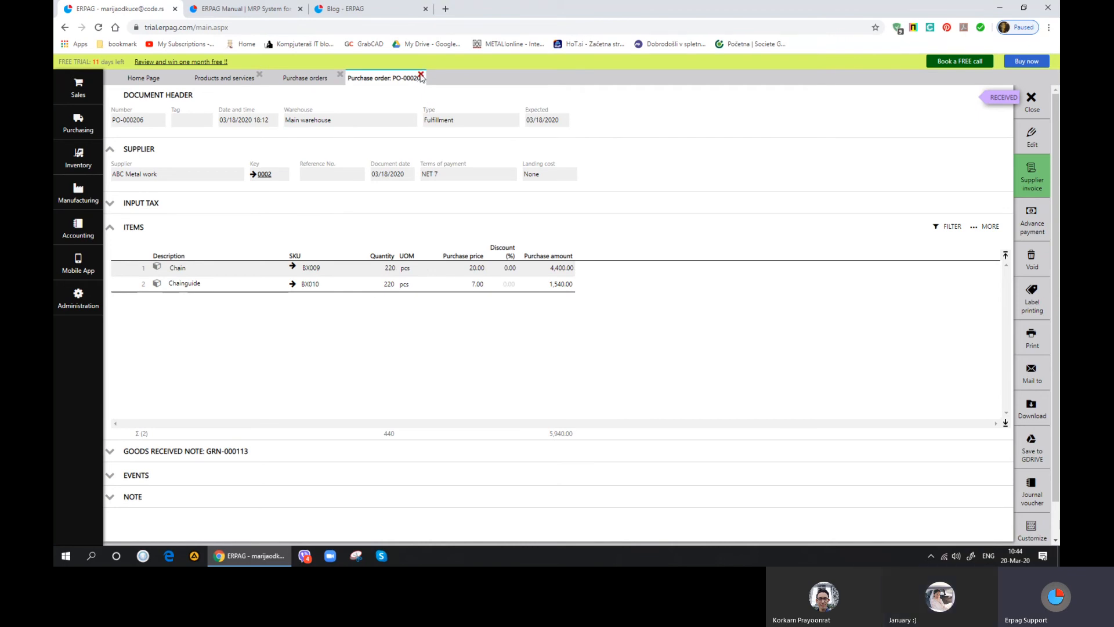
# Step: Close purchase order PO-000206, the purchase orders list and the products and services list
pyautogui.click(421, 76)
pyautogui.click(340, 75)
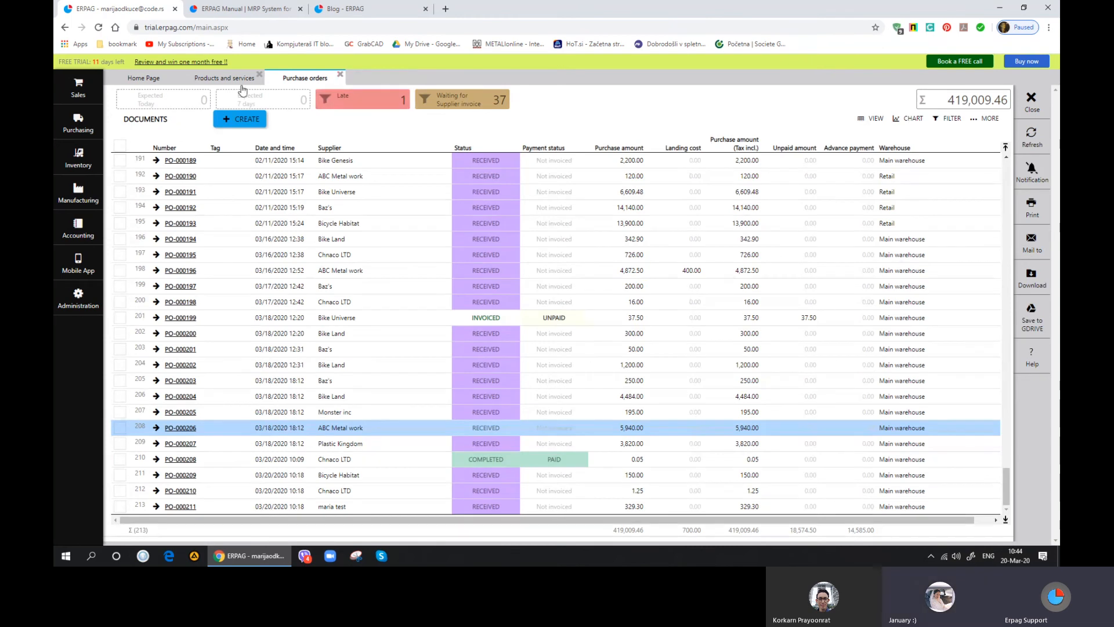
pyautogui.click(259, 75)
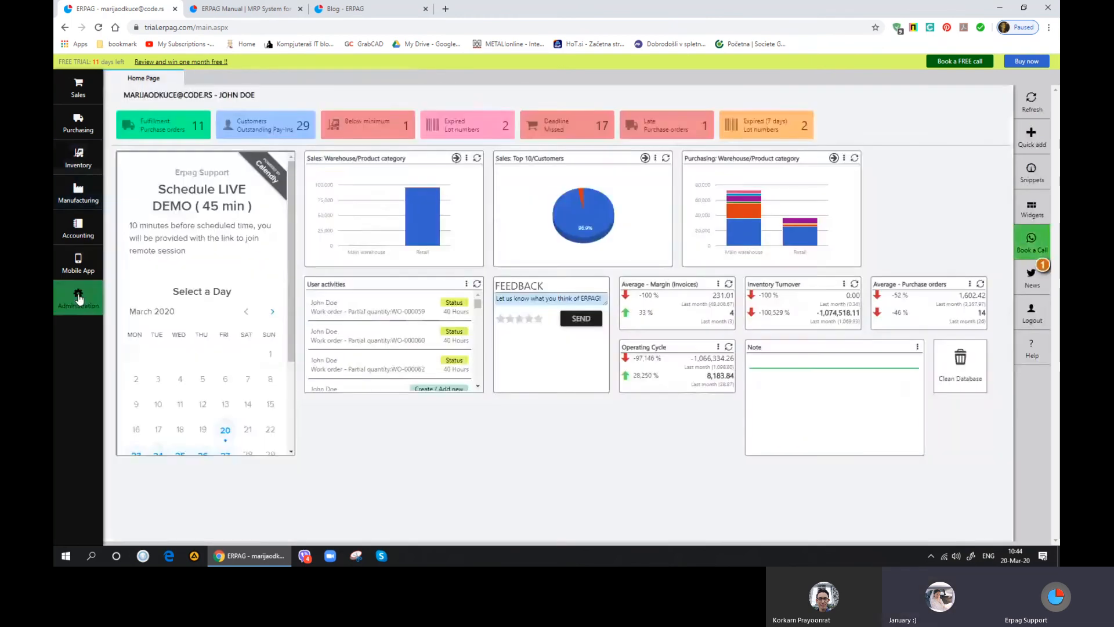
pyautogui.click(78, 298)
pyautogui.click(173, 108)
pyautogui.click(375, 326)
pyautogui.click(260, 76)
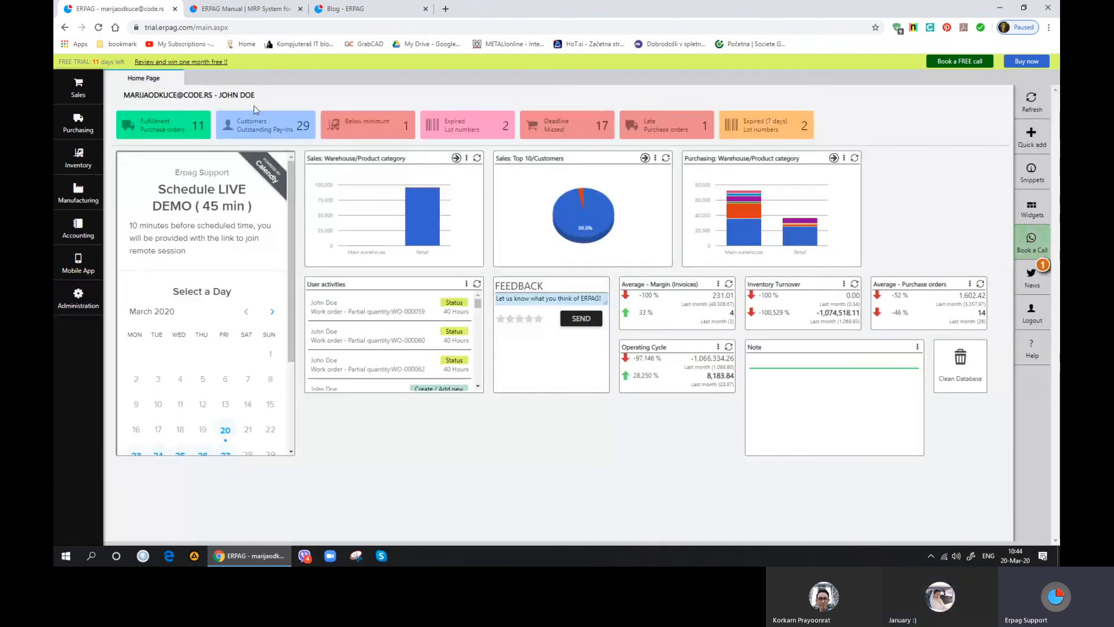
# Step: Open the products and services list, check the ESpec product's barcode and label details, and close that product
pyautogui.click(78, 156)
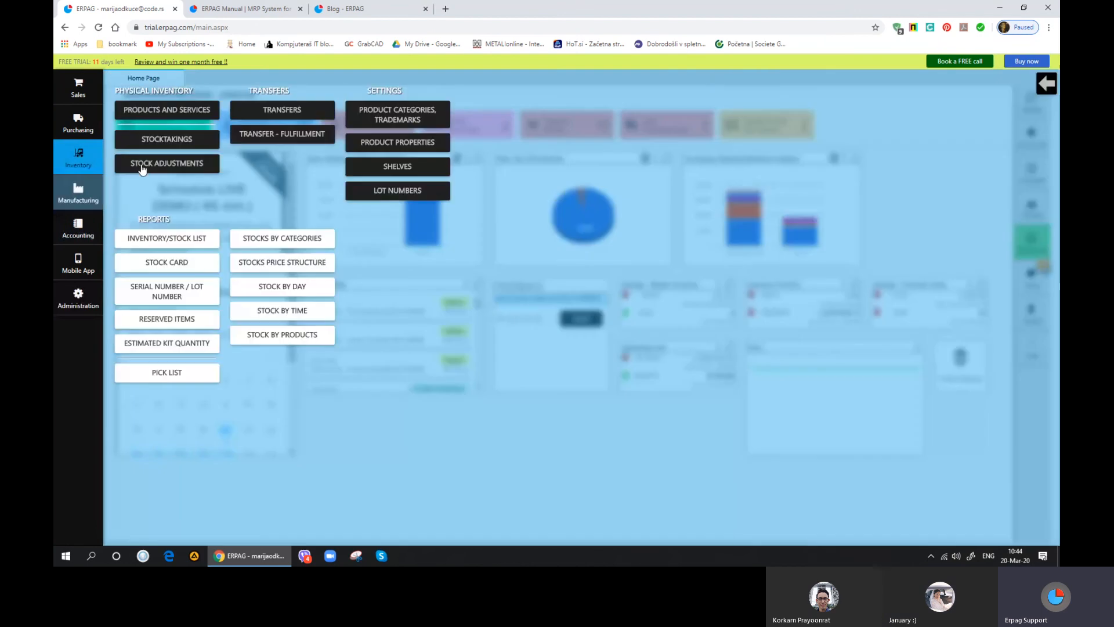
pyautogui.click(162, 122)
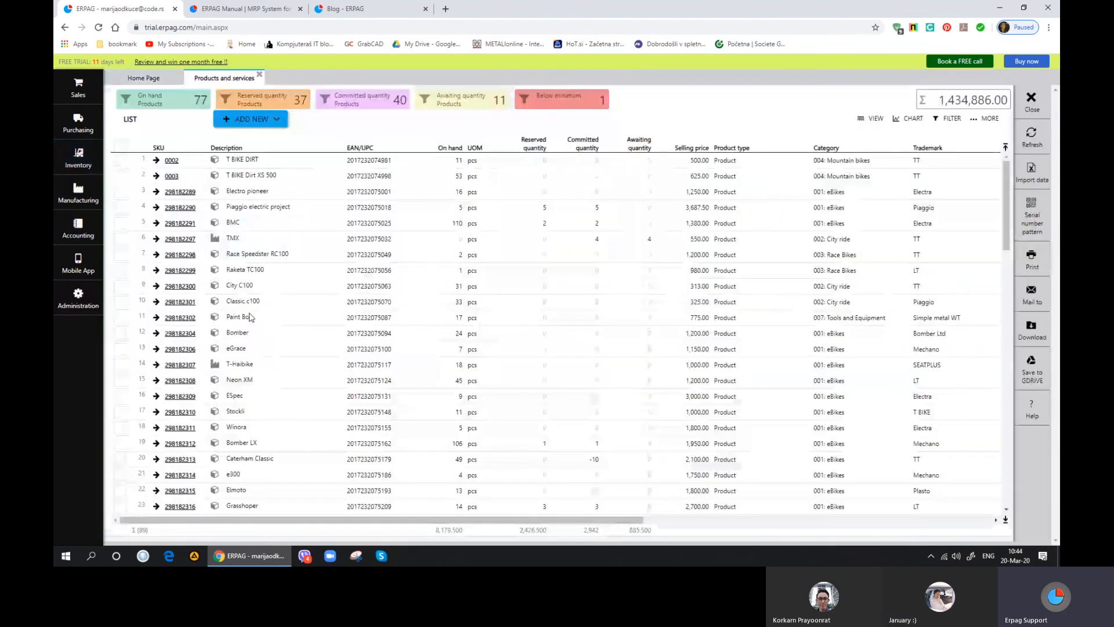
pyautogui.scroll(-1, 248, 319)
pyautogui.doubleClick(222, 381)
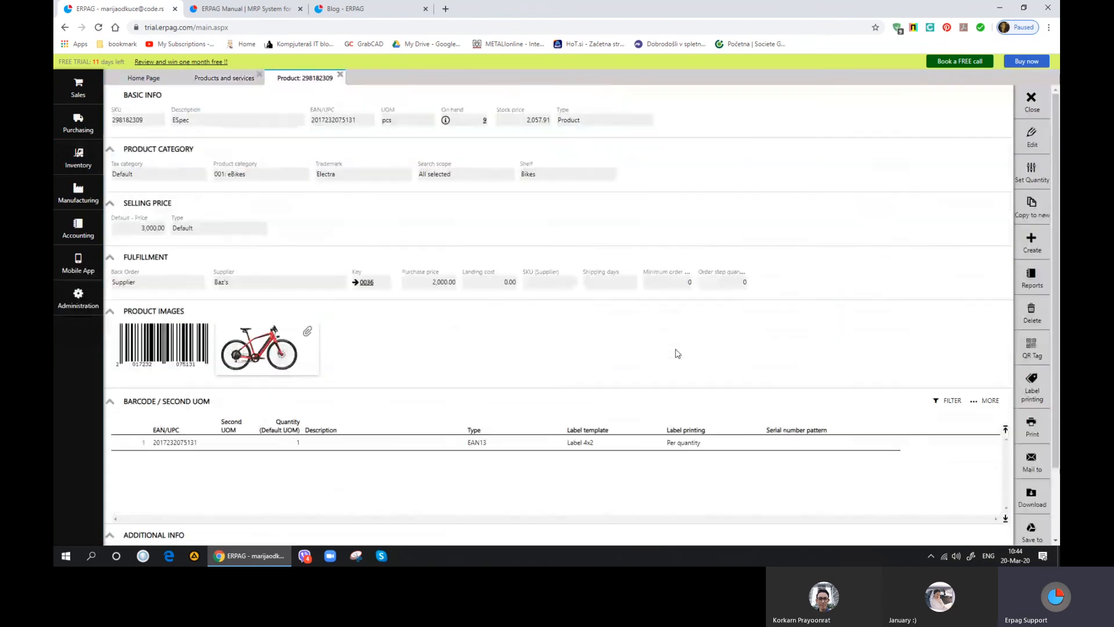
pyautogui.doubleClick(412, 336)
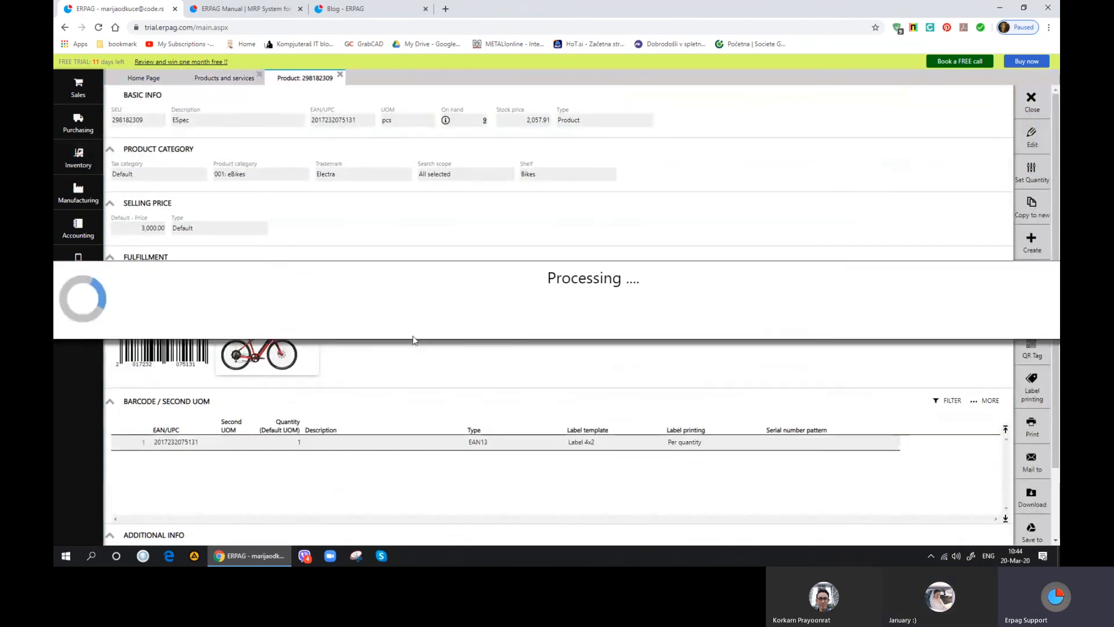
pyautogui.click(1040, 115)
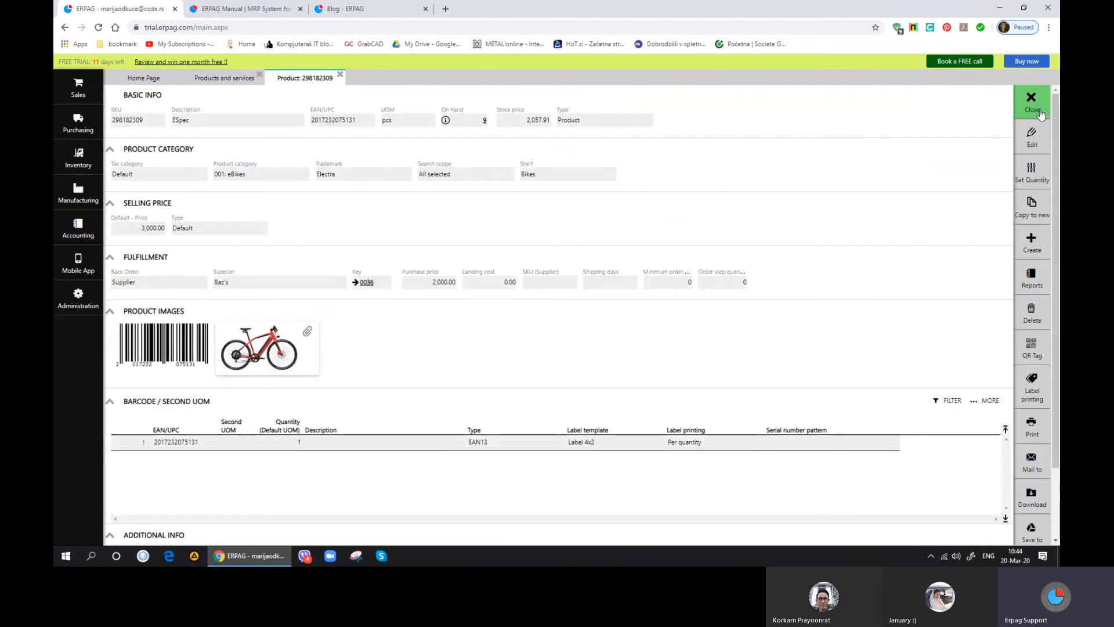
pyautogui.click(1038, 110)
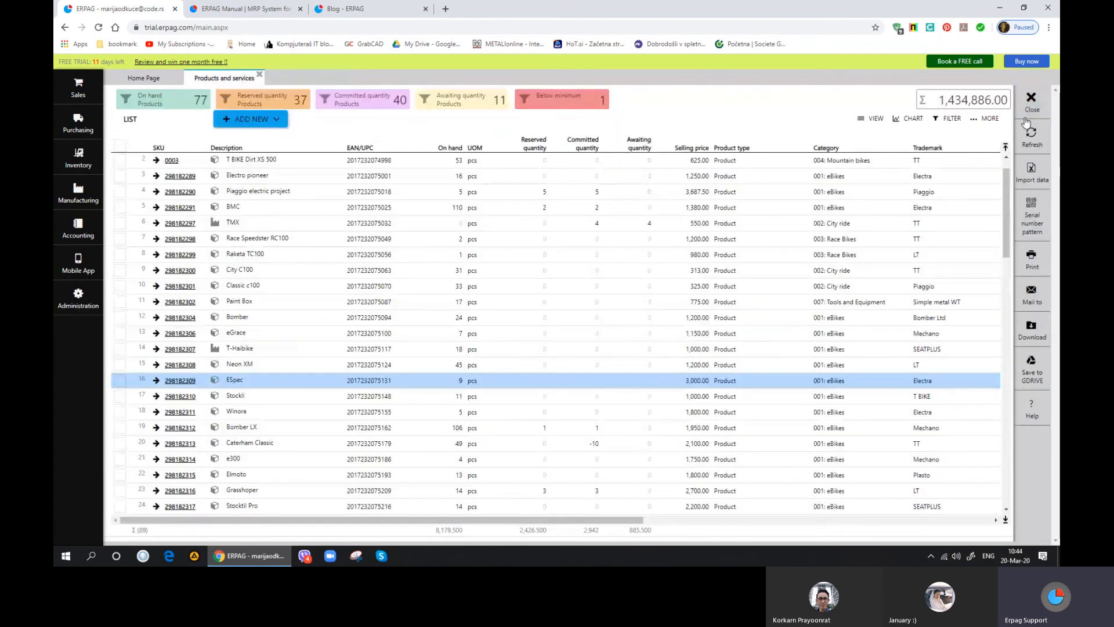
# Step: Find FINISHED TEST PRODUCT in the products and services list and open it for editing
pyautogui.scroll(-1, 386, 355)
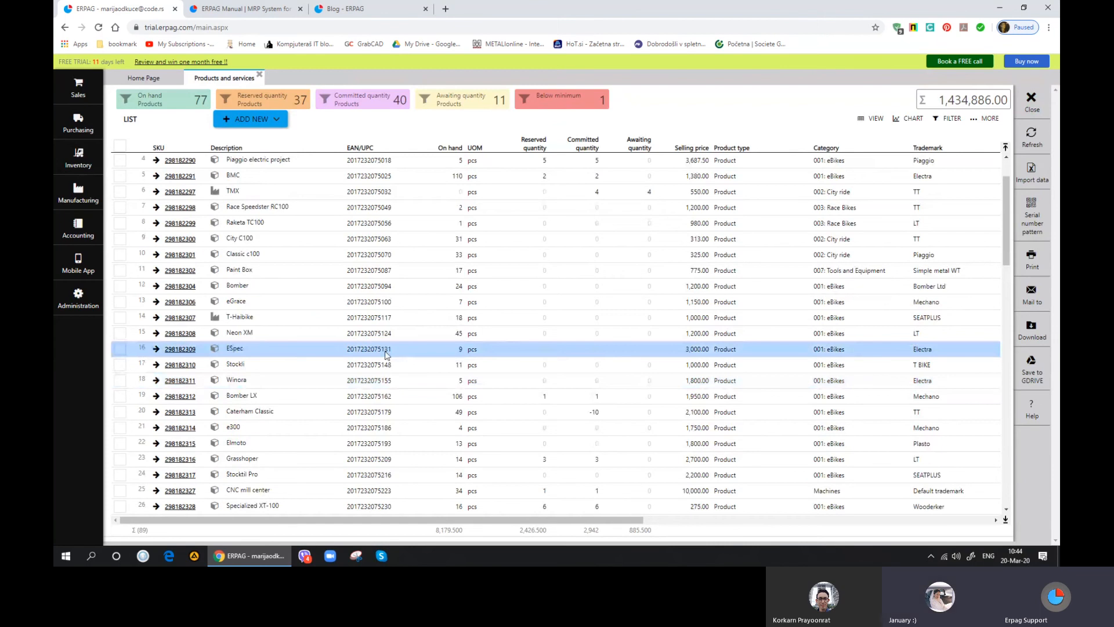
pyautogui.scroll(-2, 348, 278)
pyautogui.scroll(-5, 272, 289)
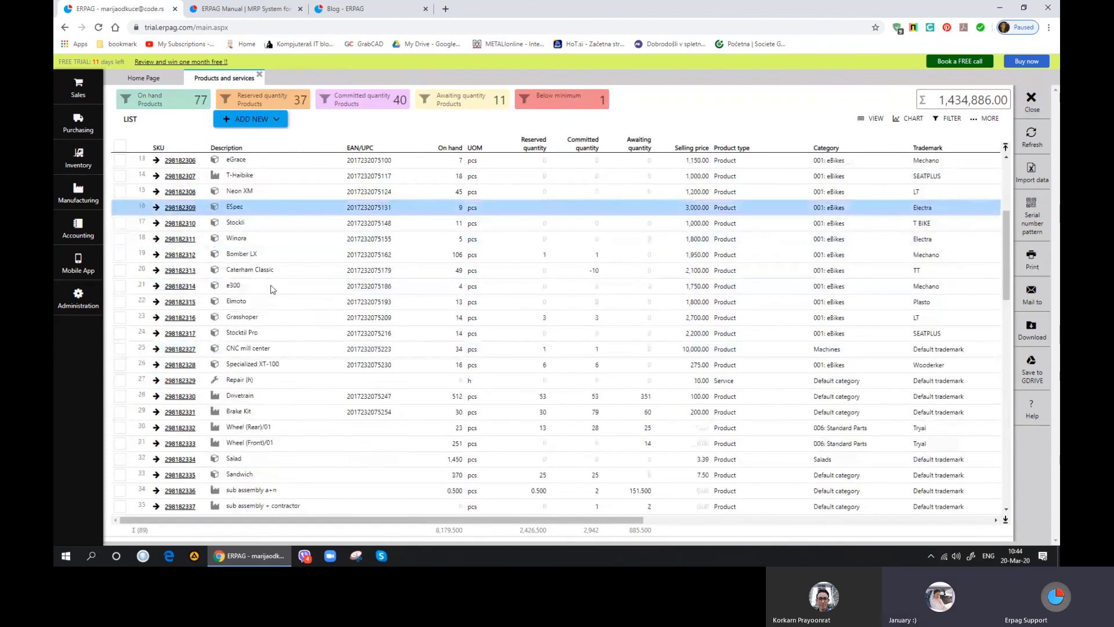
pyautogui.scroll(-4, 272, 288)
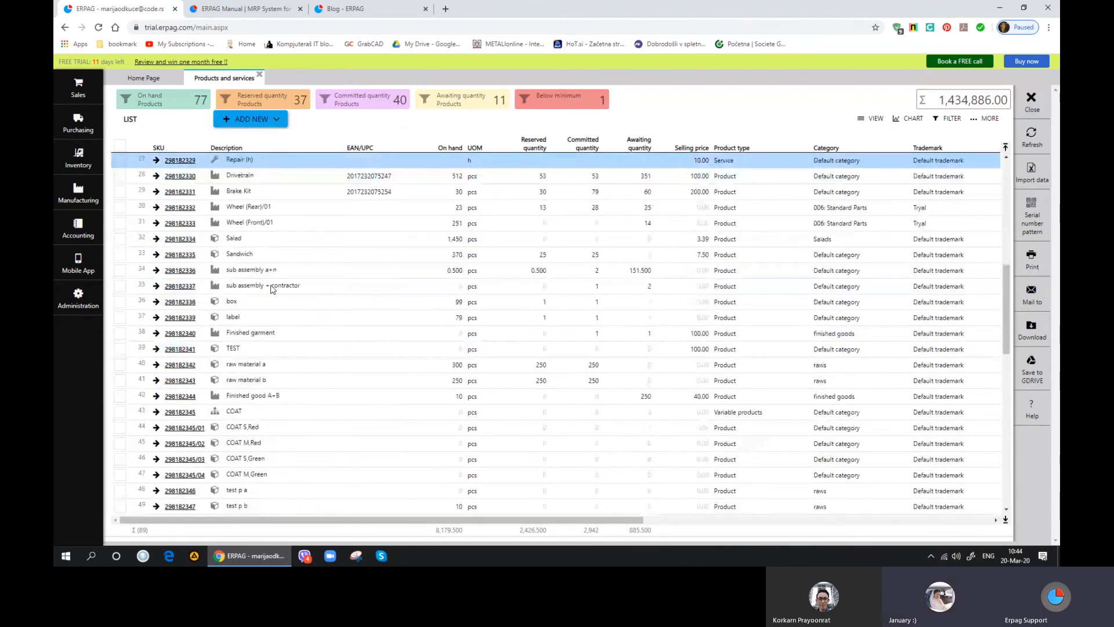
pyautogui.scroll(-1, 273, 289)
pyautogui.doubleClick(302, 394)
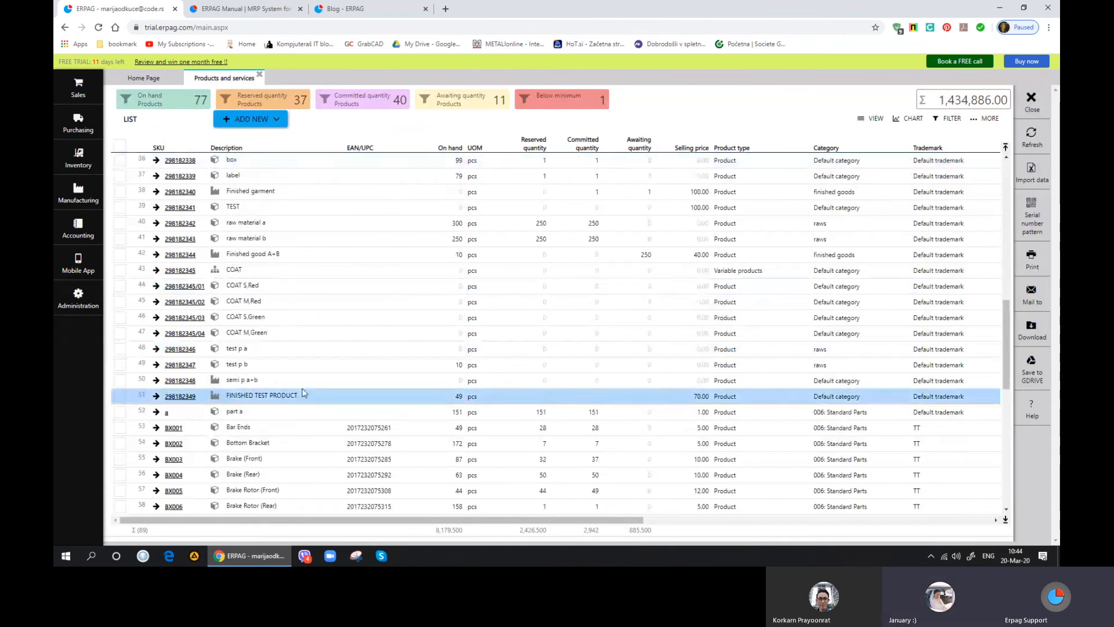
pyautogui.click(1031, 137)
# Step: Add an EAN13 barcode row to the product's Barcode / Second UOM section
pyautogui.scroll(-5, 647, 416)
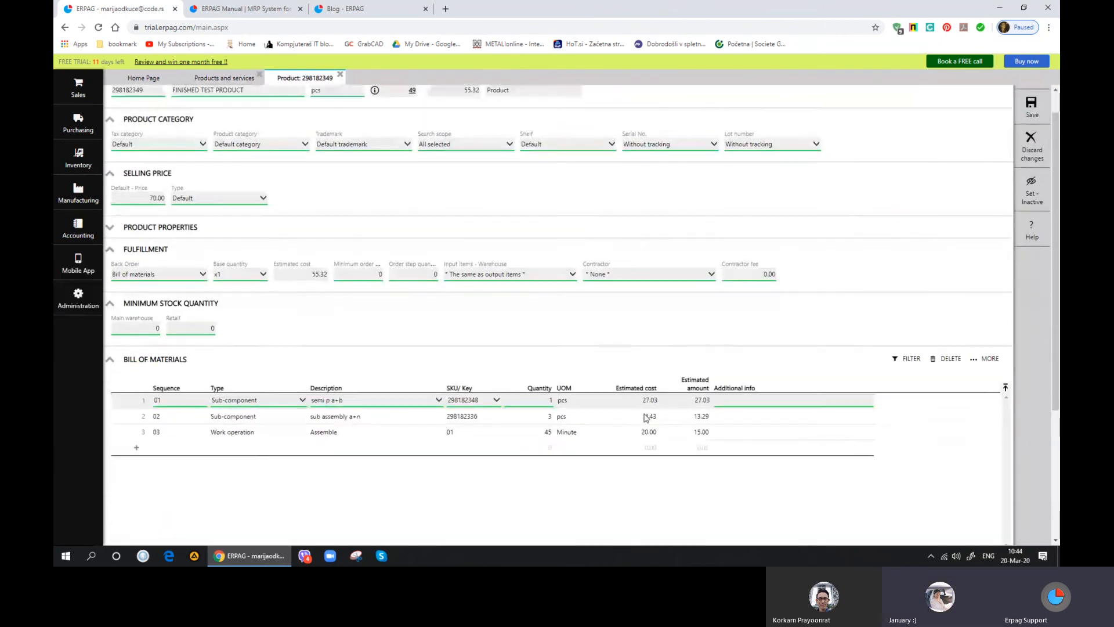
pyautogui.scroll(4, 264, 356)
pyautogui.scroll(1, 263, 356)
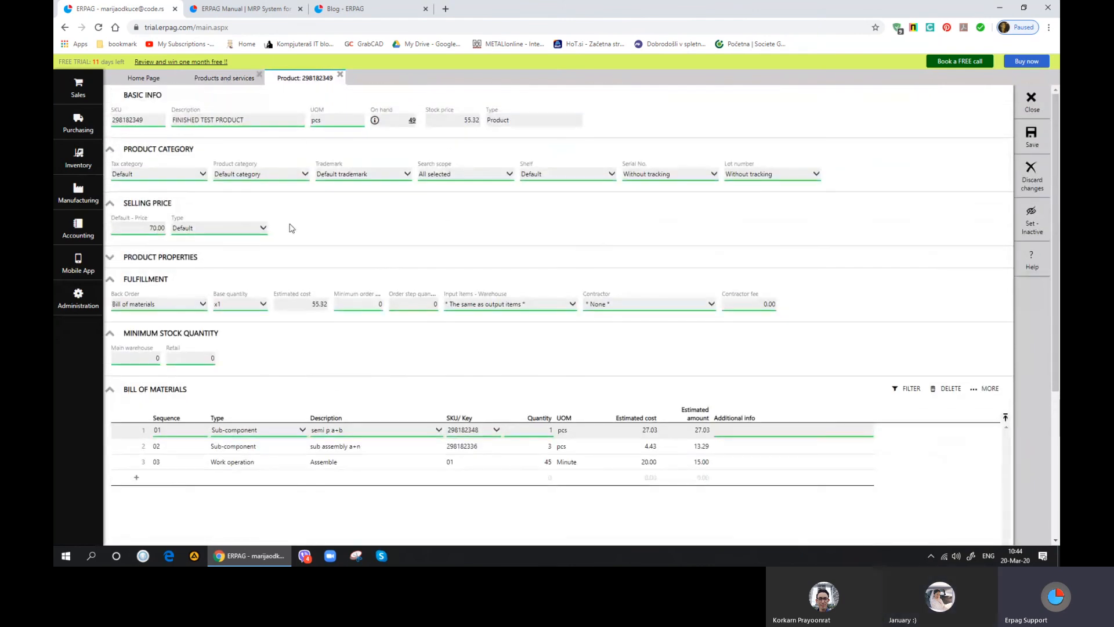
pyautogui.scroll(-4, 311, 298)
pyautogui.click(194, 422)
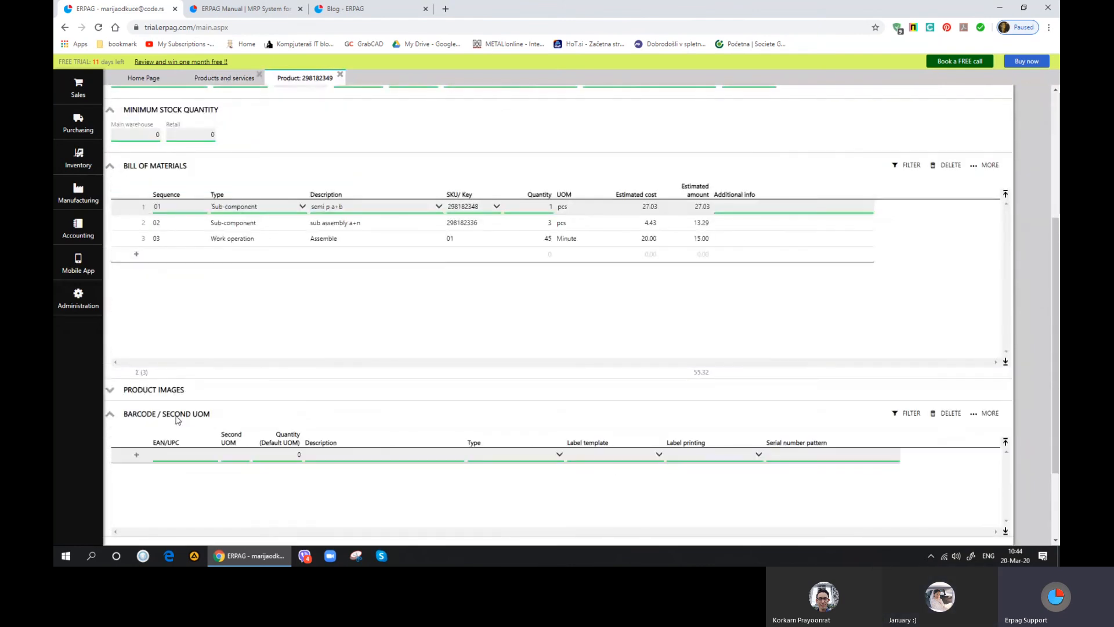
pyautogui.click(136, 456)
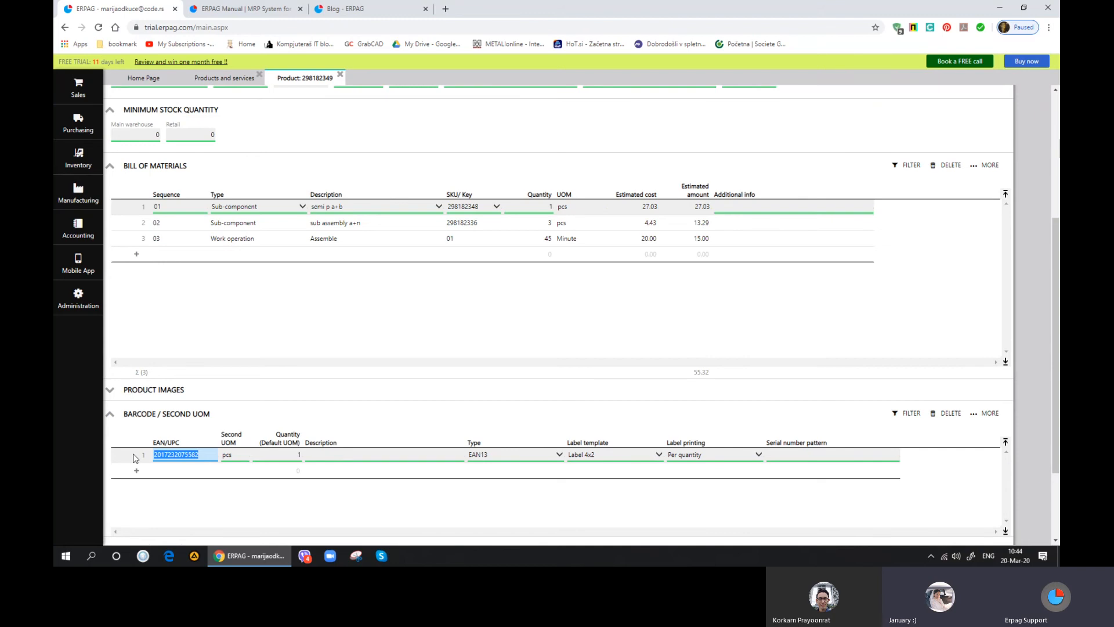
# Step: Choose Label 4x2 as the barcode's label template and Per quantity as its label printing option
pyautogui.click(627, 458)
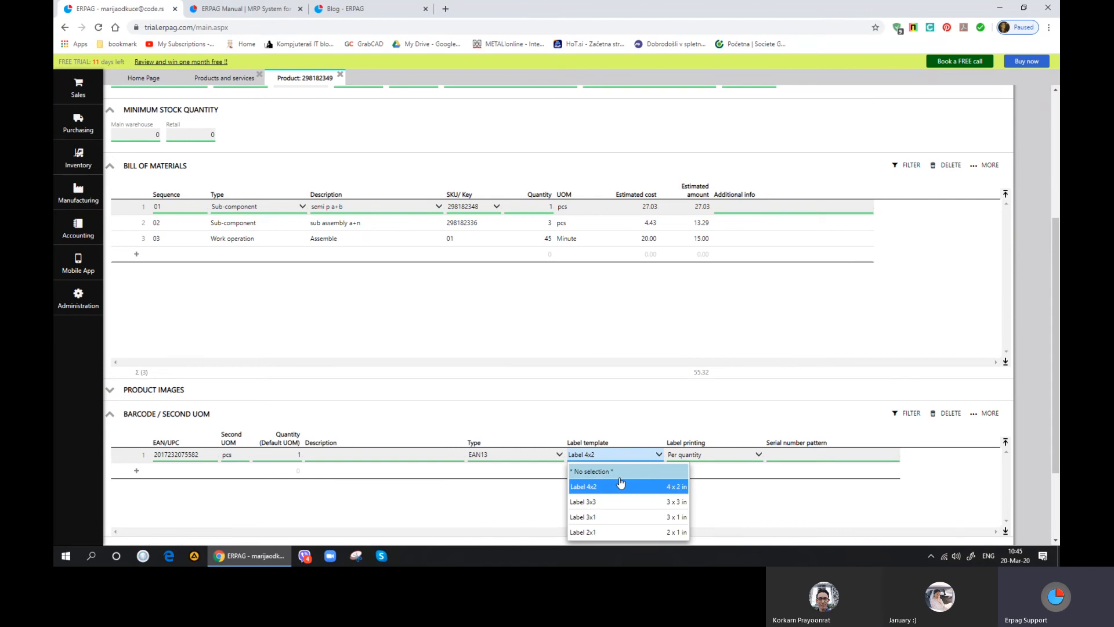
pyautogui.click(620, 486)
pyautogui.click(717, 461)
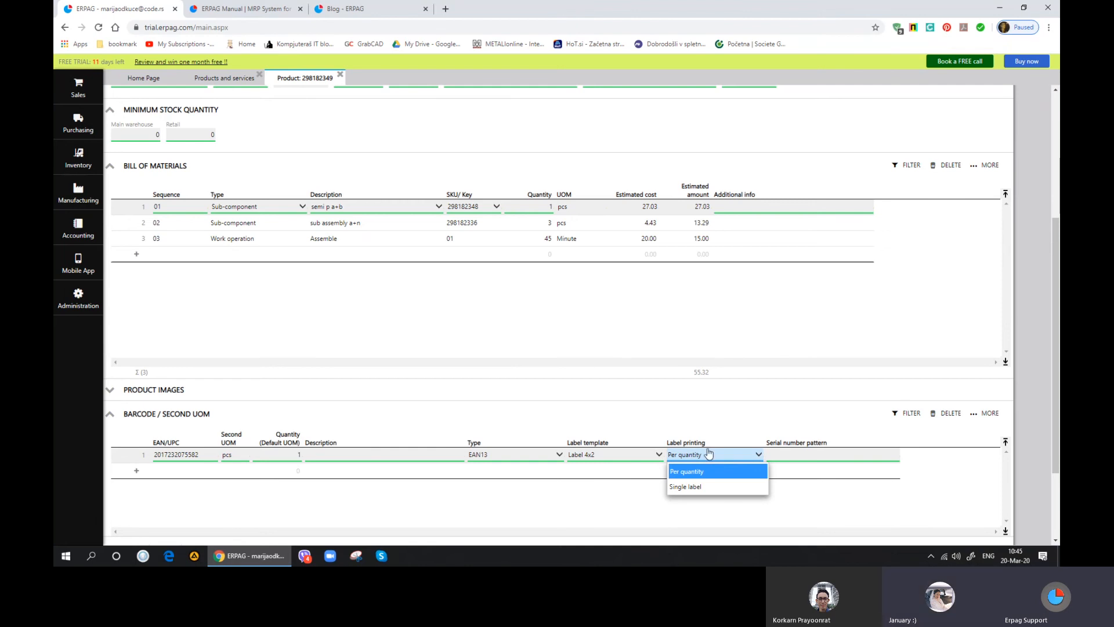
pyautogui.scroll(4, 715, 422)
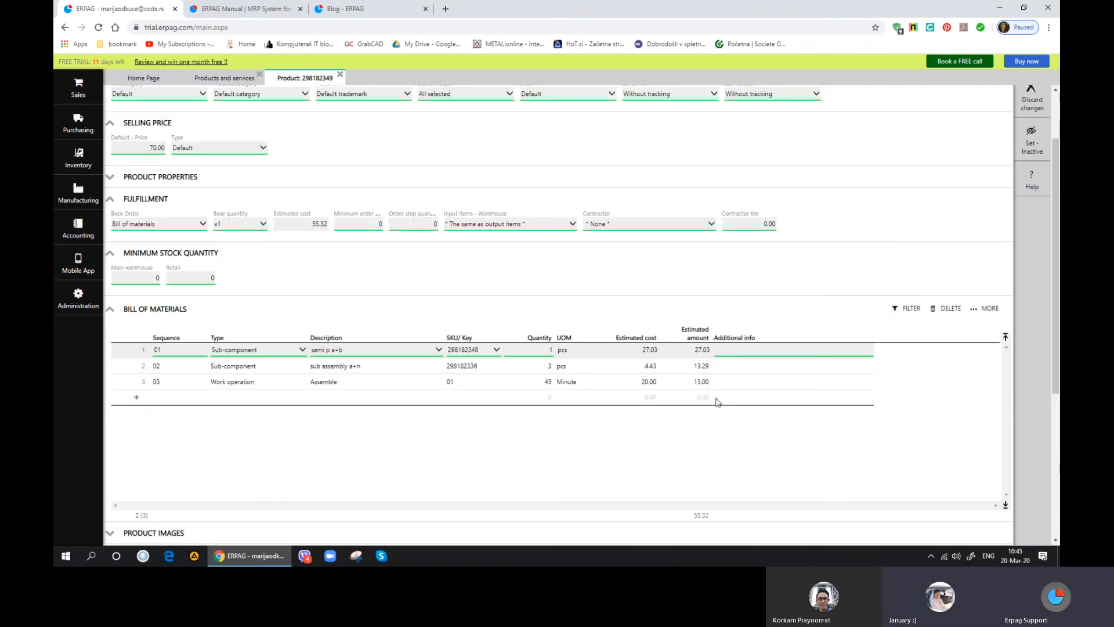
pyautogui.scroll(-2, 665, 324)
pyautogui.scroll(-5, 667, 330)
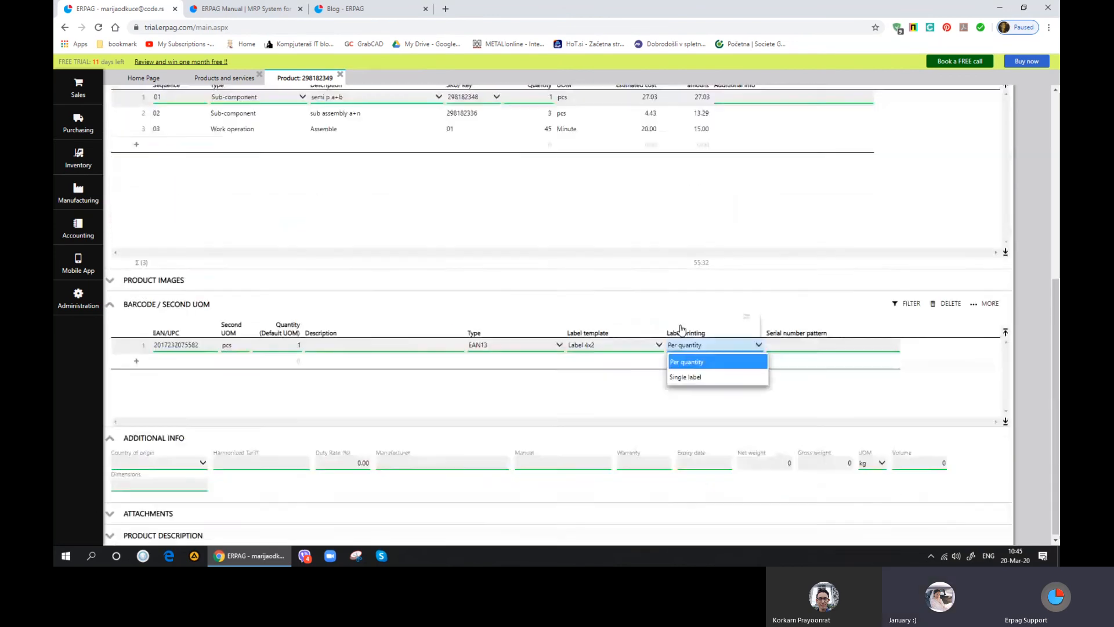
pyautogui.click(722, 355)
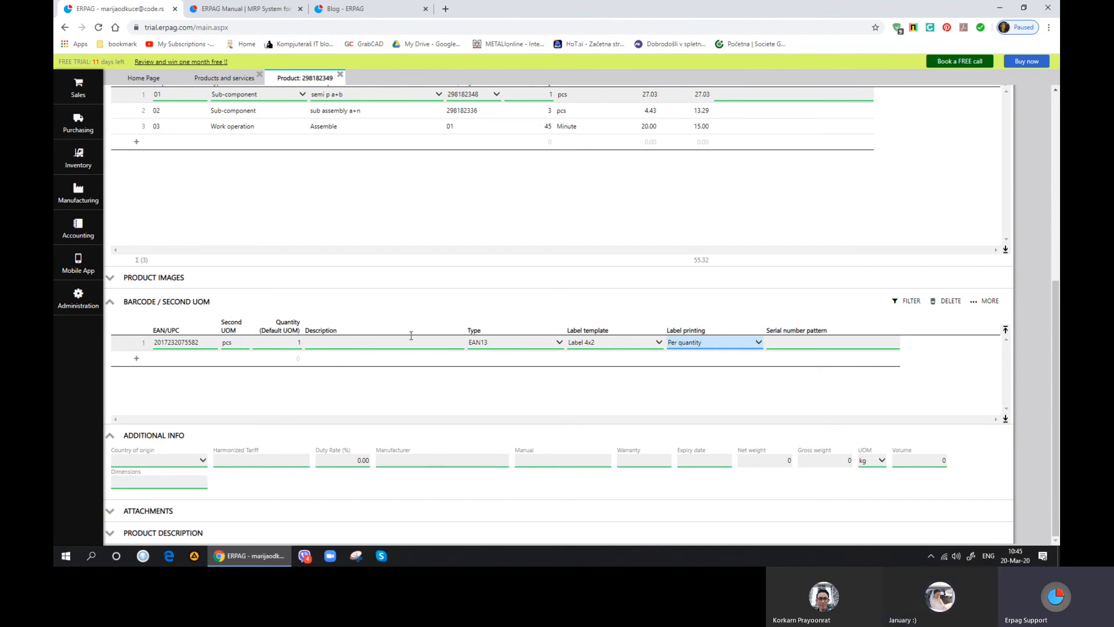
# Step: Set the barcode's second UOM to box with a default UOM quantity of 5, and save the product
pyautogui.scroll(6, 411, 335)
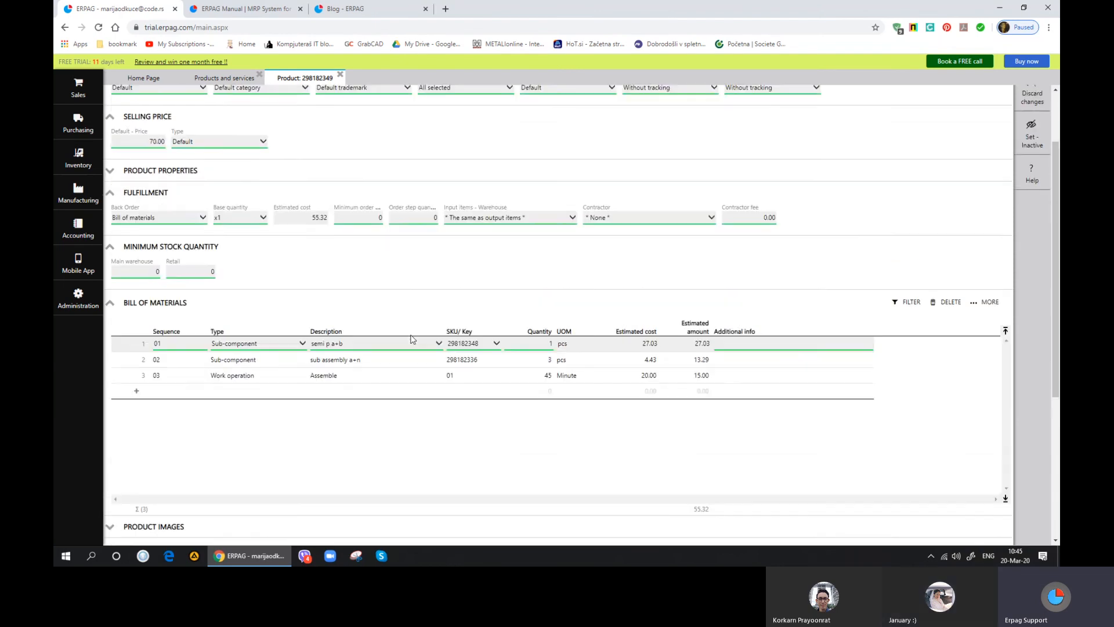
pyautogui.scroll(-3, 319, 259)
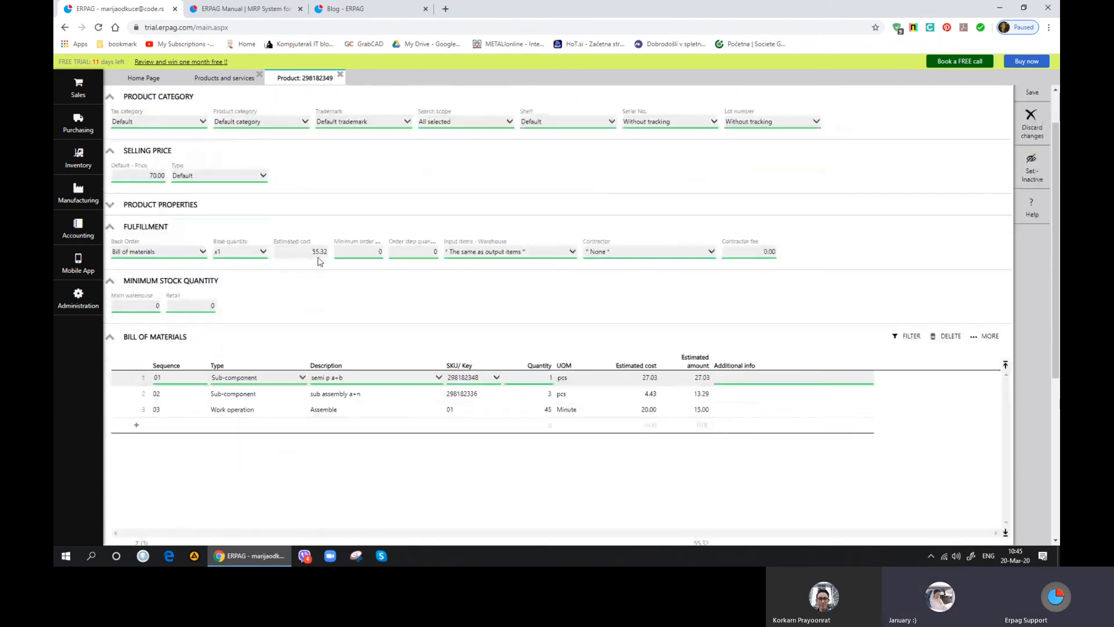
pyautogui.scroll(-5, 318, 261)
pyautogui.click(235, 363)
pyautogui.write('BOX')
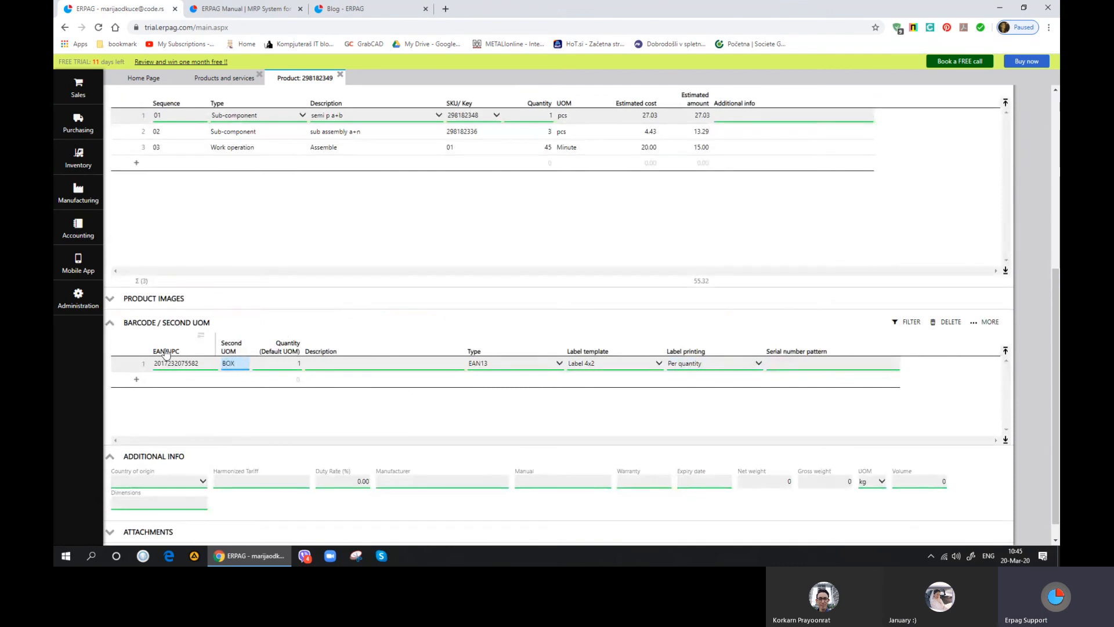
pyautogui.click(289, 366)
pyautogui.moveTo(236, 364); pyautogui.dragTo(176, 363)
pyautogui.write('box')
pyautogui.press('Tab')
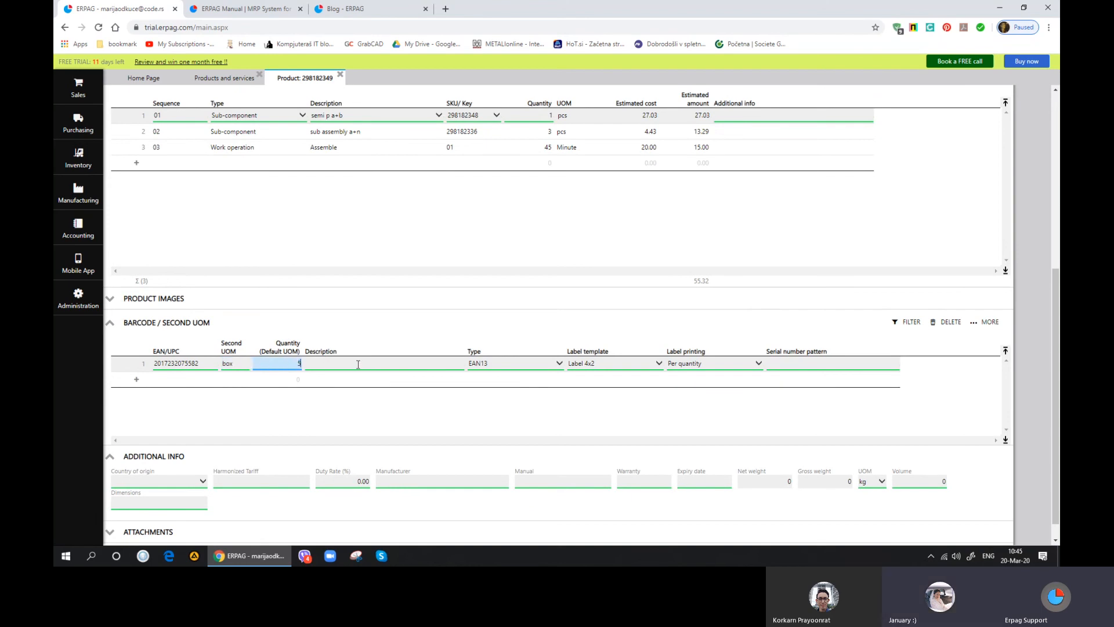
pyautogui.write('5')
pyautogui.click(358, 364)
pyautogui.scroll(10, 682, 375)
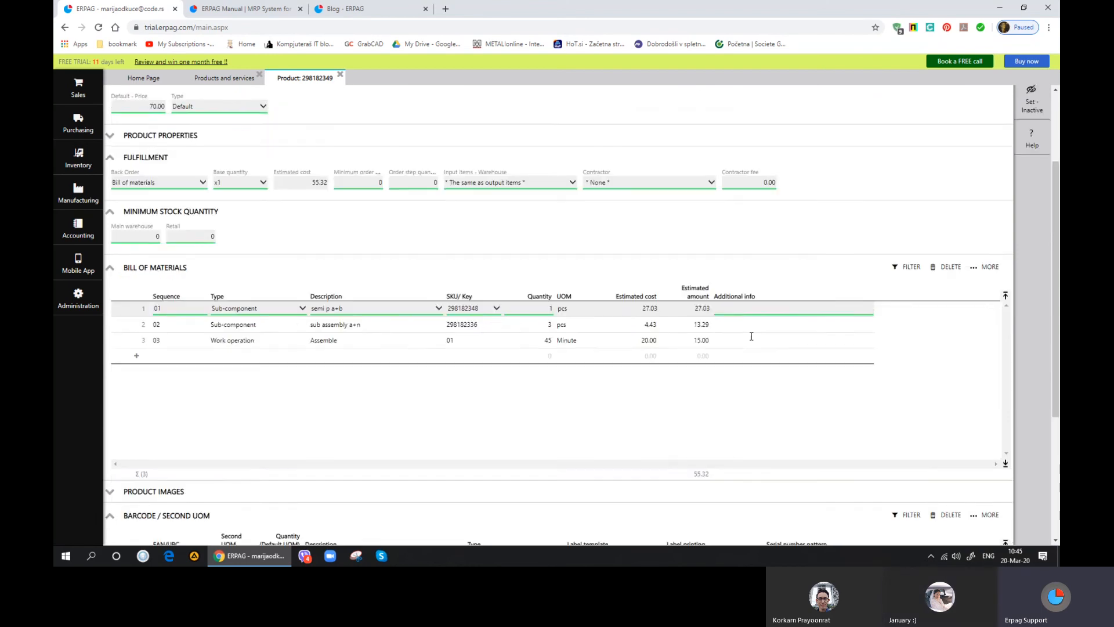
pyautogui.click(1031, 135)
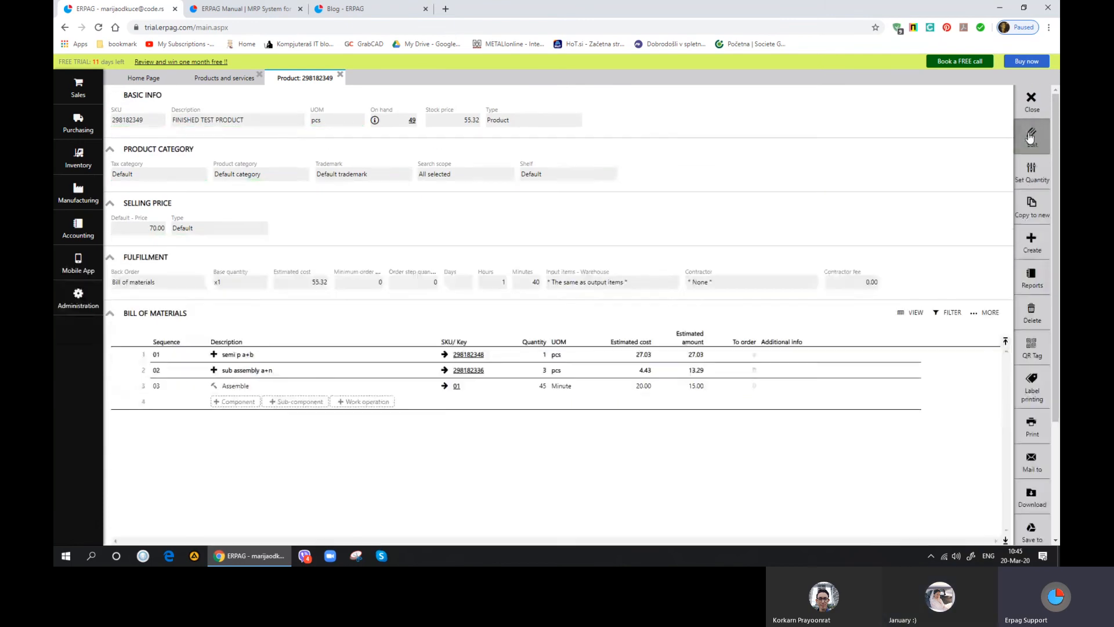
# Step: Create a sales order from the product, set its second UOM quantity to 2 boxes and check the default UOM quantity
pyautogui.click(1031, 240)
pyautogui.click(1010, 234)
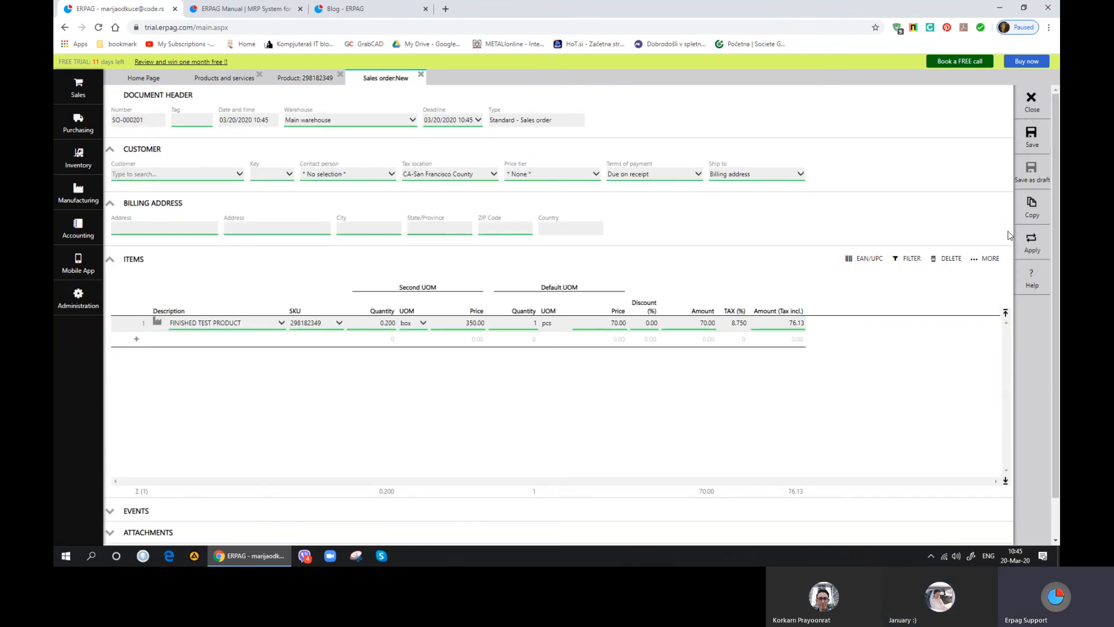
pyautogui.click(377, 323)
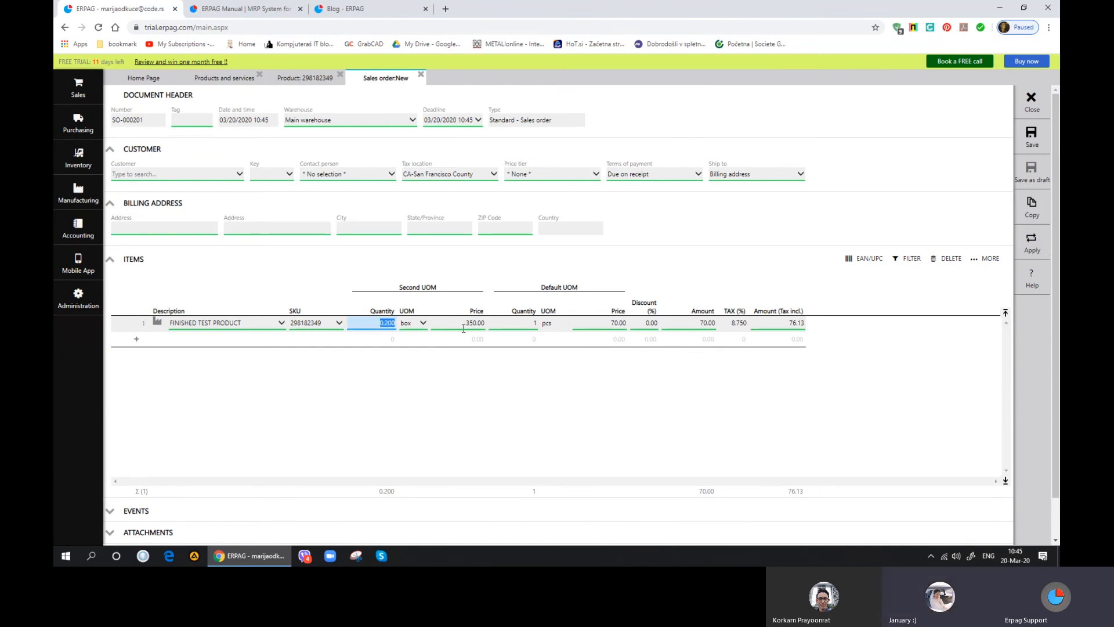
pyautogui.write('2')
pyautogui.press('Tab')
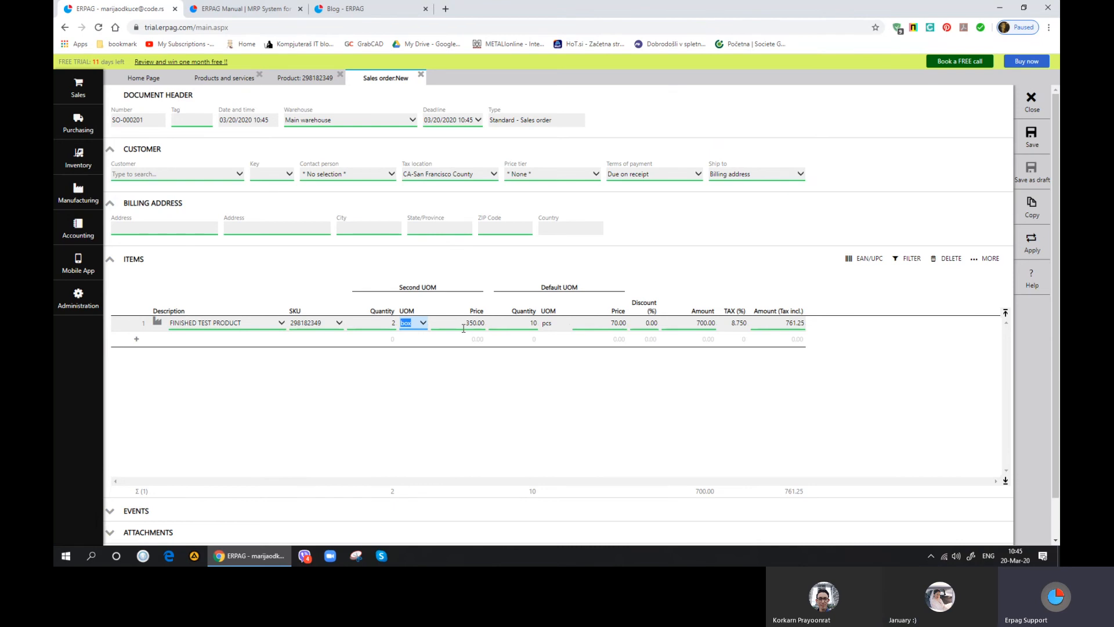
pyautogui.click(531, 324)
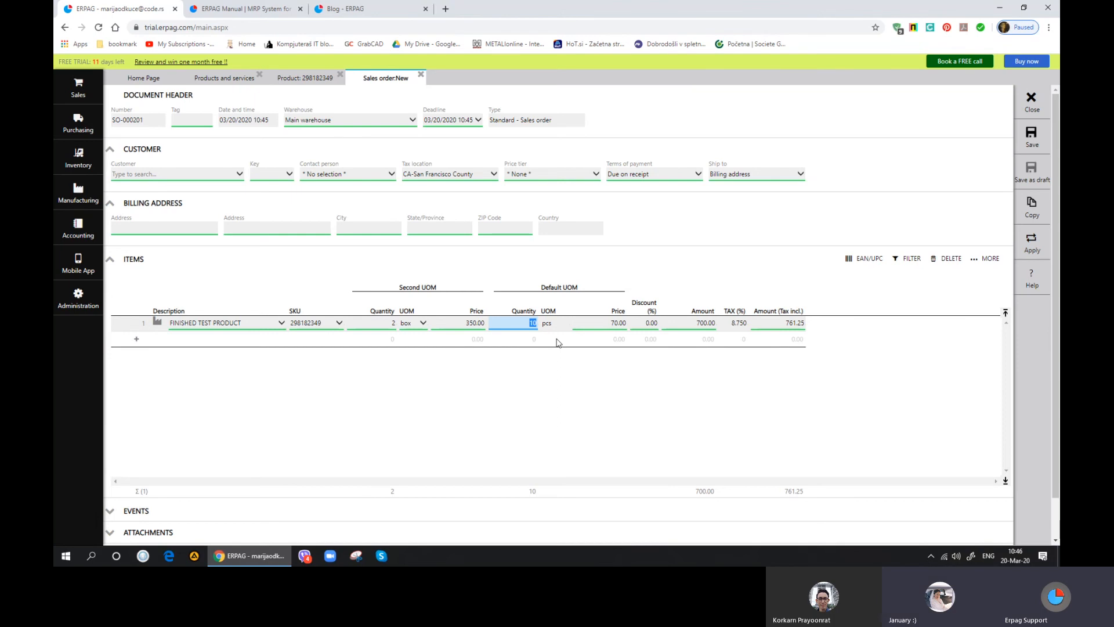
# Step: Assign Bob's bike shop as the sales order's customer, save the order, and close both the order and the product
pyautogui.click(1036, 141)
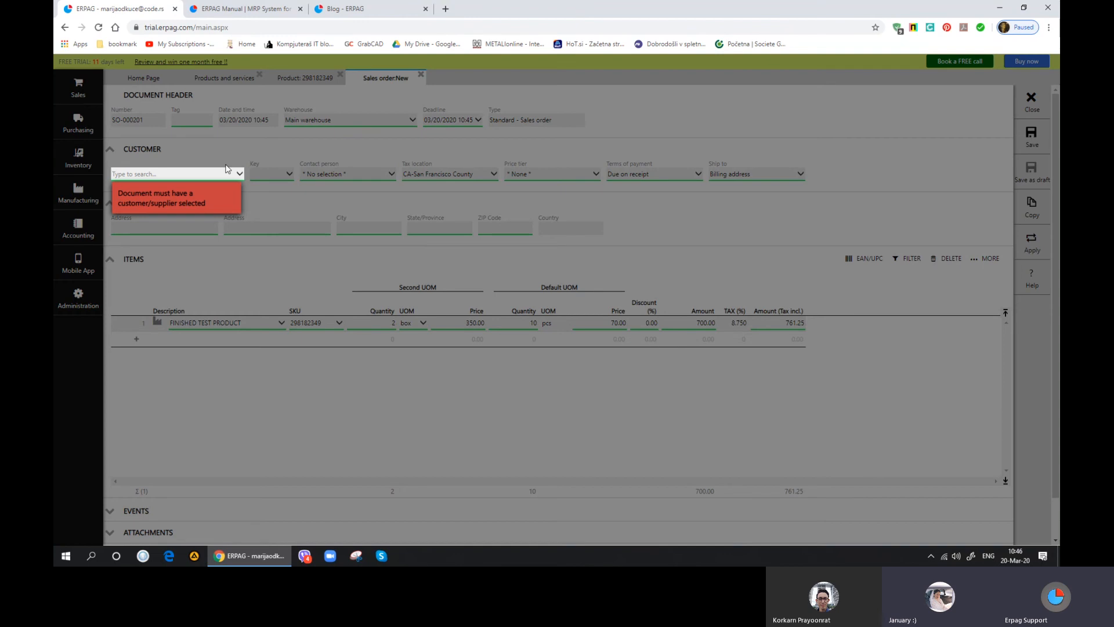
pyautogui.click(227, 169)
pyautogui.click(176, 192)
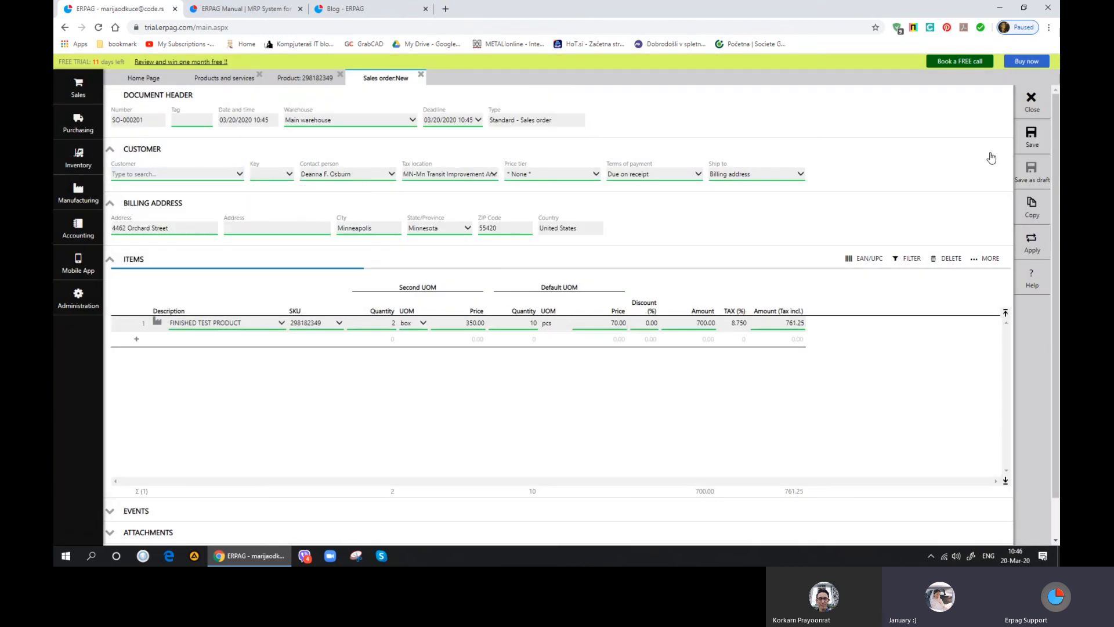
pyautogui.click(1032, 137)
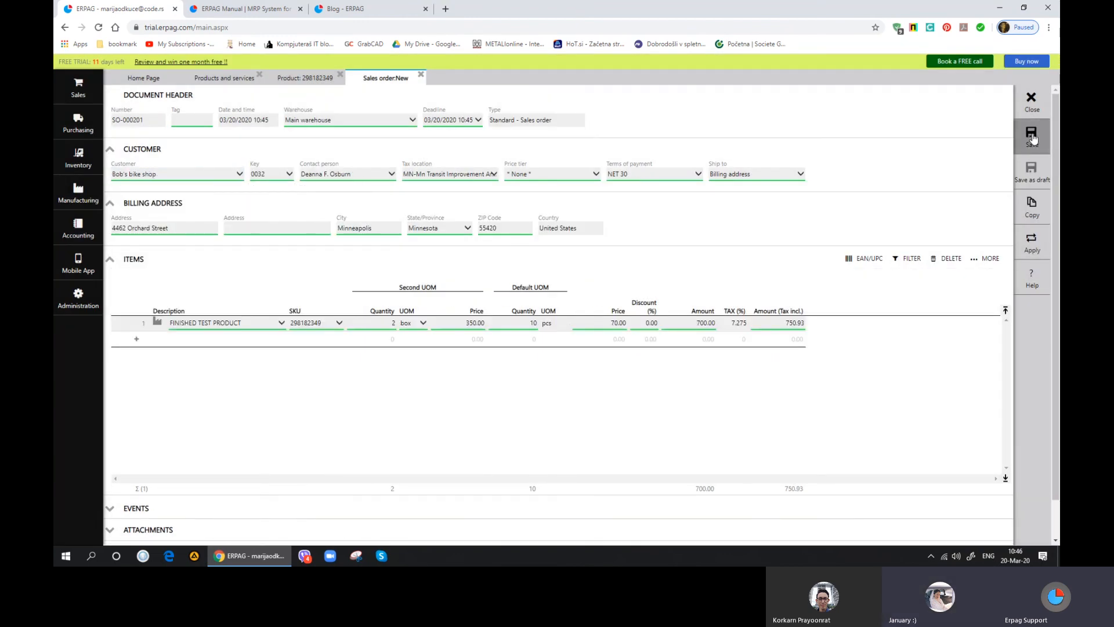
pyautogui.click(1042, 101)
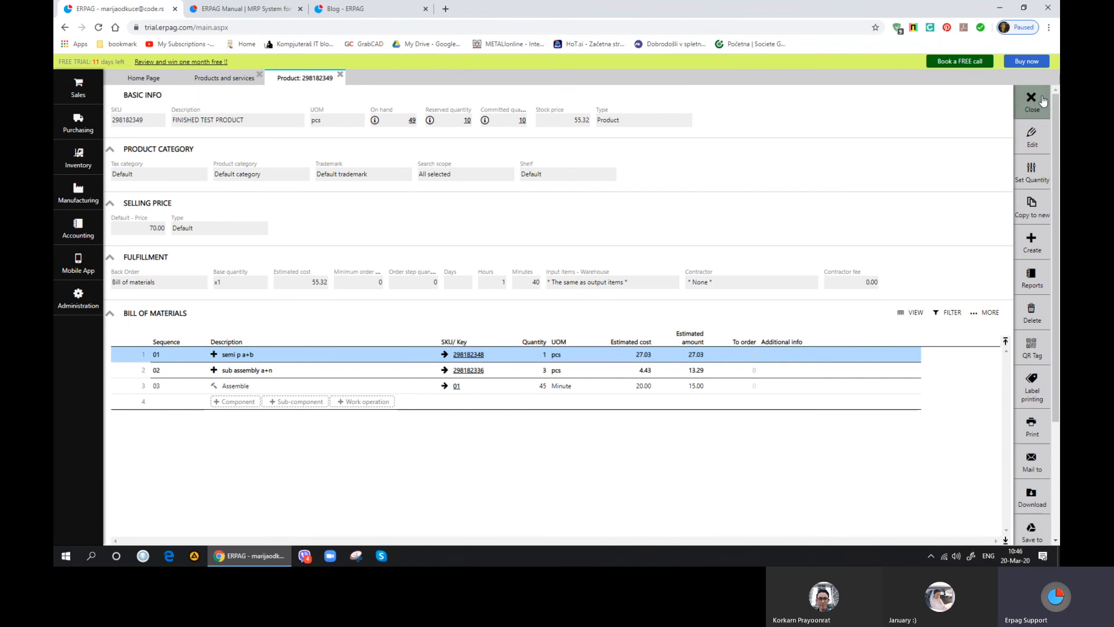
pyautogui.click(1043, 101)
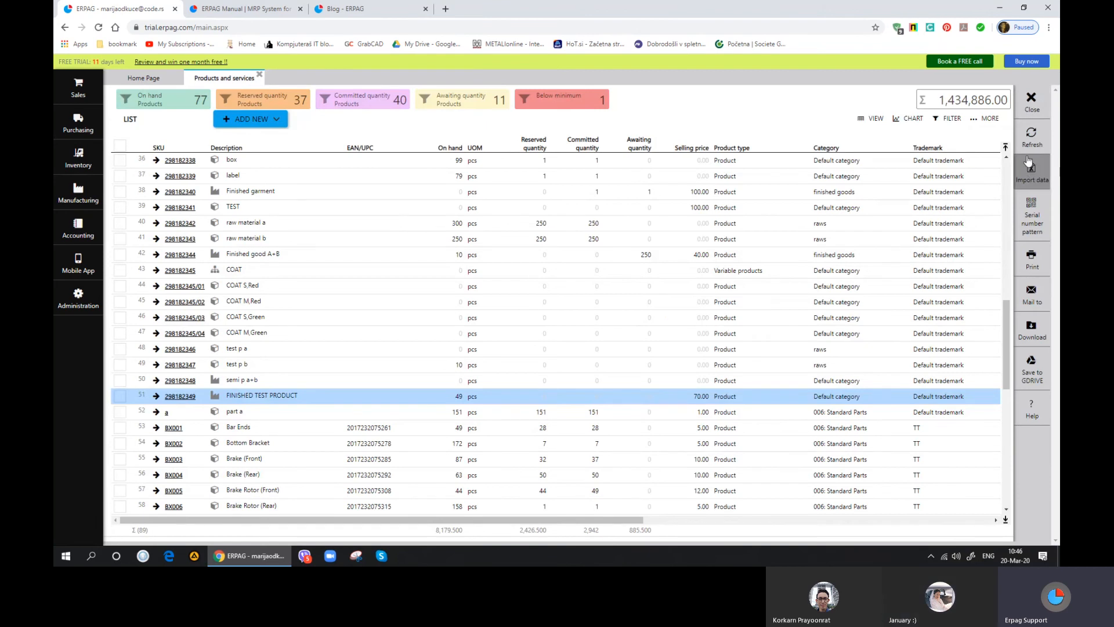
# Step: Examine the Bill of materials import page reached from the products list, and close both pages
pyautogui.click(1041, 170)
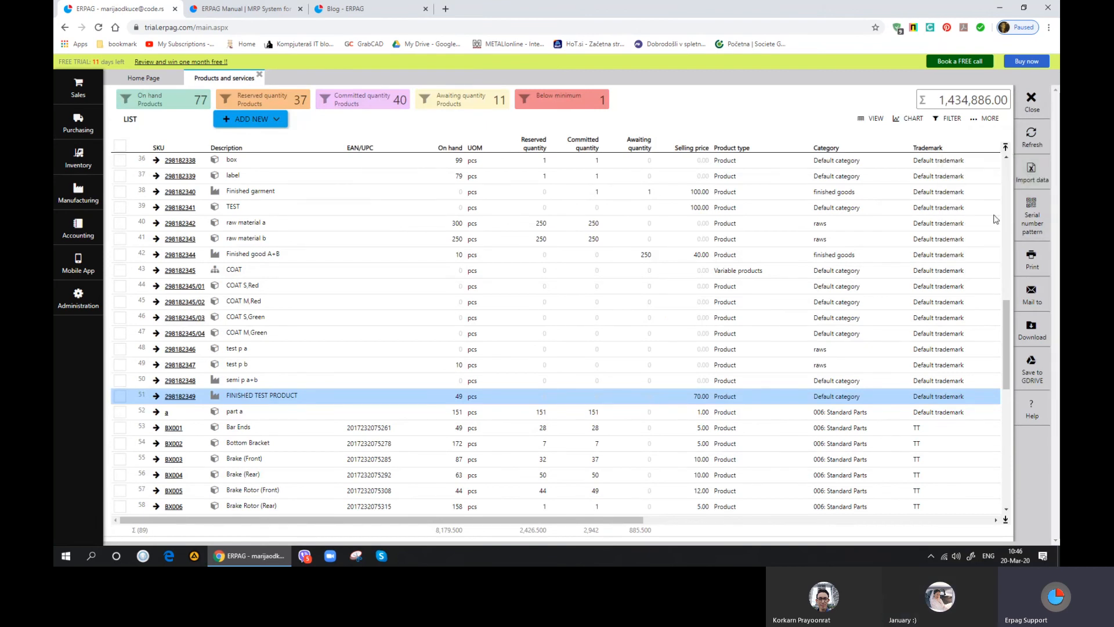
pyautogui.click(994, 218)
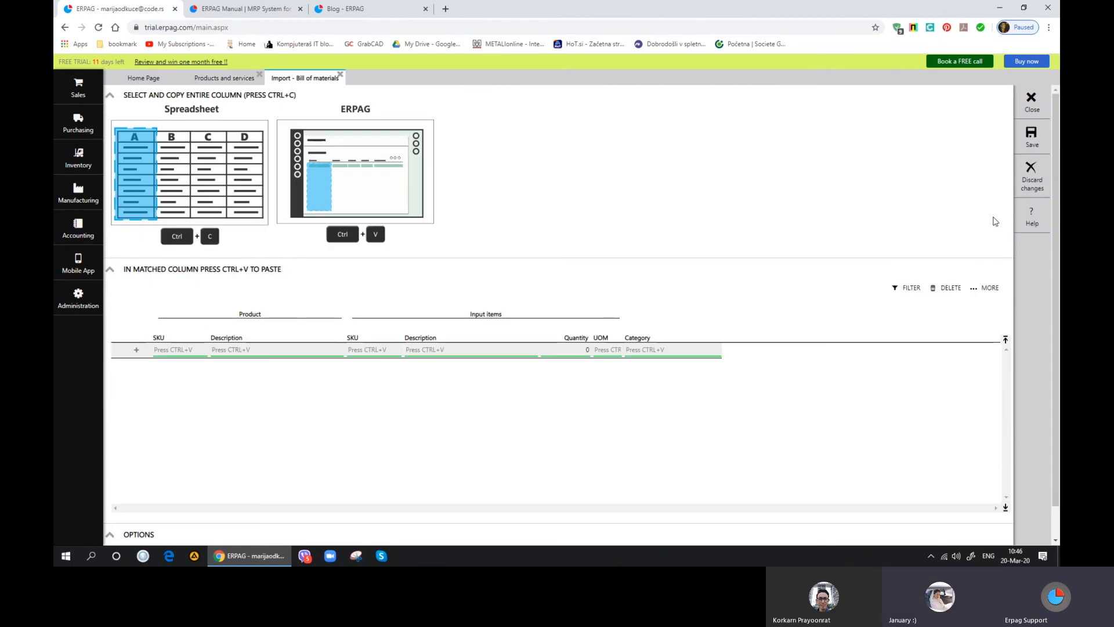
pyautogui.click(984, 288)
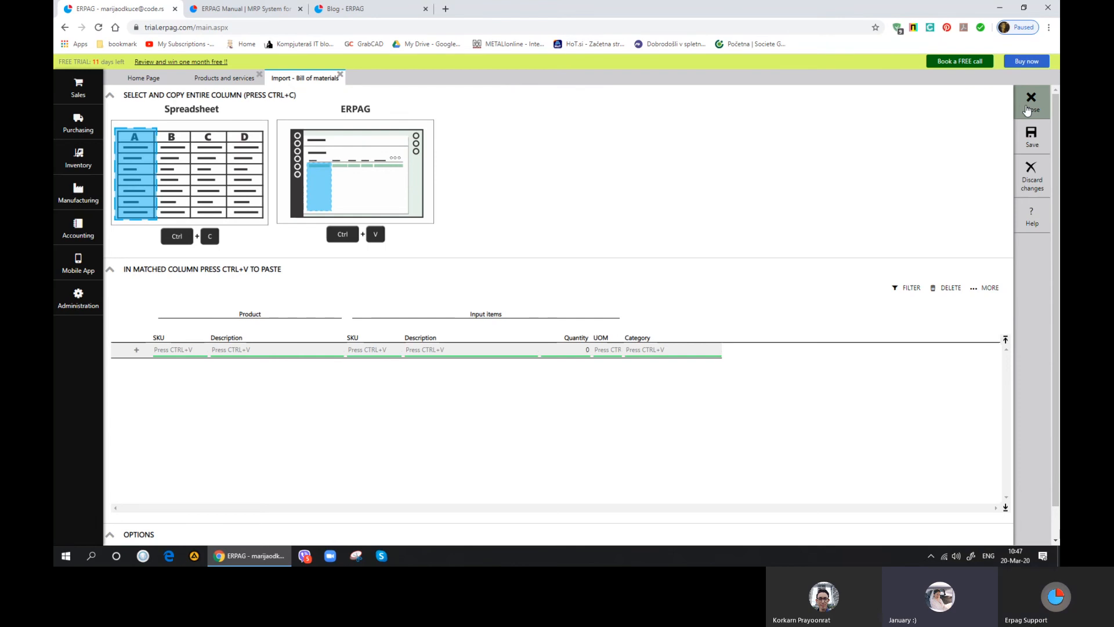
pyautogui.click(1028, 110)
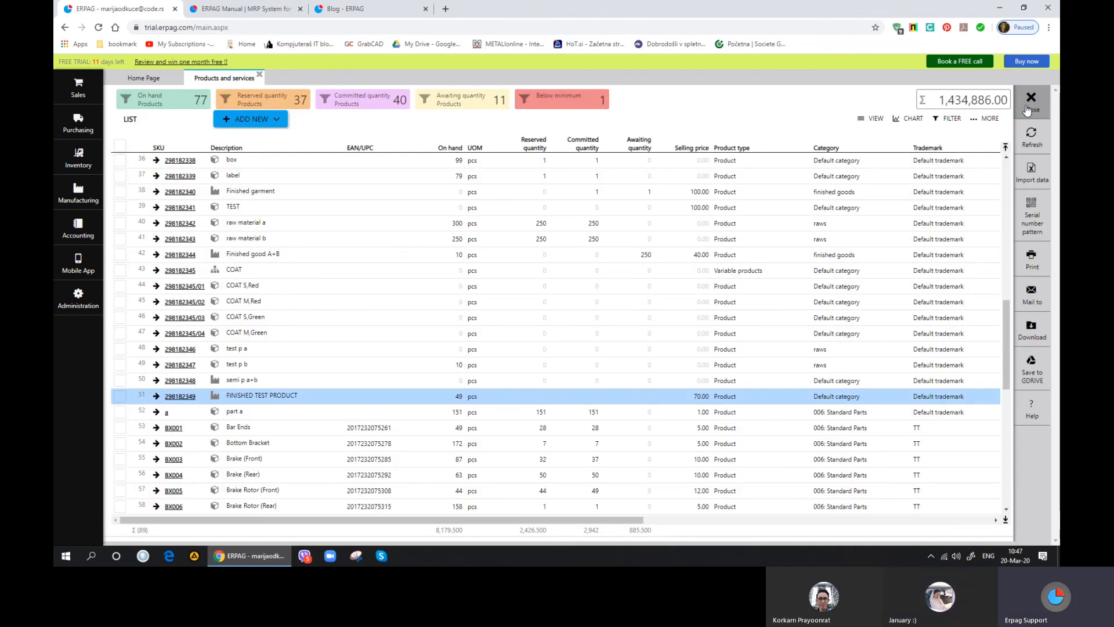
pyautogui.scroll(1, 681, 293)
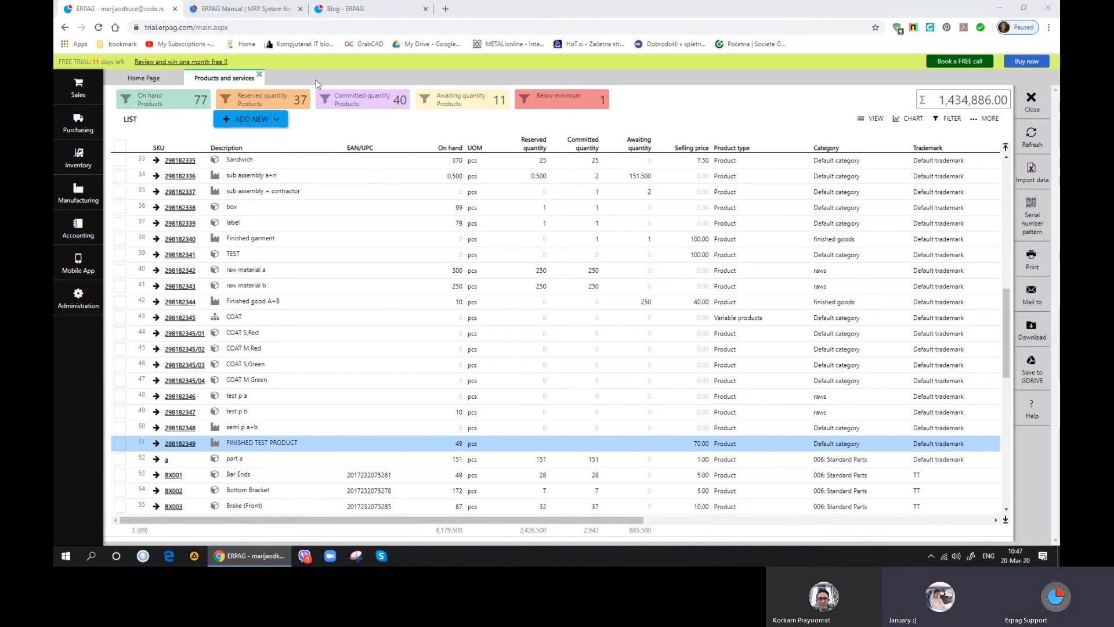
pyautogui.click(260, 75)
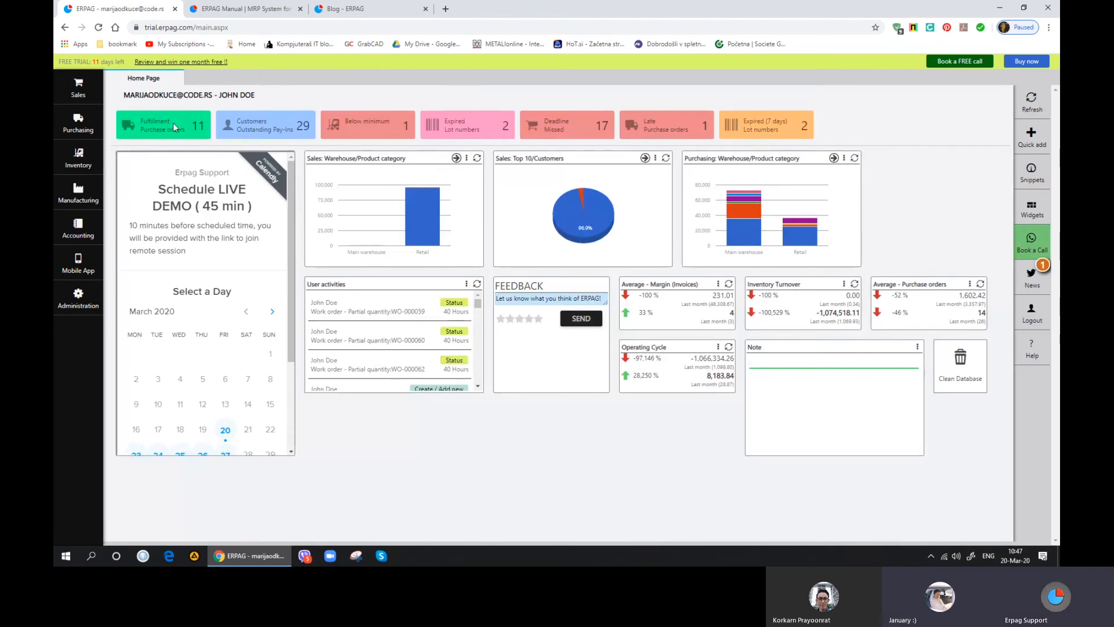
# Step: Examine the editable tax system setting in Localization, leave it, and open the sales tax settings
pyautogui.click(77, 296)
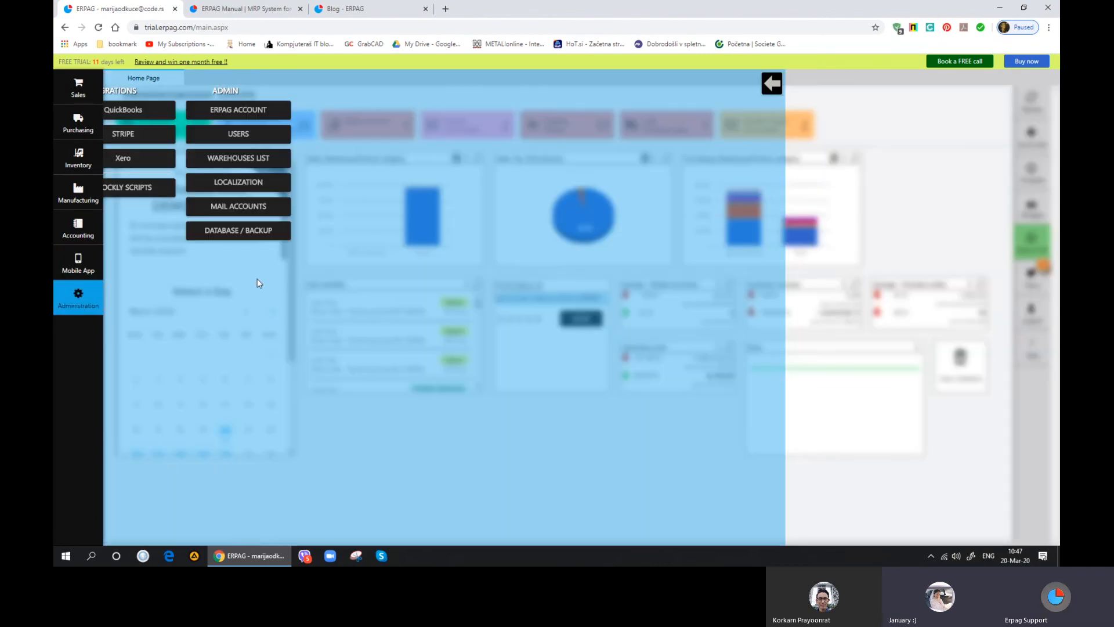
pyautogui.click(518, 189)
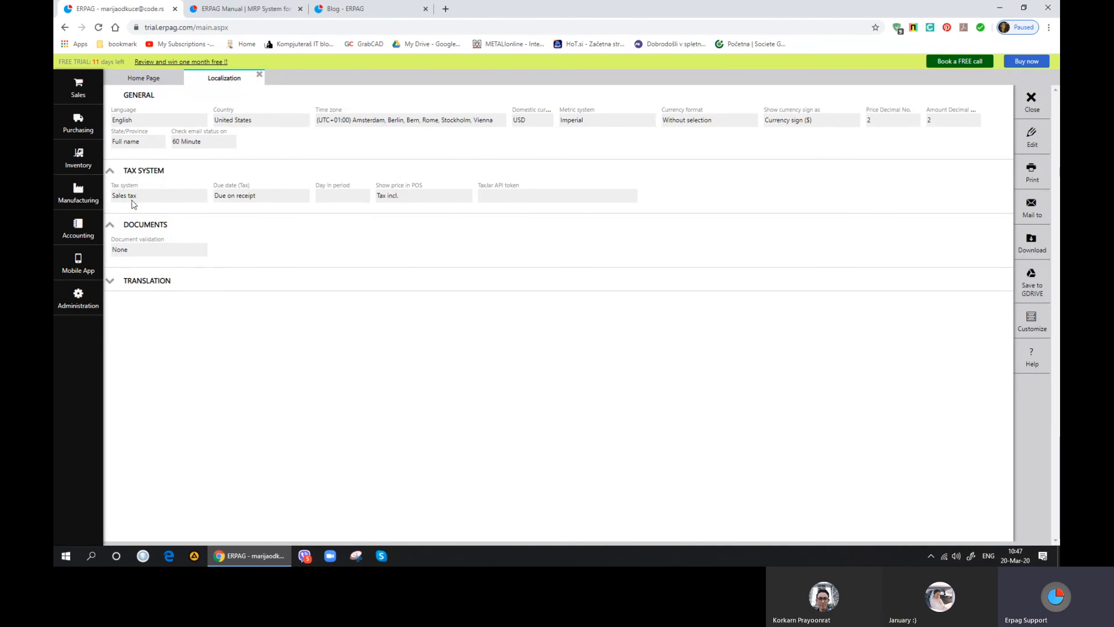
pyautogui.click(1035, 140)
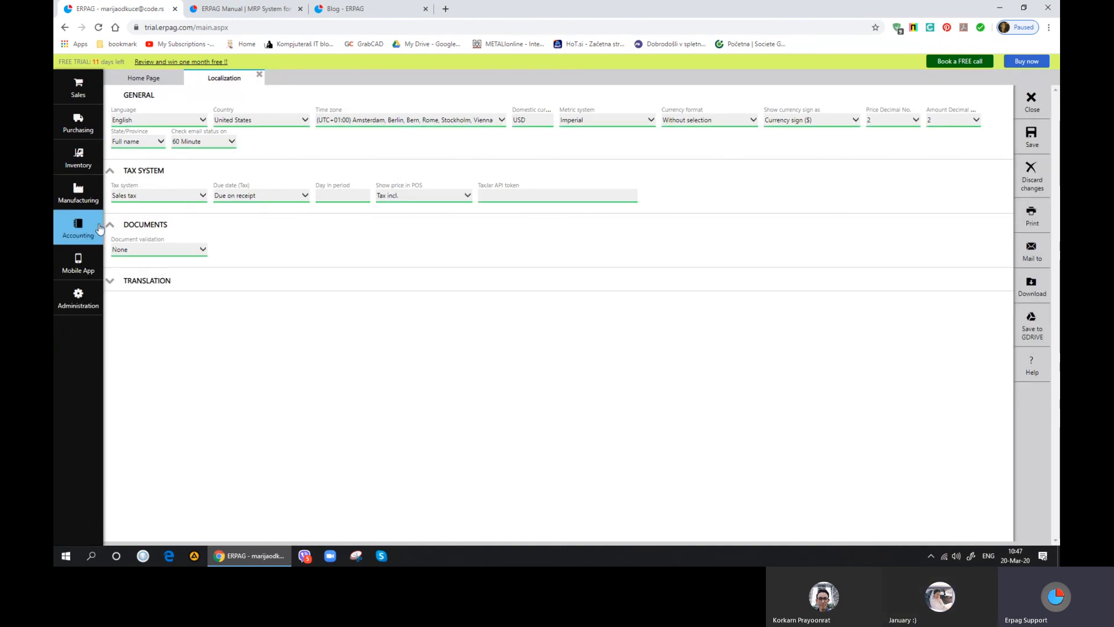
pyautogui.click(147, 198)
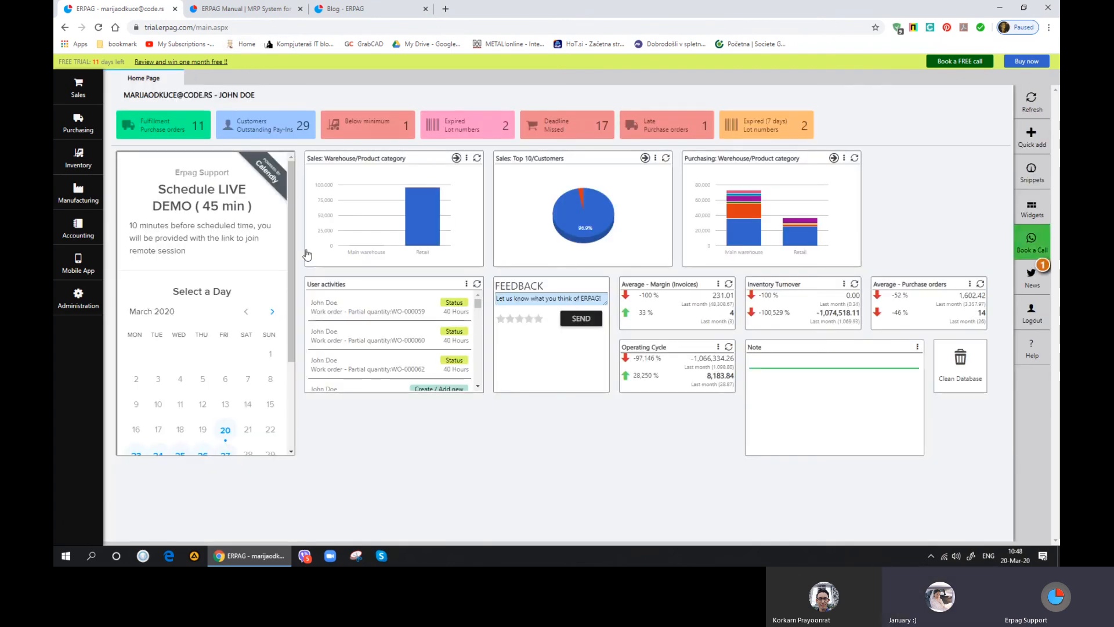
pyautogui.click(85, 98)
pyautogui.click(511, 185)
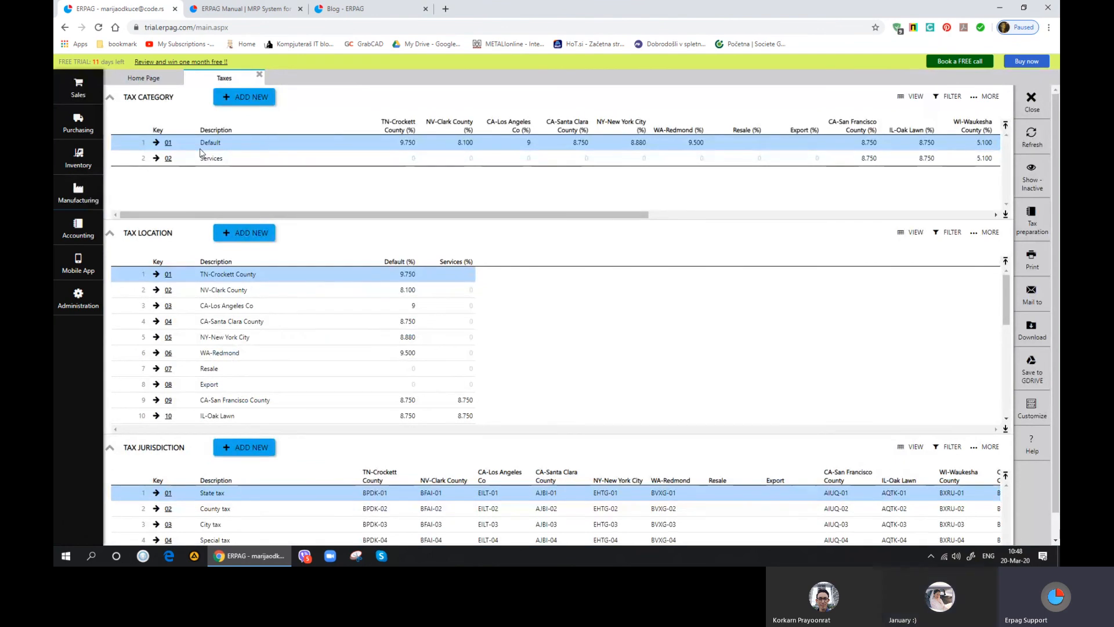
# Step: Create a tax category named EXPORT while editing product T BIKE DIRT, assign it to the product, save it and close the products list
pyautogui.click(78, 158)
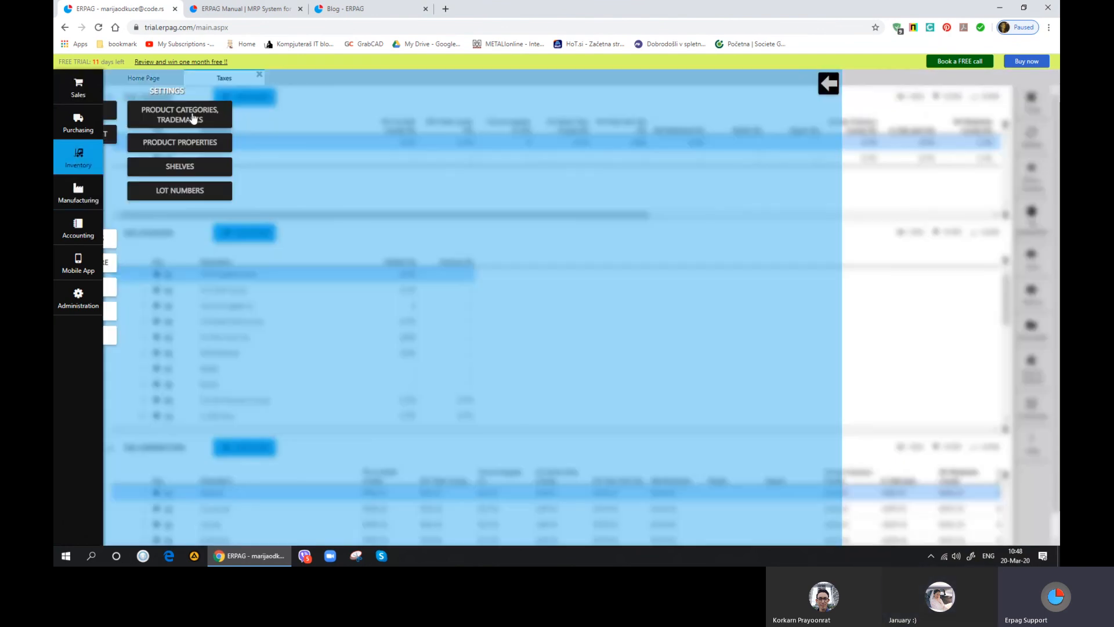
pyautogui.click(303, 165)
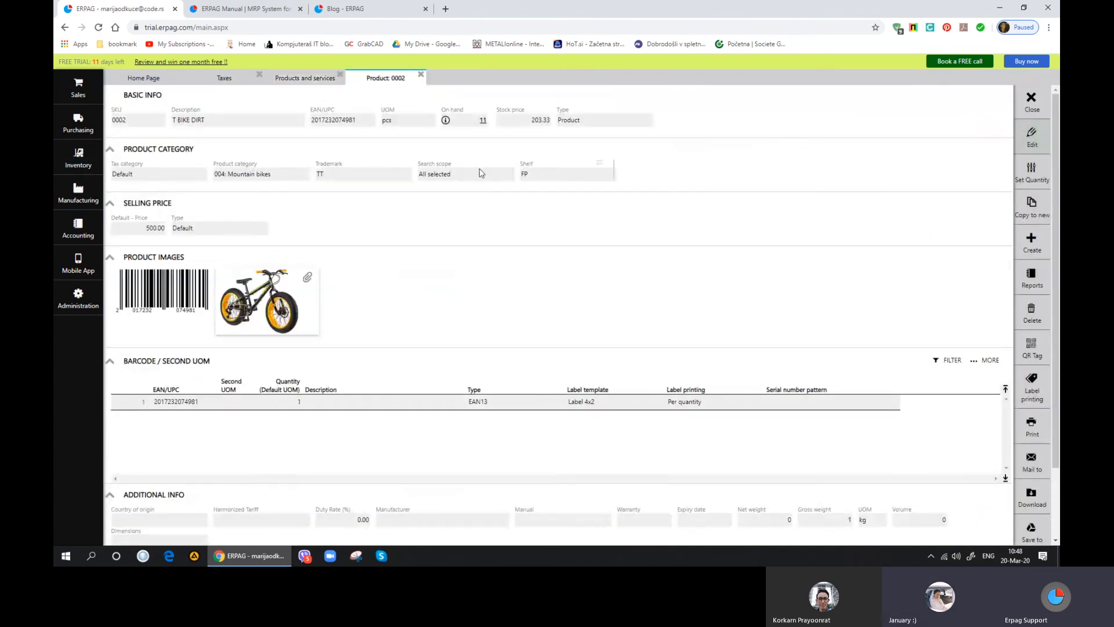
pyautogui.doubleClick(150, 177)
pyautogui.click(154, 176)
pyautogui.click(274, 194)
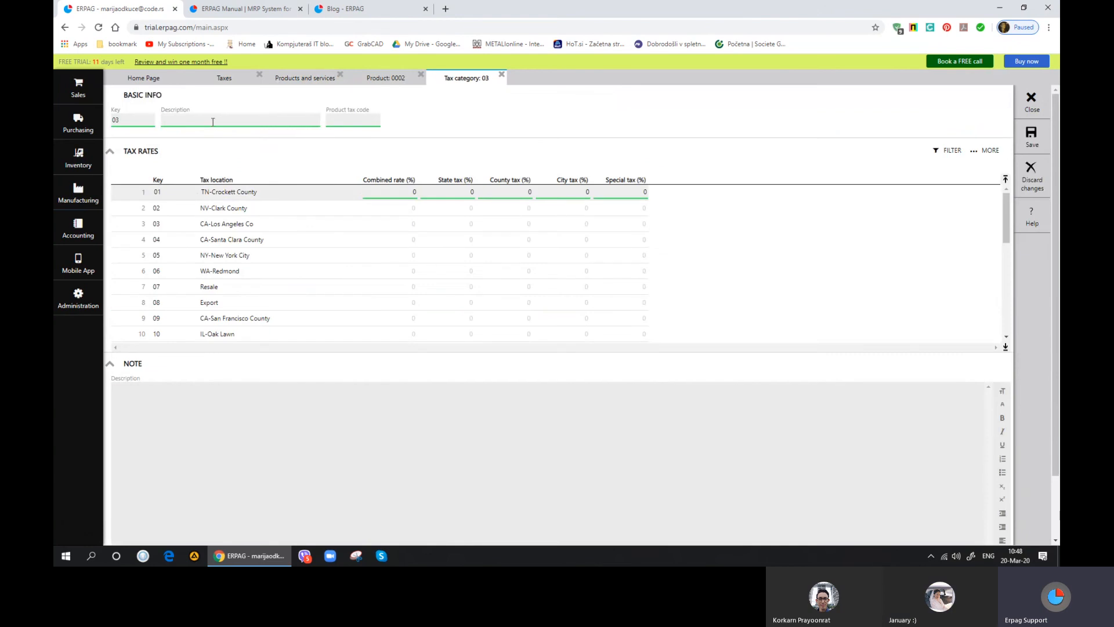
pyautogui.click(213, 122)
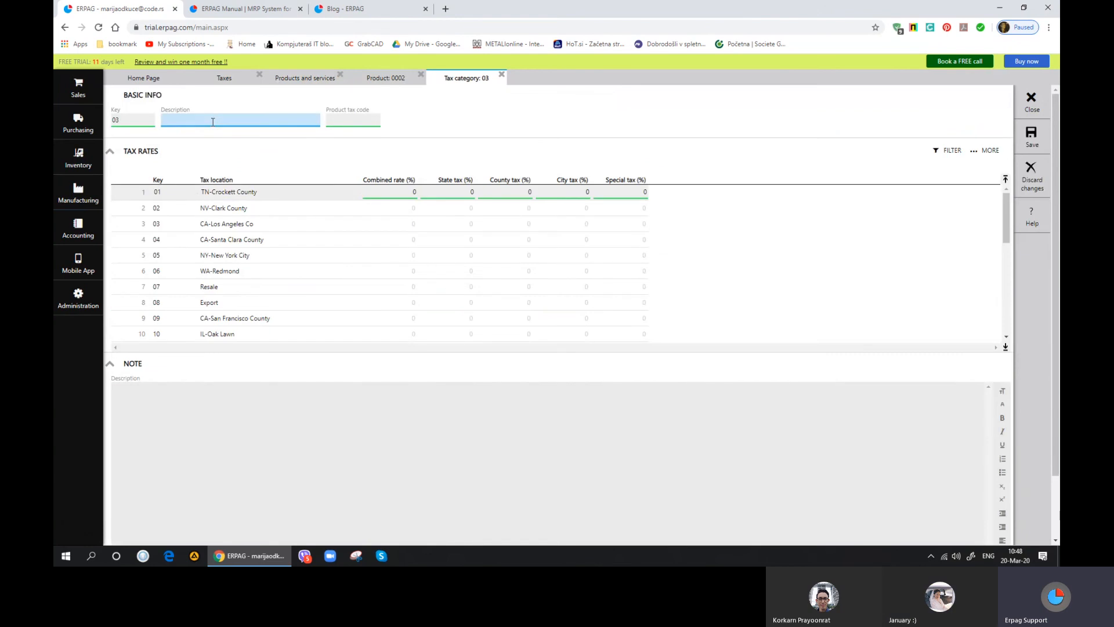
pyautogui.write('EXPORT')
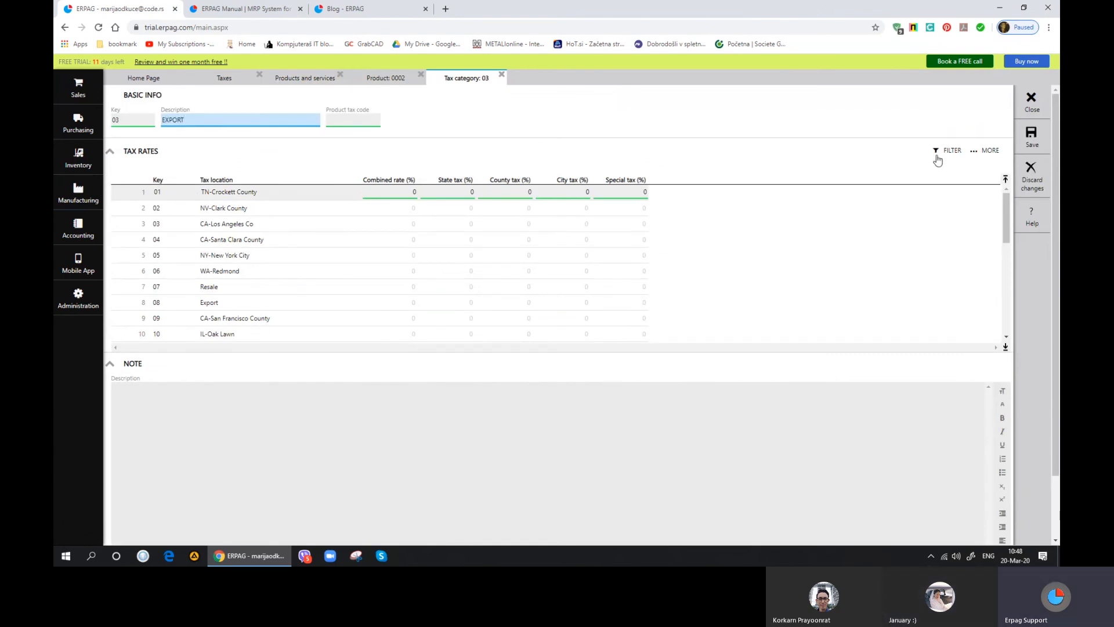
pyautogui.click(1031, 137)
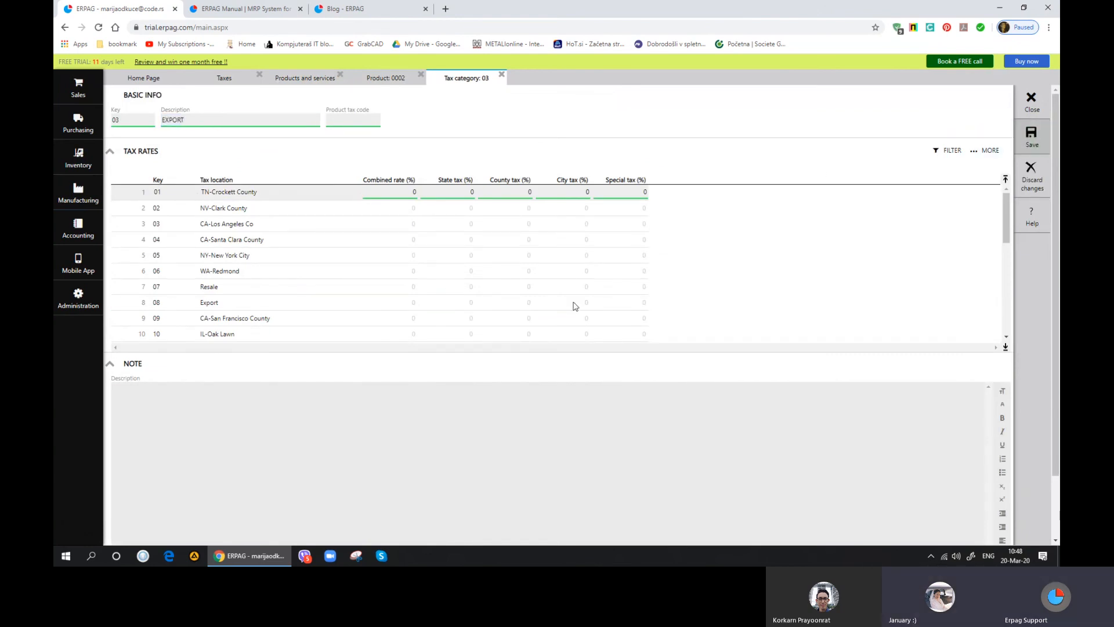
pyautogui.click(501, 74)
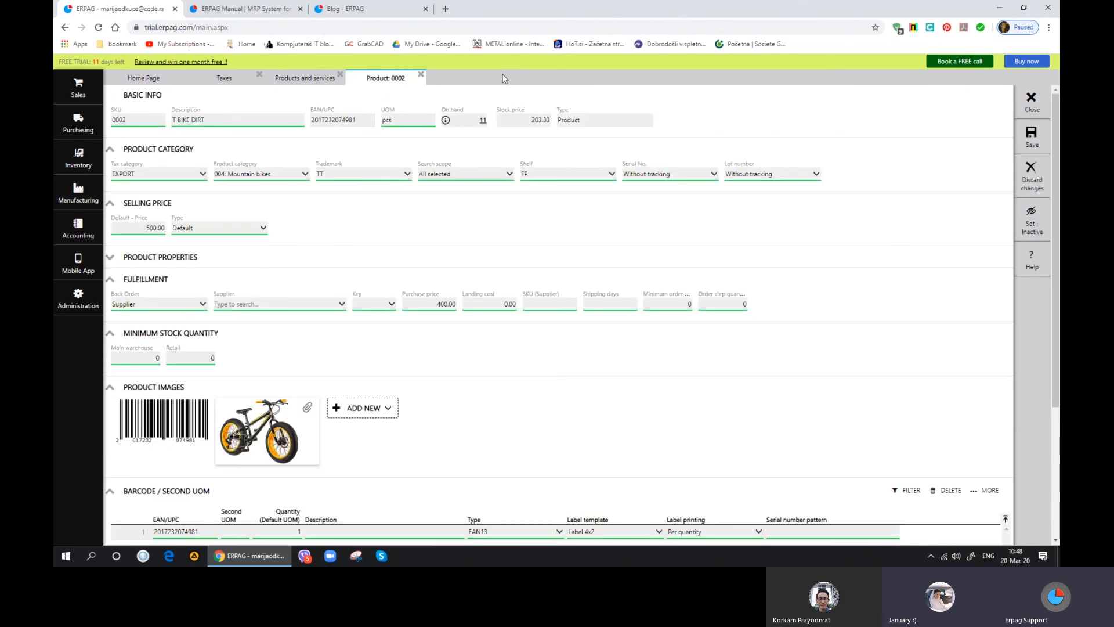
pyautogui.click(1025, 142)
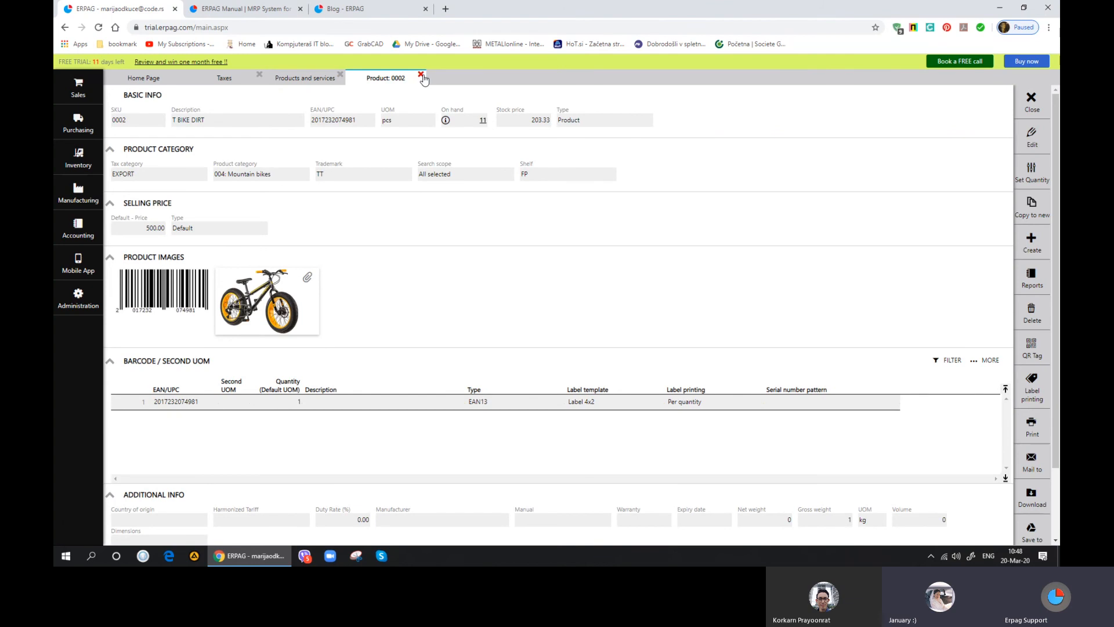
pyautogui.click(422, 76)
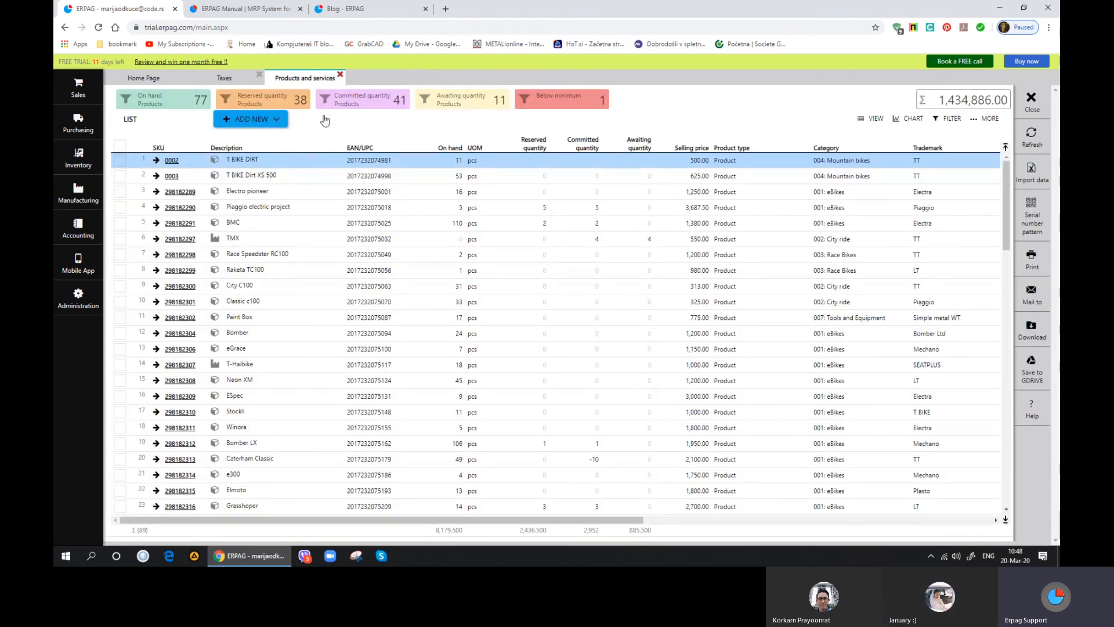
pyautogui.click(340, 75)
# Step: Examine the tax on the newest Bob's bike shop sales order, and close the order, sales orders and taxes pages
pyautogui.scroll(-1, 264, 338)
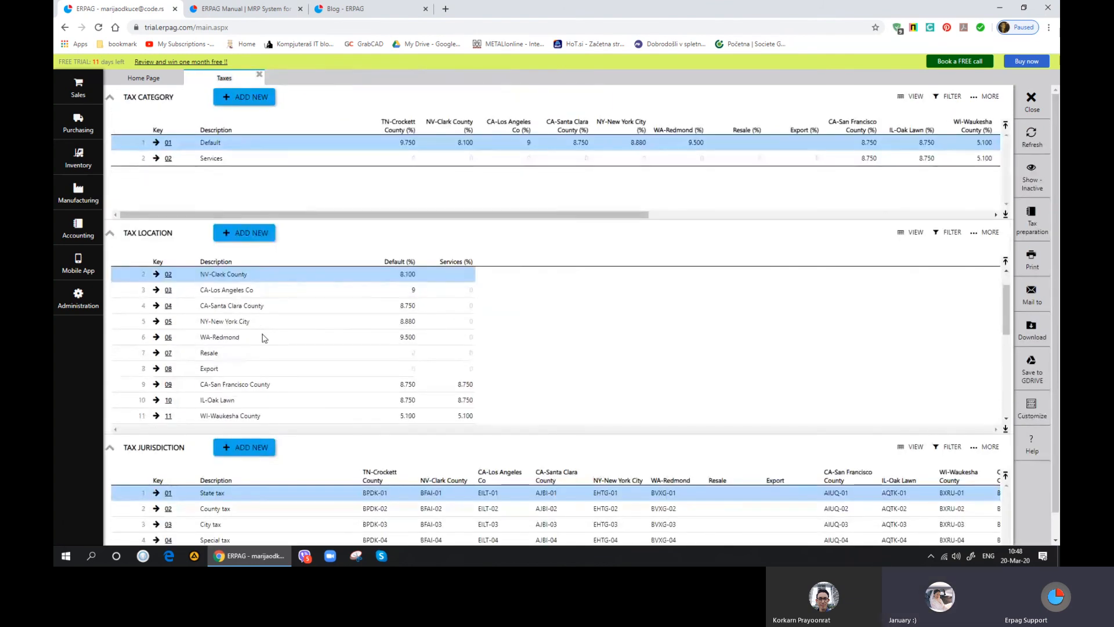
pyautogui.click(79, 93)
pyautogui.click(194, 110)
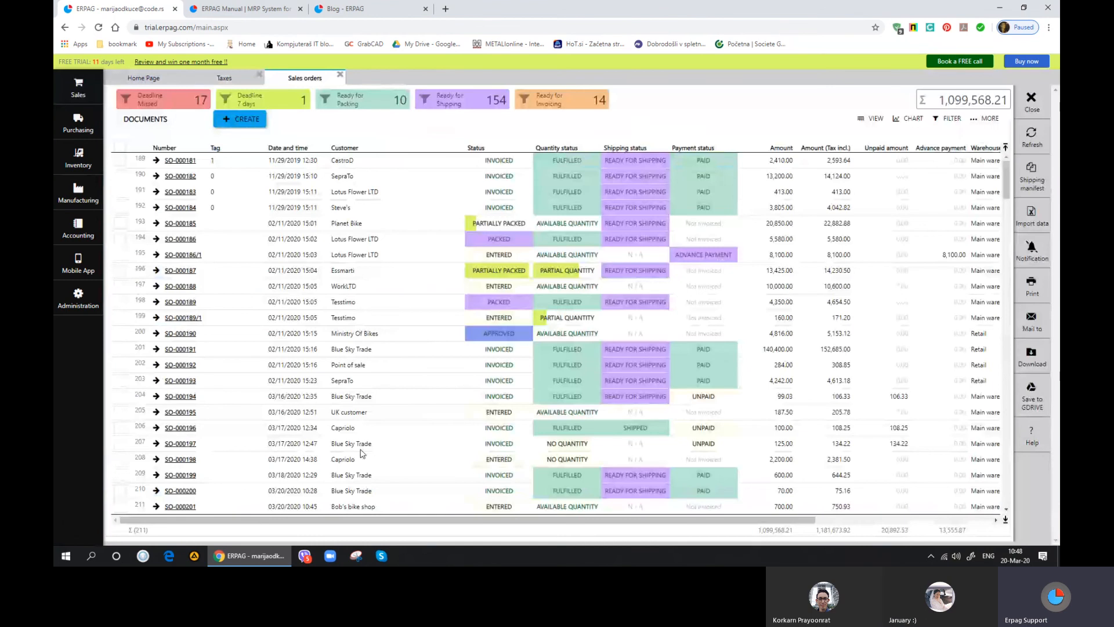
pyautogui.click(180, 506)
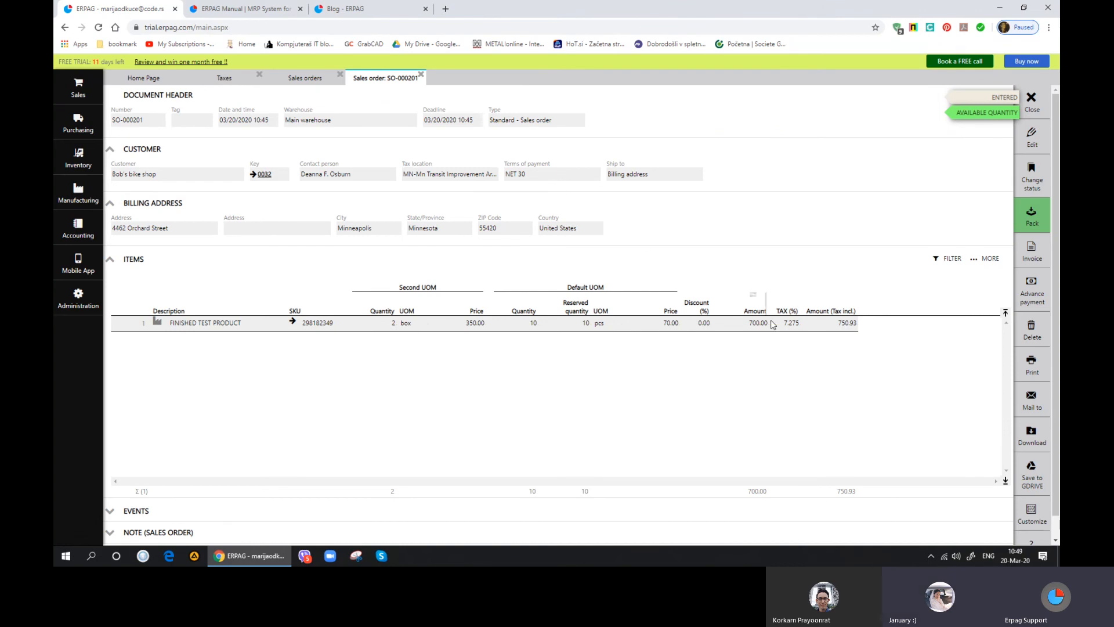
pyautogui.click(421, 74)
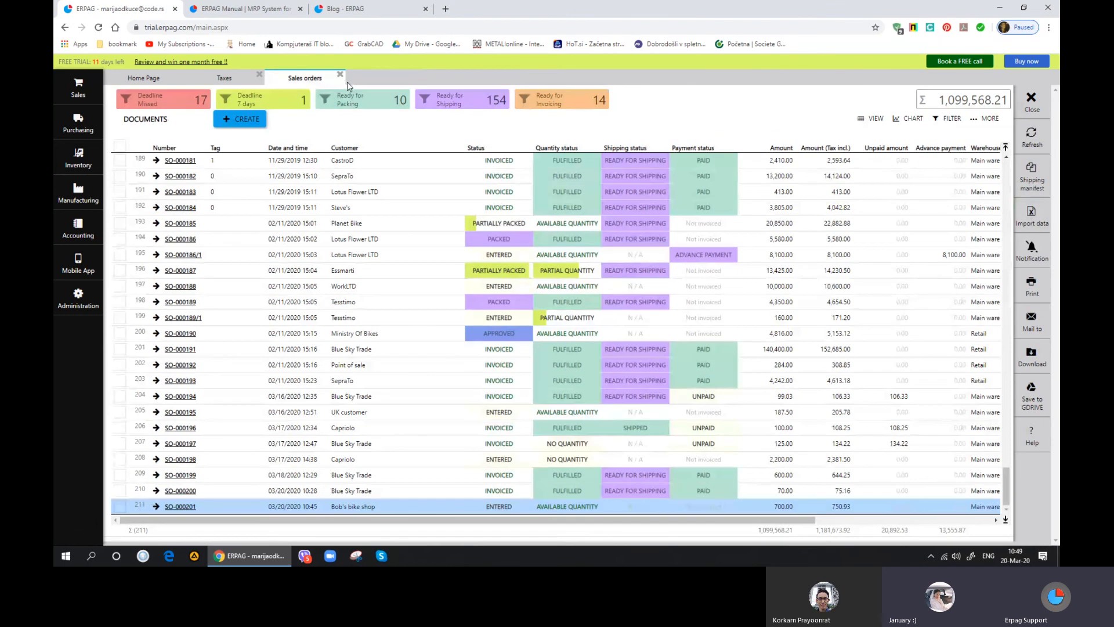
pyautogui.click(340, 74)
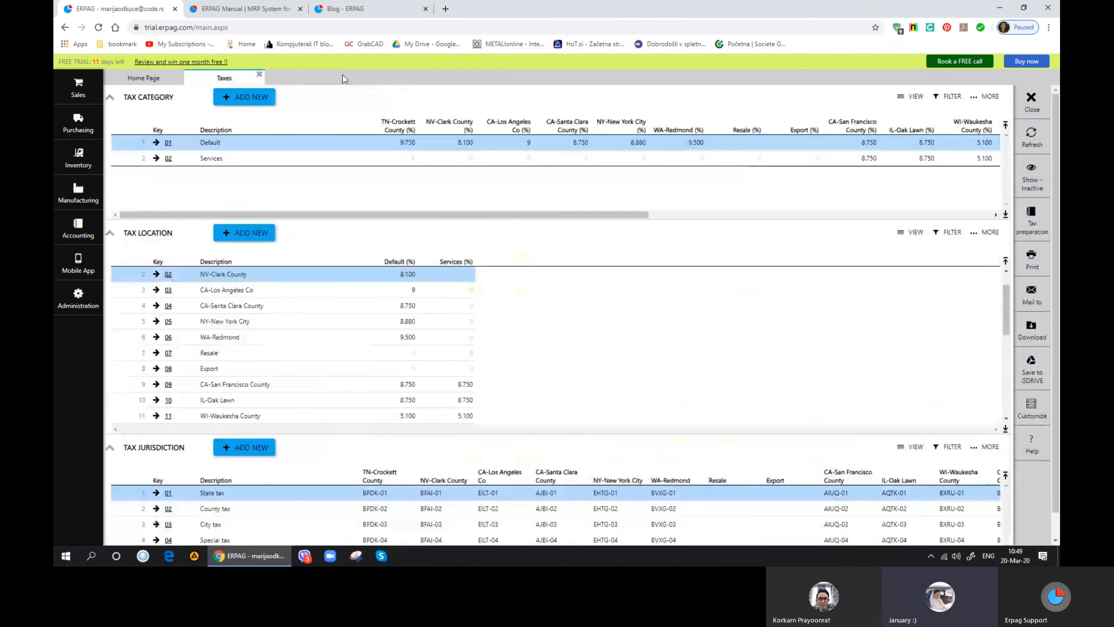
pyautogui.click(259, 75)
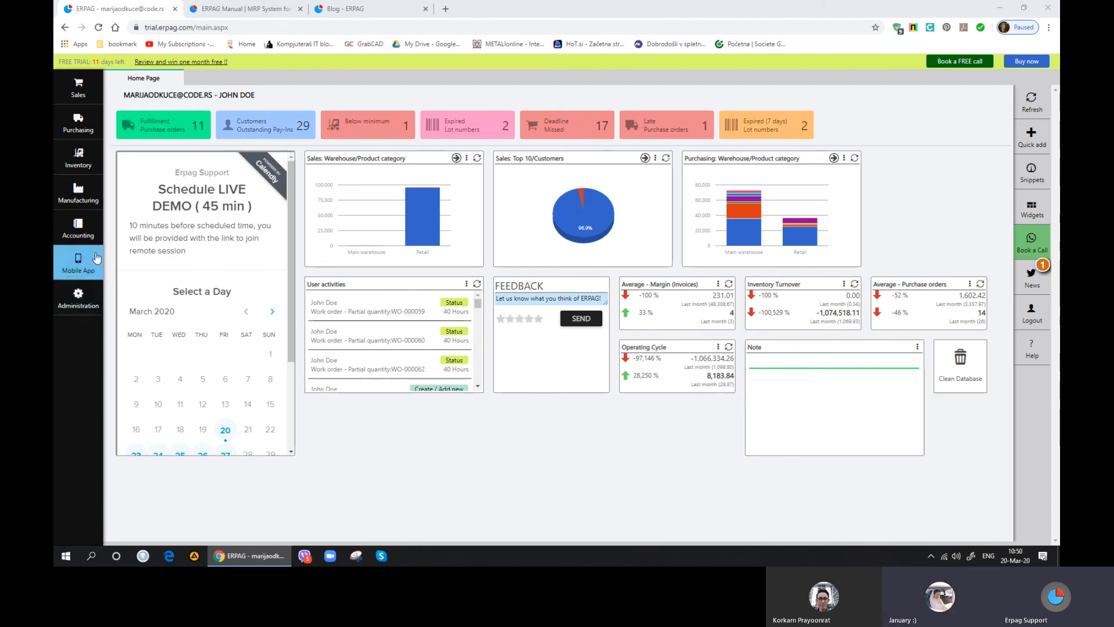
# Step: Examine the UK currency's exchange rate in the accounting exchange lists, and bring up the sales functions
pyautogui.click(89, 232)
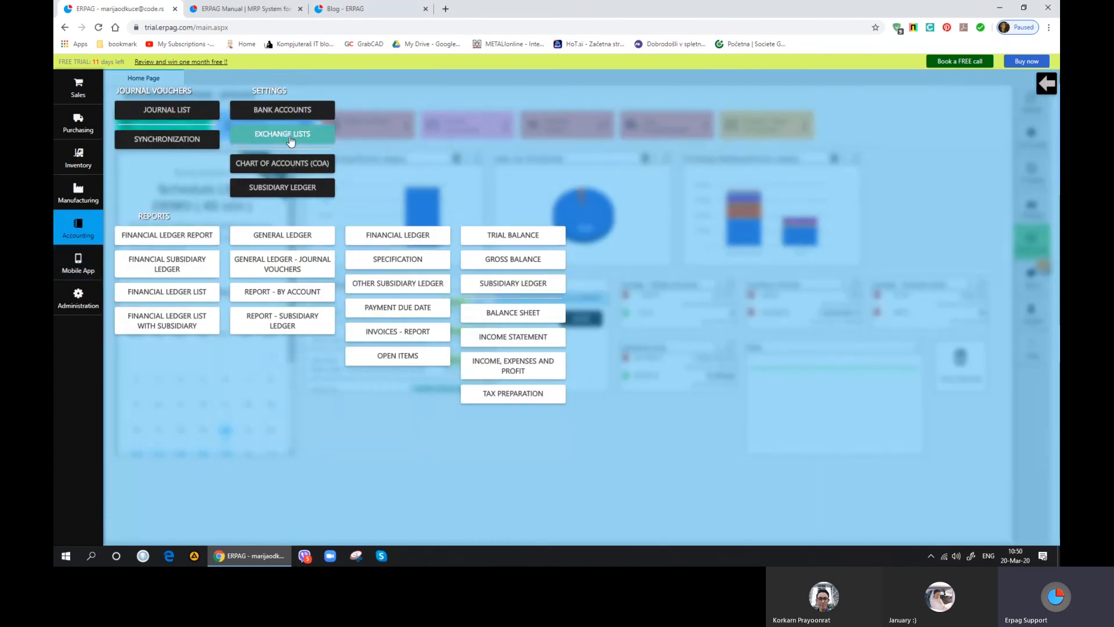
pyautogui.click(291, 138)
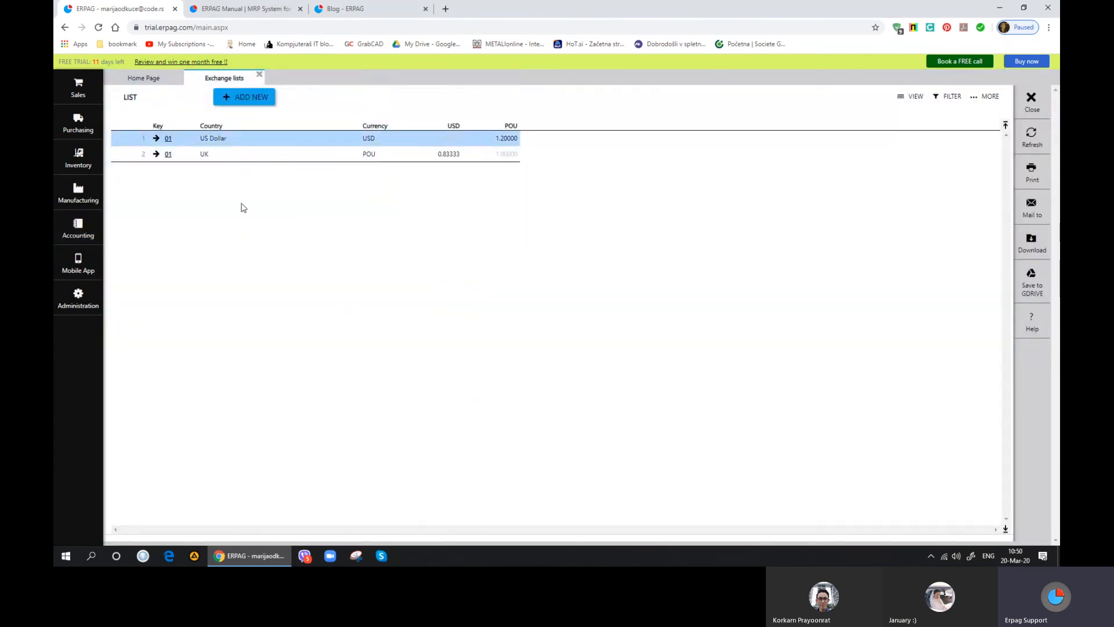
pyautogui.click(239, 155)
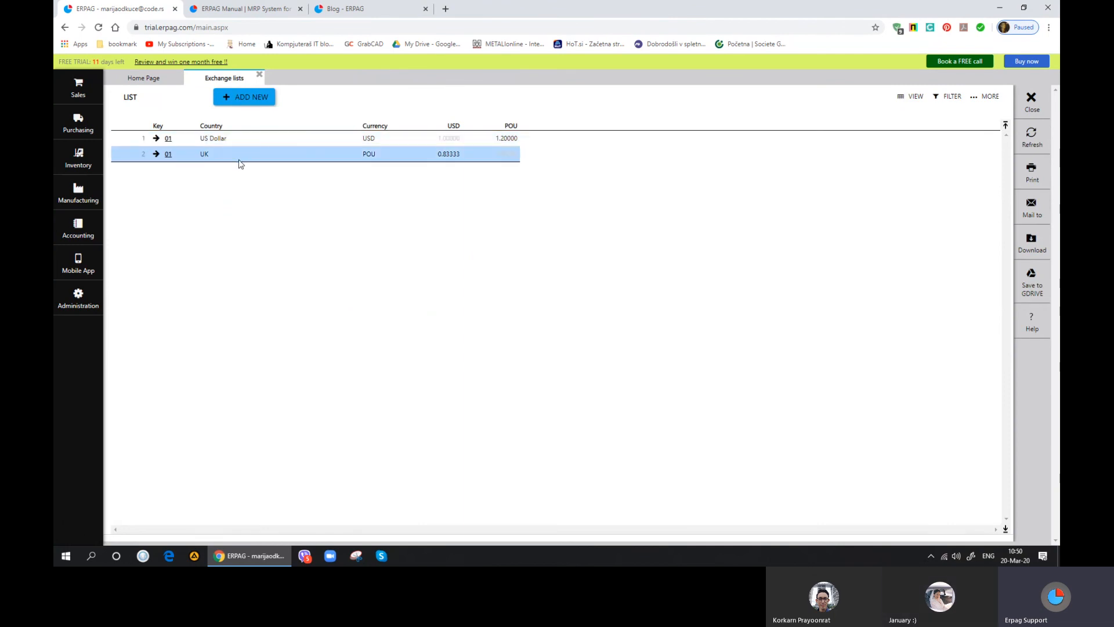
pyautogui.click(78, 87)
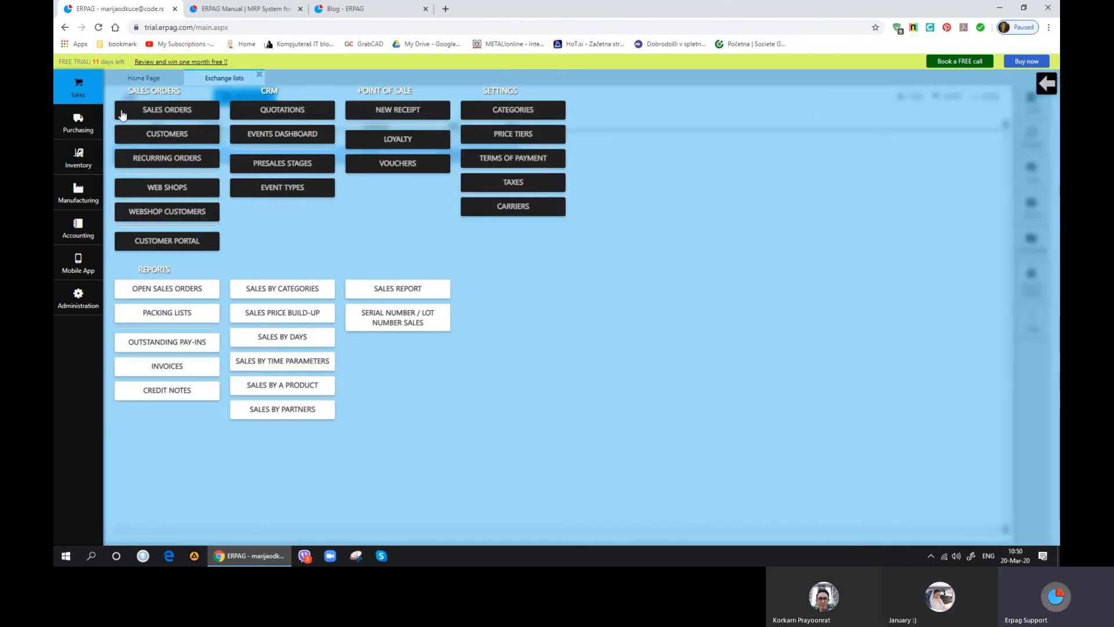
# Step: Open the UK customer record from the customers list, discarding the blank new customer, and examine its available currencies
pyautogui.click(181, 140)
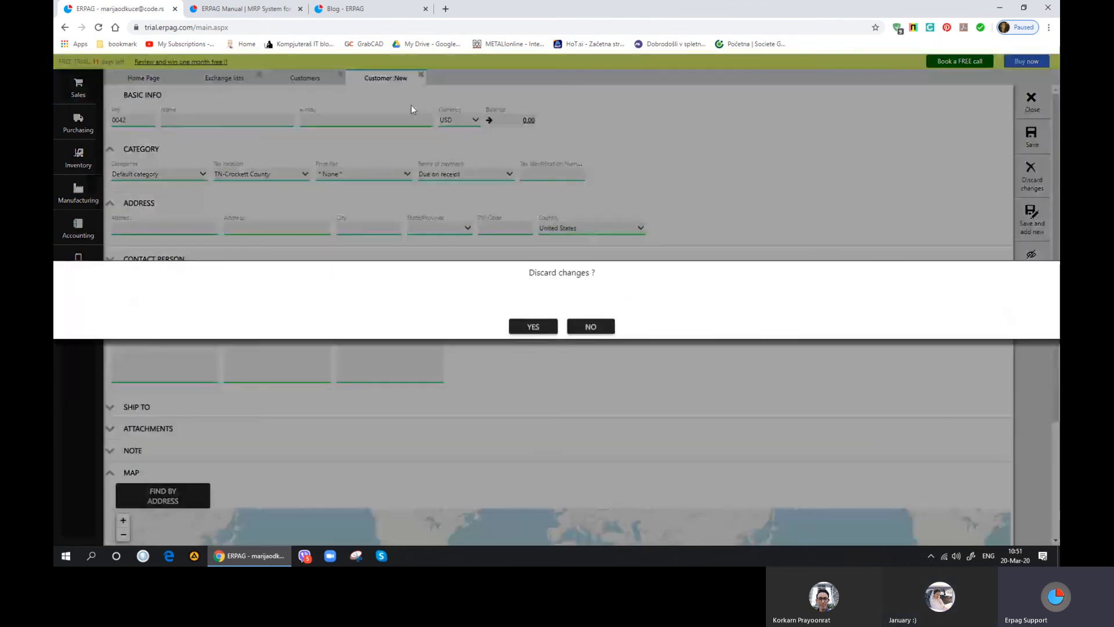
pyautogui.click(527, 326)
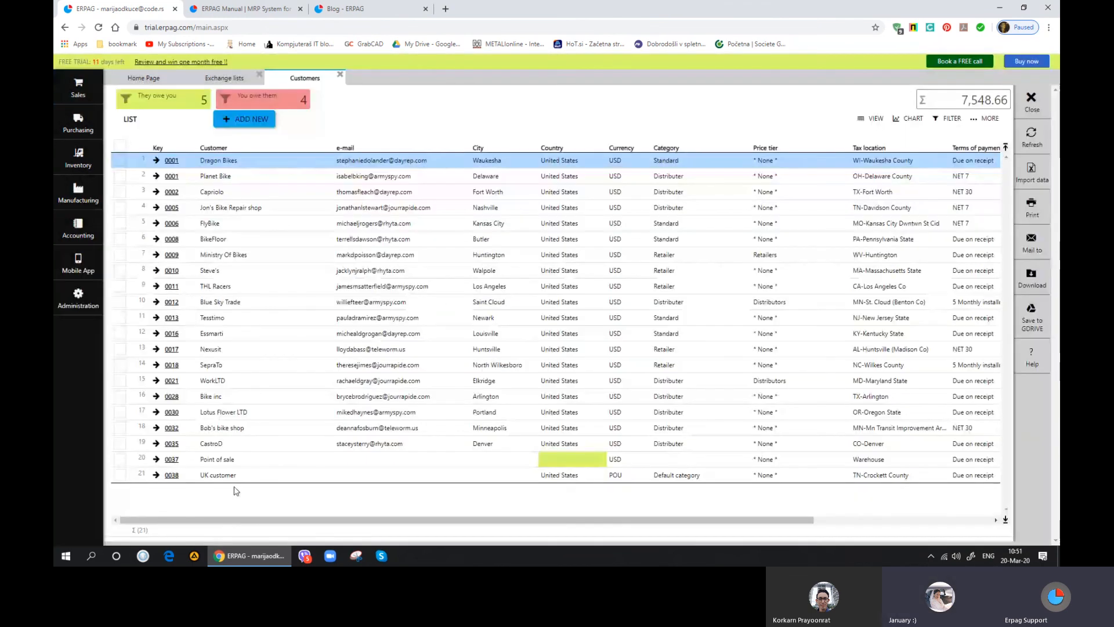
pyautogui.click(172, 475)
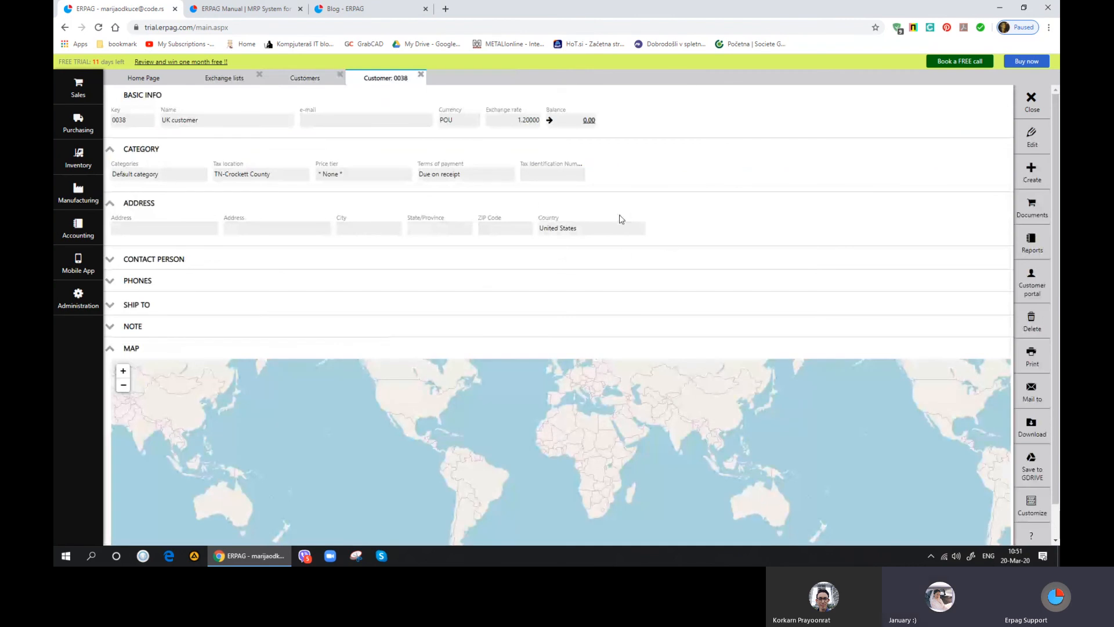
pyautogui.click(1031, 137)
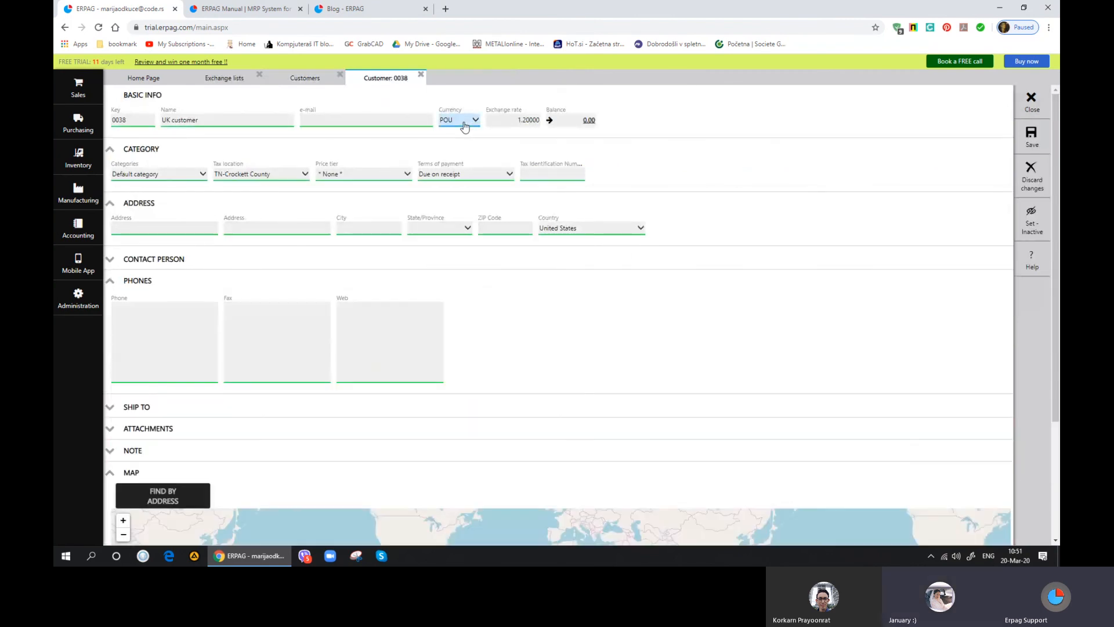
pyautogui.click(464, 122)
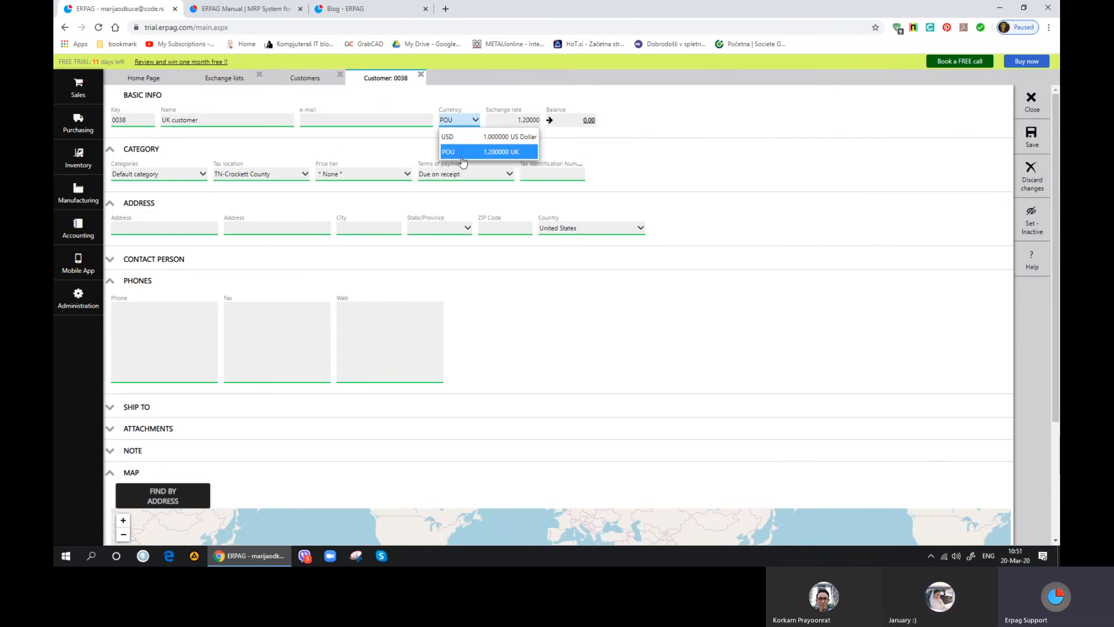
# Step: Create a new sales order for UK customer and add FINISHED TEST PRODUCT as its item
pyautogui.click(295, 145)
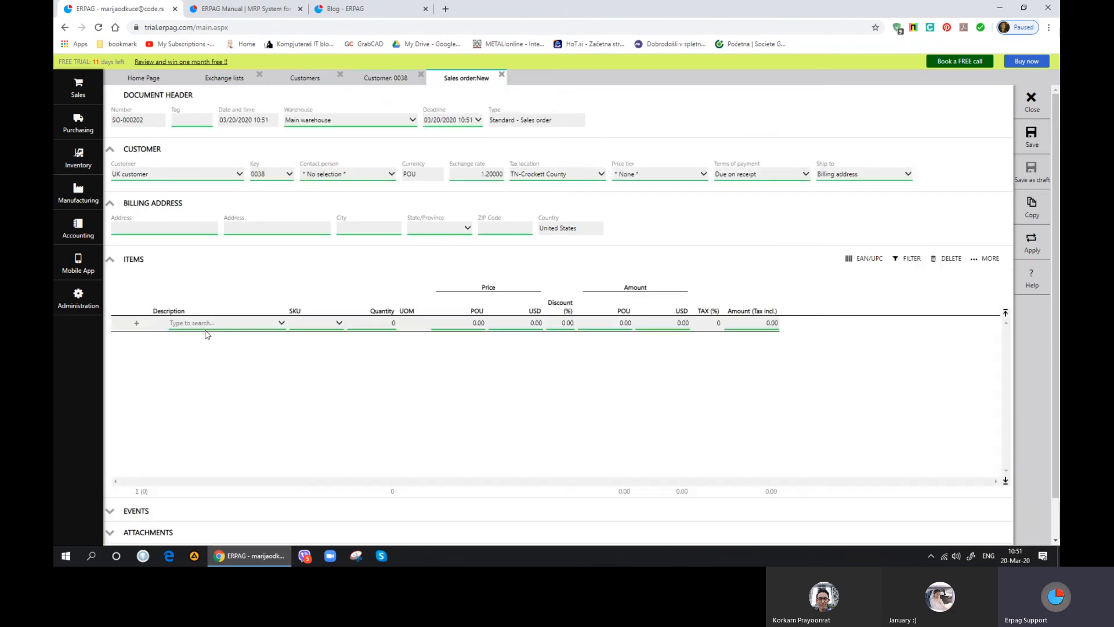
pyautogui.click(206, 329)
pyautogui.write('test')
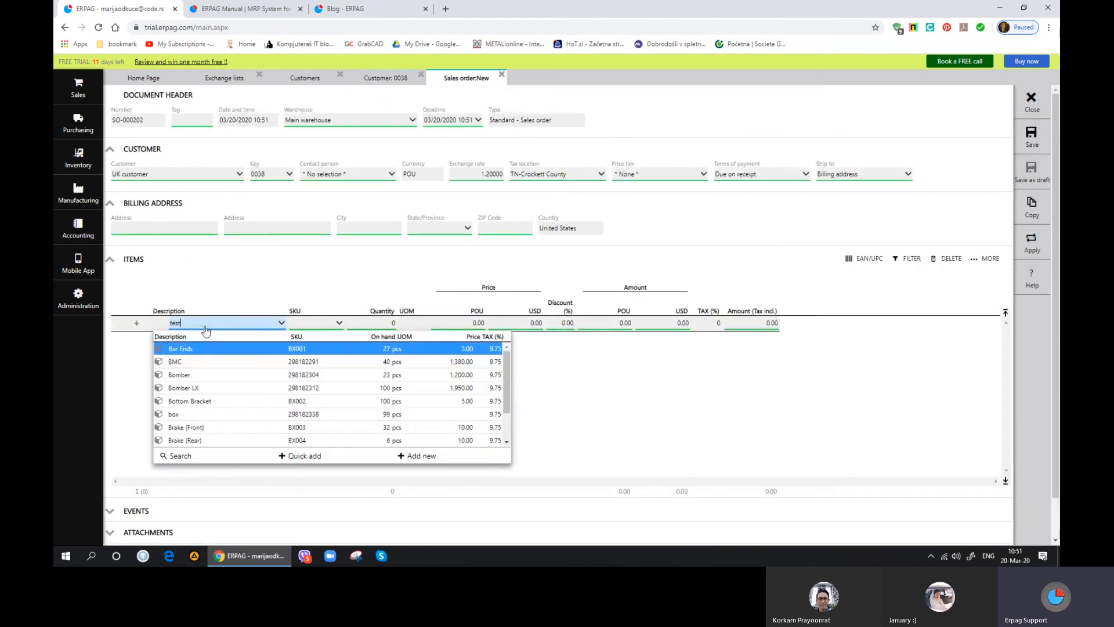
pyautogui.press('Down')
pyautogui.press('Down')
pyautogui.press('Down')
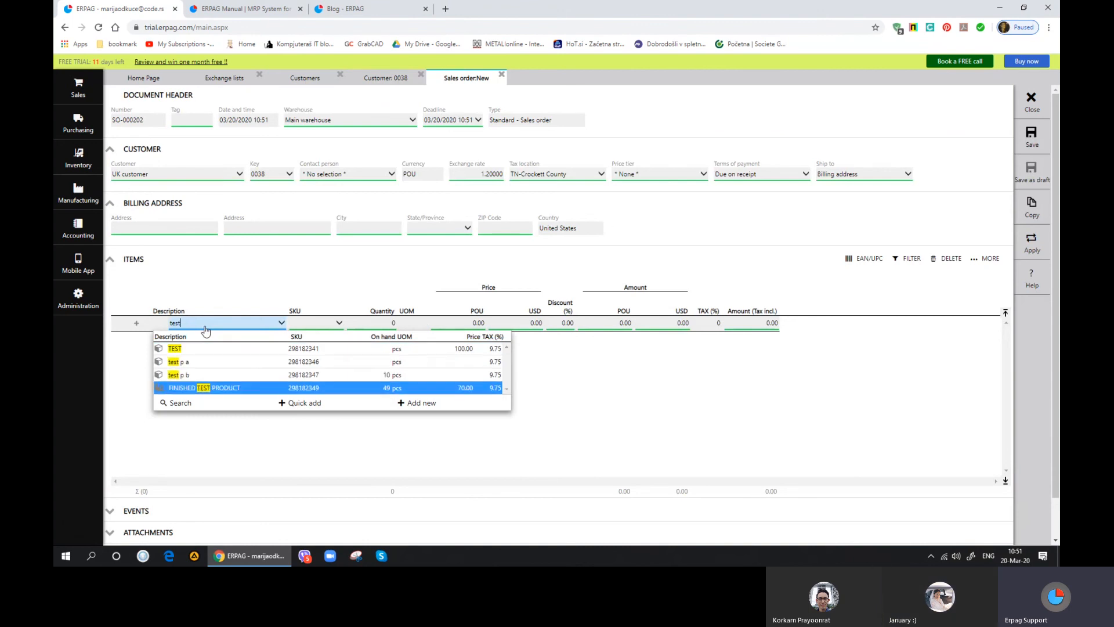
pyautogui.press('Return')
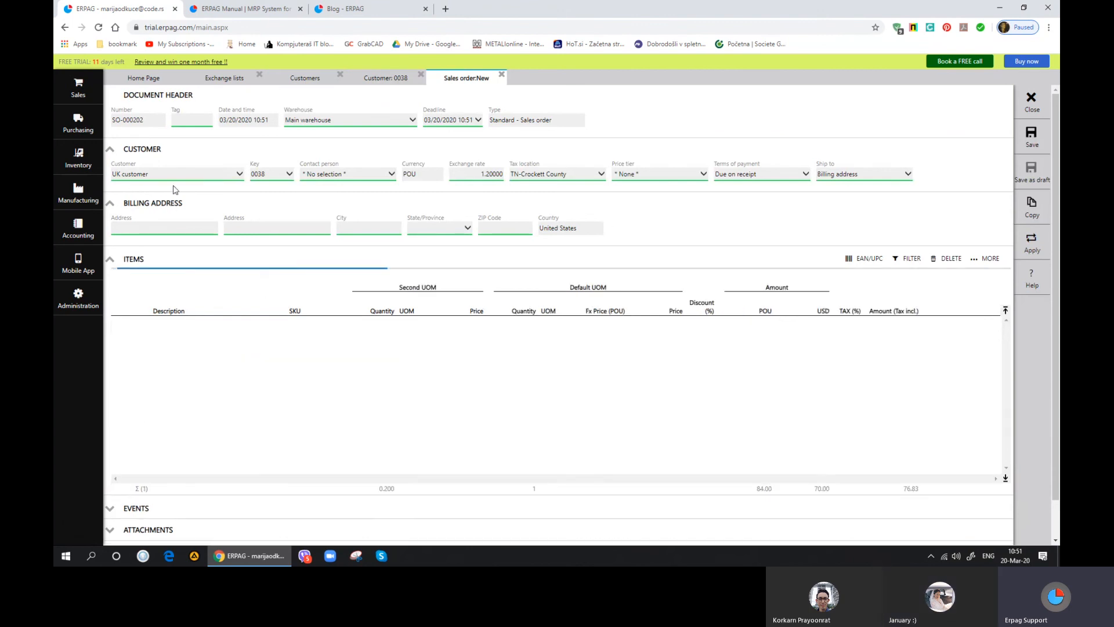
# Step: Set the sales order's tax location to Export and the item's second-unit quantity to 1 box
pyautogui.click(567, 175)
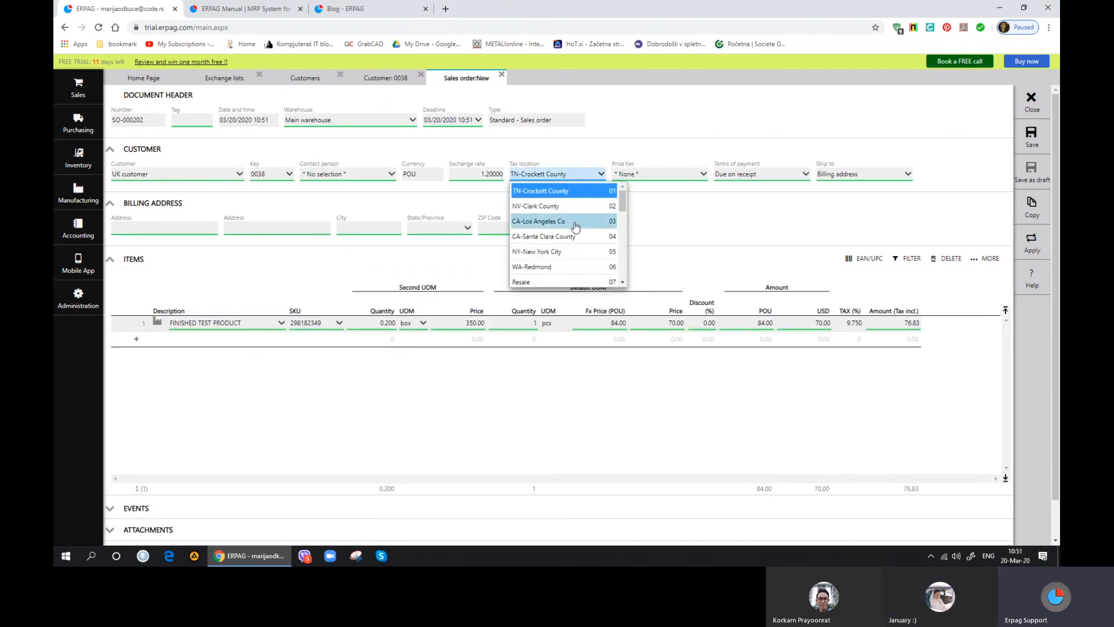
pyautogui.scroll(-3, 574, 226)
pyautogui.click(577, 244)
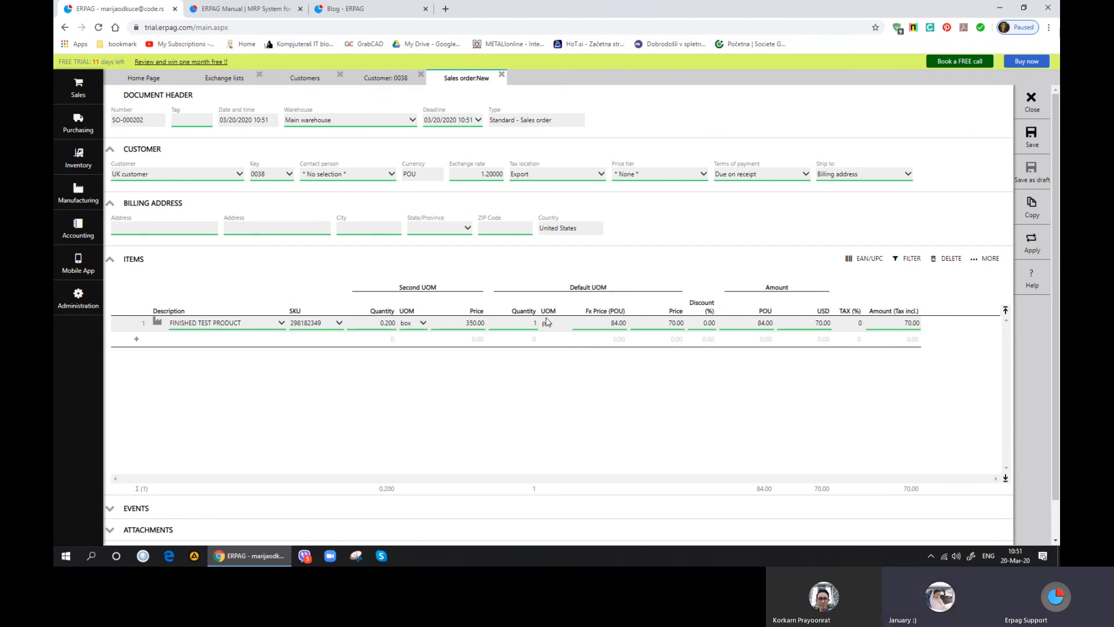
pyautogui.click(388, 322)
pyautogui.write('1')
pyautogui.press('Tab')
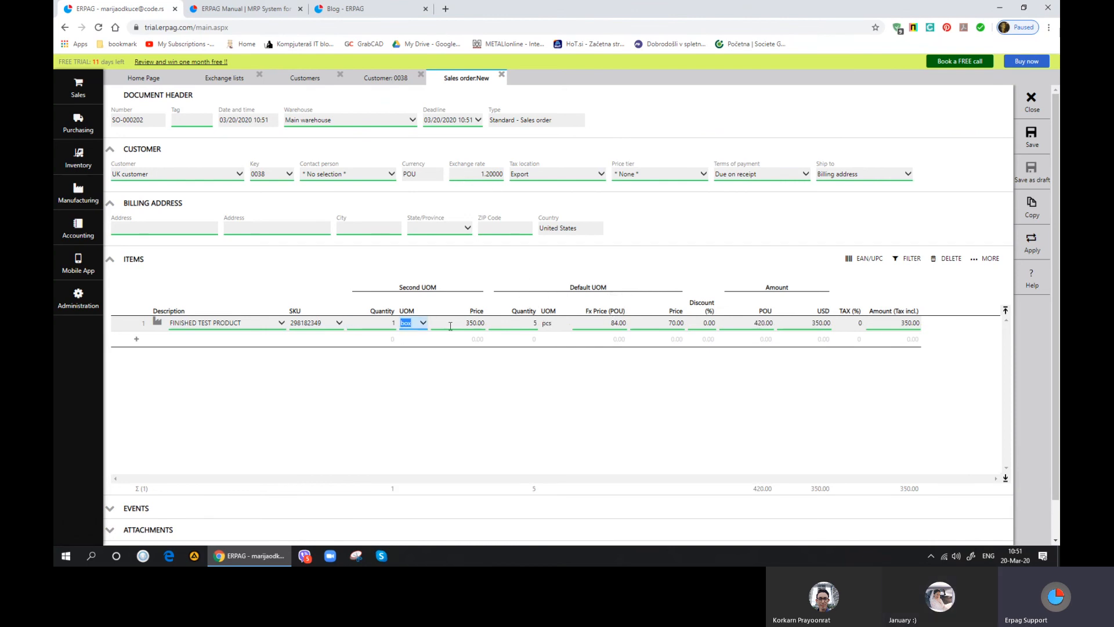
pyautogui.click(569, 384)
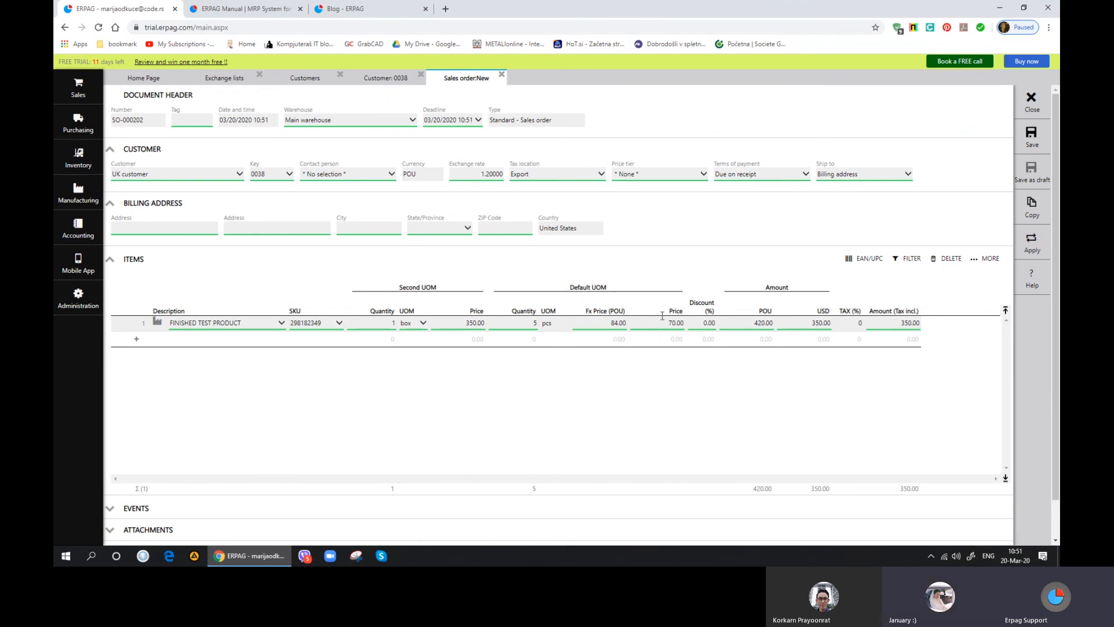
# Step: Set the sales order's exchange rate to 1.50000 and save the order
pyautogui.click(471, 174)
pyautogui.moveTo(471, 173); pyautogui.dragTo(566, 181)
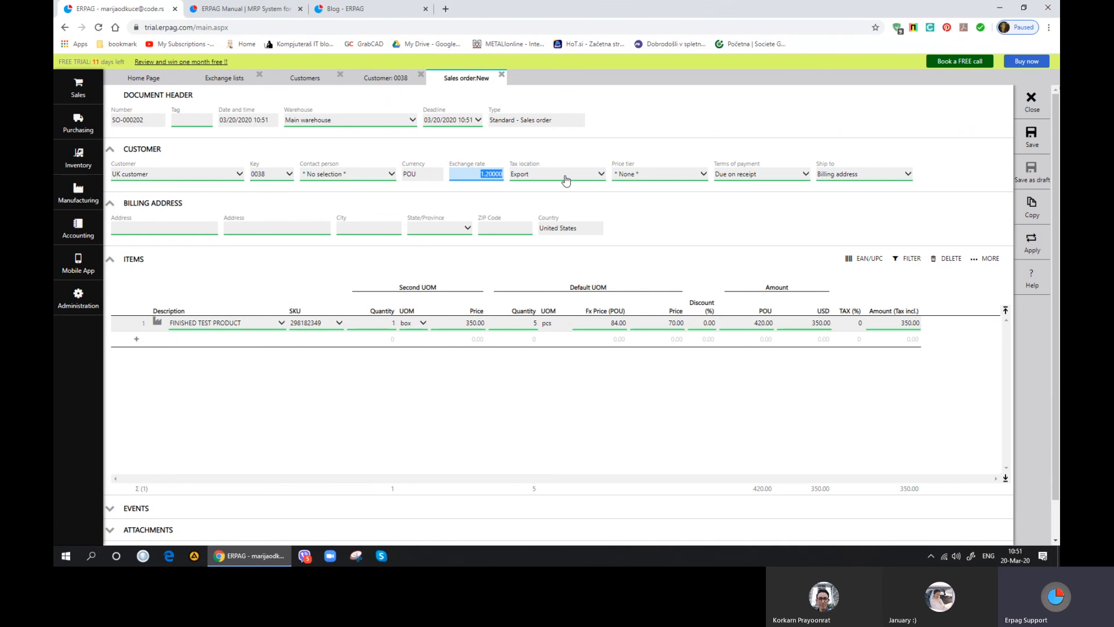
pyautogui.write('1.50000')
pyautogui.click(1031, 137)
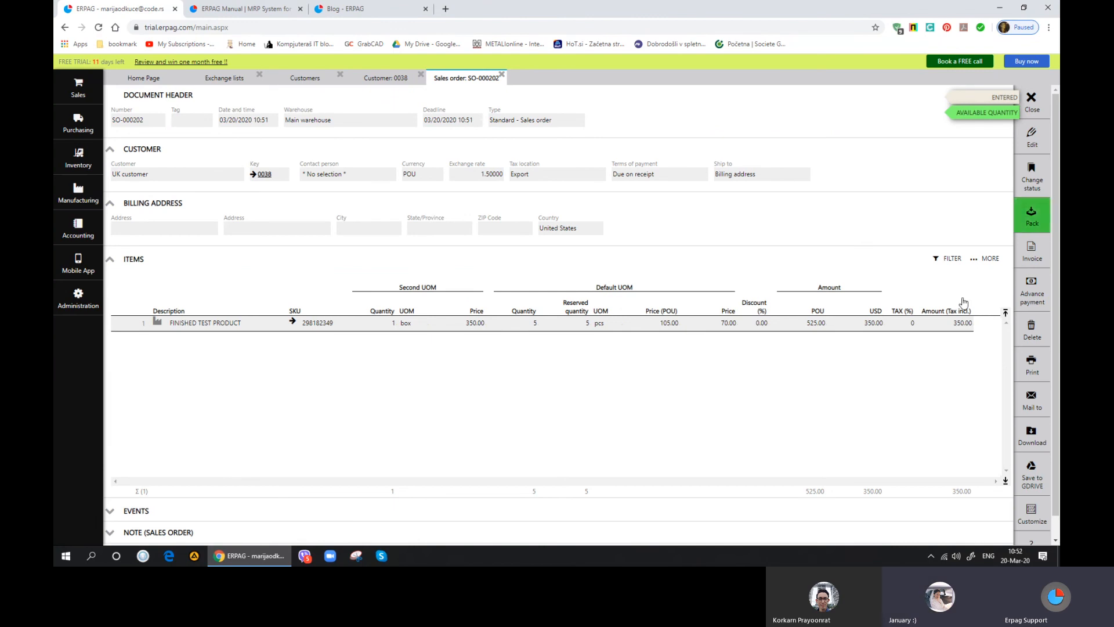
# Step: Check the sales order's print templates, and pack the order by posting its packing list
pyautogui.click(1030, 364)
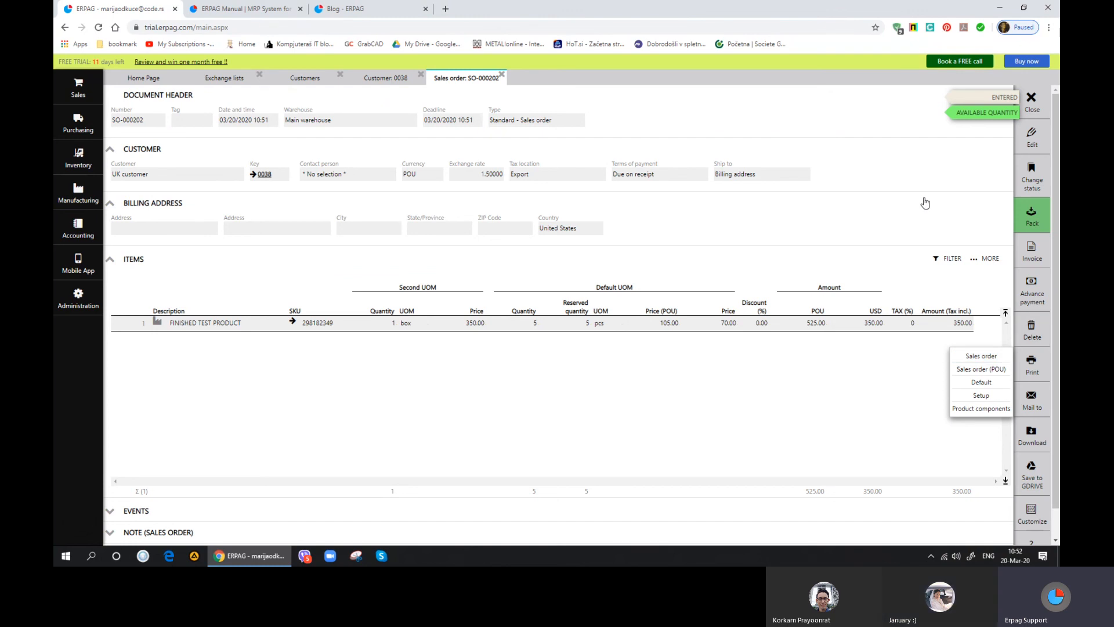
pyautogui.click(1032, 215)
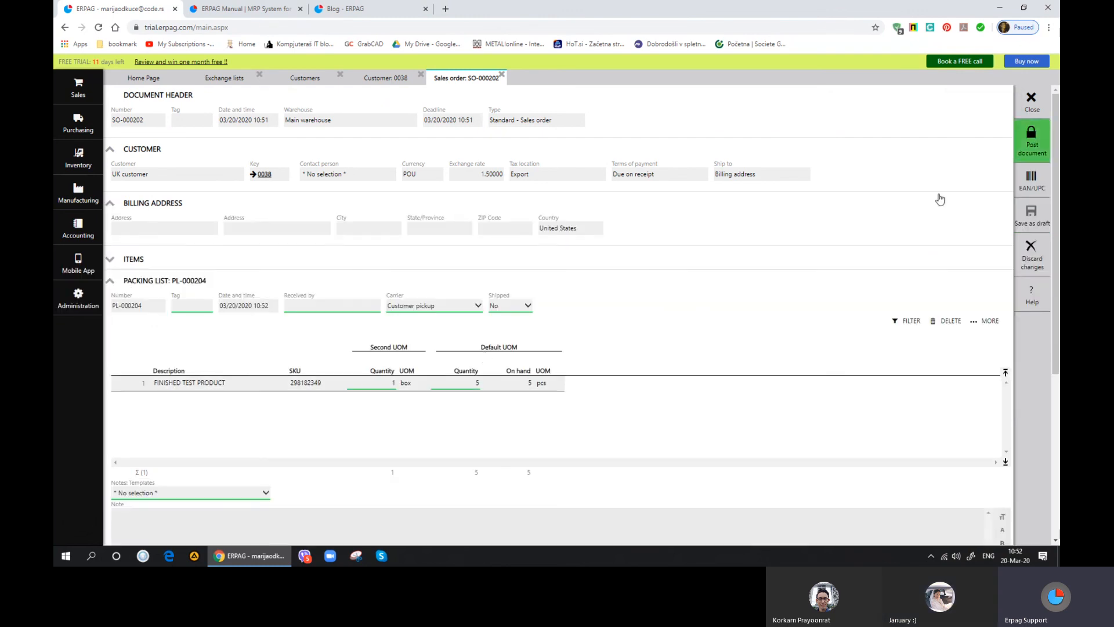
pyautogui.click(1031, 141)
pyautogui.click(533, 326)
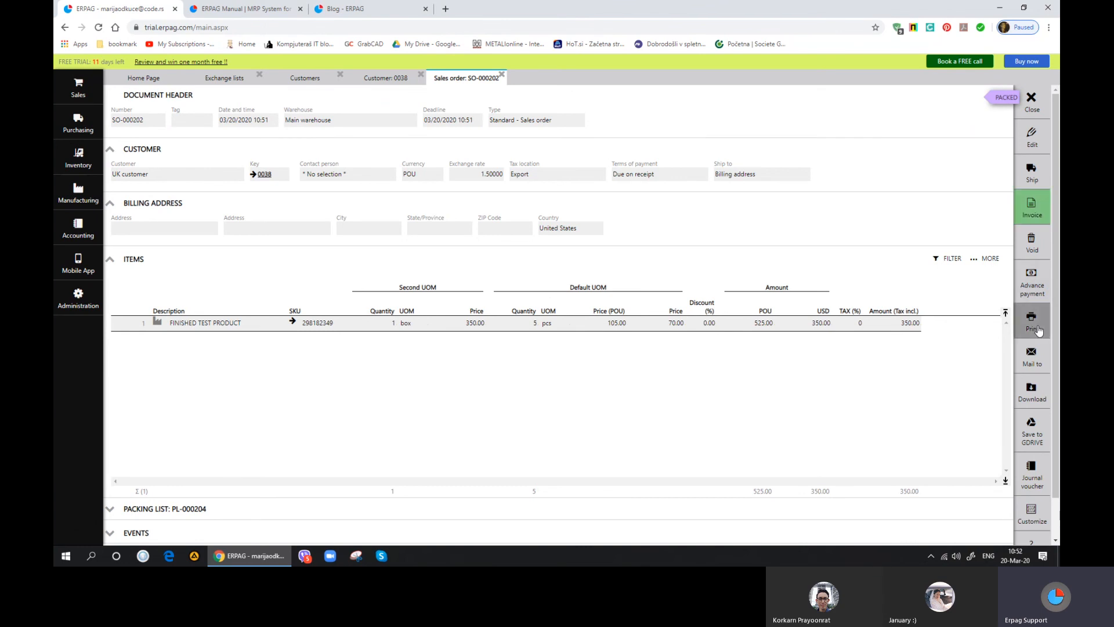
# Step: Record an advance payment of 525 to the main bank account at exchange rate 1.65 for the sales order
pyautogui.click(1039, 282)
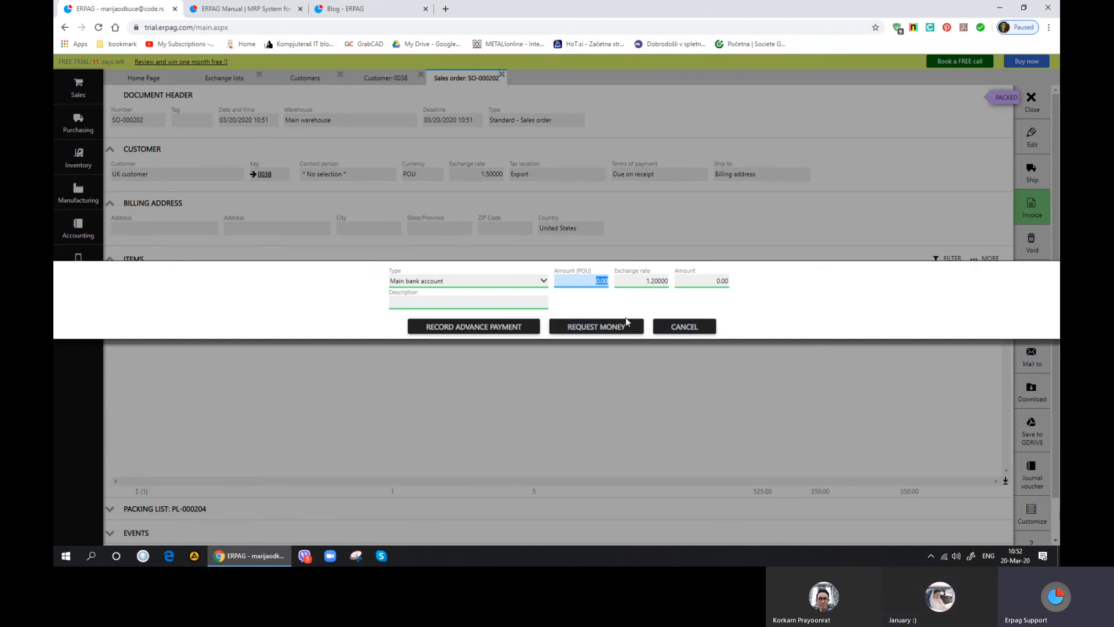
pyautogui.press('Tab')
pyautogui.write('1.65')
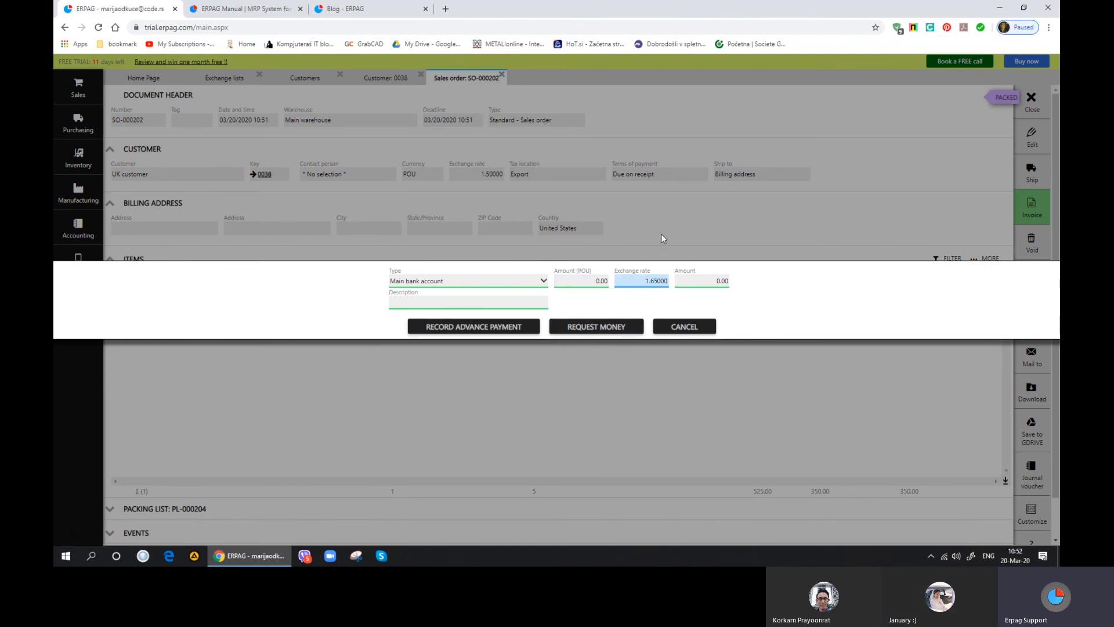
pyautogui.hotkey('shift', 'Tab')
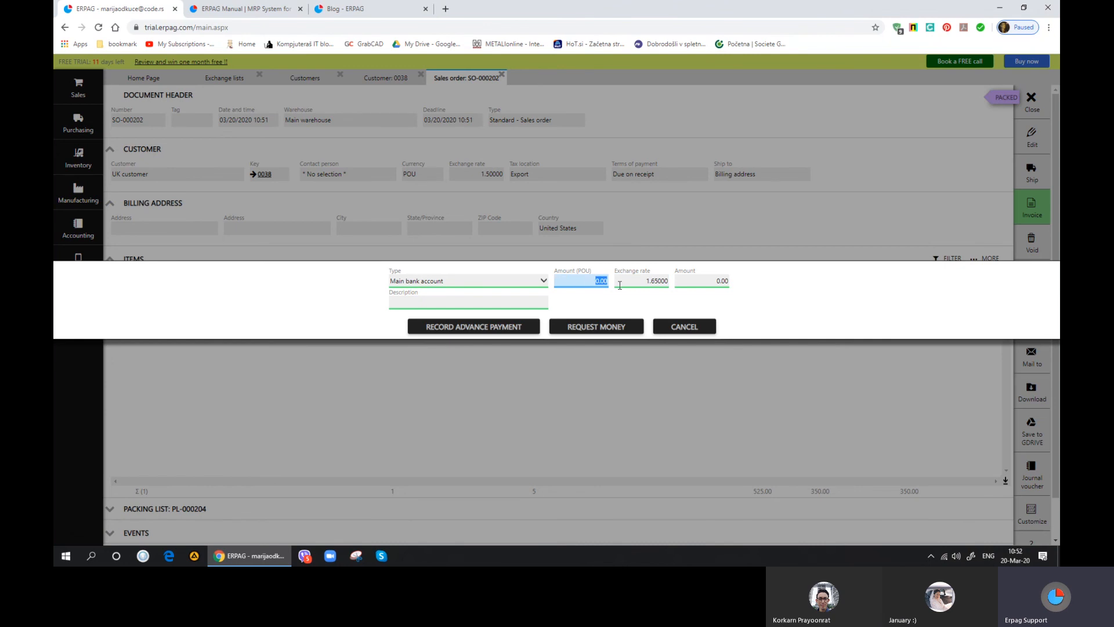
pyautogui.click(704, 282)
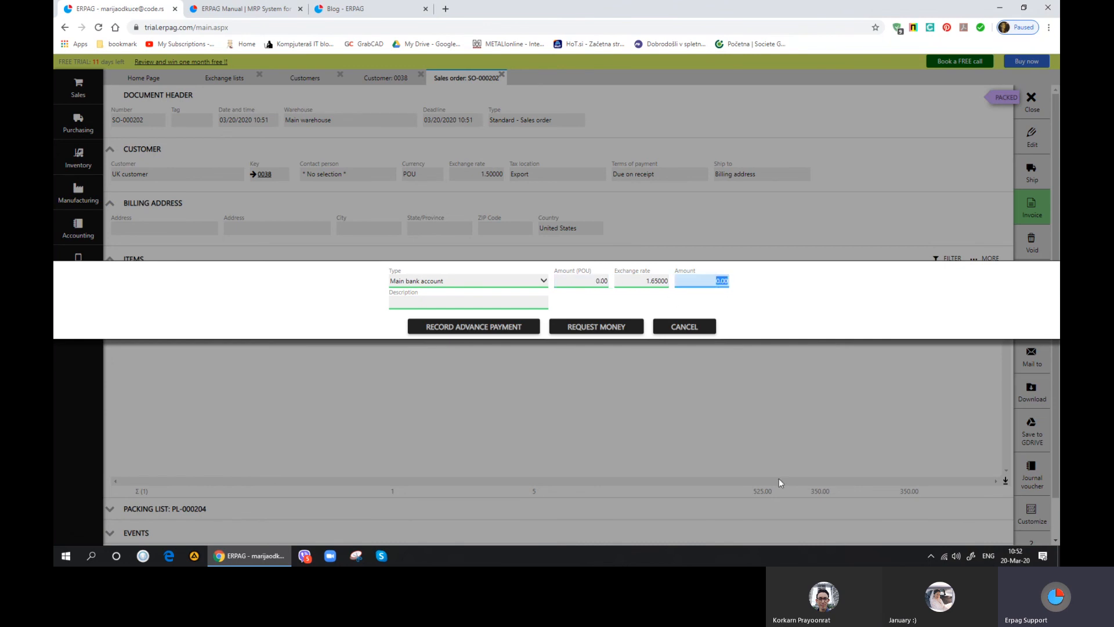
pyautogui.write('525')
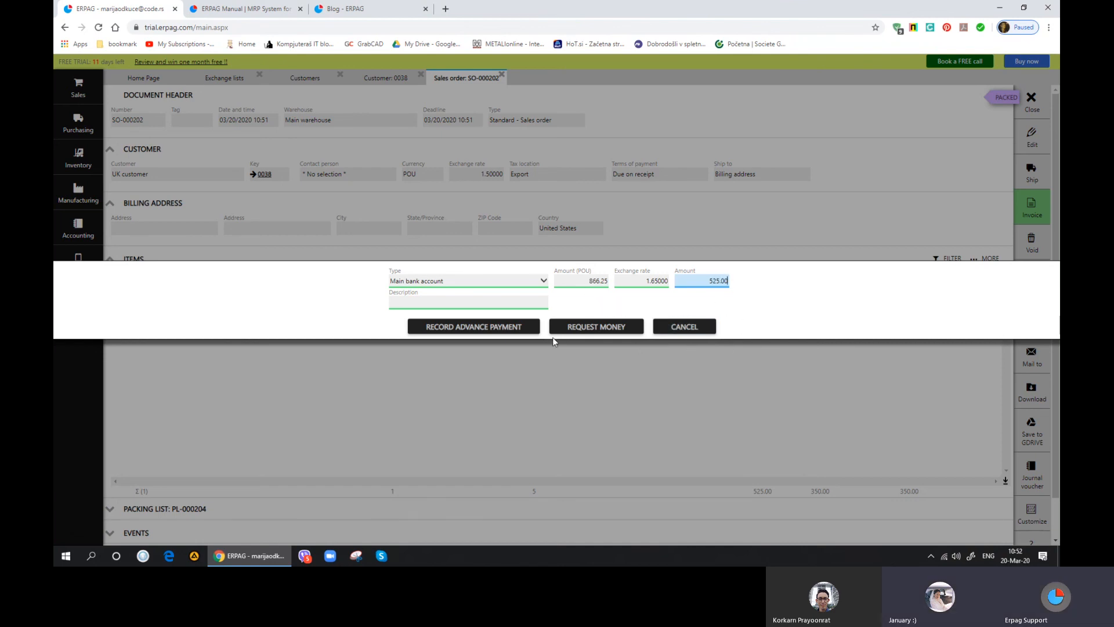
pyautogui.click(496, 328)
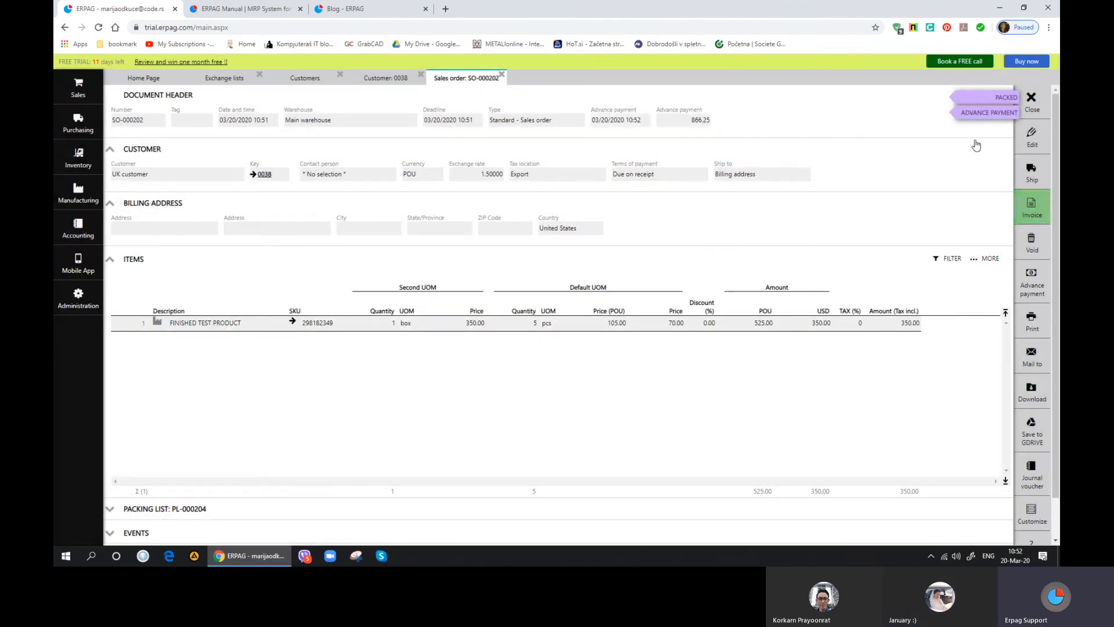
# Step: Examine the exchange difference entry in the sales order's journal vouchers, and close the voucher, order, customer, customers and exchange lists pages
pyautogui.click(1031, 473)
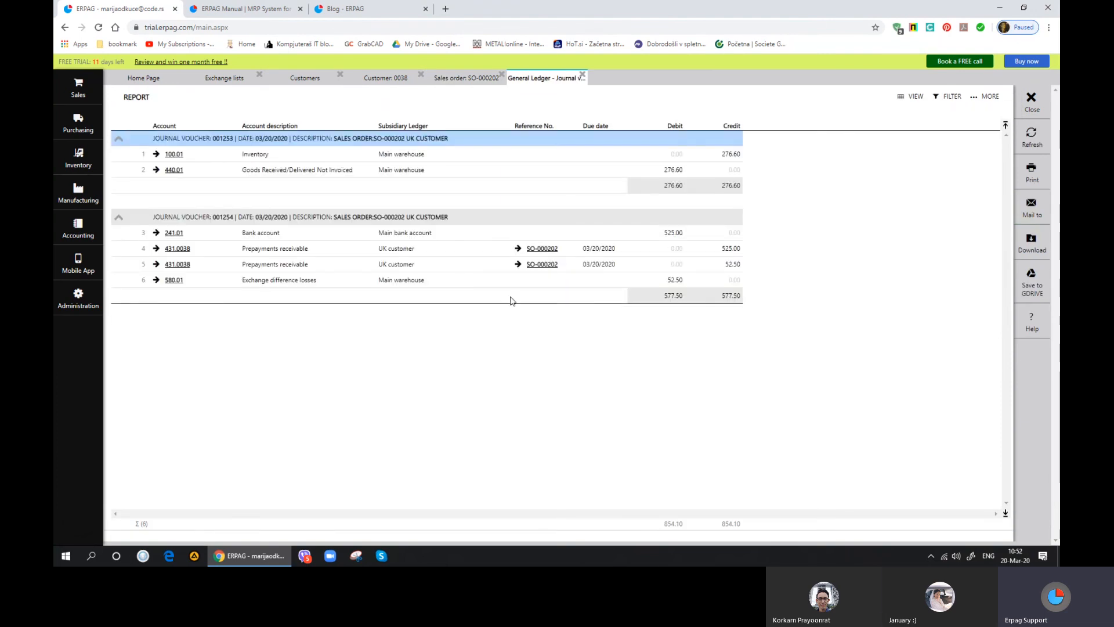
pyautogui.click(294, 282)
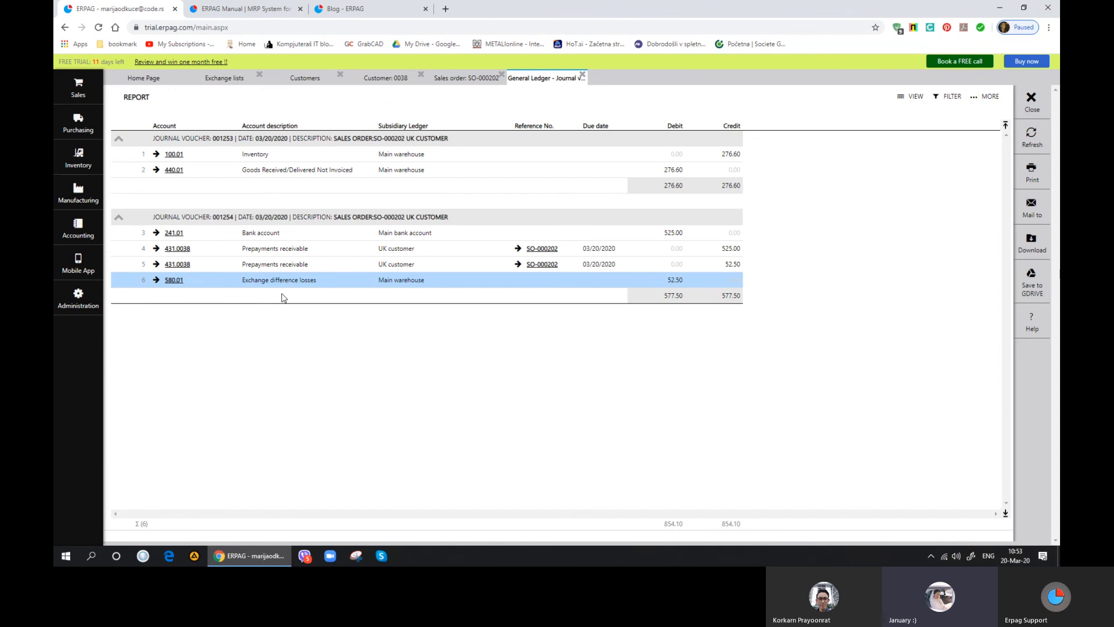
pyautogui.click(582, 74)
pyautogui.click(502, 74)
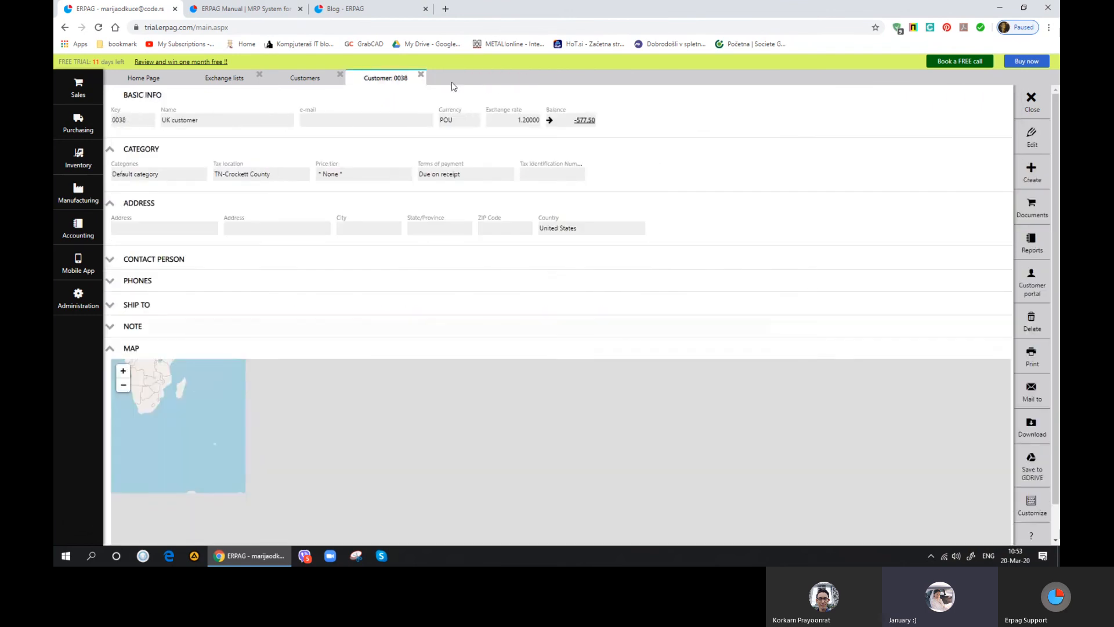
pyautogui.click(421, 74)
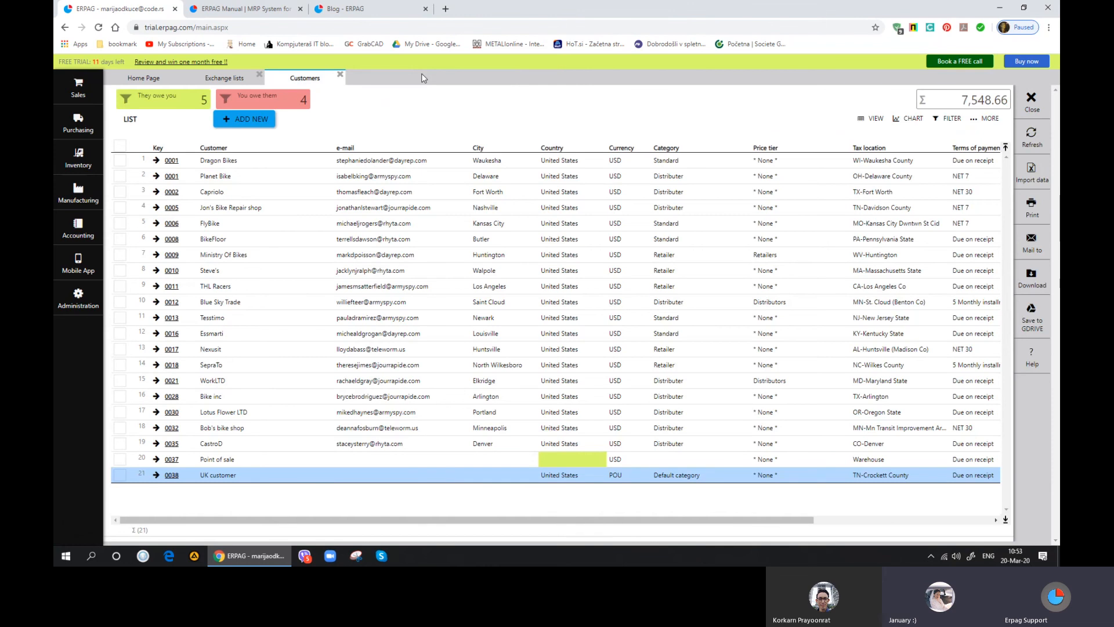
pyautogui.click(340, 75)
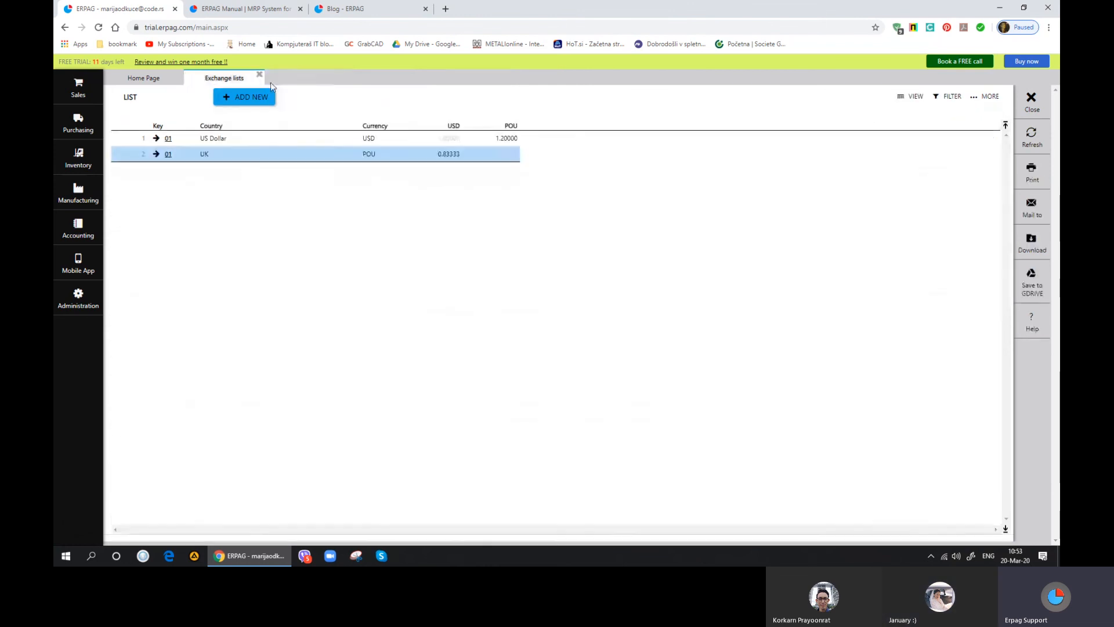
pyautogui.click(259, 74)
# Step: Start a new purchase order and choose No - Tax expenses for its input tax deductibility
pyautogui.click(78, 123)
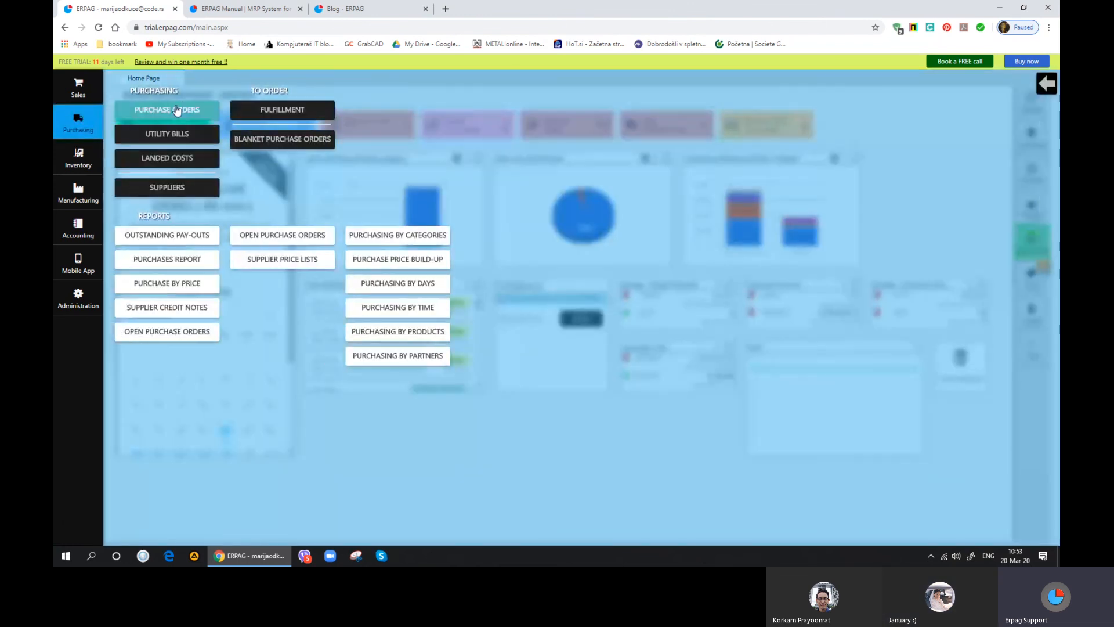
pyautogui.click(176, 110)
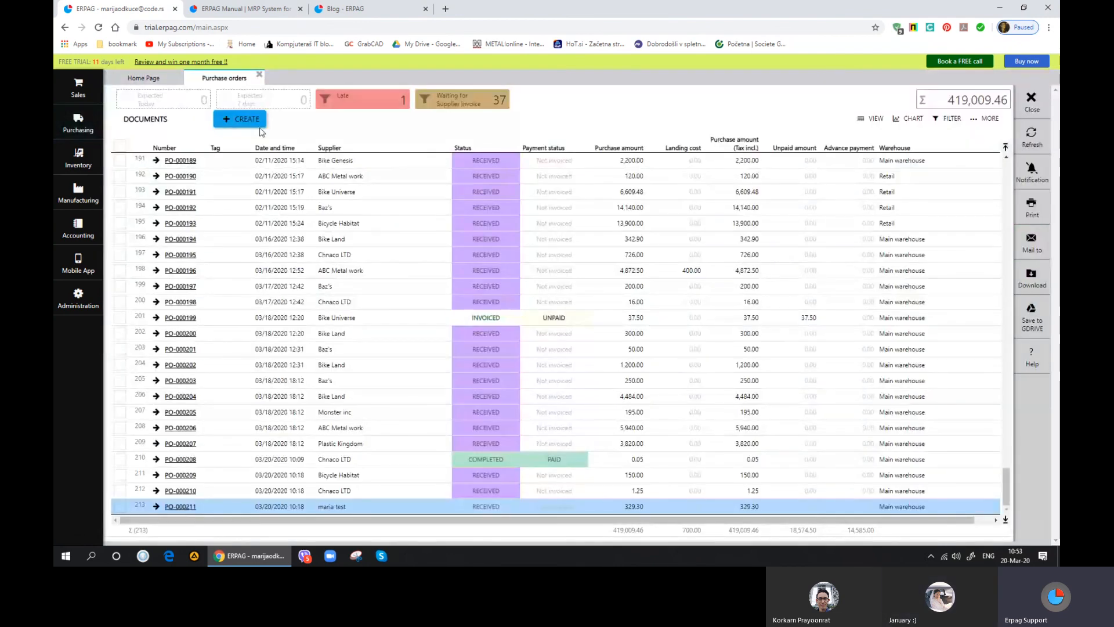
pyautogui.click(259, 123)
pyautogui.click(158, 228)
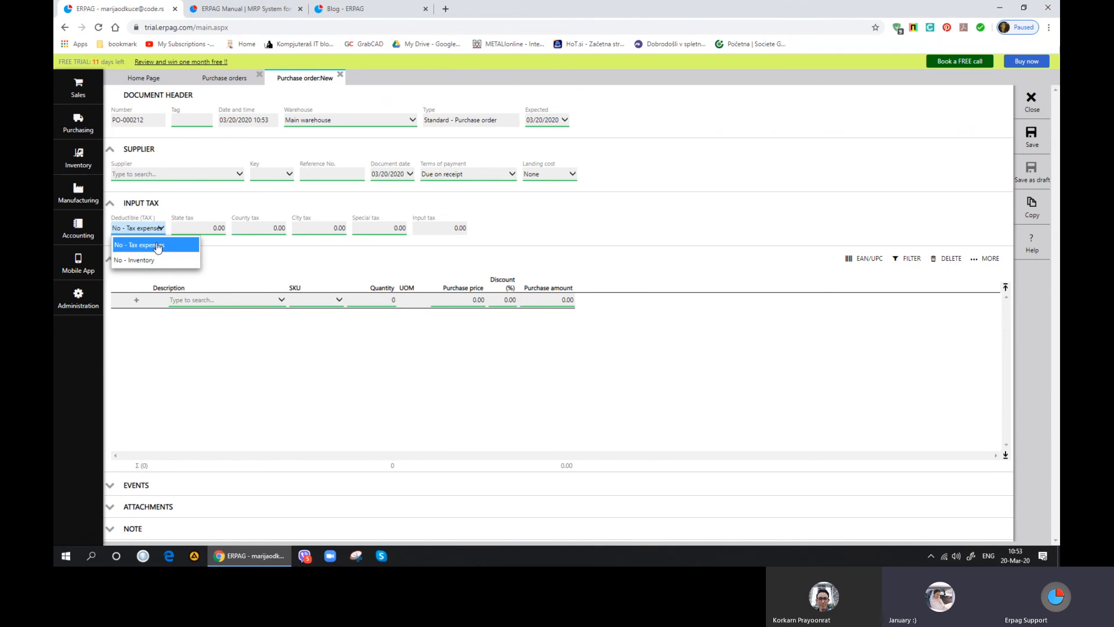
pyautogui.click(158, 247)
# Step: Examine the tax system settings in Localization and return to the new purchase order
pyautogui.click(78, 296)
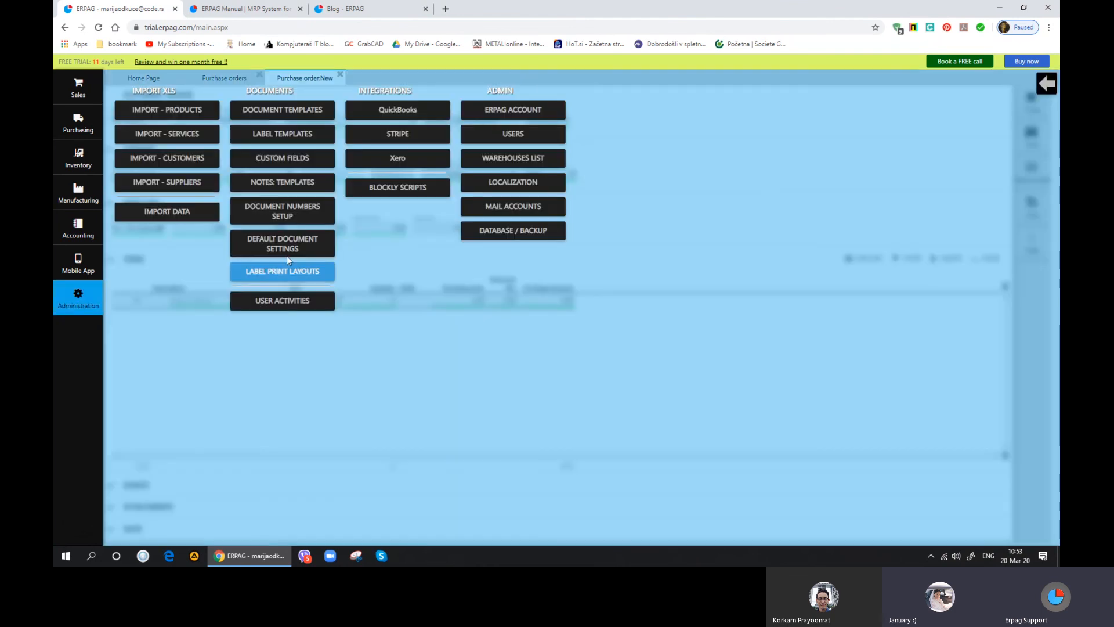
pyautogui.click(513, 181)
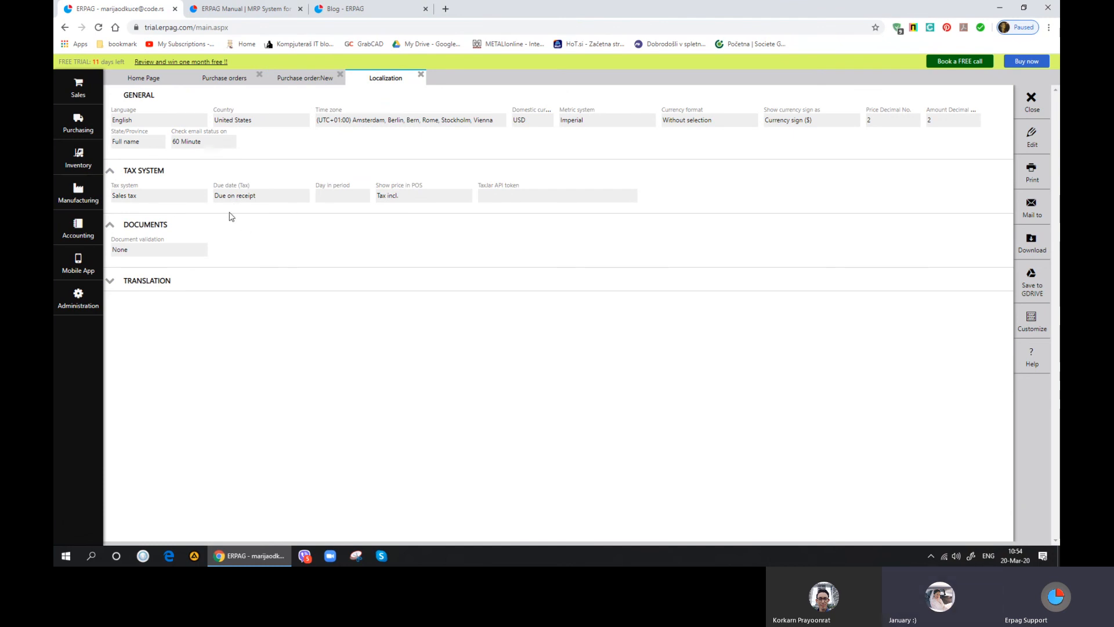
pyautogui.click(422, 75)
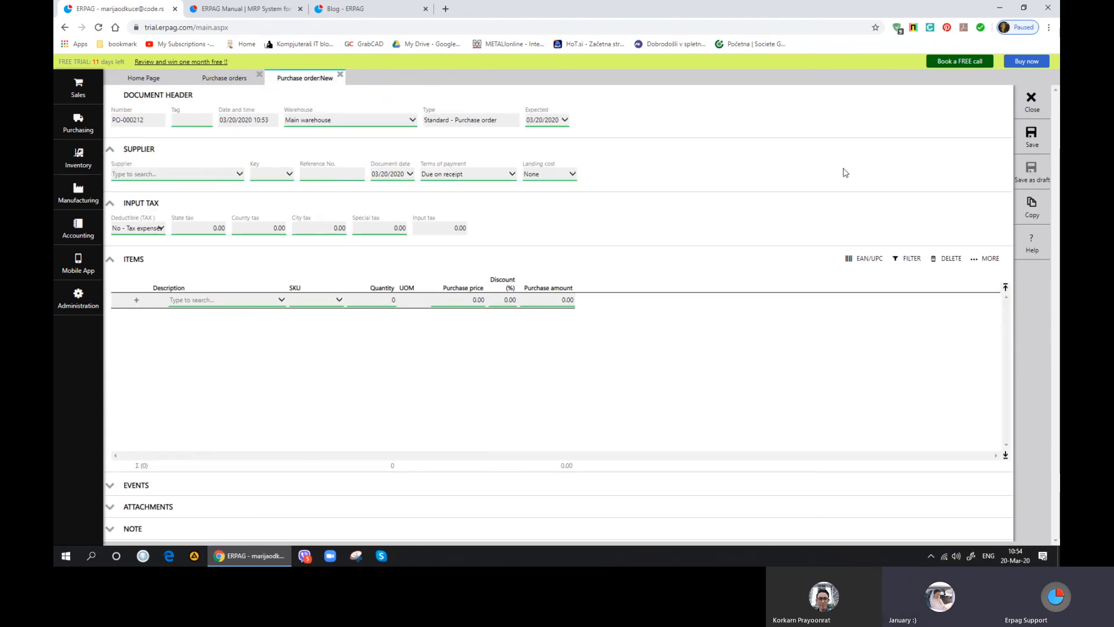
# Step: Close the new purchase order and discard its changes
pyautogui.click(1030, 100)
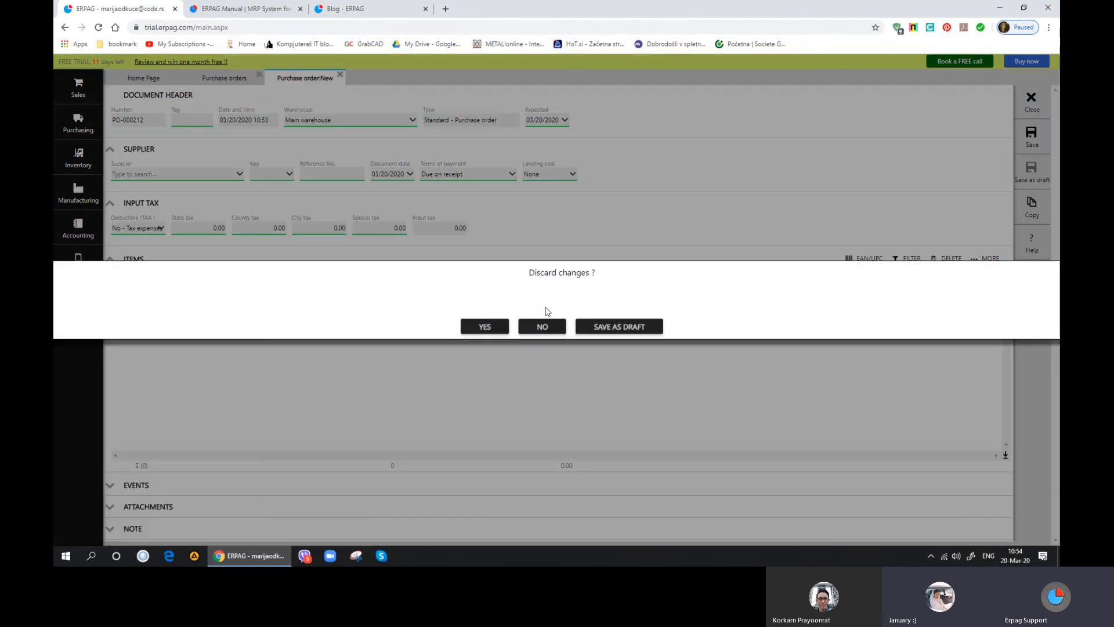
pyautogui.click(502, 326)
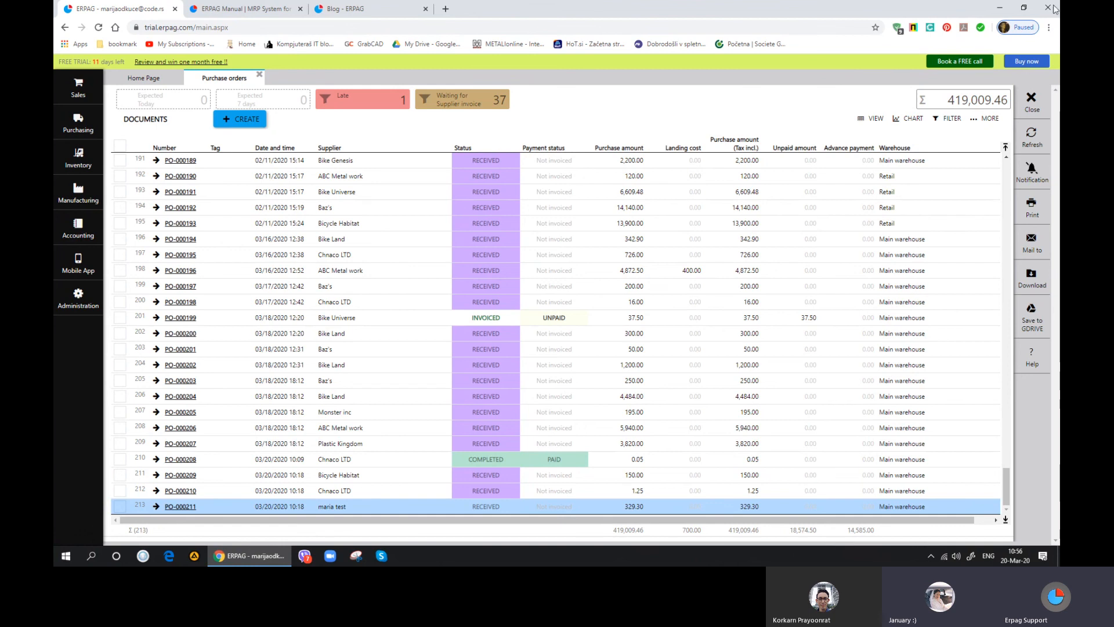
pyautogui.click(446, 9)
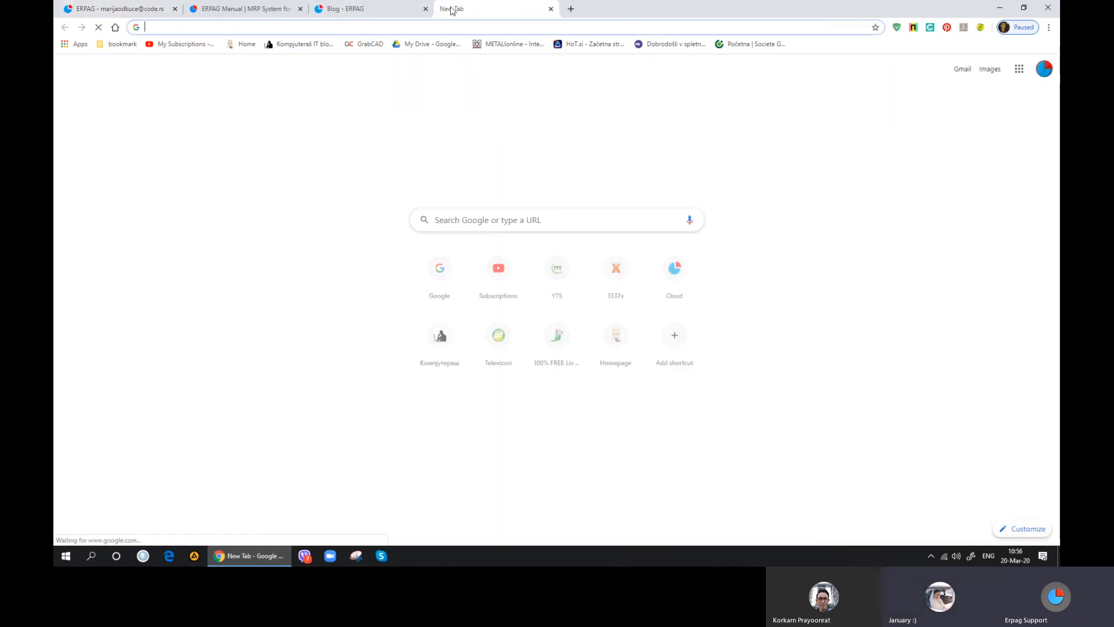
pyautogui.write('www.erpa')
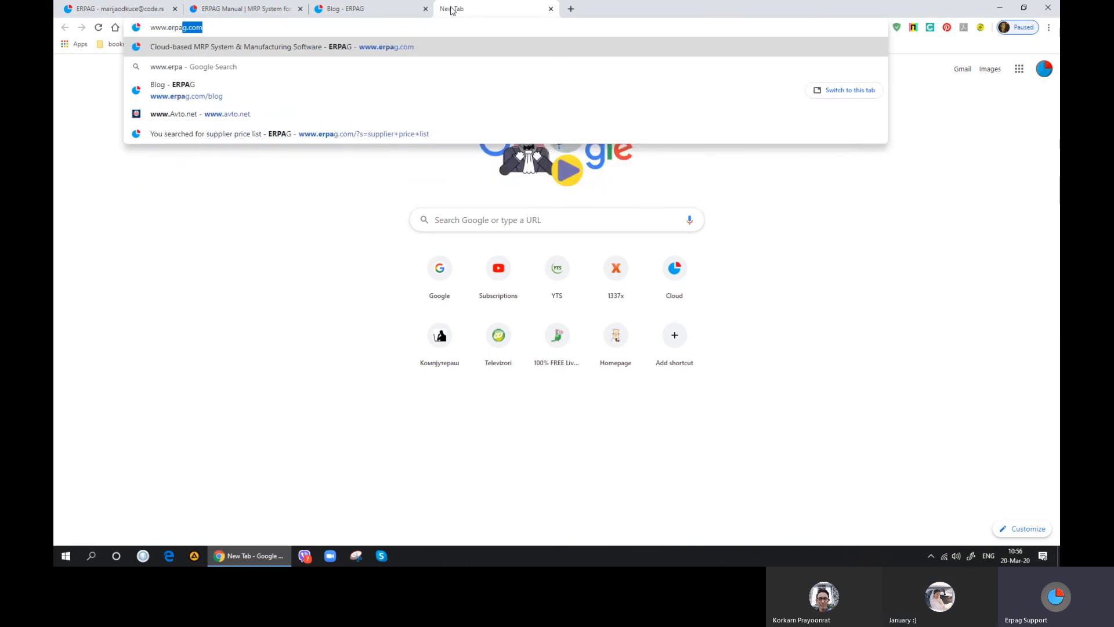
pyautogui.press('Return')
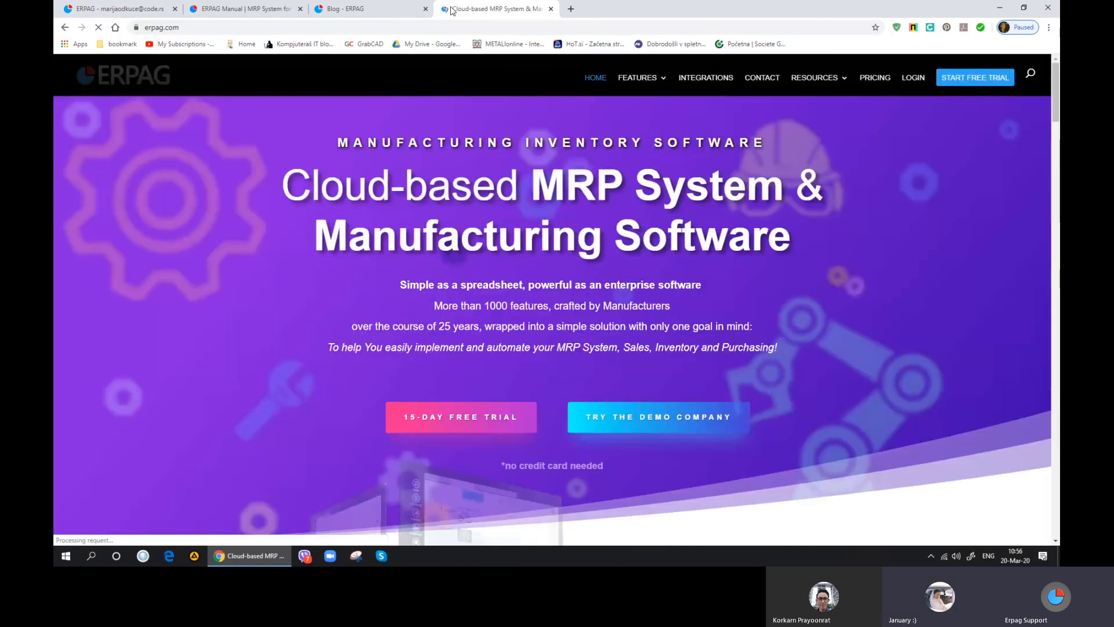
pyautogui.click(884, 82)
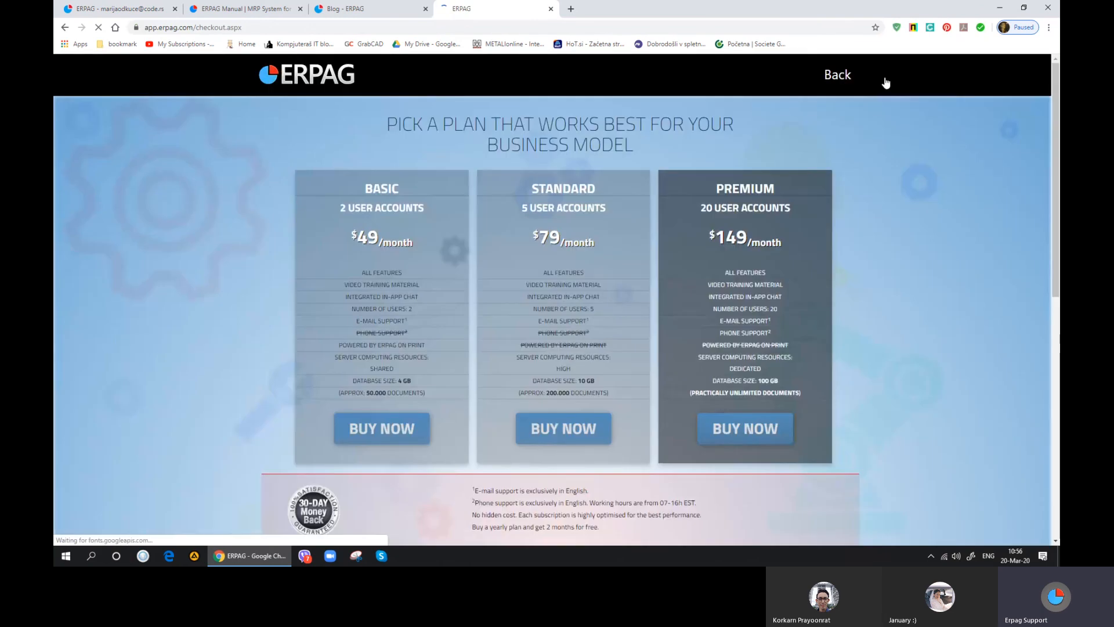